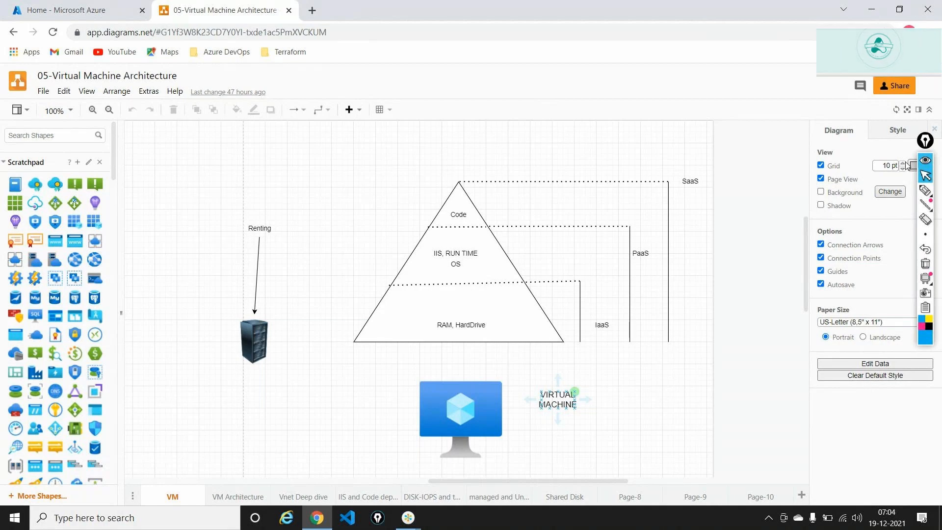
Ink arrows and the word 'win' pointing at the virtual machine, then erase the ink.
{"action": "left_click", "coordinate": [925, 190]}
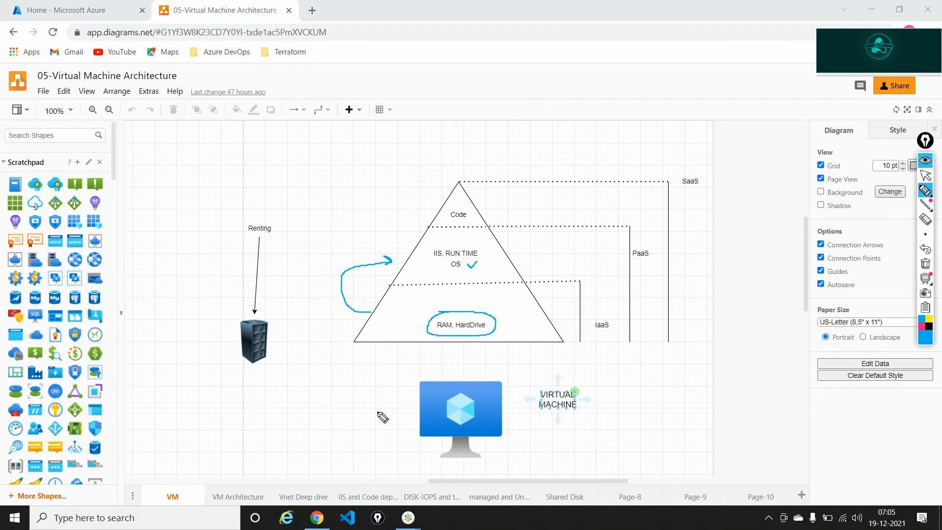
{"action": "left_click_drag", "start_coordinate": [344, 400], "coordinate": [389, 405]}
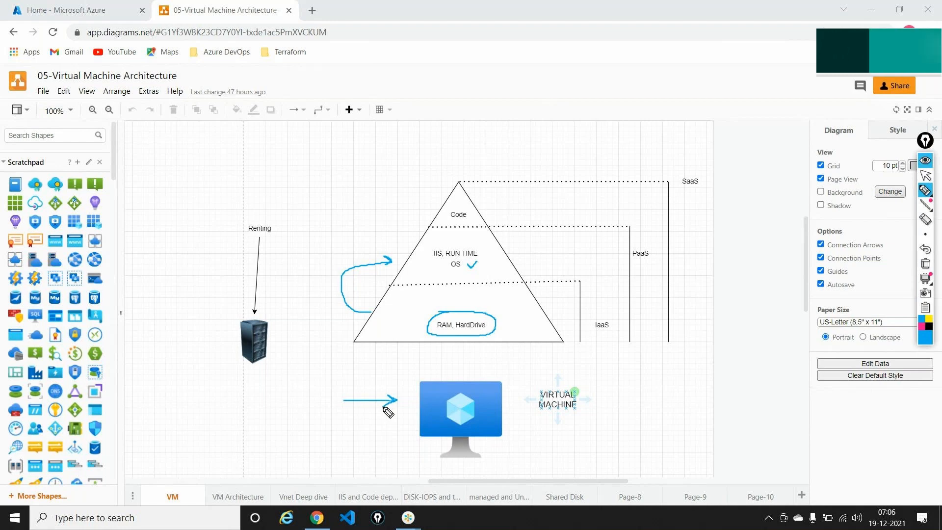
{"action": "mouse_move", "coordinate": [584, 406]}
{"action": "left_mouse_down"}
{"action": "mouse_move", "coordinate": [644, 420]}
{"action": "mouse_move", "coordinate": [631, 431]}
{"action": "left_mouse_up"}
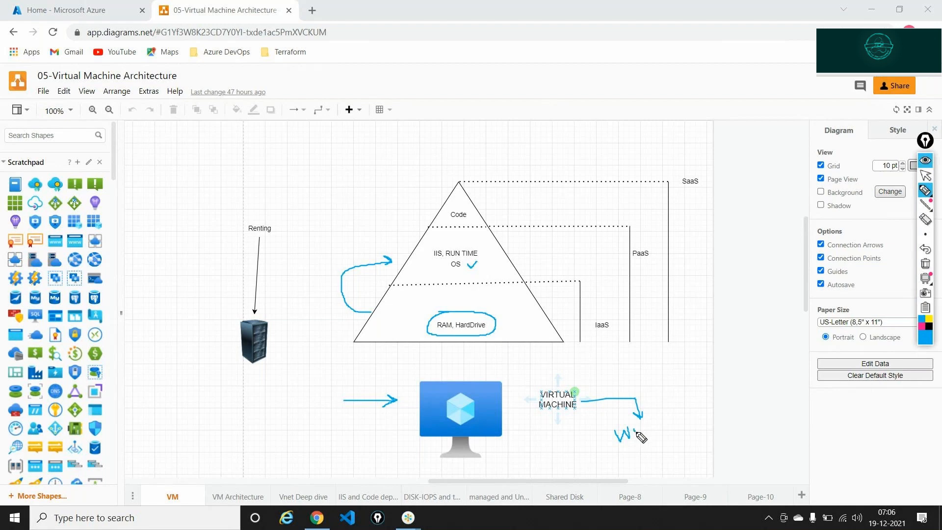
{"action": "mouse_move", "coordinate": [634, 428]}
{"action": "left_mouse_down"}
{"action": "mouse_move", "coordinate": [631, 438]}
{"action": "mouse_move", "coordinate": [644, 422]}
{"action": "mouse_move", "coordinate": [652, 434]}
{"action": "mouse_move", "coordinate": [663, 413]}
{"action": "mouse_move", "coordinate": [656, 423]}
{"action": "left_mouse_up"}
{"action": "left_click", "coordinate": [637, 427]}
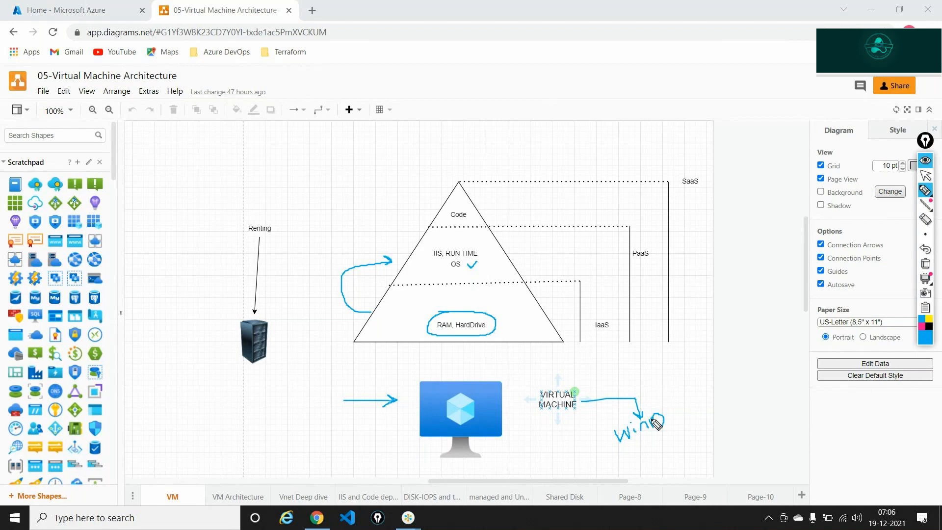
{"action": "left_click", "coordinate": [926, 264]}
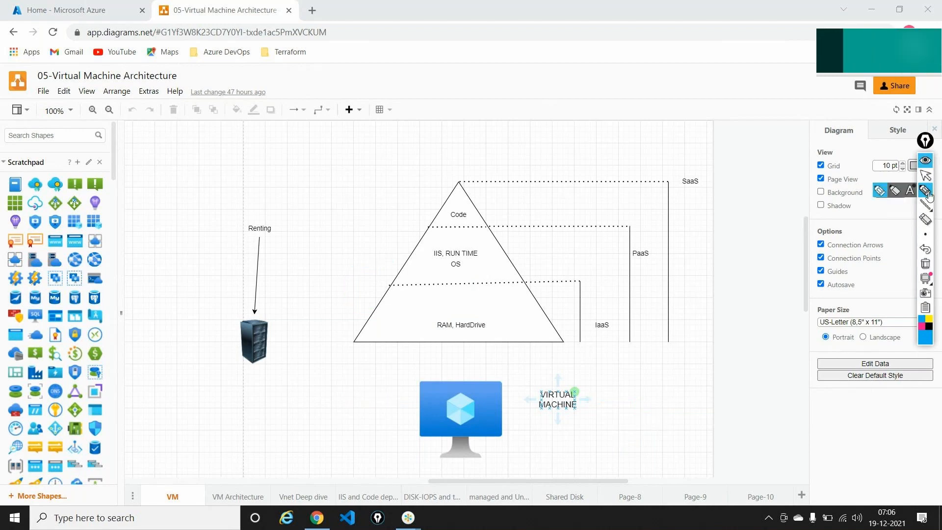
{"action": "left_click", "coordinate": [925, 175]}
{"action": "left_click", "coordinate": [399, 387]}
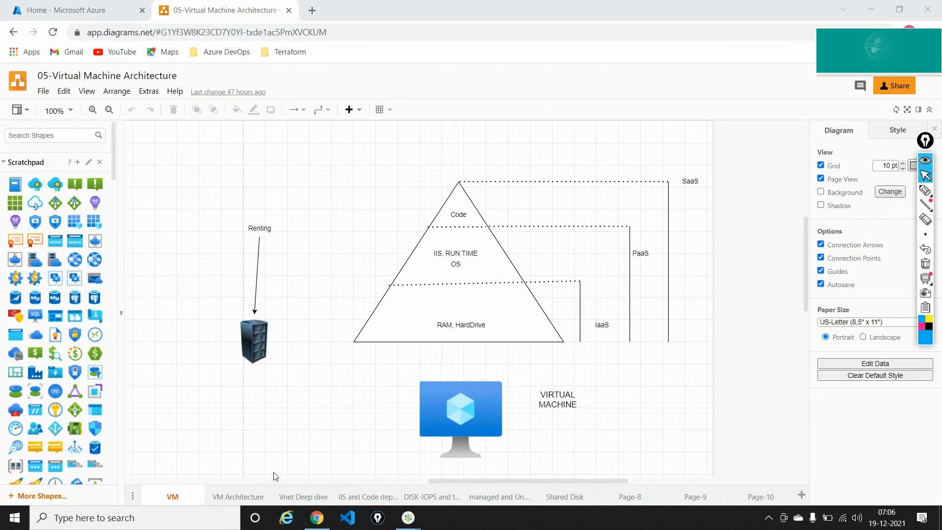
Switch to the VM Architecture page, then to Page-10.
{"action": "left_click", "coordinate": [247, 494]}
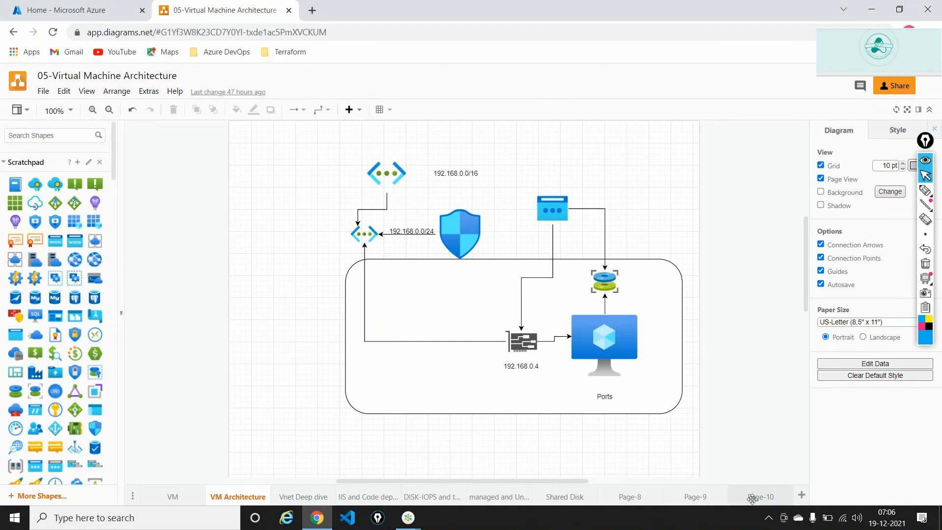
{"action": "left_click", "coordinate": [752, 496]}
{"action": "left_click_drag", "start_coordinate": [526, 481], "coordinate": [633, 487]}
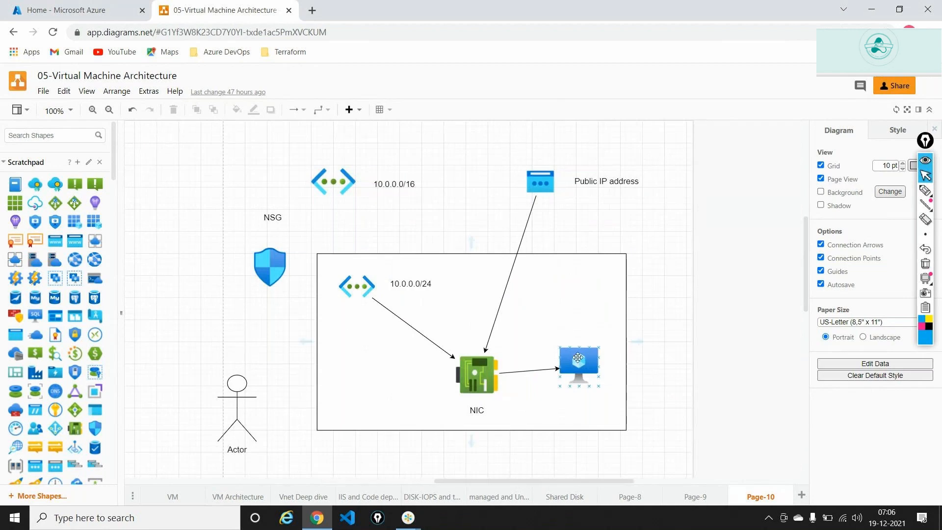
Select the VM icon and ink-tick the 10.0.0.0/16 VNet, 10.0.0.0/24 subnet, NIC and public IP.
{"action": "left_click", "coordinate": [574, 360]}
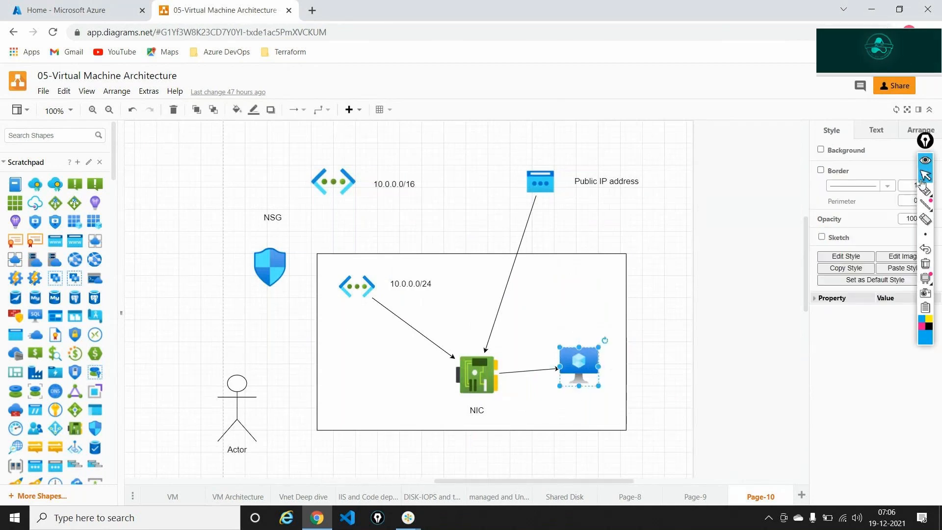
{"action": "left_click", "coordinate": [926, 195]}
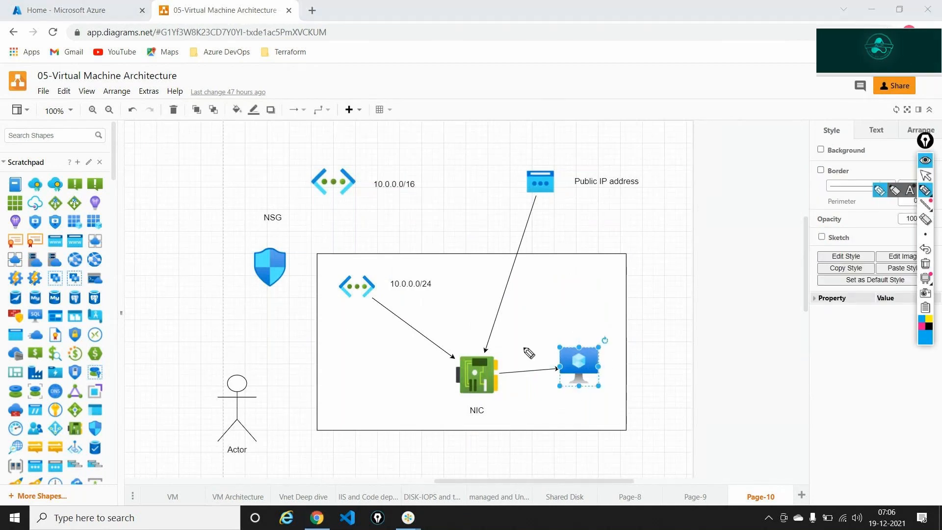
{"action": "left_click_drag", "start_coordinate": [545, 310], "coordinate": [575, 331]}
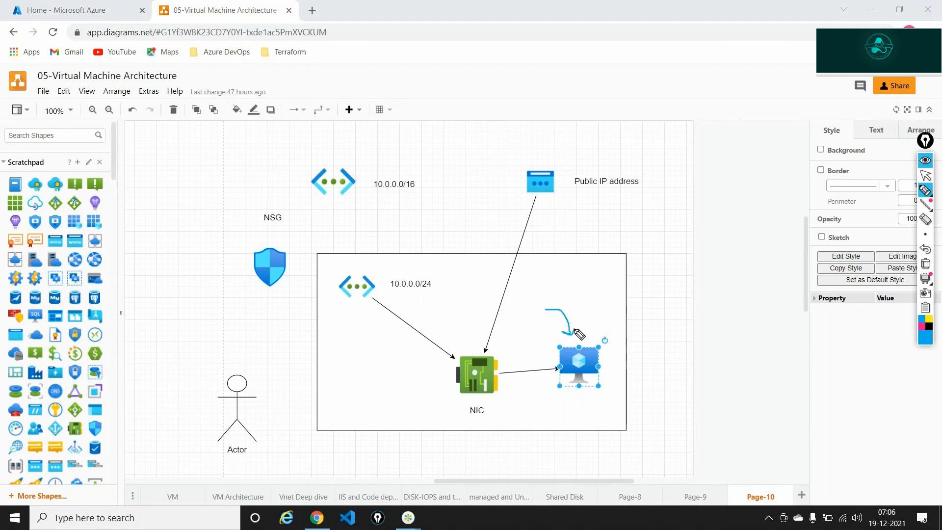
{"action": "mouse_move", "coordinate": [325, 154]}
{"action": "left_mouse_down"}
{"action": "mouse_move", "coordinate": [335, 161]}
{"action": "mouse_move", "coordinate": [350, 140]}
{"action": "left_mouse_up"}
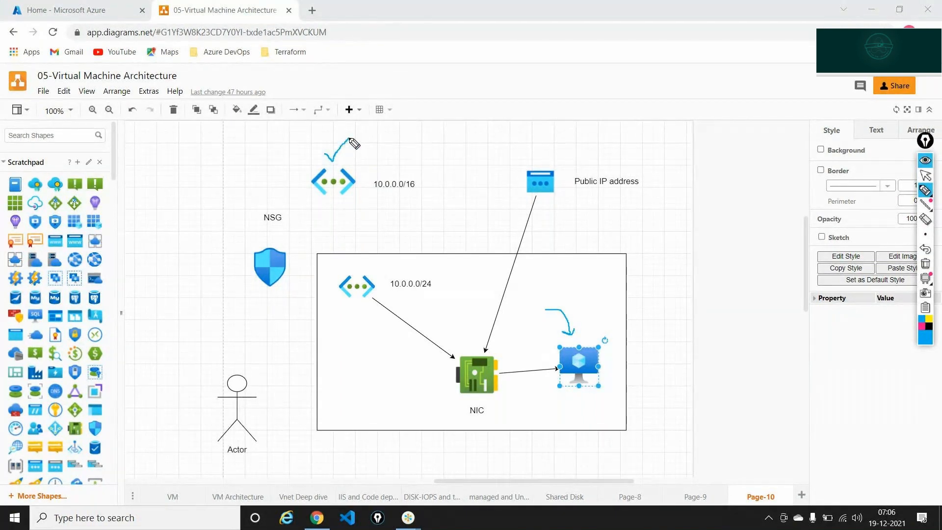
{"action": "left_click_drag", "start_coordinate": [349, 266], "coordinate": [366, 260]}
{"action": "left_click_drag", "start_coordinate": [431, 394], "coordinate": [446, 382]}
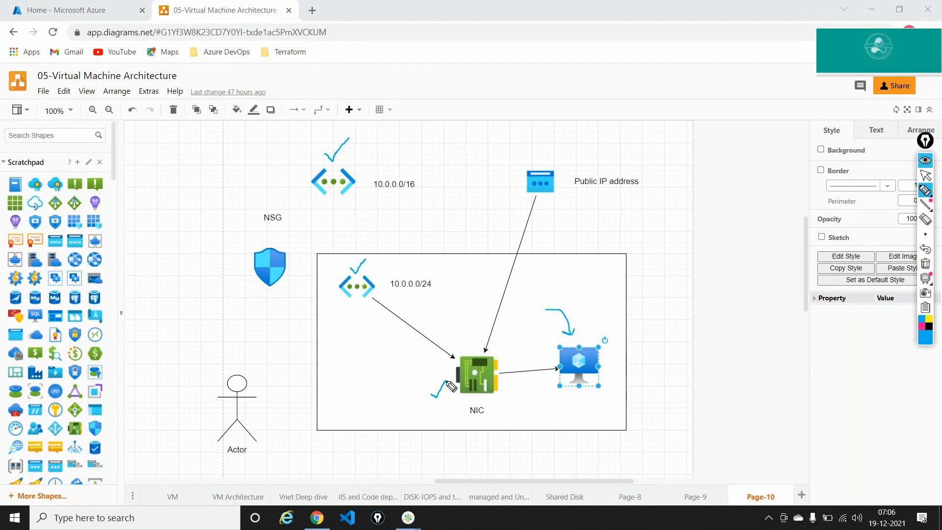
{"action": "left_click_drag", "start_coordinate": [536, 153], "coordinate": [550, 148]}
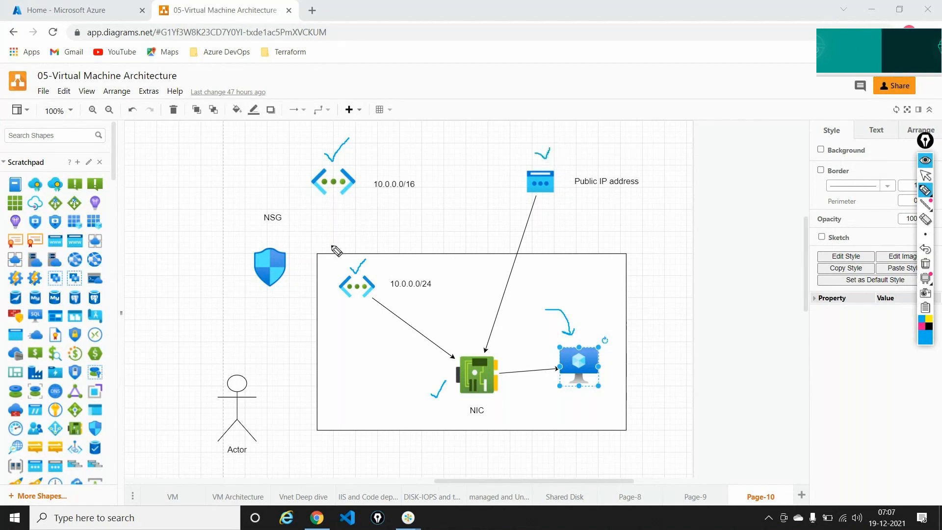
Circle the subnet, NIC label and NSG shield in ink, then erase all annotations.
{"action": "mouse_move", "coordinate": [354, 267]}
{"action": "left_mouse_down"}
{"action": "mouse_move", "coordinate": [341, 281]}
{"action": "mouse_move", "coordinate": [381, 296]}
{"action": "mouse_move", "coordinate": [376, 276]}
{"action": "mouse_move", "coordinate": [358, 267]}
{"action": "left_mouse_up"}
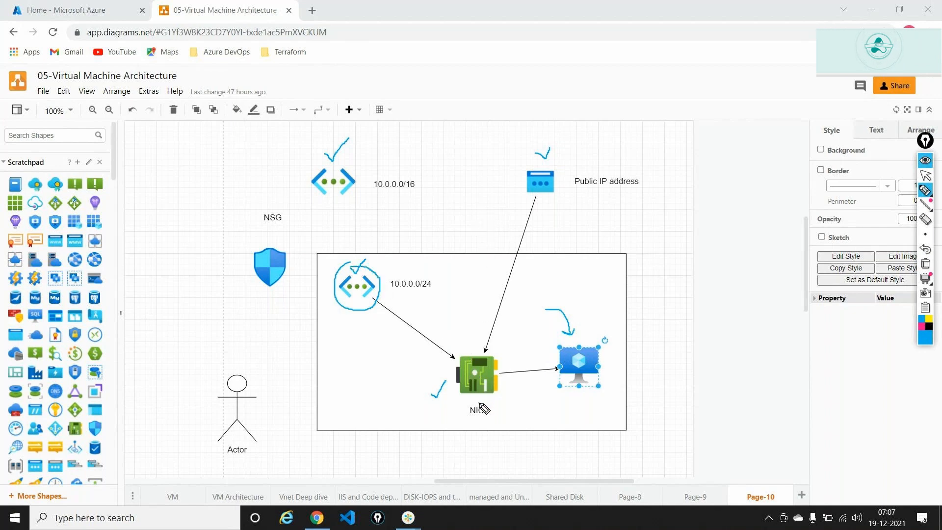
{"action": "mouse_move", "coordinate": [480, 403]}
{"action": "left_mouse_down"}
{"action": "mouse_move", "coordinate": [464, 418]}
{"action": "mouse_move", "coordinate": [491, 422]}
{"action": "mouse_move", "coordinate": [474, 402]}
{"action": "mouse_move", "coordinate": [540, 345]}
{"action": "mouse_move", "coordinate": [550, 357]}
{"action": "left_mouse_up"}
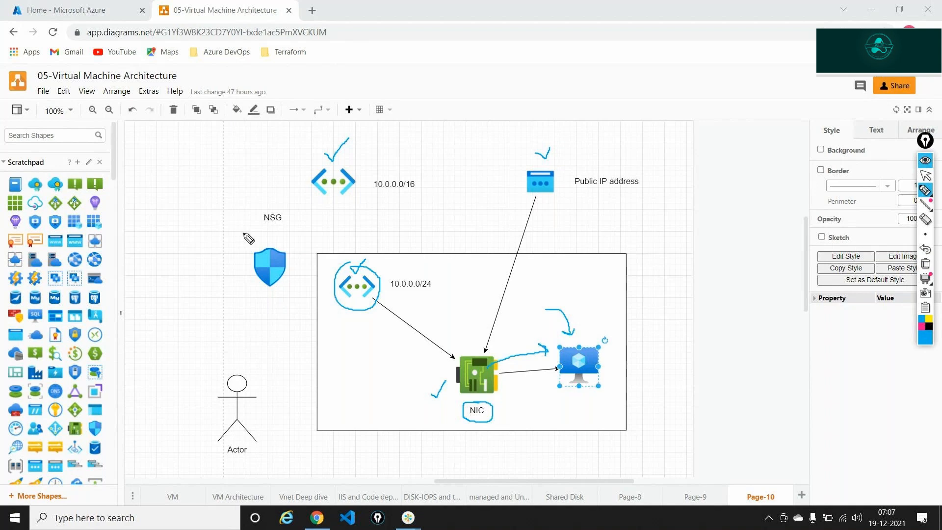
{"action": "mouse_move", "coordinate": [242, 233]}
{"action": "left_mouse_down"}
{"action": "mouse_move", "coordinate": [250, 288]}
{"action": "mouse_move", "coordinate": [273, 300]}
{"action": "mouse_move", "coordinate": [295, 271]}
{"action": "mouse_move", "coordinate": [254, 234]}
{"action": "left_mouse_up"}
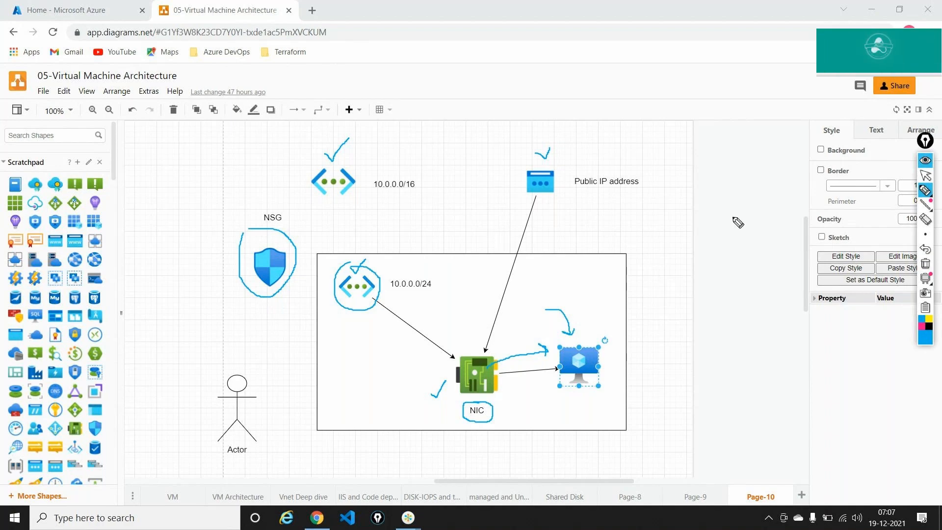
{"action": "mouse_move", "coordinate": [925, 191]}
{"action": "left_click", "coordinate": [926, 264]}
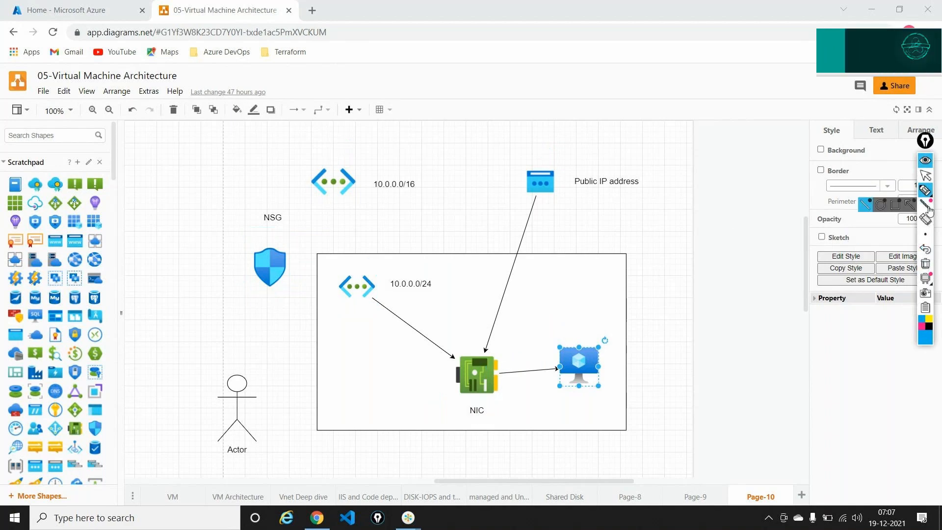
{"action": "key", "text": "alt+Tab"}
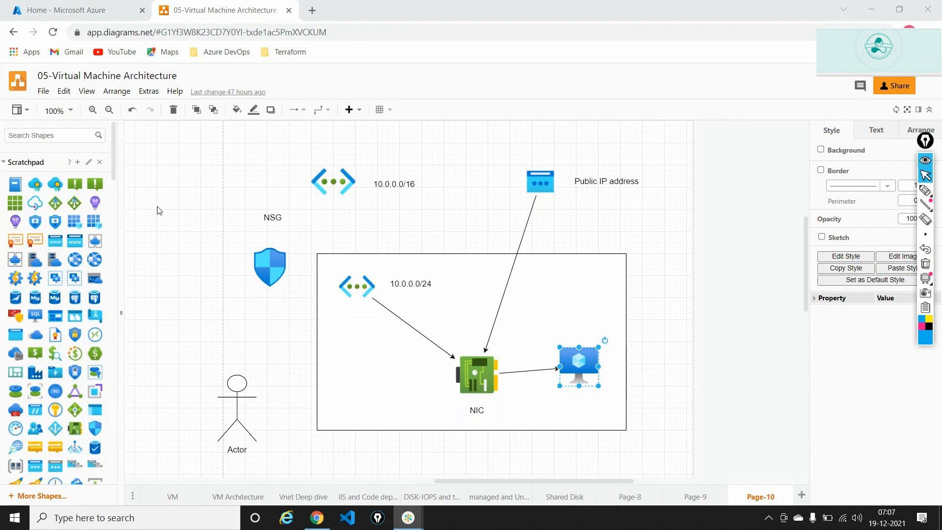
{"action": "key", "text": "alt+Tab"}
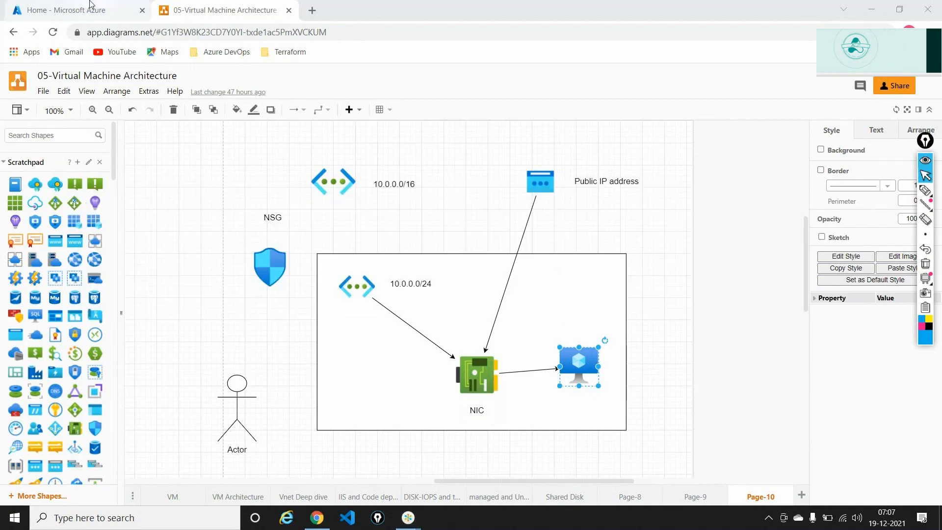
Search 'nic' in the Azure portal, open Network interfaces, then go Home and return to draw.io.
{"action": "left_click", "coordinate": [83, 4]}
{"action": "left_click", "coordinate": [294, 81]}
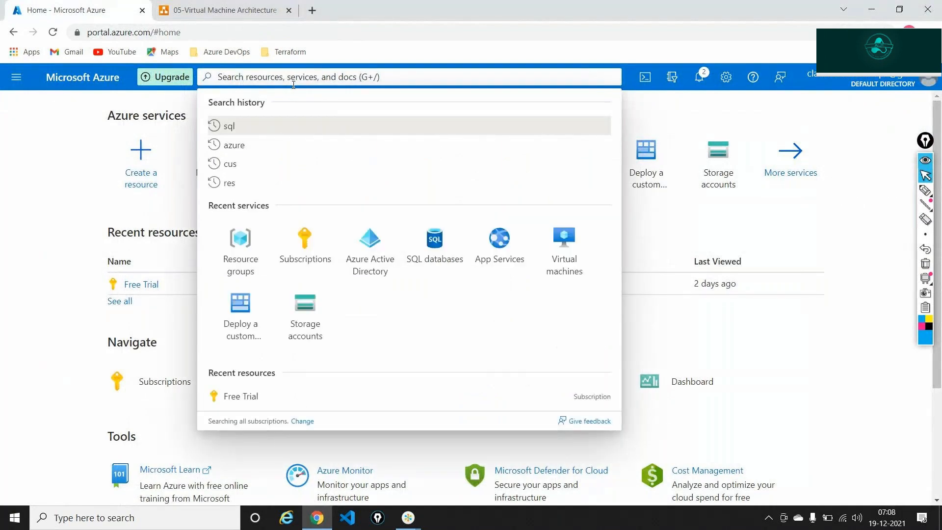
{"action": "type", "text": "nic c"}
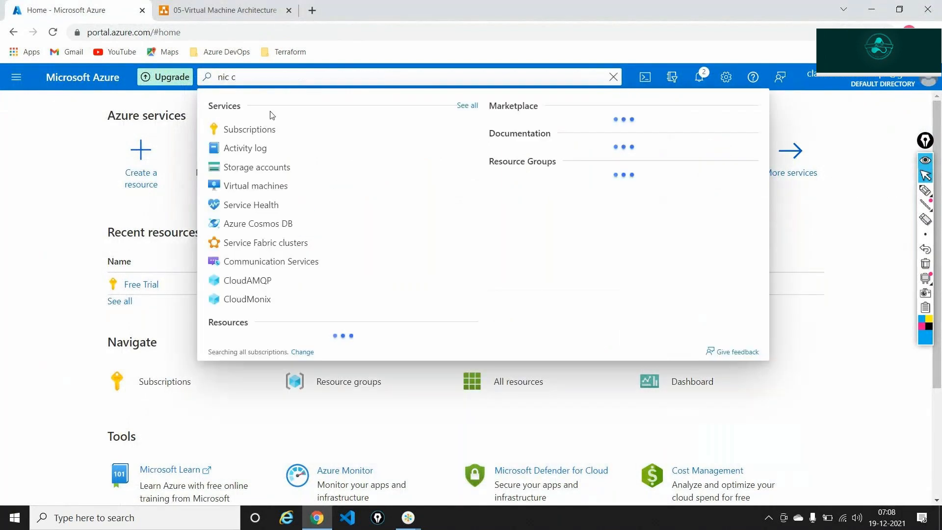
{"action": "key", "text": "BackSpace"}
{"action": "key", "text": "BackSpace"}
{"action": "key", "text": "BackSpace"}
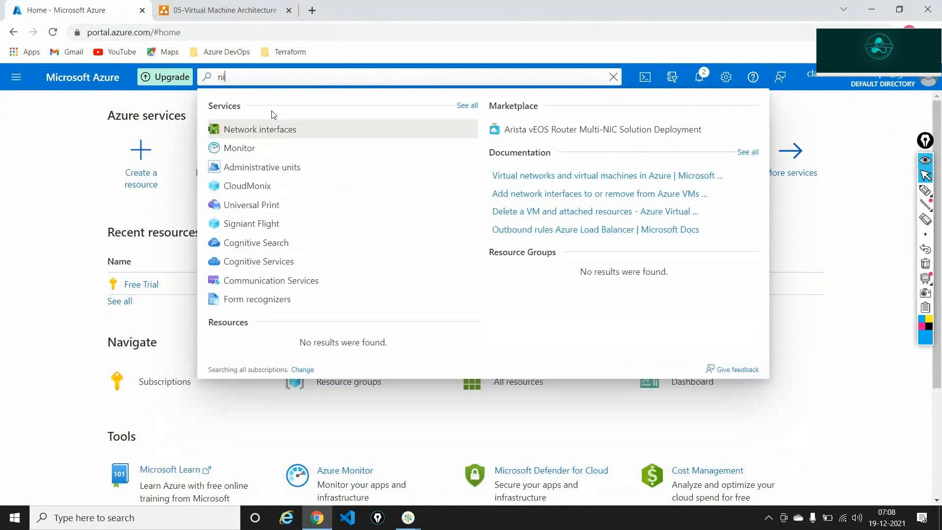
{"action": "left_click", "coordinate": [269, 129]}
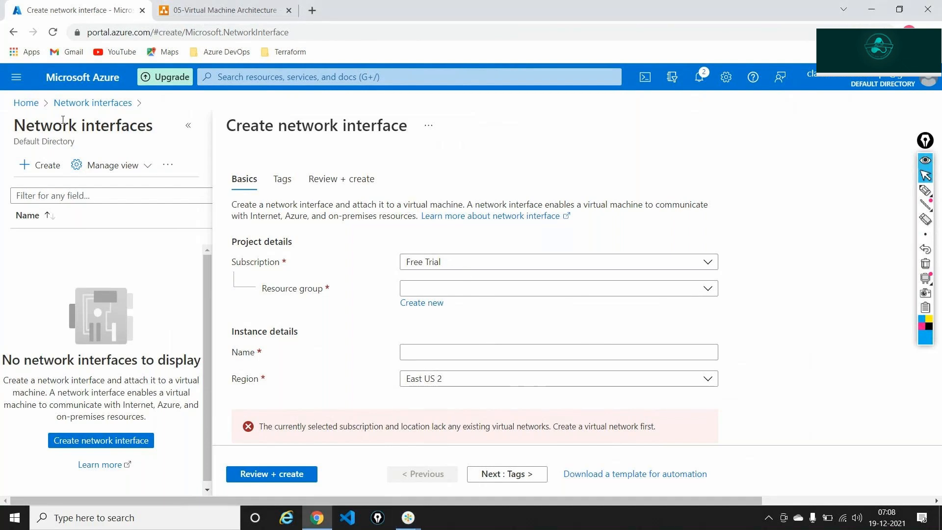
{"action": "left_click", "coordinate": [26, 102]}
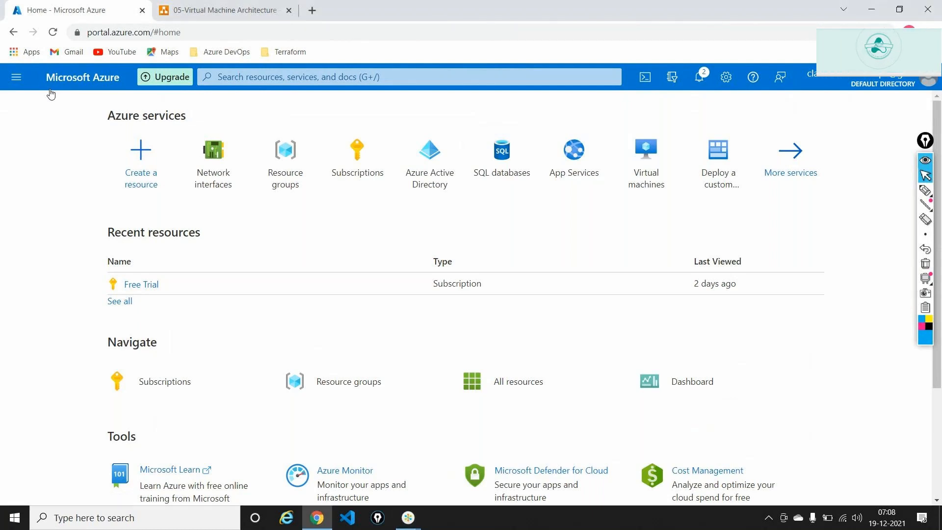
{"action": "left_click", "coordinate": [199, 7]}
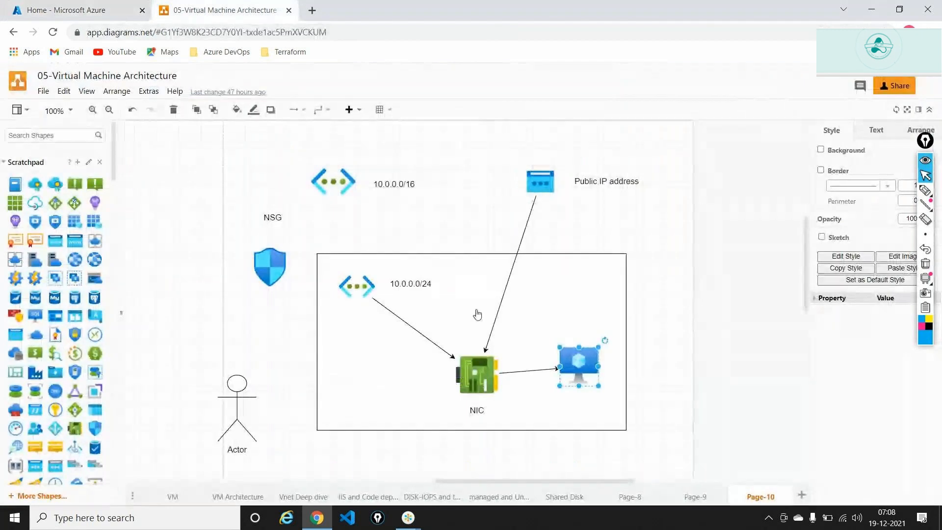
{"action": "left_click", "coordinate": [486, 319]}
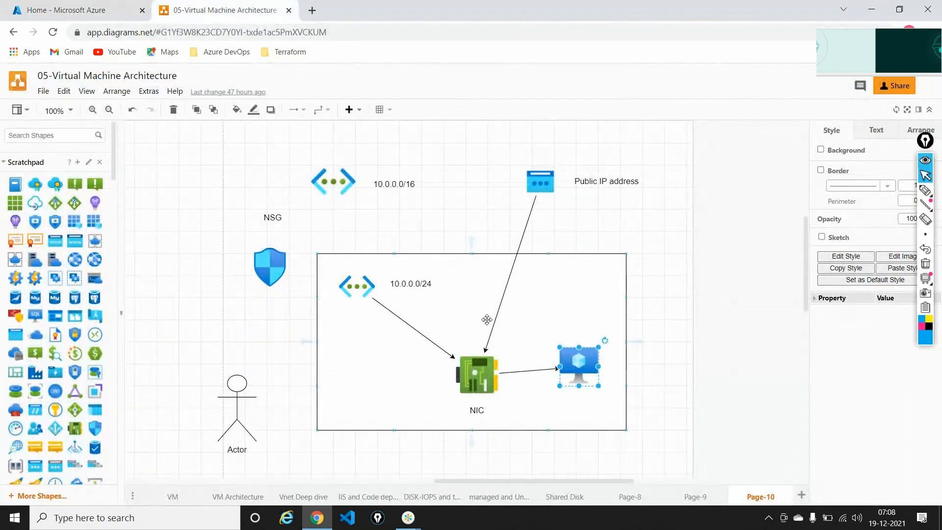
{"action": "scroll", "coordinate": [487, 320], "scroll_direction": "down", "scroll_amount": 3}
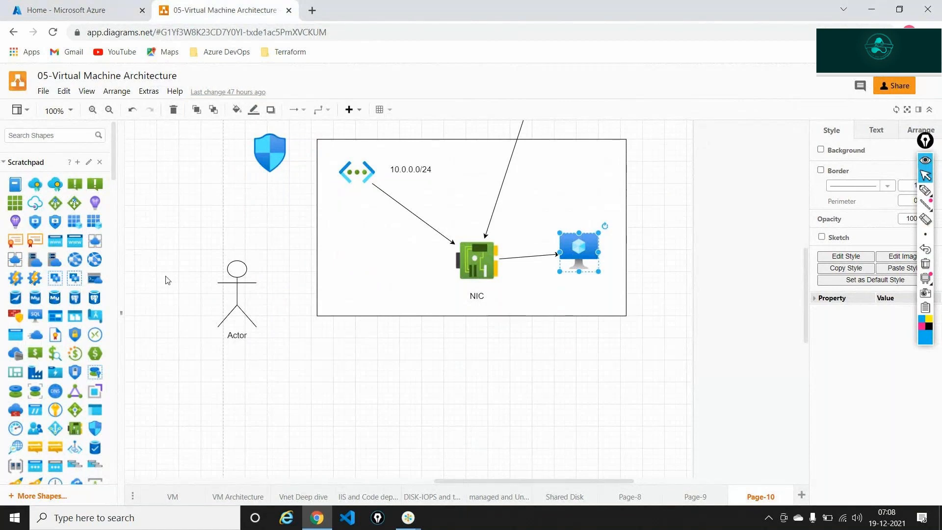
{"action": "scroll", "coordinate": [18, 181], "scroll_direction": "down", "scroll_amount": 4}
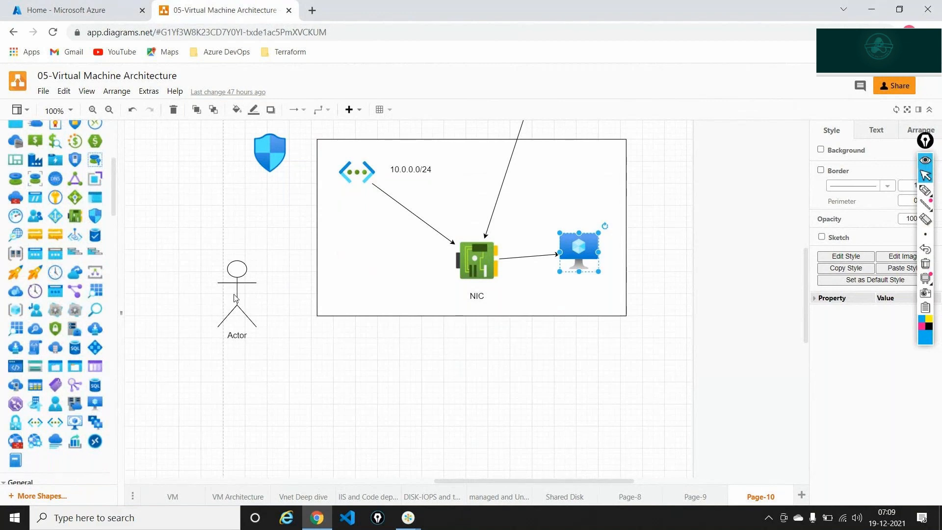
{"action": "left_click_drag", "start_coordinate": [239, 252], "coordinate": [260, 173]}
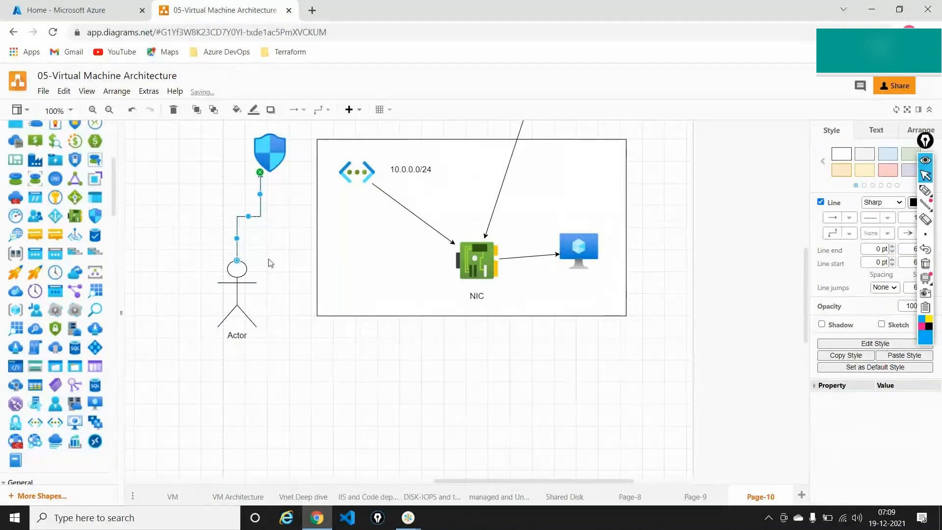
{"action": "key", "text": "ctrl+z"}
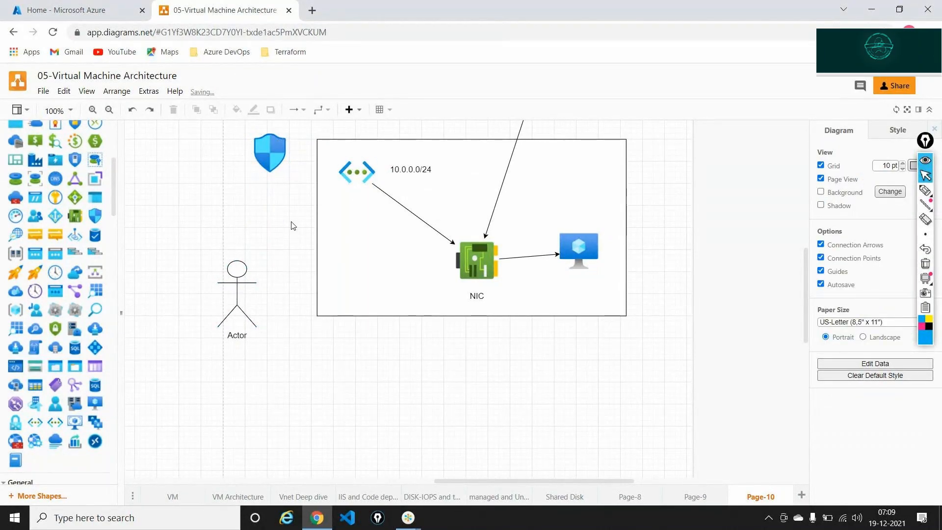
{"action": "scroll", "coordinate": [293, 226], "scroll_direction": "up", "scroll_amount": 3}
{"action": "scroll", "coordinate": [293, 225], "scroll_direction": "up", "scroll_amount": 3}
{"action": "scroll", "coordinate": [293, 226], "scroll_direction": "down", "scroll_amount": 1}
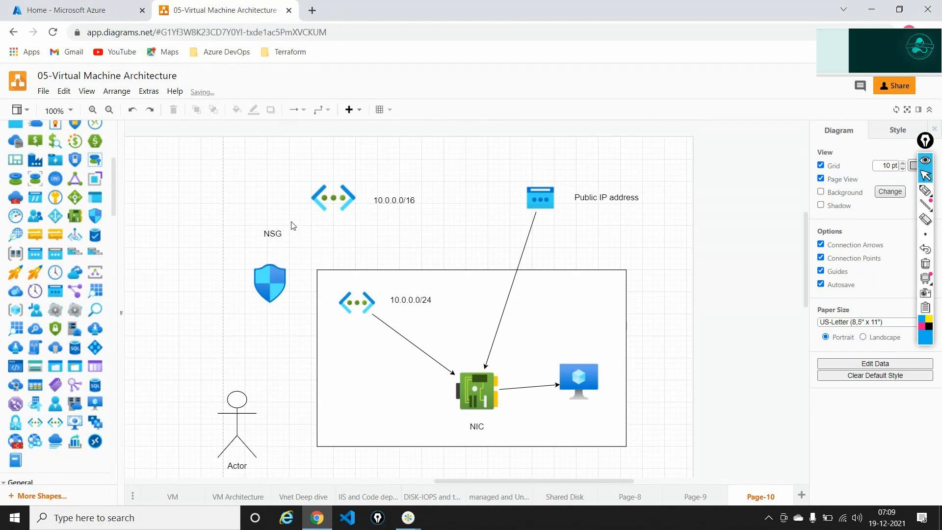
{"action": "left_click", "coordinate": [321, 111]}
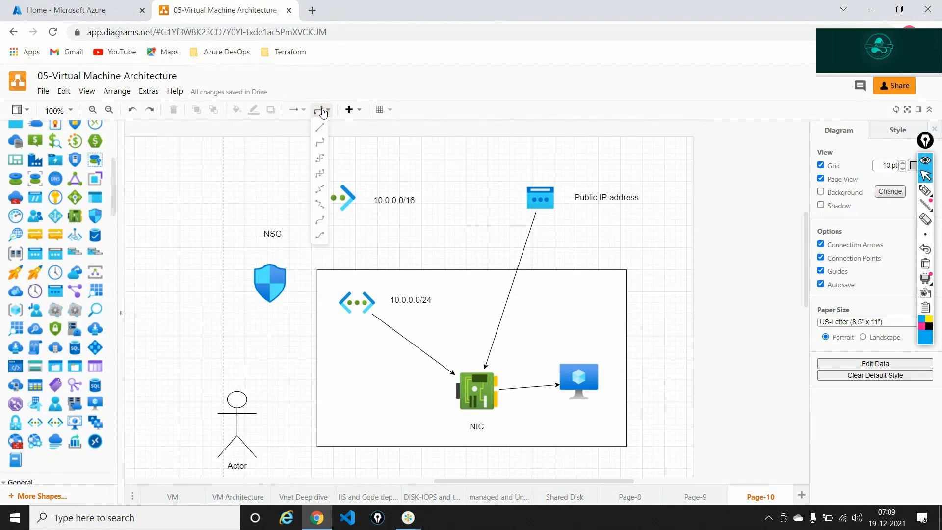
{"action": "left_click", "coordinate": [926, 190]}
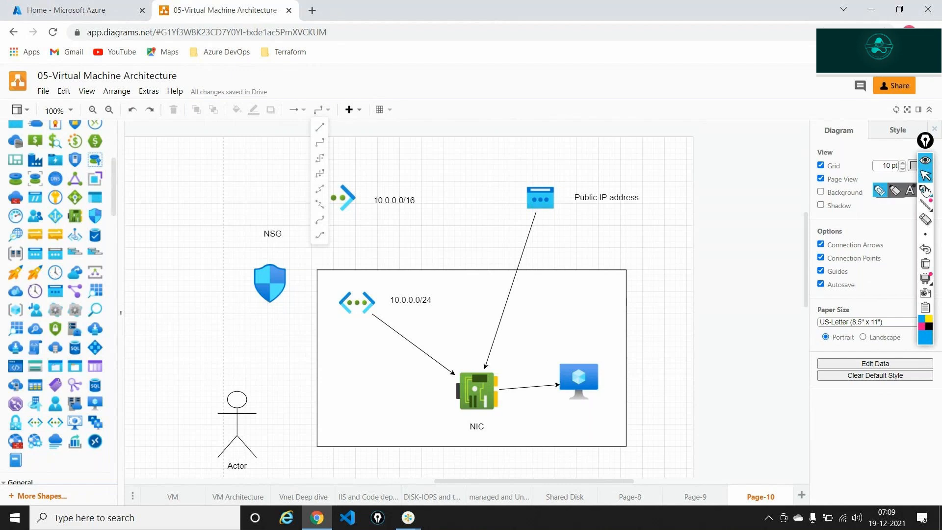
{"action": "mouse_move", "coordinate": [259, 430]}
{"action": "left_mouse_down"}
{"action": "mouse_move", "coordinate": [498, 448]}
{"action": "mouse_move", "coordinate": [560, 408]}
{"action": "mouse_move", "coordinate": [561, 416]}
{"action": "left_mouse_up"}
{"action": "mouse_move", "coordinate": [351, 419]}
{"action": "left_mouse_down"}
{"action": "mouse_move", "coordinate": [363, 437]}
{"action": "mouse_move", "coordinate": [381, 412]}
{"action": "mouse_move", "coordinate": [395, 425]}
{"action": "mouse_move", "coordinate": [393, 403]}
{"action": "mouse_move", "coordinate": [408, 425]}
{"action": "left_mouse_up"}
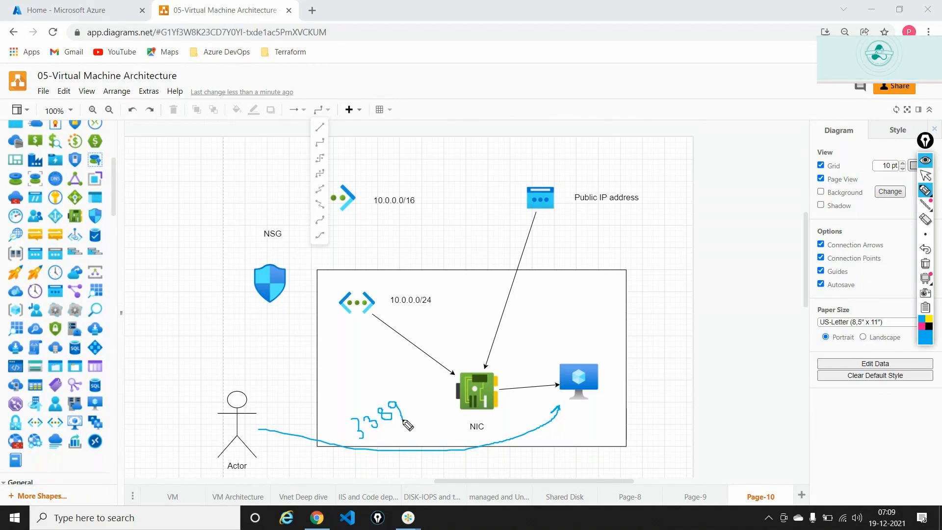
{"action": "left_click", "coordinate": [926, 261]}
{"action": "left_click", "coordinate": [926, 177]}
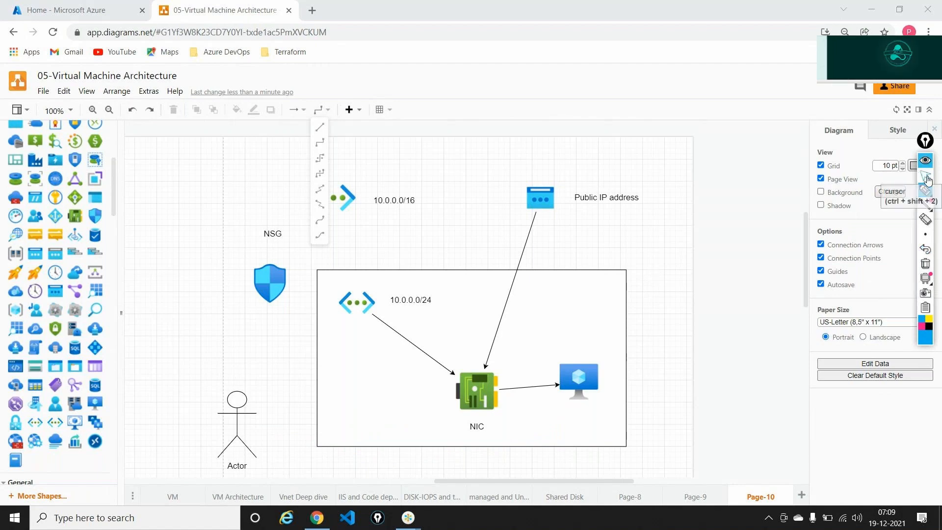
{"action": "left_click", "coordinate": [346, 136]}
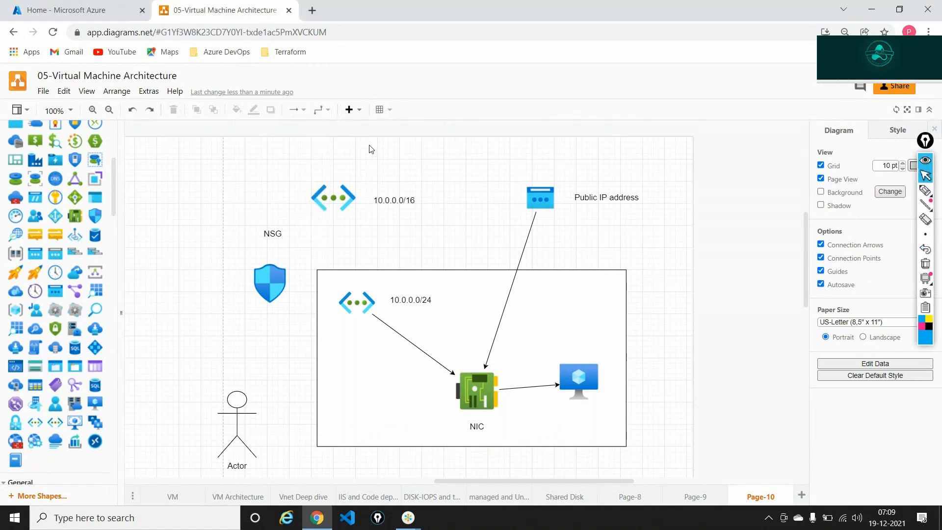
Select and deselect the 10.0.0.0/16 label, then add a blank Page-11.
{"action": "left_click", "coordinate": [402, 191]}
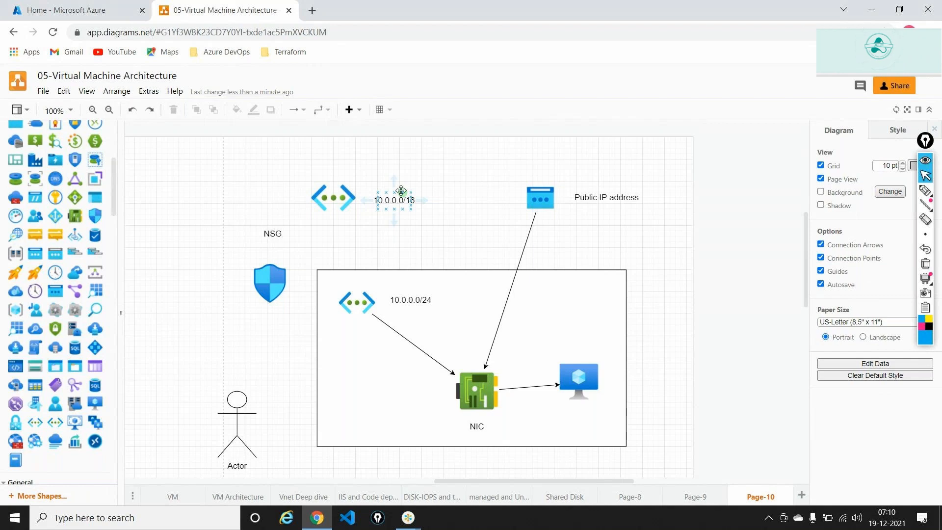
{"action": "left_click", "coordinate": [707, 354]}
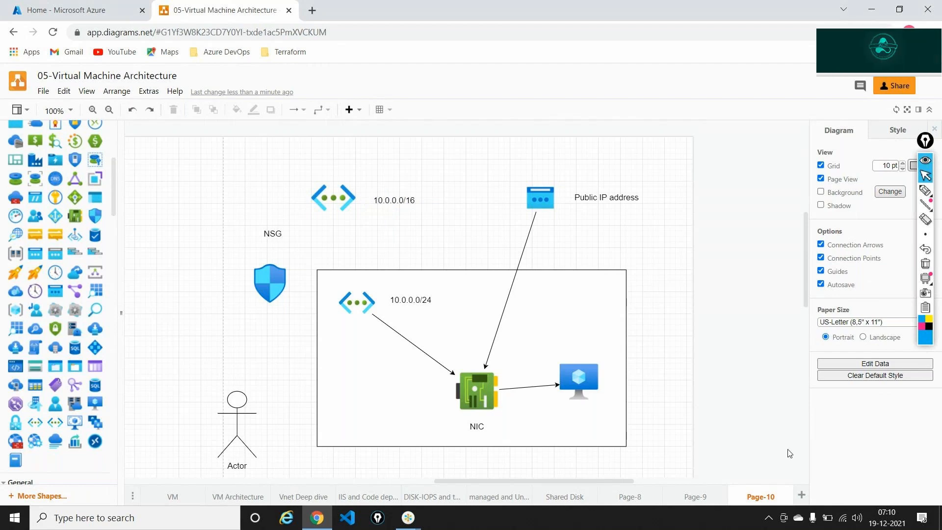
{"action": "left_click", "coordinate": [802, 497]}
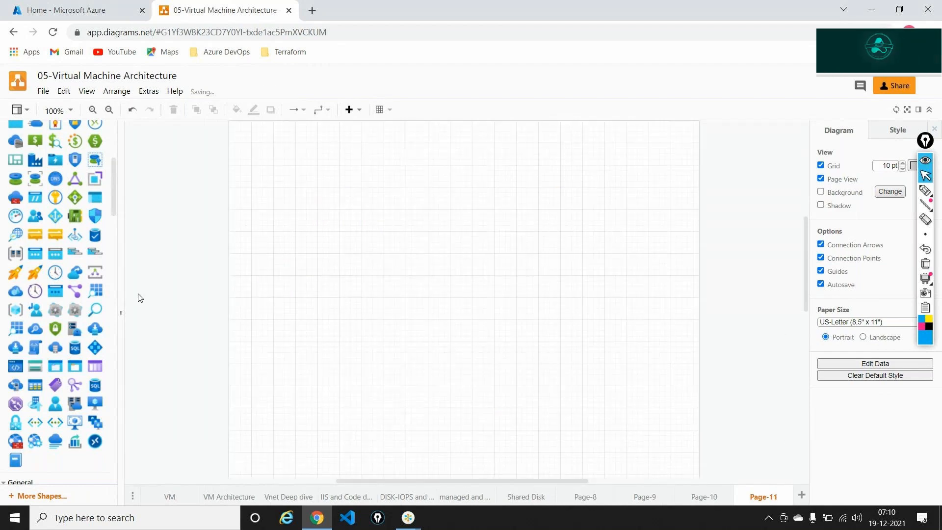
Place a Virtual Machine icon with a Text label beneath it.
{"action": "mouse_move", "coordinate": [99, 399]}
{"action": "left_click_drag", "start_coordinate": [99, 396], "coordinate": [471, 258]}
{"action": "left_click", "coordinate": [478, 396]}
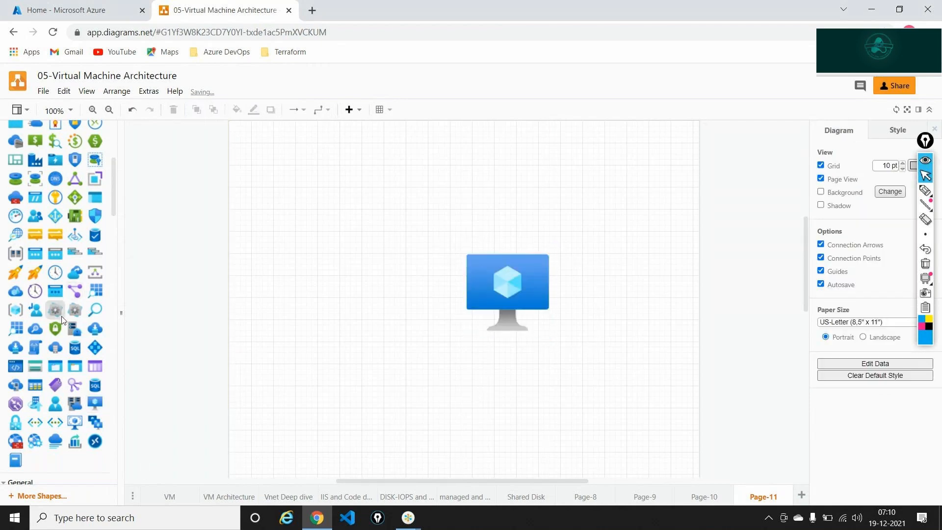
{"action": "mouse_move", "coordinate": [62, 316]}
{"action": "scroll", "coordinate": [61, 316], "scroll_direction": "down", "scroll_amount": 4}
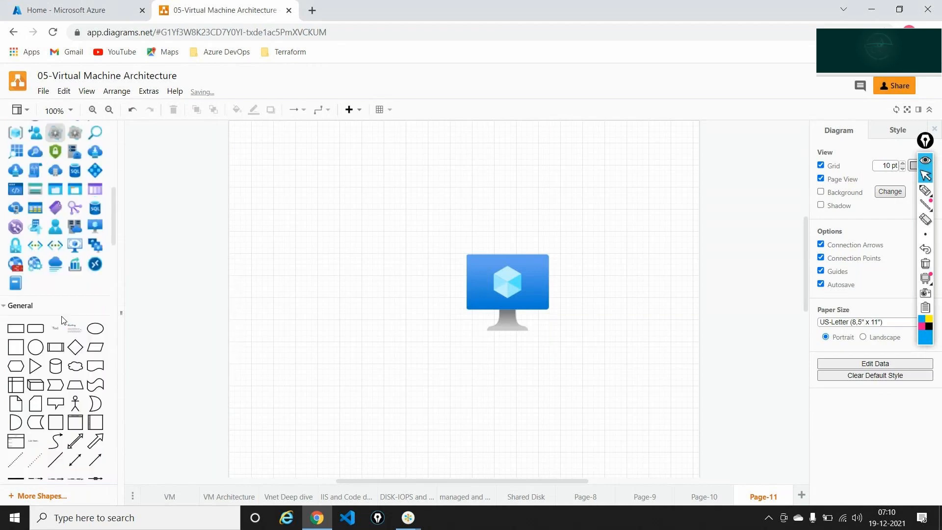
{"action": "left_click_drag", "start_coordinate": [297, 388], "coordinate": [508, 361]}
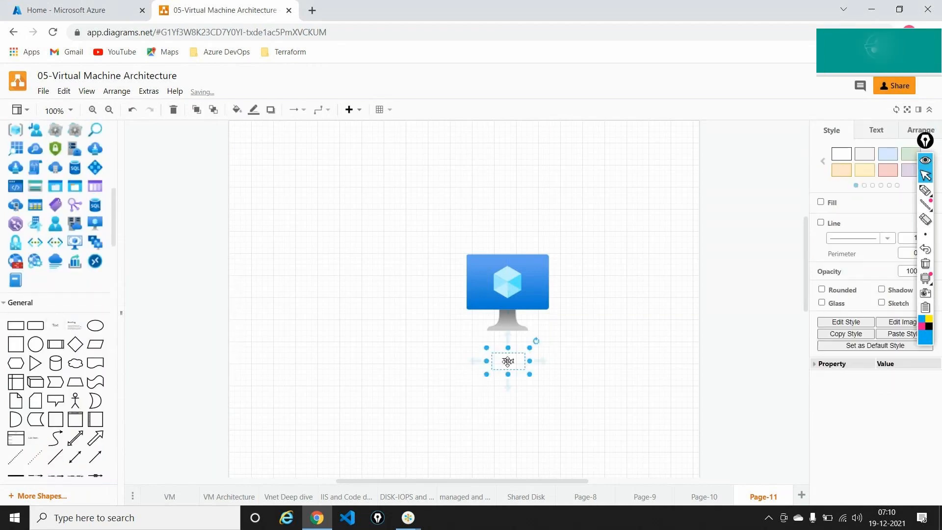
{"action": "double_click", "coordinate": [508, 362]}
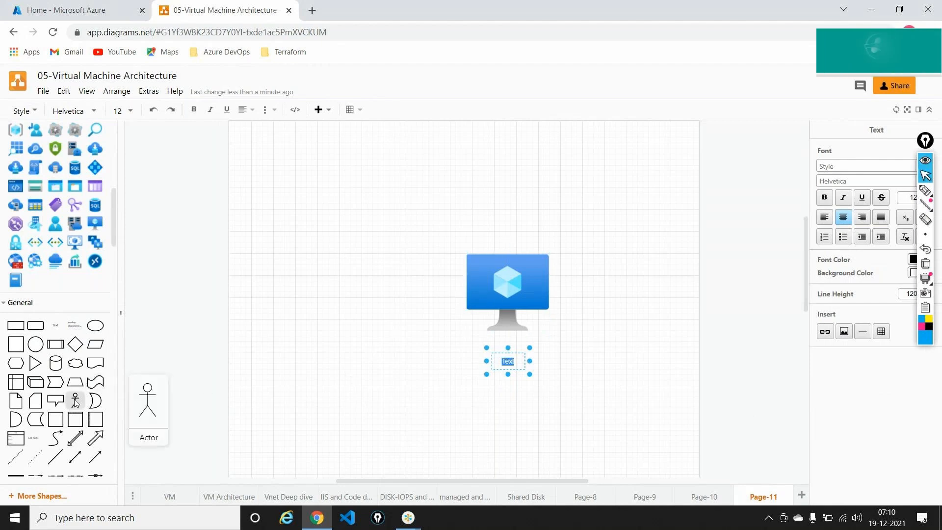
{"action": "key", "text": "Escape"}
Add an Actor figure and a cloud shape above it.
{"action": "left_click_drag", "start_coordinate": [75, 403], "coordinate": [299, 386]}
{"action": "left_click", "coordinate": [146, 313]}
{"action": "left_click_drag", "start_coordinate": [75, 363], "coordinate": [269, 257]}
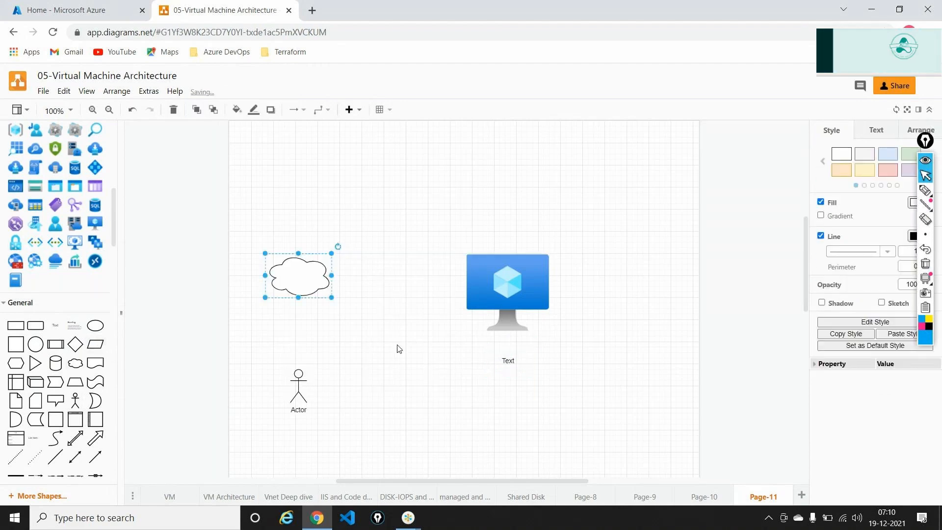
{"action": "left_click", "coordinate": [398, 349]}
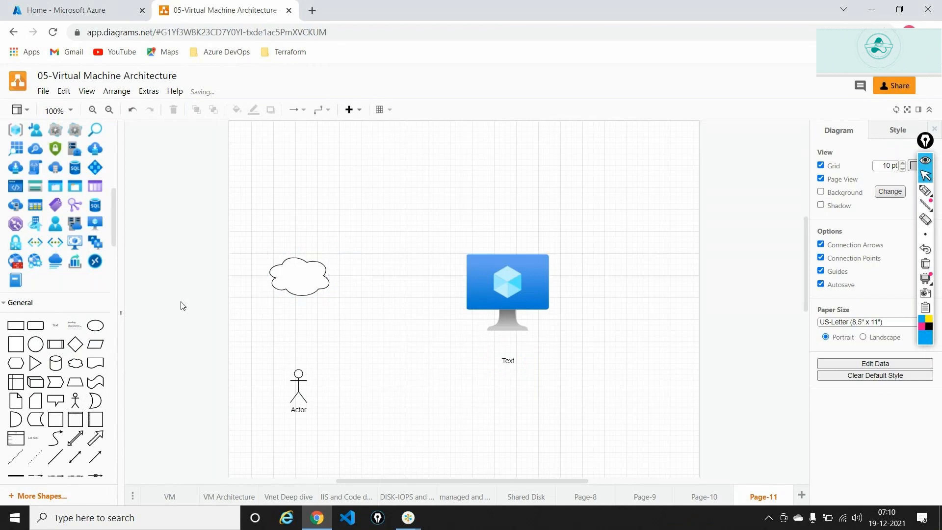
Put a text label reading 'HTML' inside the cloud.
{"action": "left_click_drag", "start_coordinate": [55, 344], "coordinate": [285, 275]}
{"action": "type", "text": "HTM"}
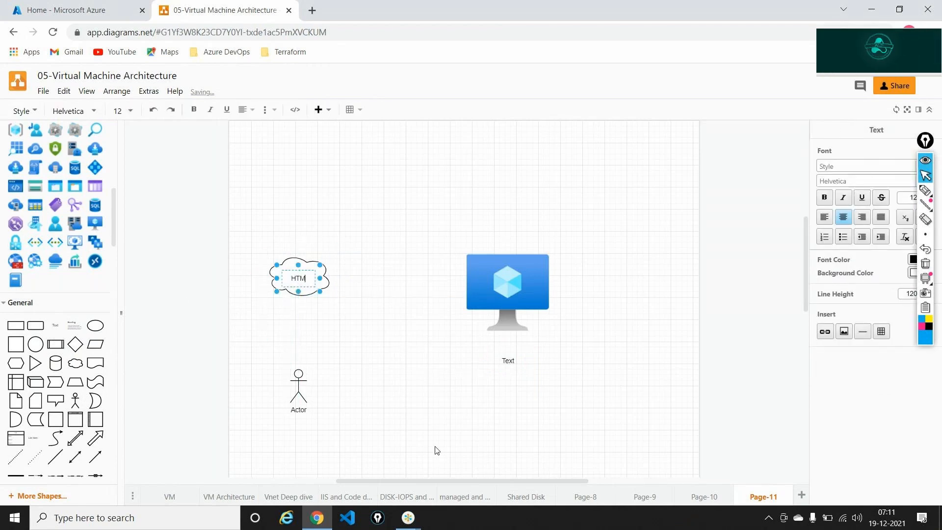
{"action": "type", "text": "L"}
{"action": "left_click", "coordinate": [399, 418]}
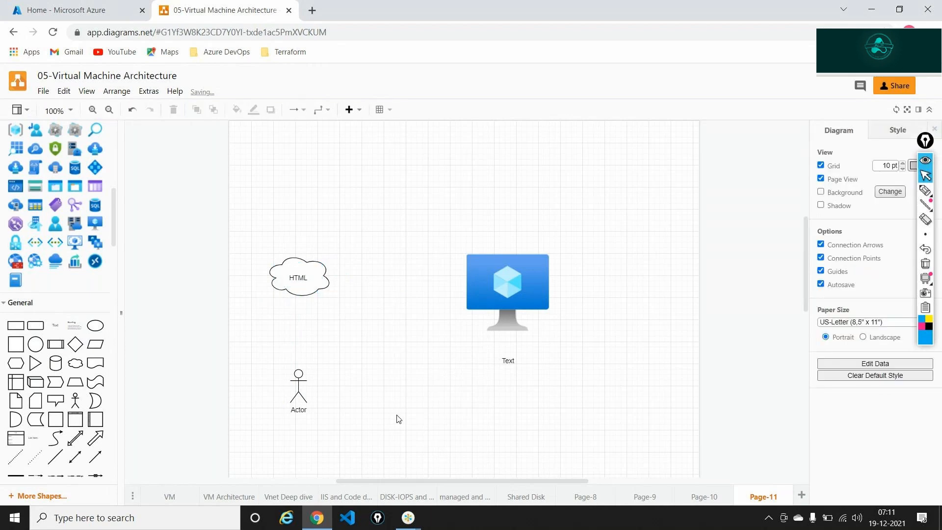
Set connector waypoints to Straight and draw an arrow from the Actor up to the HTML cloud.
{"action": "left_click", "coordinate": [323, 109]}
{"action": "left_click", "coordinate": [319, 120]}
{"action": "right_click", "coordinate": [293, 401]}
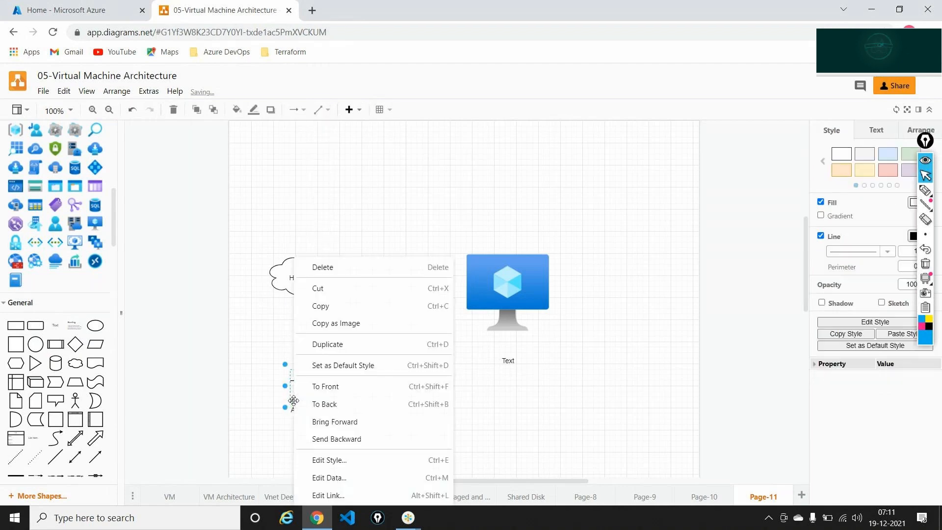
{"action": "left_click", "coordinate": [277, 355]}
{"action": "left_click", "coordinate": [298, 387]}
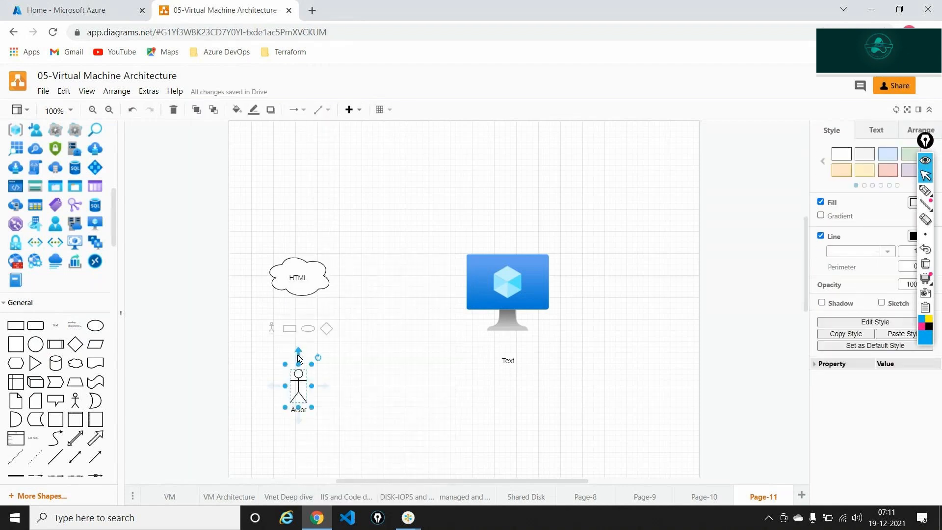
{"action": "left_click_drag", "start_coordinate": [299, 358], "coordinate": [299, 303]}
{"action": "left_click", "coordinate": [400, 383]}
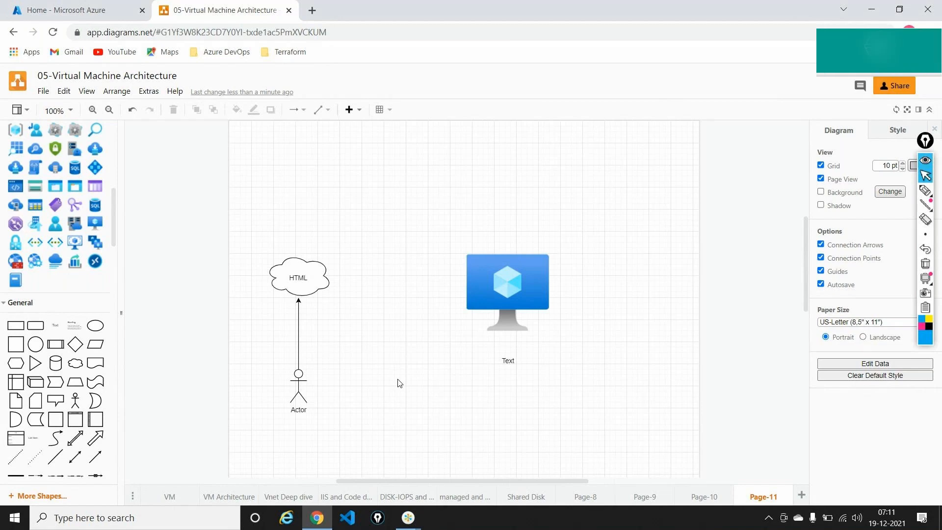
{"action": "left_click", "coordinate": [487, 294]}
{"action": "left_click", "coordinate": [288, 286]}
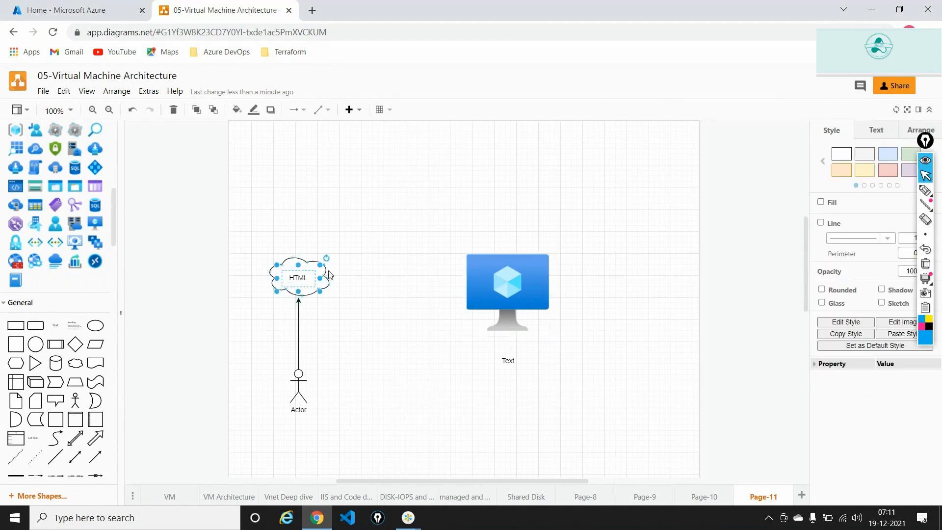
{"action": "left_click", "coordinate": [343, 294]}
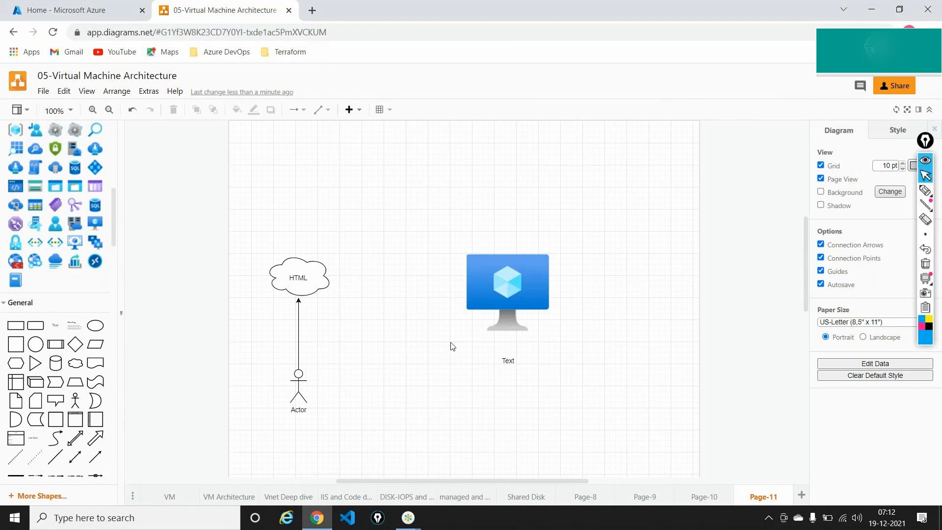
Rename the label under the VM icon to 'WEB-Server' and widen its box.
{"action": "left_click", "coordinate": [509, 363]}
{"action": "double_click", "coordinate": [509, 363]}
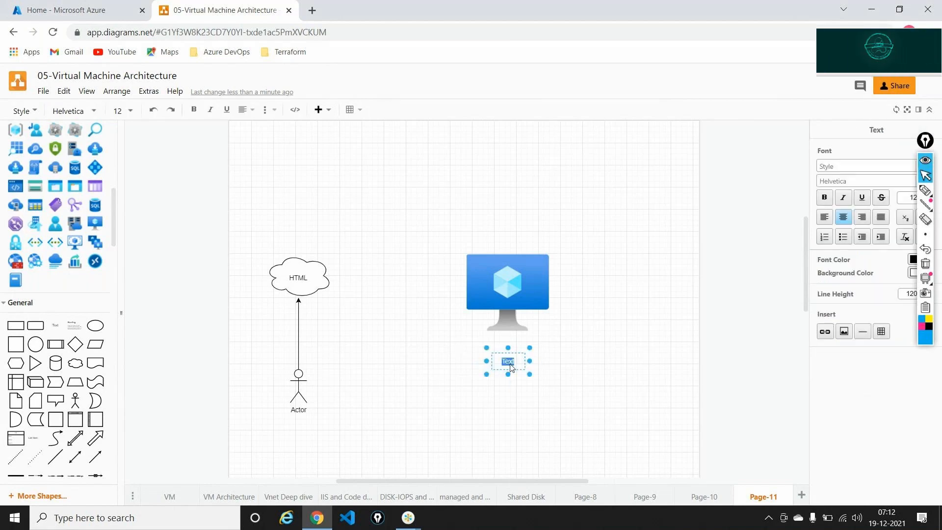
{"action": "type", "text": "WEB"}
{"action": "key", "text": "BackSpace"}
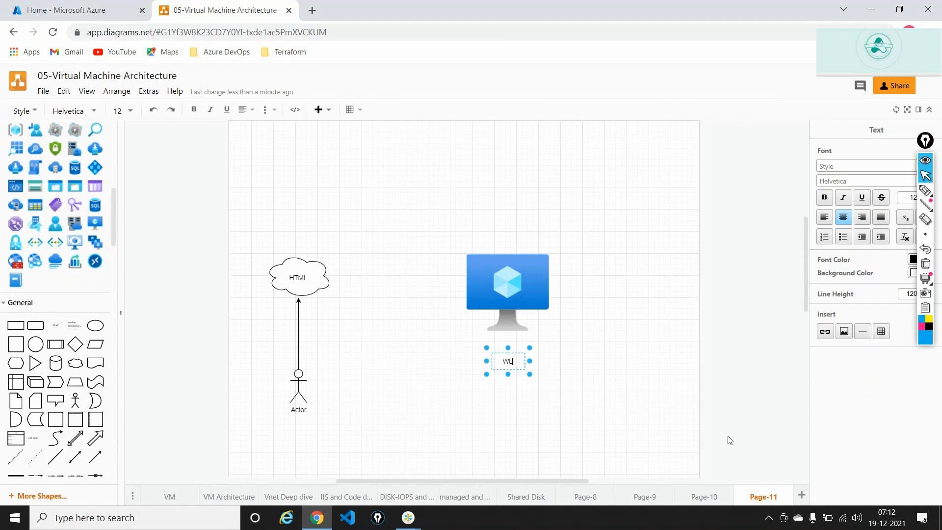
{"action": "type", "text": "B-Server"}
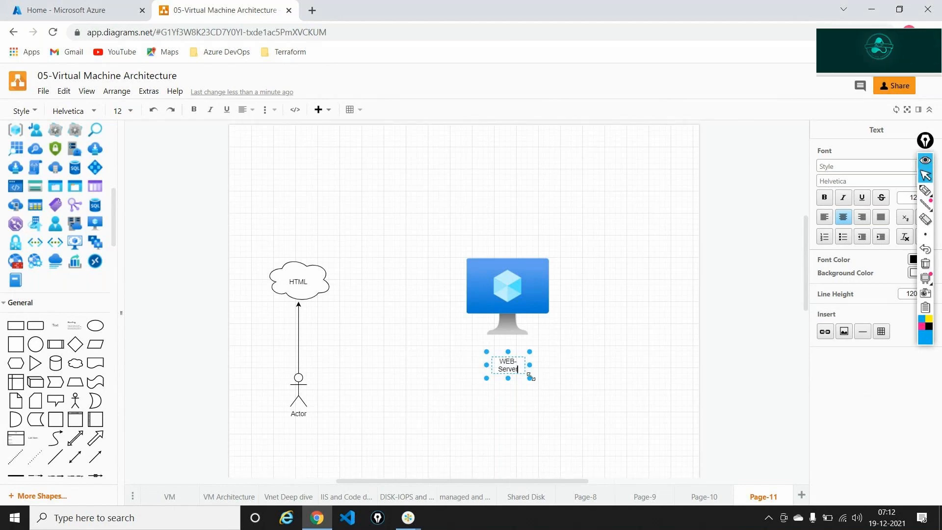
{"action": "mouse_move", "coordinate": [529, 378]}
{"action": "left_mouse_down"}
{"action": "mouse_move", "coordinate": [610, 400]}
{"action": "mouse_move", "coordinate": [552, 362]}
{"action": "mouse_move", "coordinate": [534, 362]}
{"action": "left_mouse_up"}
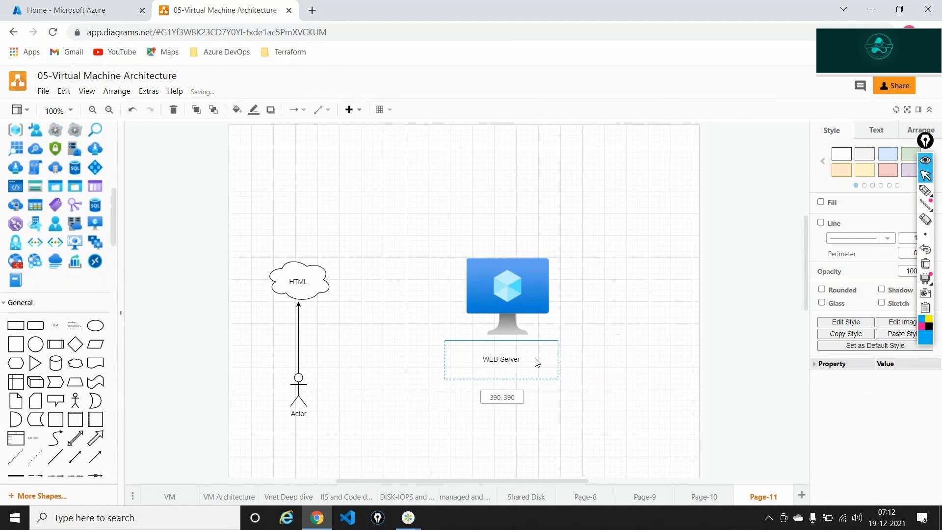
{"action": "left_click", "coordinate": [593, 378]}
Draw a connector arrow from the HTML cloud to WEB-Server.
{"action": "left_click", "coordinate": [509, 283]}
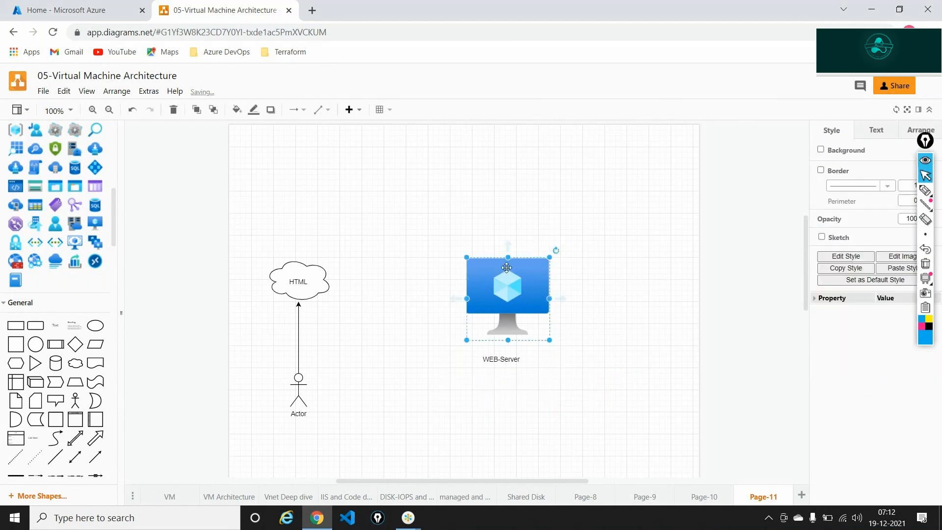
{"action": "left_click", "coordinate": [316, 284]}
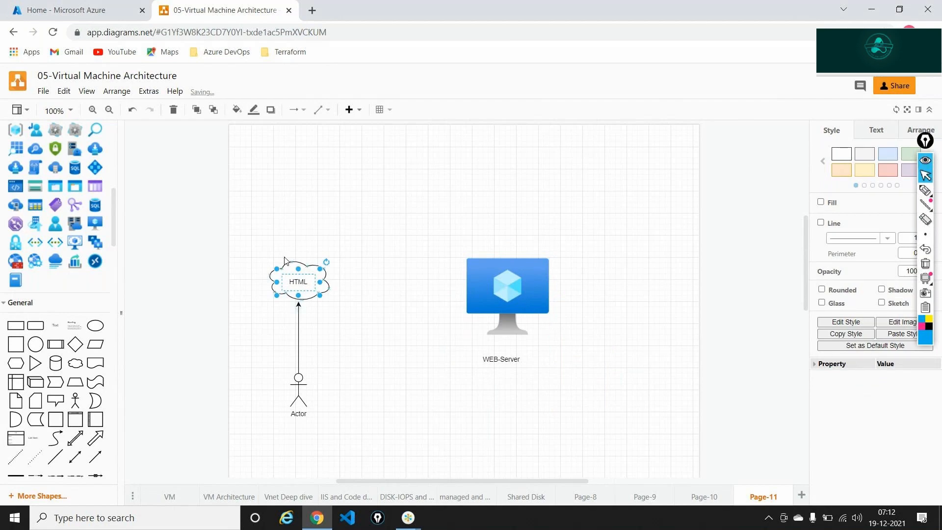
{"action": "left_click_drag", "start_coordinate": [298, 248], "coordinate": [474, 258]}
{"action": "left_click", "coordinate": [444, 394]}
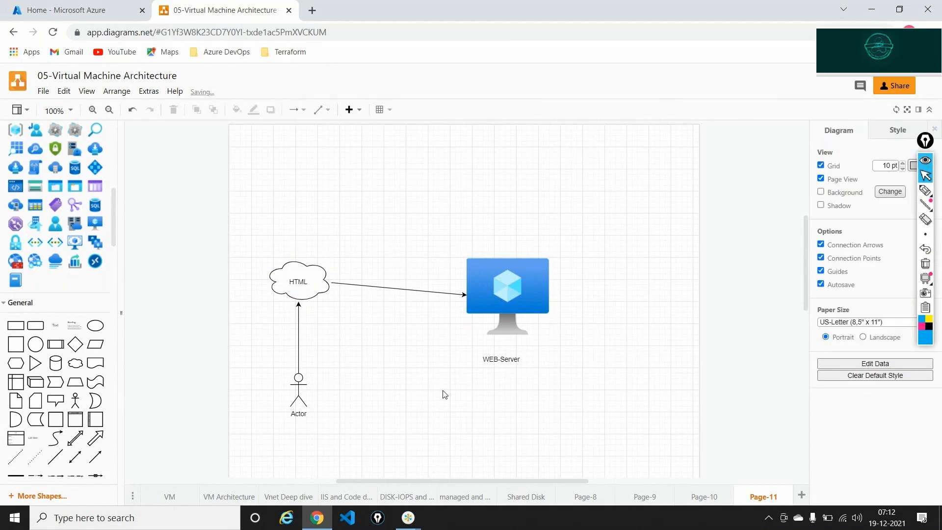
Add an Azure user icon right of WEB-Server and connect it to the server.
{"action": "left_click_drag", "start_coordinate": [61, 224], "coordinate": [616, 341]}
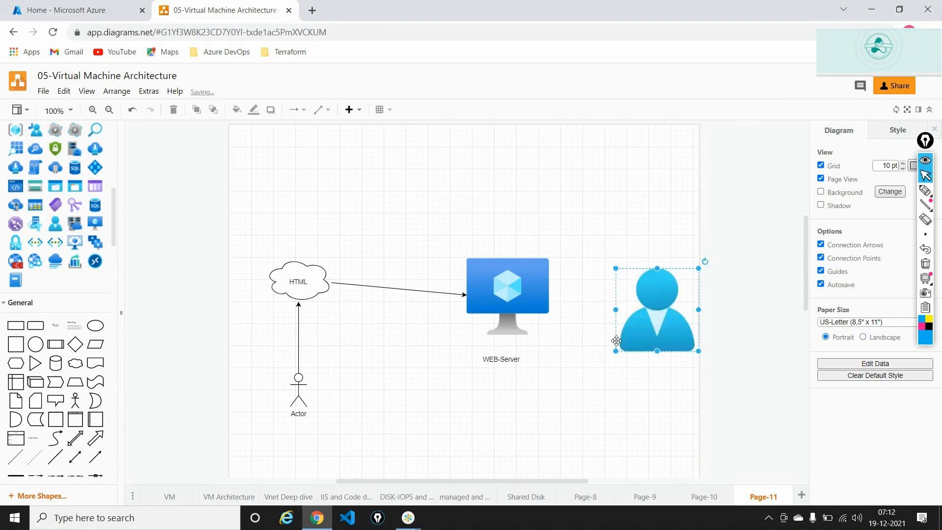
{"action": "left_click_drag", "start_coordinate": [616, 302], "coordinate": [555, 291]}
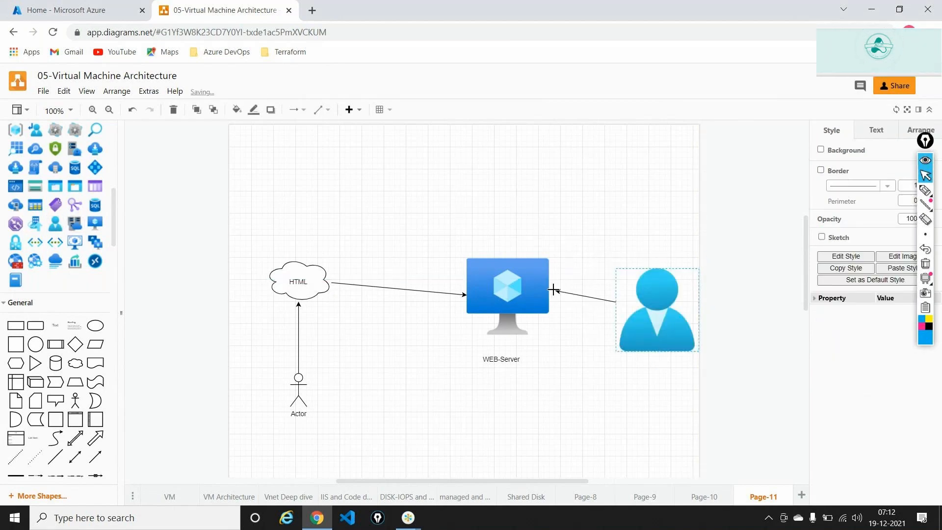
{"action": "left_click", "coordinate": [567, 398]}
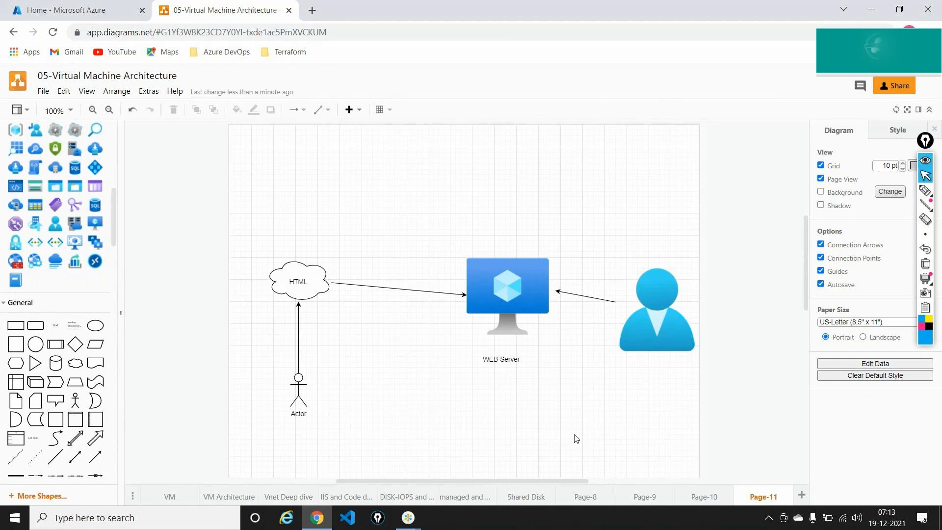
Create resource group 'vmrg' in (US) Central US and open its overview.
{"action": "key", "text": "ctrl+Tab"}
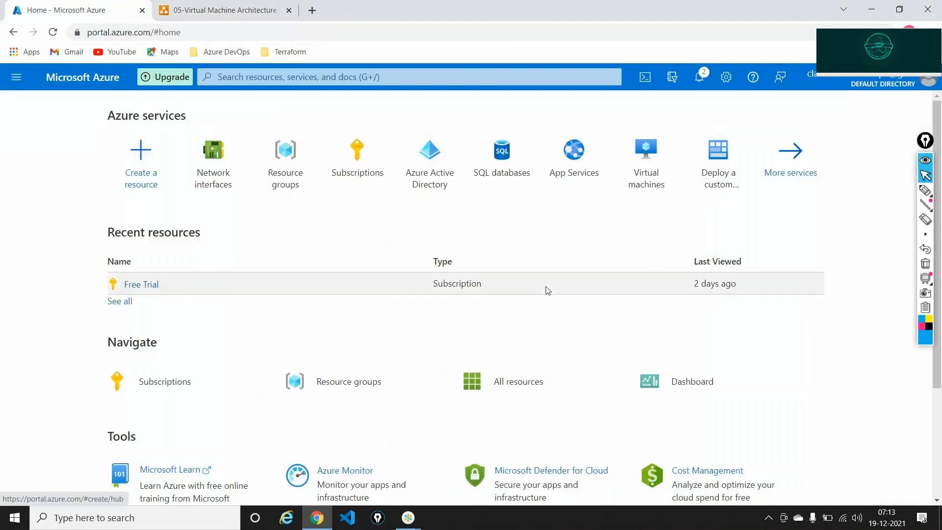
{"action": "key", "text": "alt+Tab"}
{"action": "key", "text": "alt+Tab"}
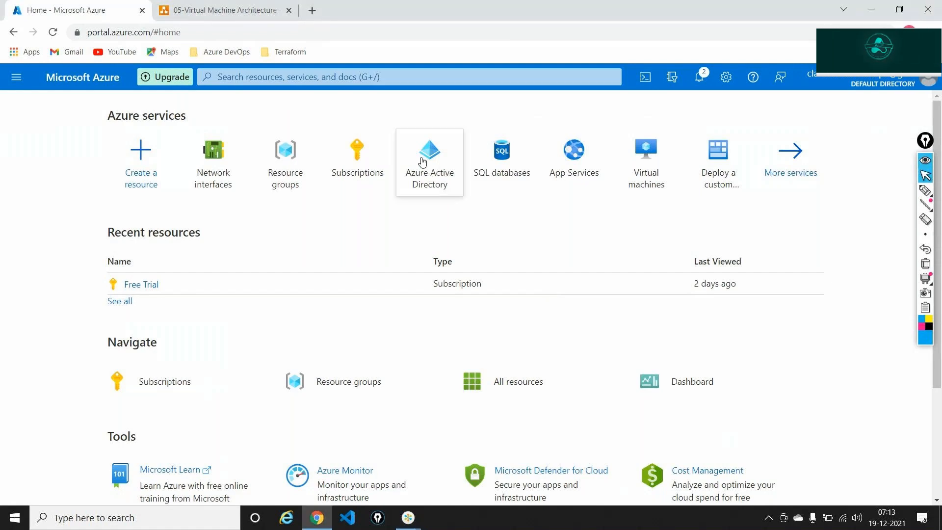
{"action": "left_click", "coordinate": [288, 149]}
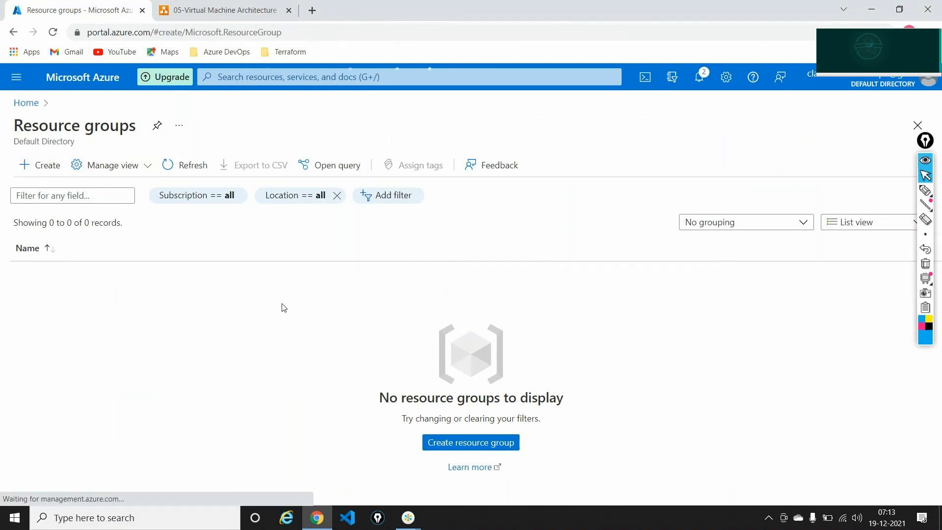
{"action": "type", "text": "vmrg"}
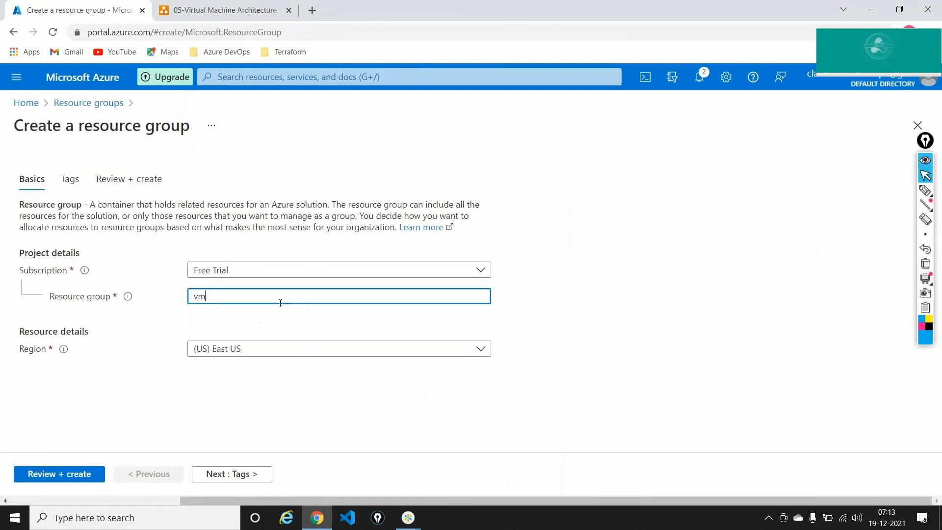
{"action": "left_click", "coordinate": [239, 351]}
{"action": "type", "text": "c"}
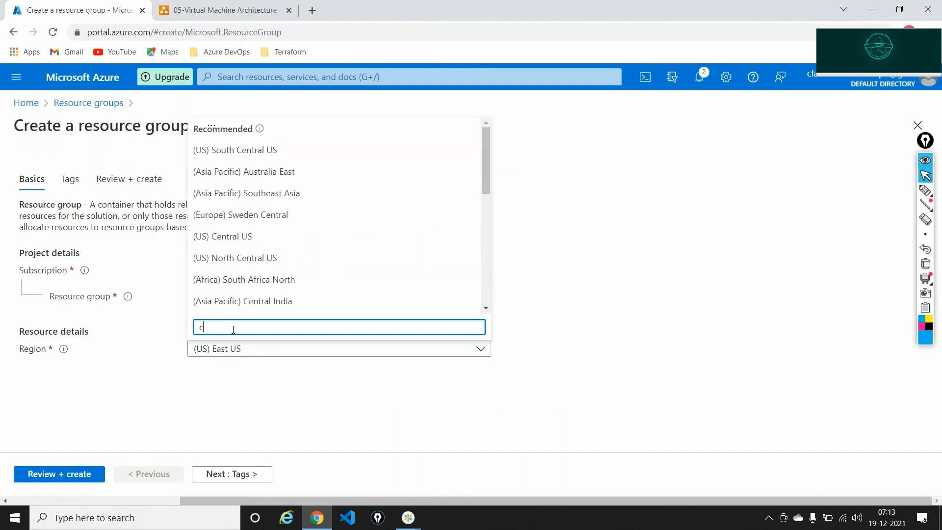
{"action": "type", "text": "ent"}
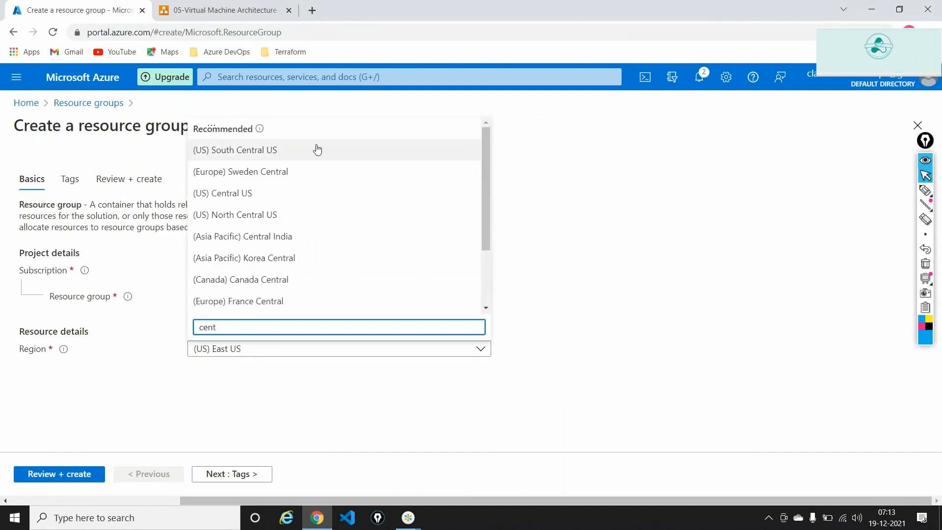
{"action": "left_click", "coordinate": [244, 193]}
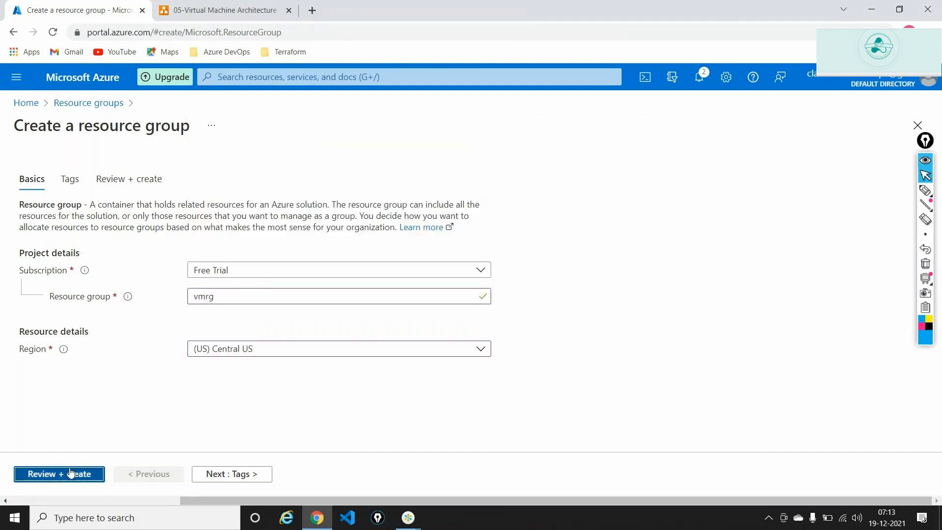
{"action": "left_click", "coordinate": [83, 474]}
{"action": "left_click", "coordinate": [59, 474]}
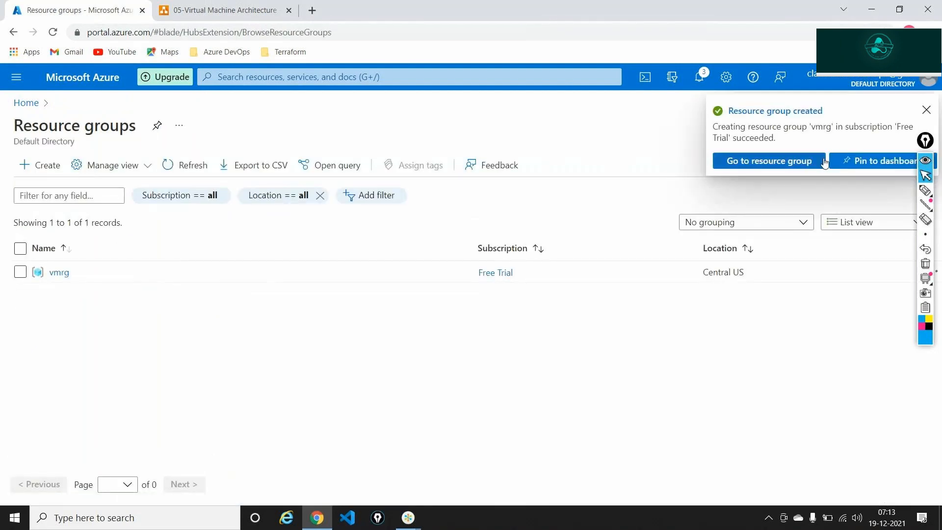
{"action": "left_click", "coordinate": [824, 163]}
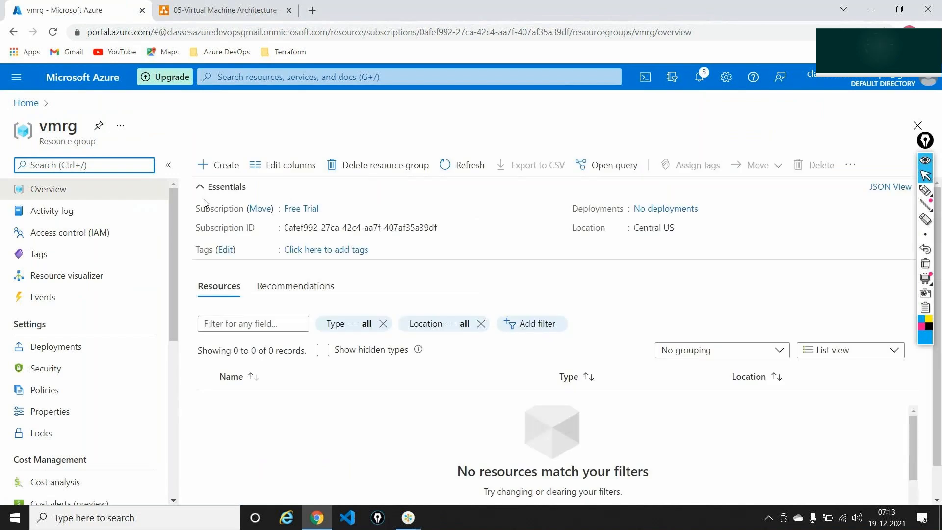
Start creating a Windows Server 2019 Datacenter virtual machine from the vmrg resource group.
{"action": "left_click", "coordinate": [214, 168]}
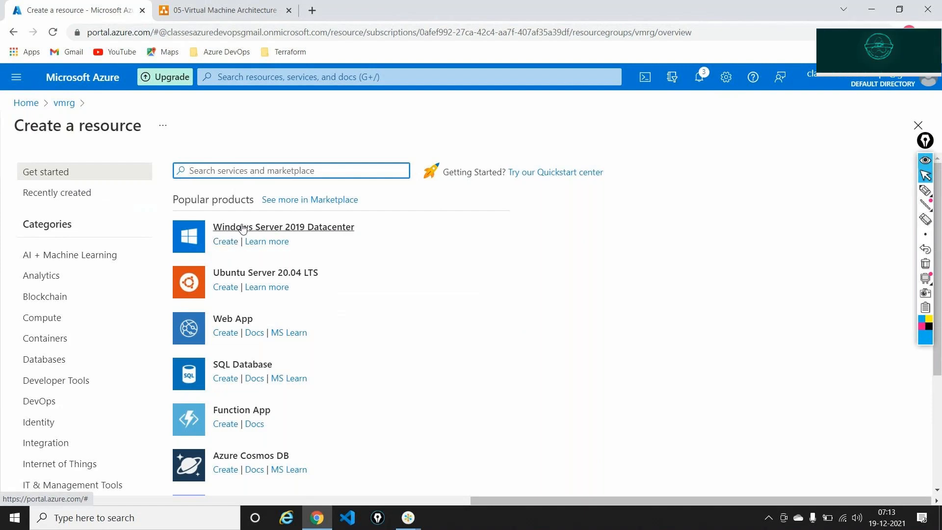
{"action": "left_click", "coordinate": [227, 246]}
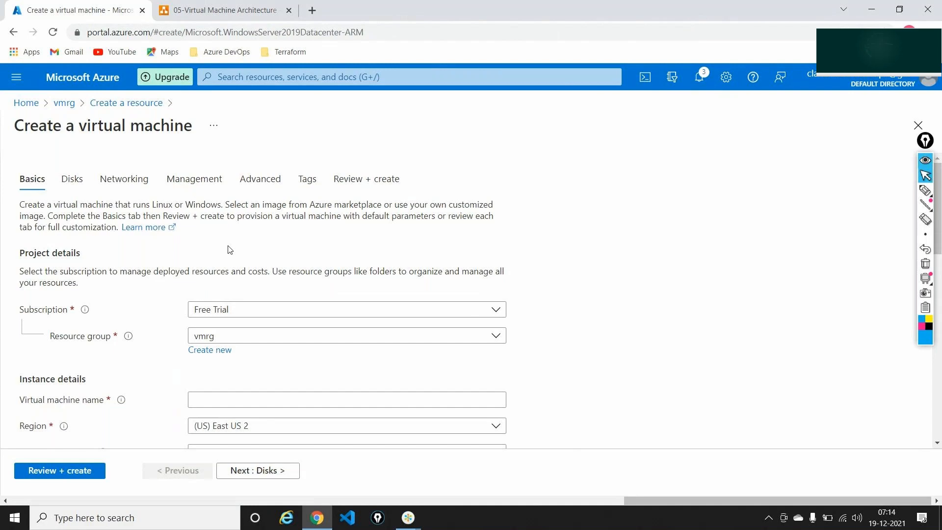
{"action": "scroll", "coordinate": [230, 250], "scroll_direction": "down", "scroll_amount": 1}
{"action": "scroll", "coordinate": [228, 249], "scroll_direction": "down", "scroll_amount": 3}
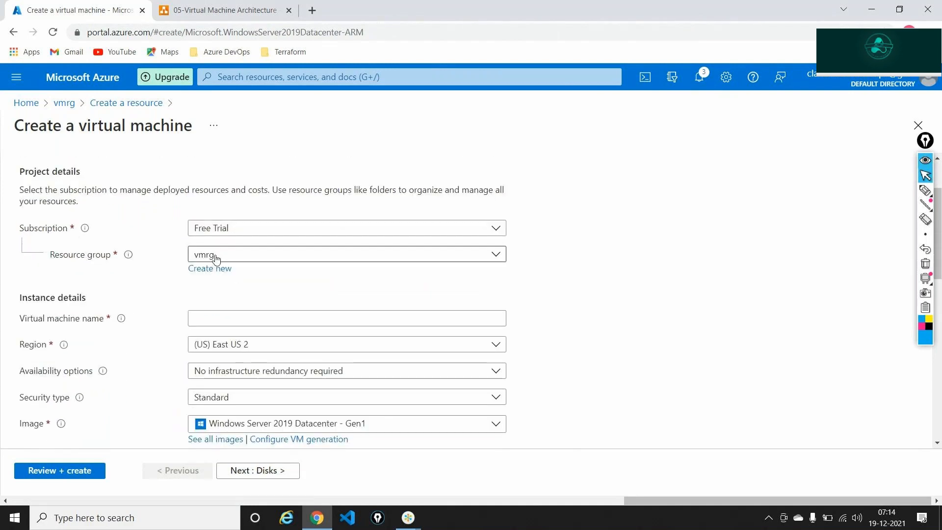
Name the VM 'webservervm' and set its region to (US) Central US.
{"action": "left_click", "coordinate": [216, 319]}
{"action": "type", "text": "w"}
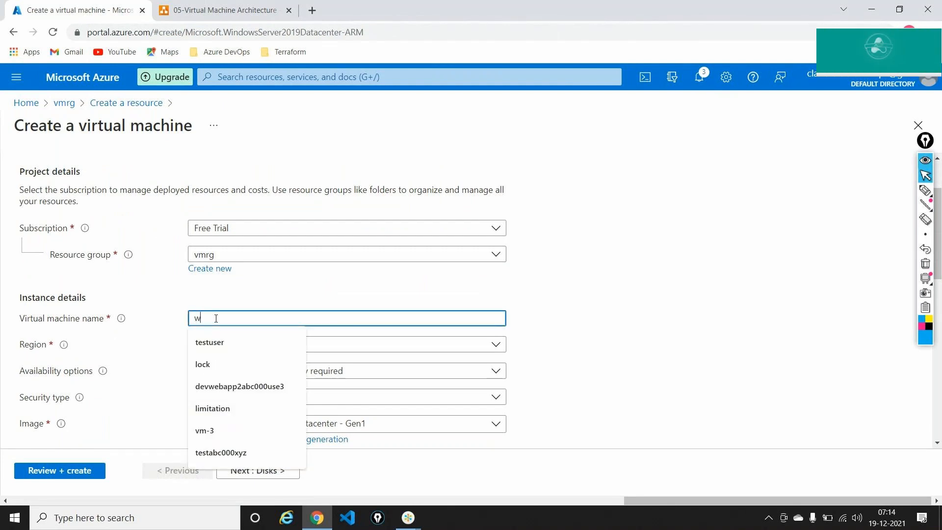
{"action": "type", "text": "ebserver"}
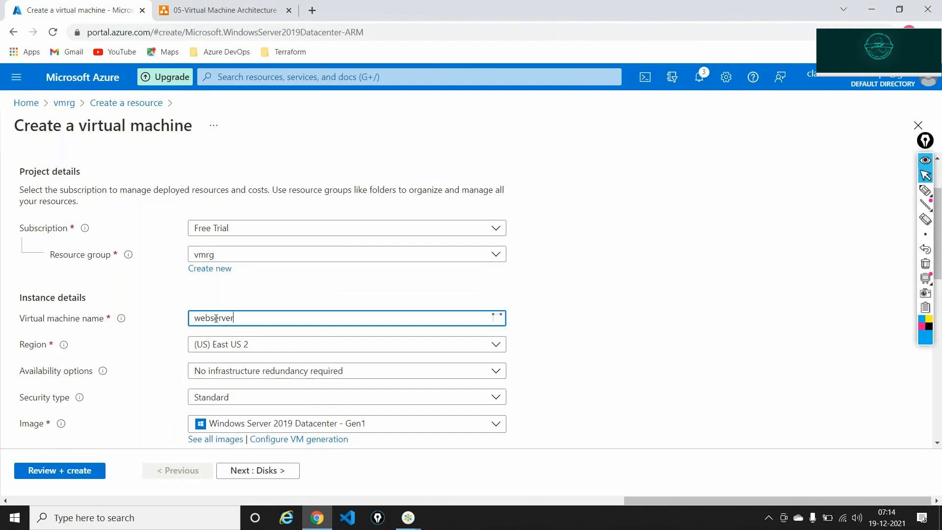
{"action": "type", "text": "vm"}
{"action": "scroll", "coordinate": [597, 217], "scroll_direction": "down", "scroll_amount": 1}
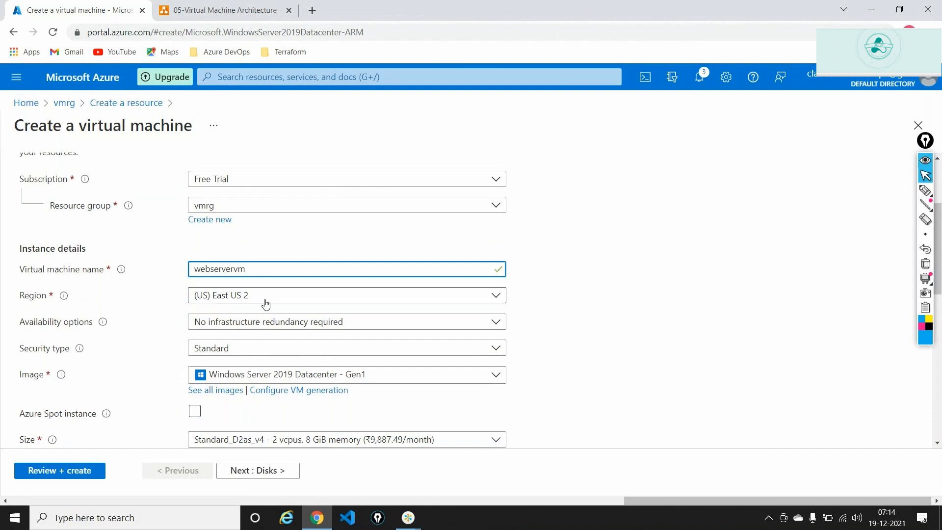
{"action": "left_click", "coordinate": [266, 304]}
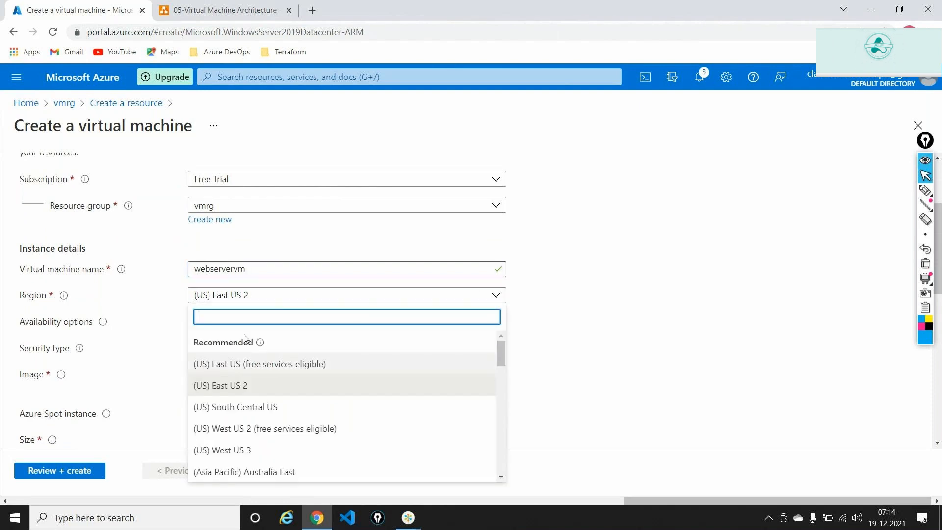
{"action": "type", "text": "cen"}
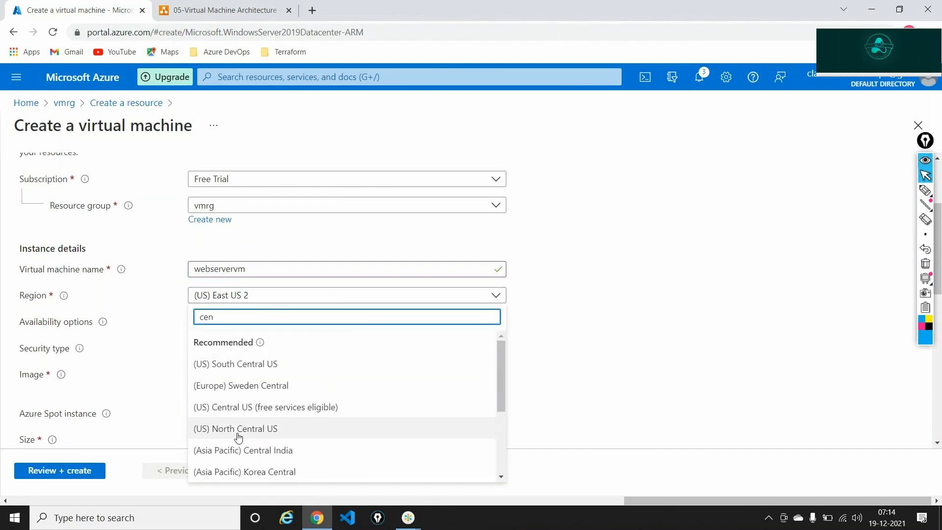
{"action": "left_click", "coordinate": [233, 407]}
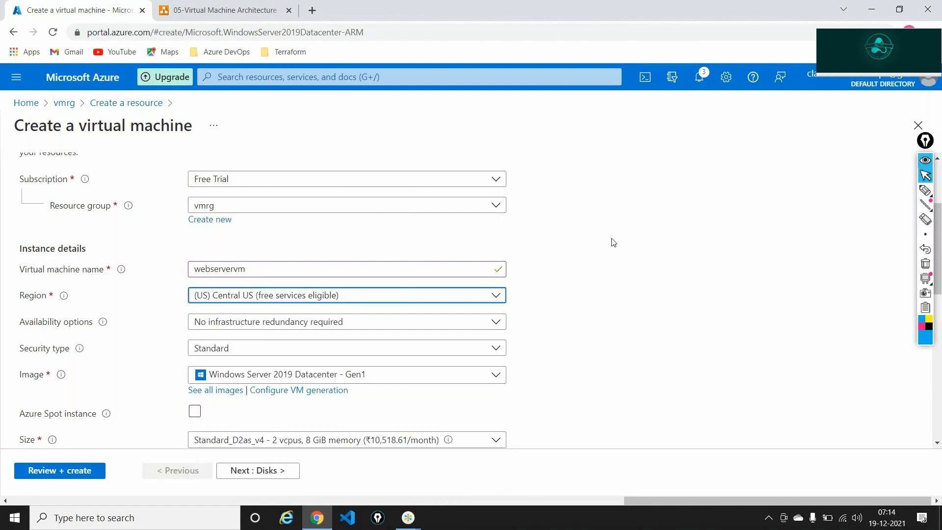
{"action": "scroll", "coordinate": [614, 242], "scroll_direction": "down", "scroll_amount": 1}
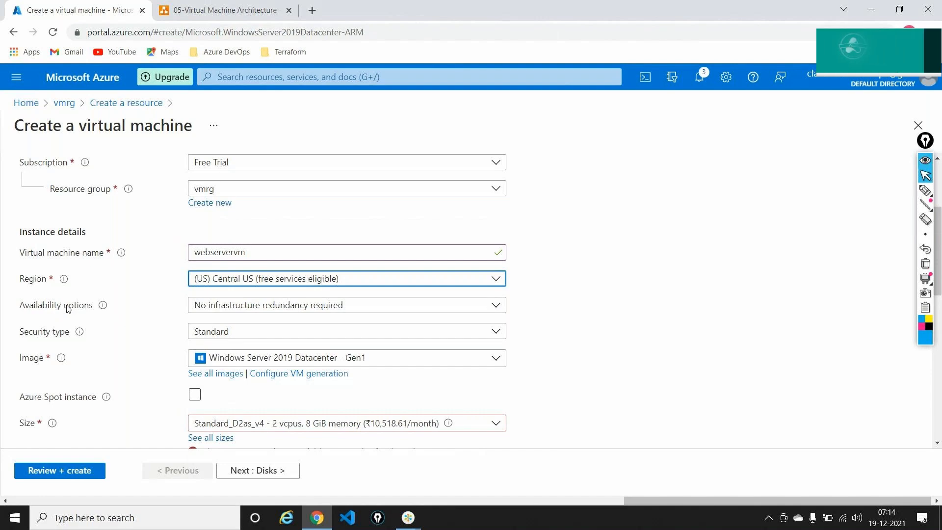
Keep the Windows Server 2019 Datacenter - Gen1 image and choose size Standard_D4s_v3.
{"action": "scroll", "coordinate": [69, 309], "scroll_direction": "down", "scroll_amount": 1}
{"action": "scroll", "coordinate": [68, 309], "scroll_direction": "down", "scroll_amount": 1}
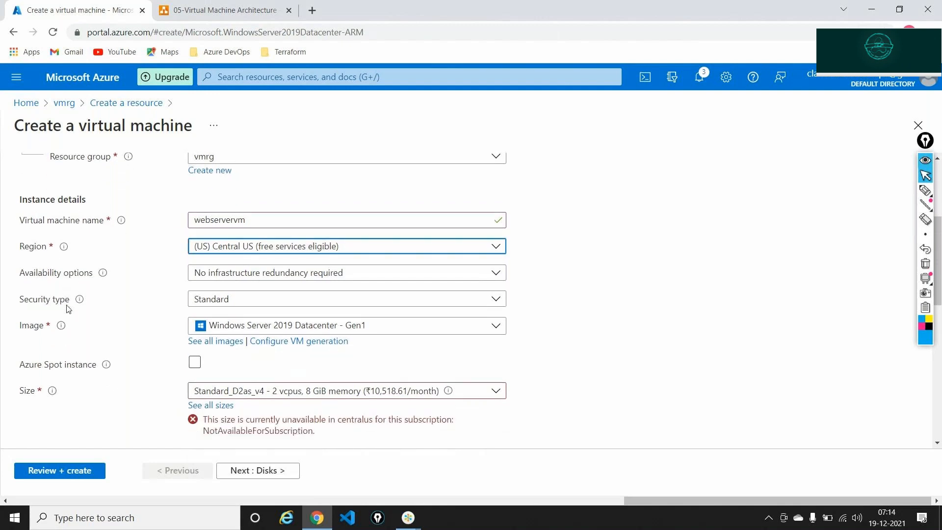
{"action": "left_click", "coordinate": [329, 330]}
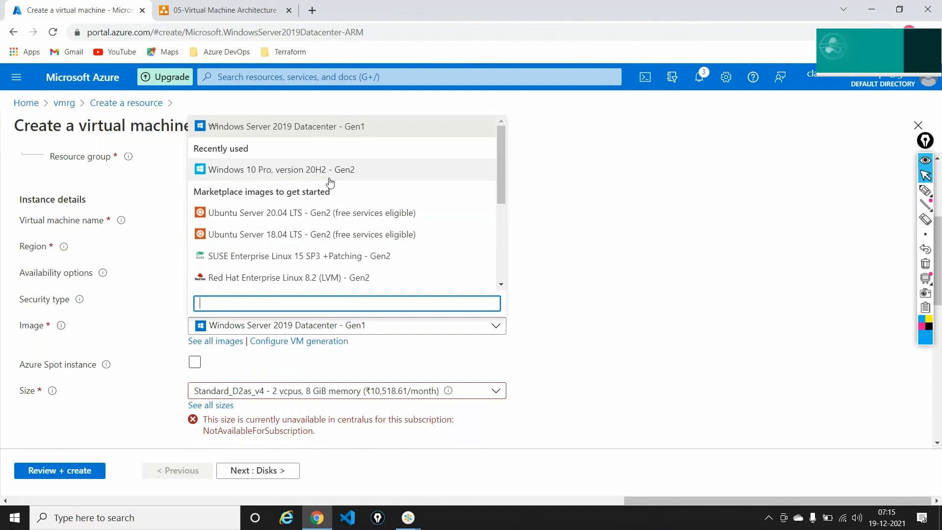
{"action": "left_click", "coordinate": [312, 134]}
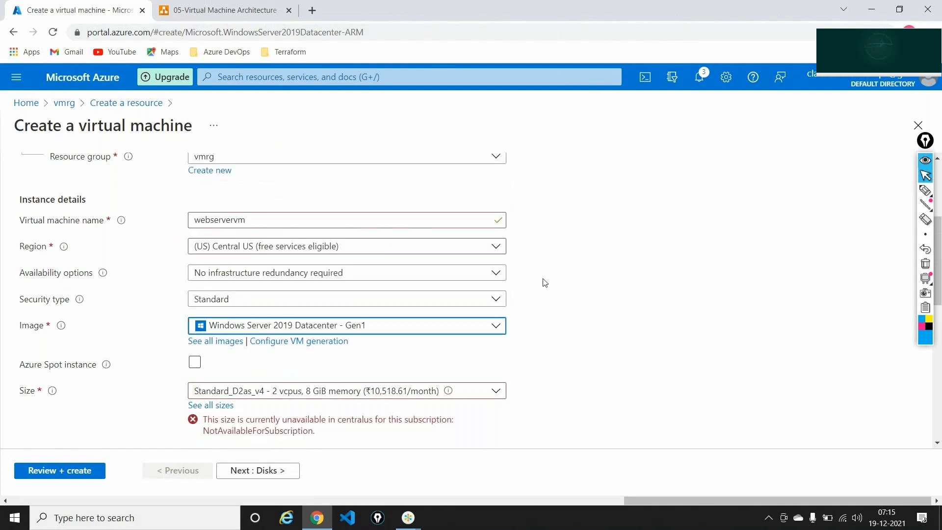
{"action": "scroll", "coordinate": [543, 283], "scroll_direction": "down", "scroll_amount": 2}
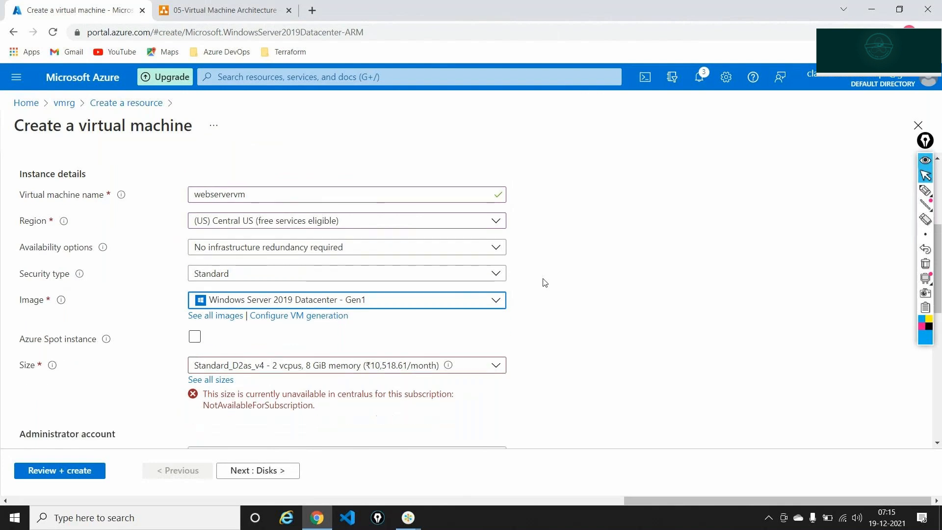
{"action": "left_click", "coordinate": [236, 294]}
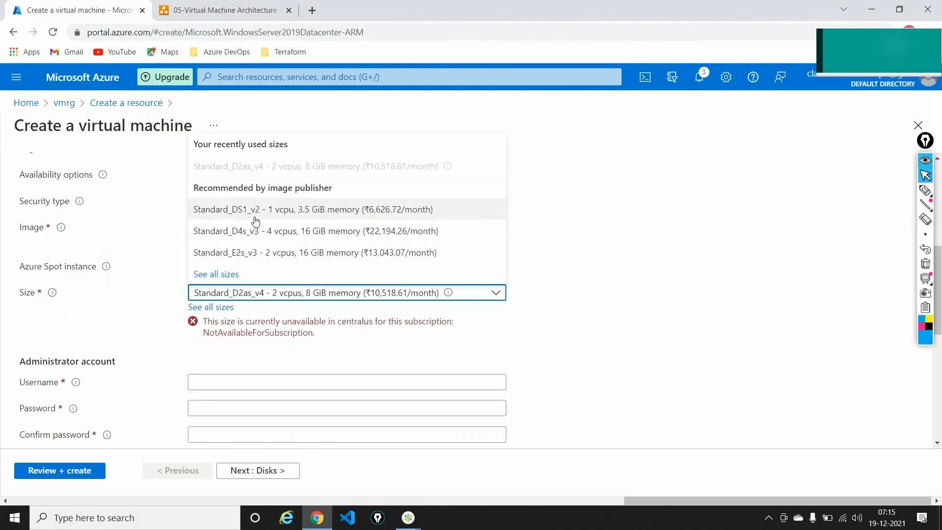
{"action": "left_click", "coordinate": [255, 232]}
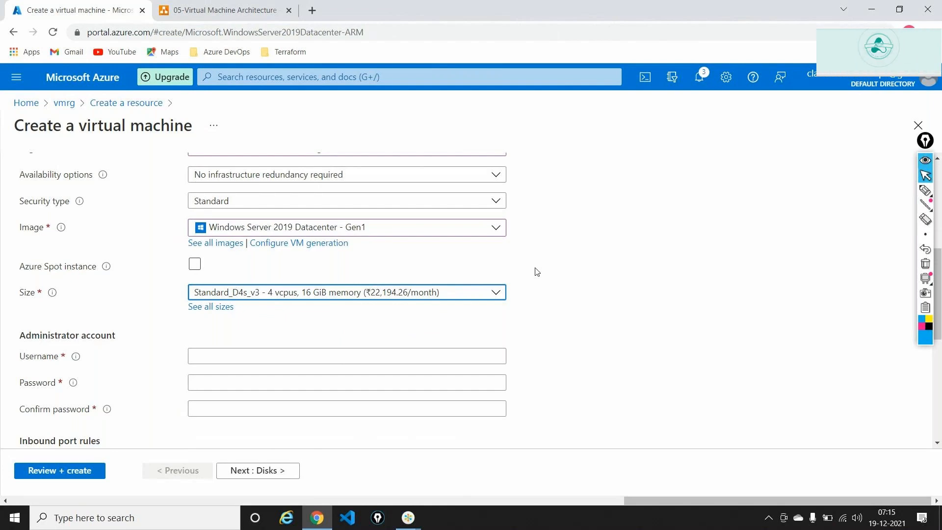
{"action": "scroll", "coordinate": [537, 272], "scroll_direction": "down", "scroll_amount": 1}
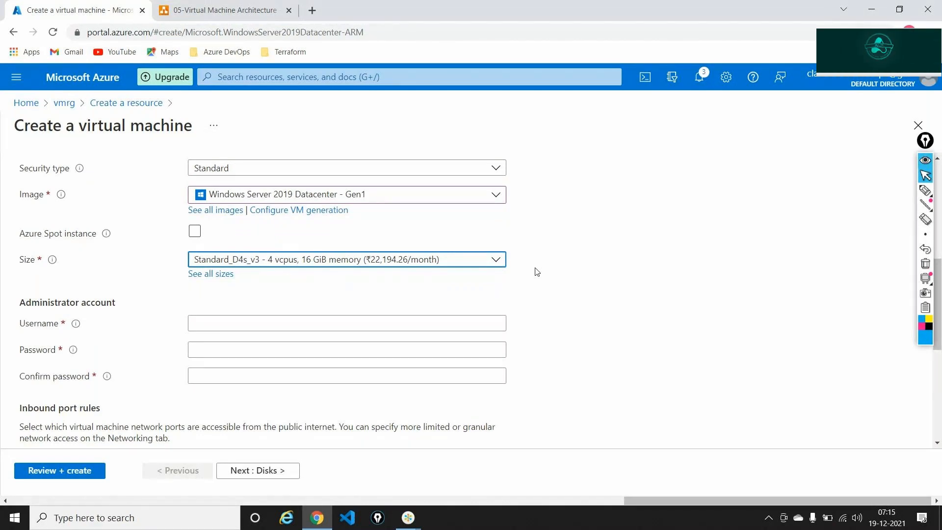
Enter the administrator username and a confirmed password, then return to the diagram.
{"action": "left_click", "coordinate": [257, 325]}
{"action": "type", "text": "tes"}
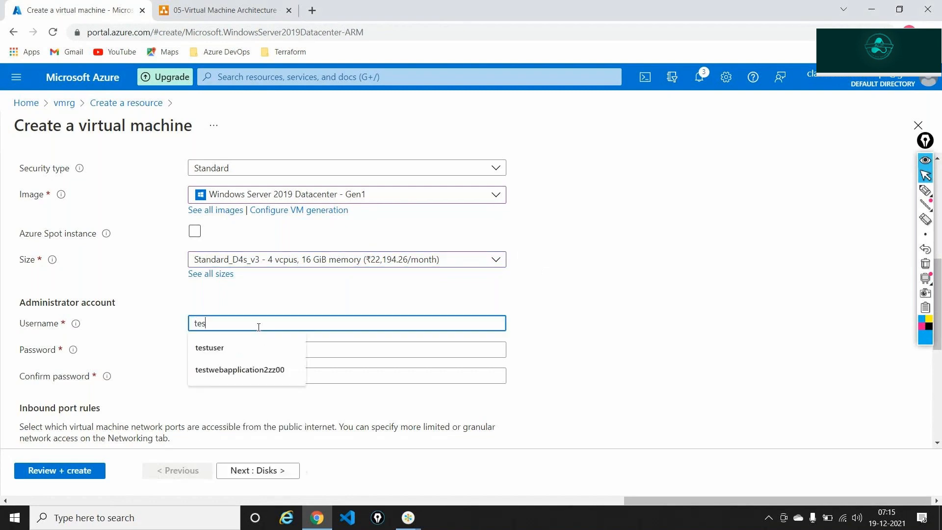
{"action": "type", "text": "tuser"}
{"action": "key", "text": "Tab"}
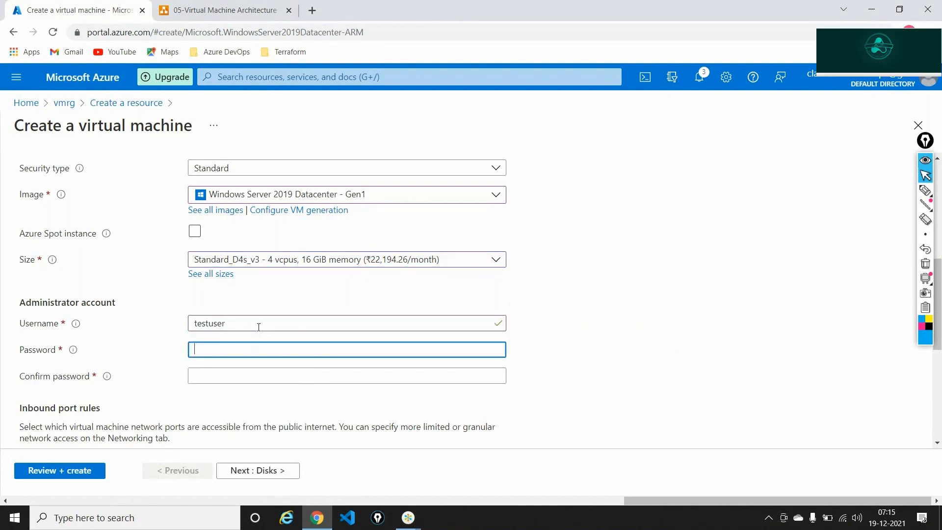
{"action": "type", "text": "**************"}
{"action": "key", "text": "Tab"}
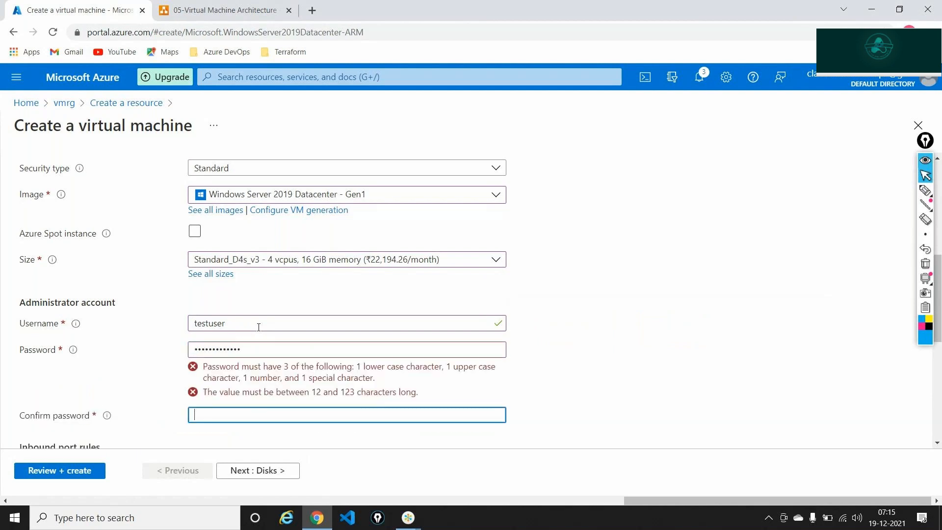
{"action": "type", "text": "**************"}
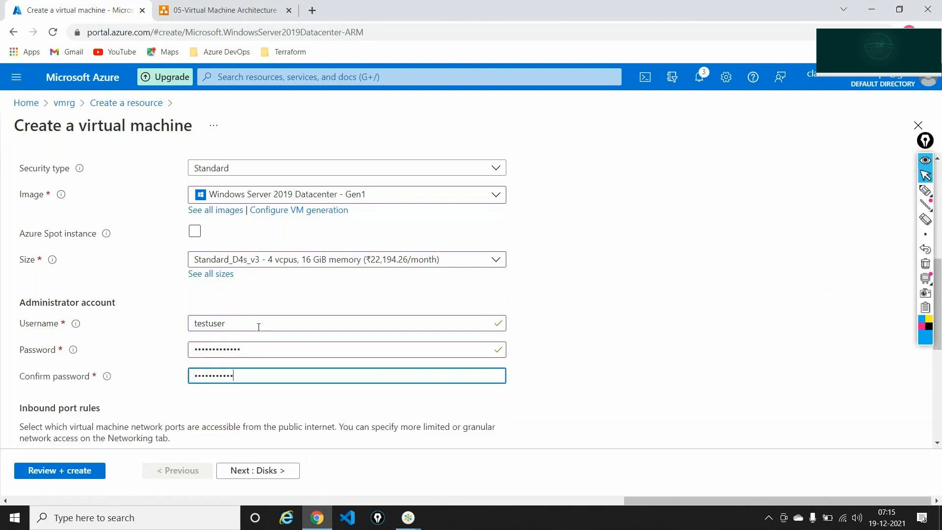
{"action": "left_click", "coordinate": [560, 312]}
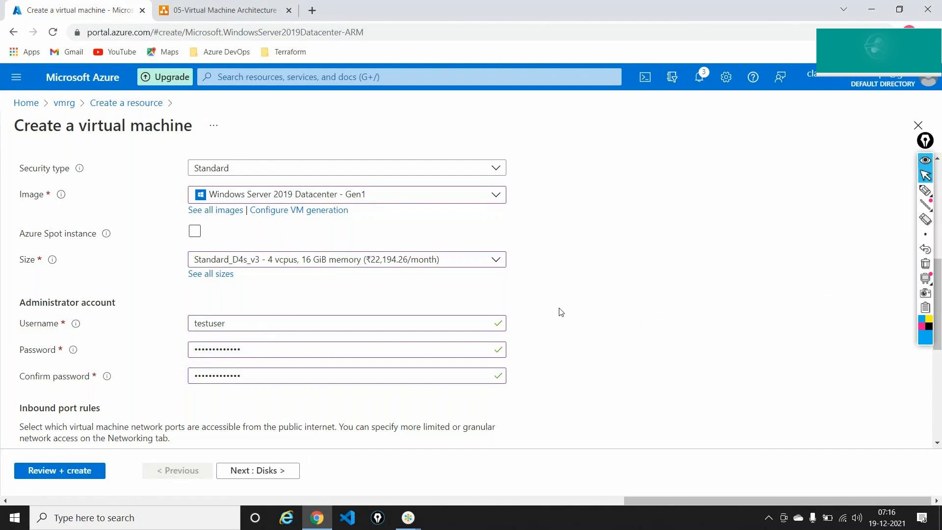
{"action": "left_click", "coordinate": [237, 10]}
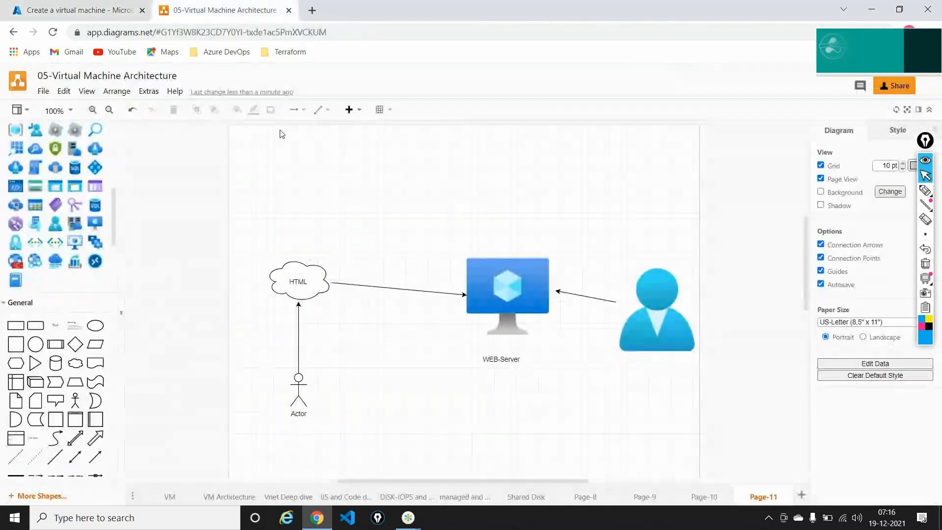
Add an 'RDP' text label above the HTML cloud, then go back to the Azure VM form.
{"action": "left_click", "coordinate": [304, 402]}
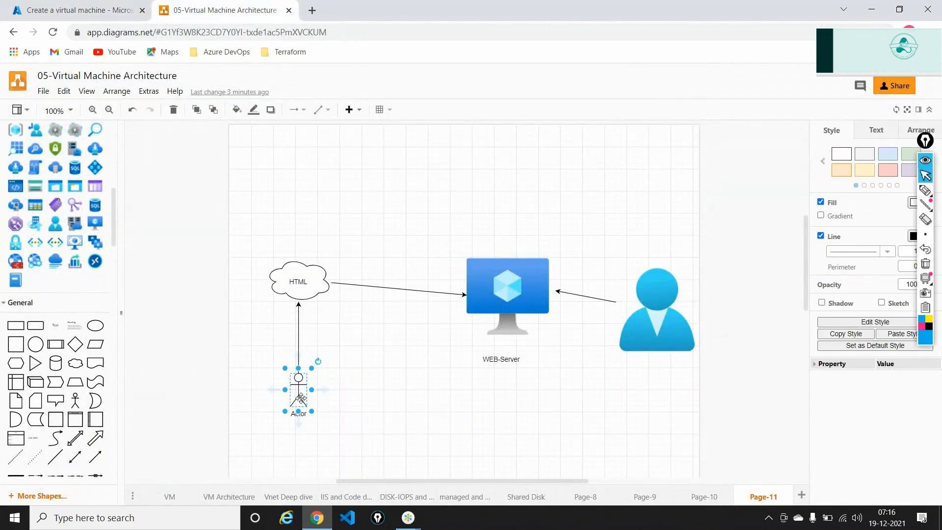
{"action": "left_click", "coordinate": [510, 298]}
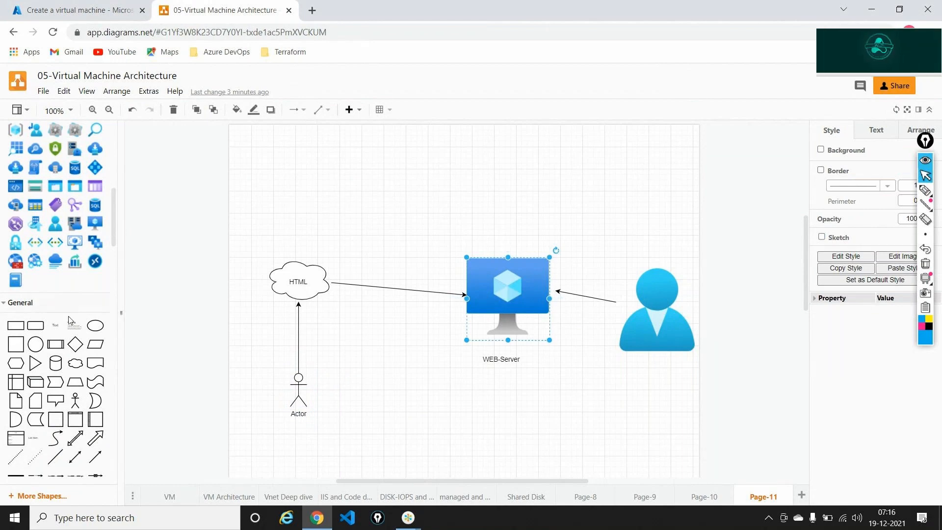
{"action": "left_click_drag", "start_coordinate": [56, 325], "coordinate": [376, 232]}
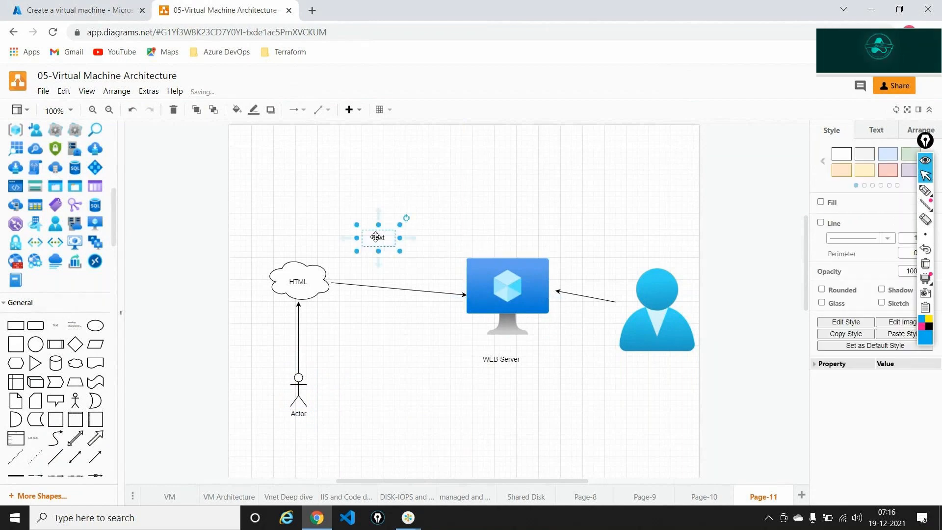
{"action": "type", "text": "RDP"}
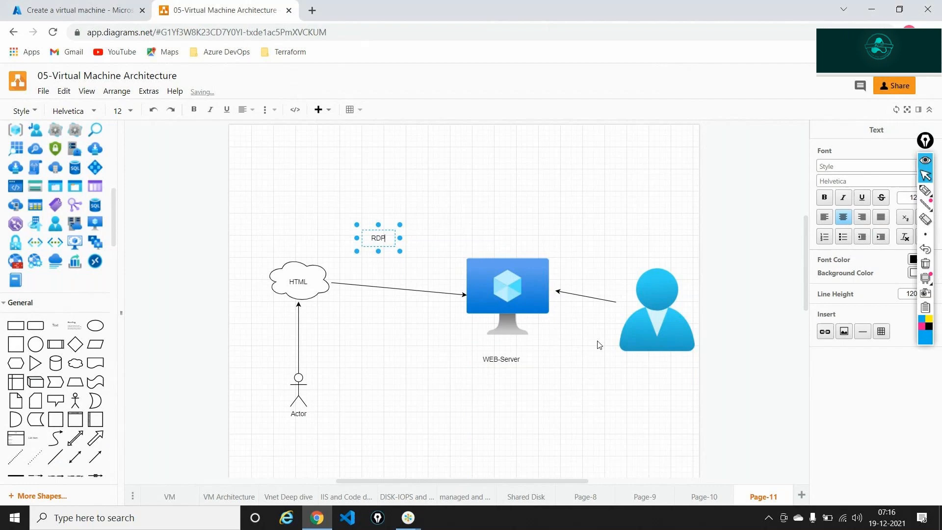
{"action": "left_click", "coordinate": [408, 400]}
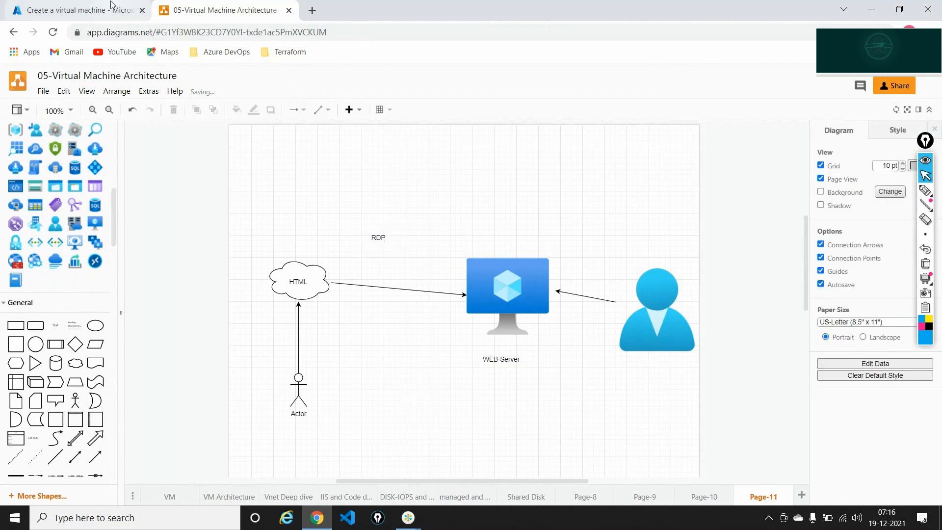
{"action": "left_click", "coordinate": [78, 10]}
{"action": "scroll", "coordinate": [376, 272], "scroll_direction": "down", "scroll_amount": 3}
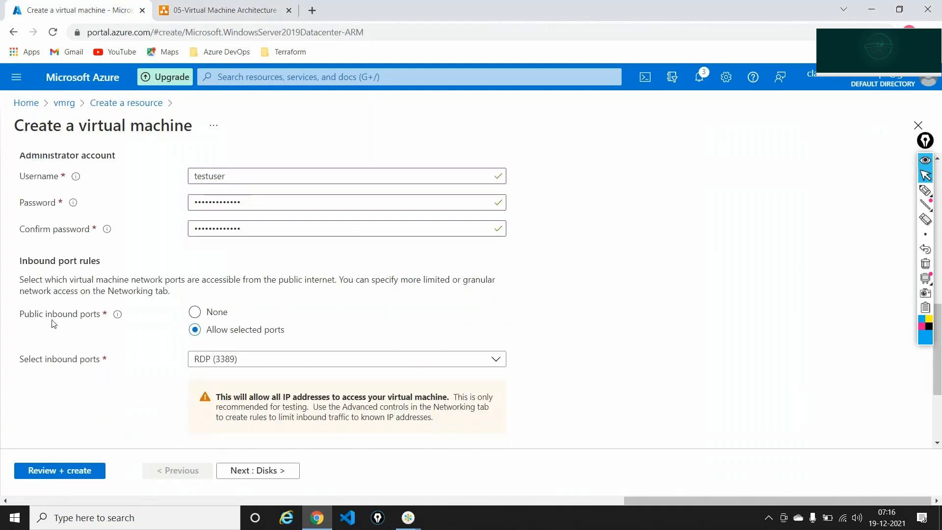
Mark the None option and inbound ports choice with temporary screen annotations, then erase them.
{"action": "left_click", "coordinate": [923, 194]}
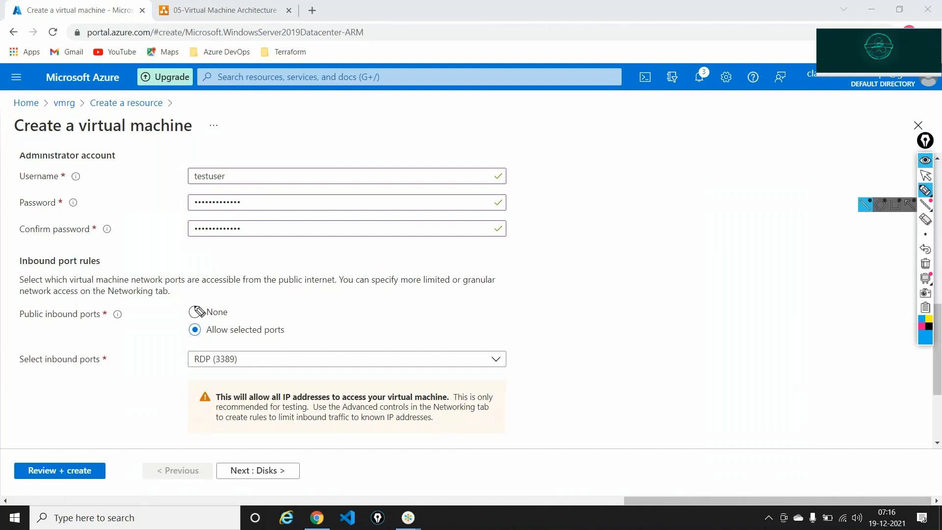
{"action": "mouse_move", "coordinate": [231, 310]}
{"action": "left_mouse_down"}
{"action": "mouse_move", "coordinate": [240, 317]}
{"action": "mouse_move", "coordinate": [253, 300]}
{"action": "left_mouse_up"}
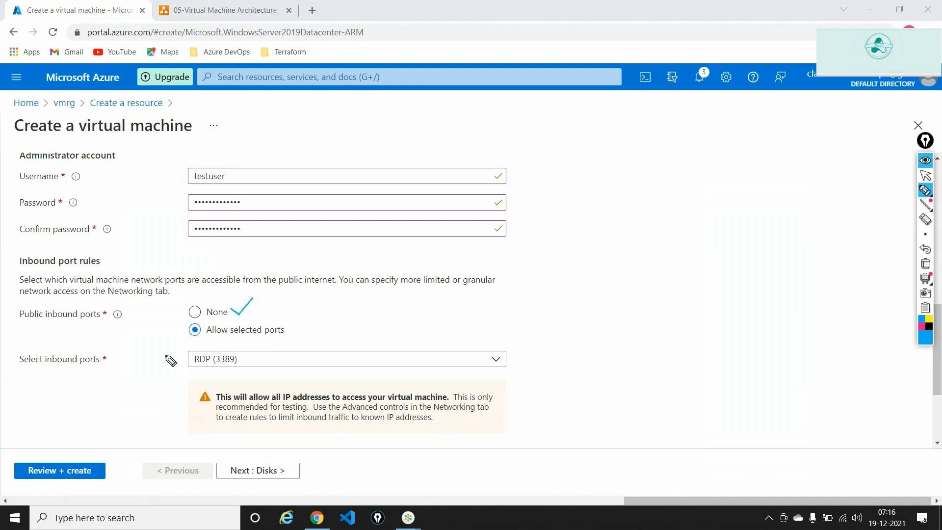
{"action": "left_click_drag", "start_coordinate": [157, 345], "coordinate": [173, 364]}
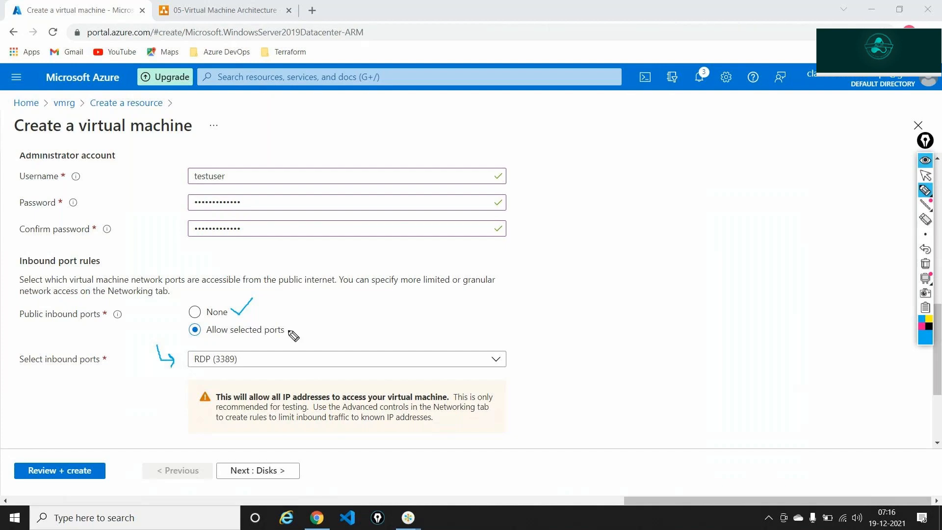
{"action": "left_click", "coordinate": [925, 263]}
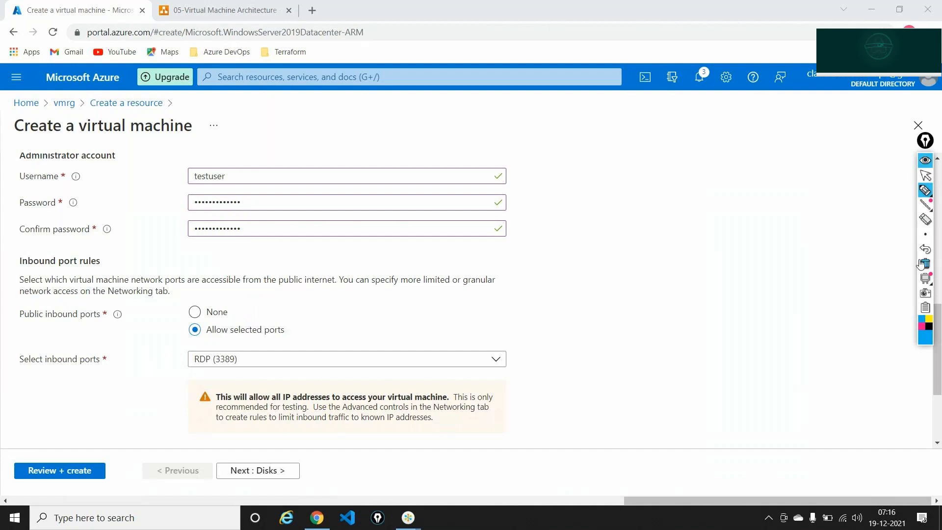
{"action": "left_click", "coordinate": [929, 175]}
Restrict public inbound ports to RDP (3389) only, then return to the architecture diagram.
{"action": "left_click", "coordinate": [201, 312]}
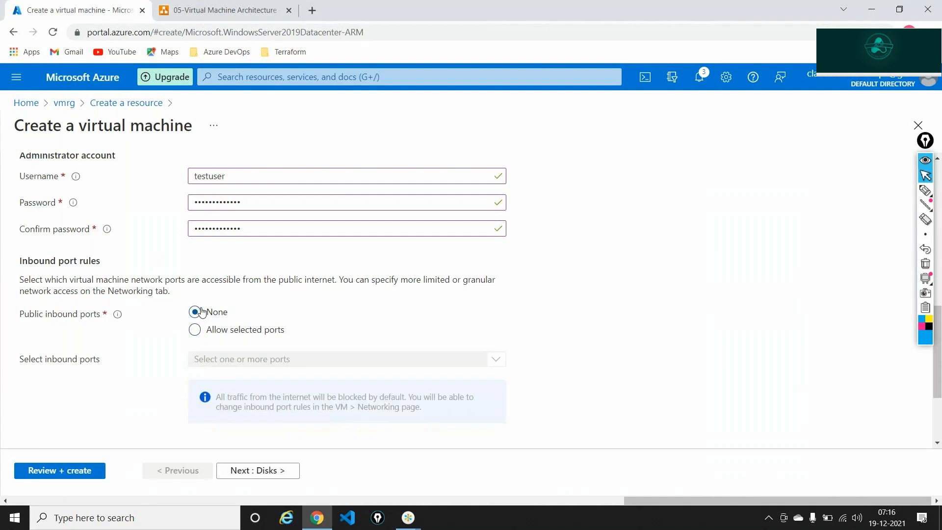
{"action": "left_click", "coordinate": [201, 330]}
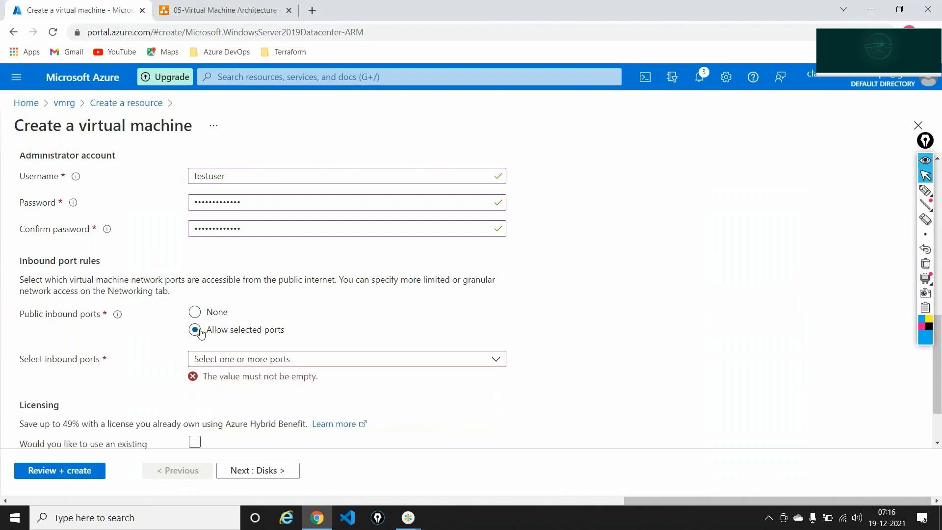
{"action": "left_click", "coordinate": [228, 363]}
{"action": "left_click", "coordinate": [209, 427]}
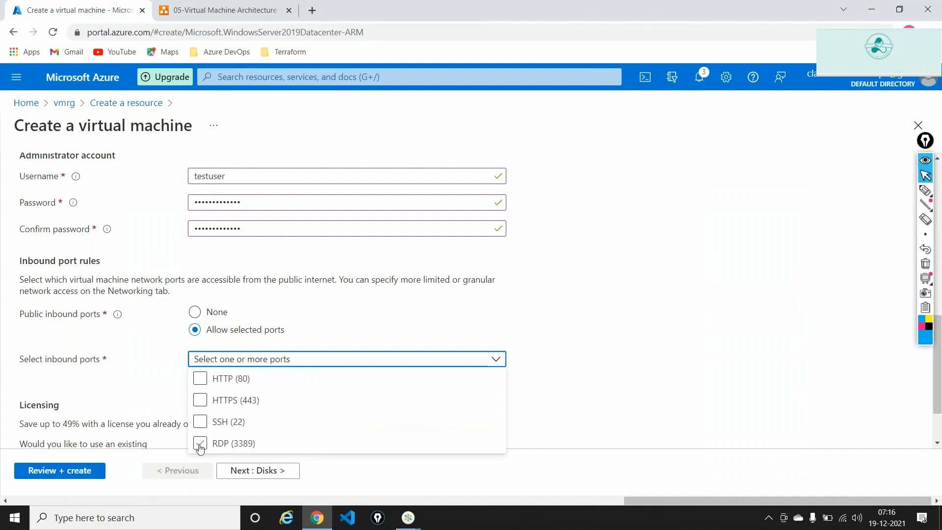
{"action": "left_click", "coordinate": [200, 444]}
{"action": "left_click", "coordinate": [437, 364]}
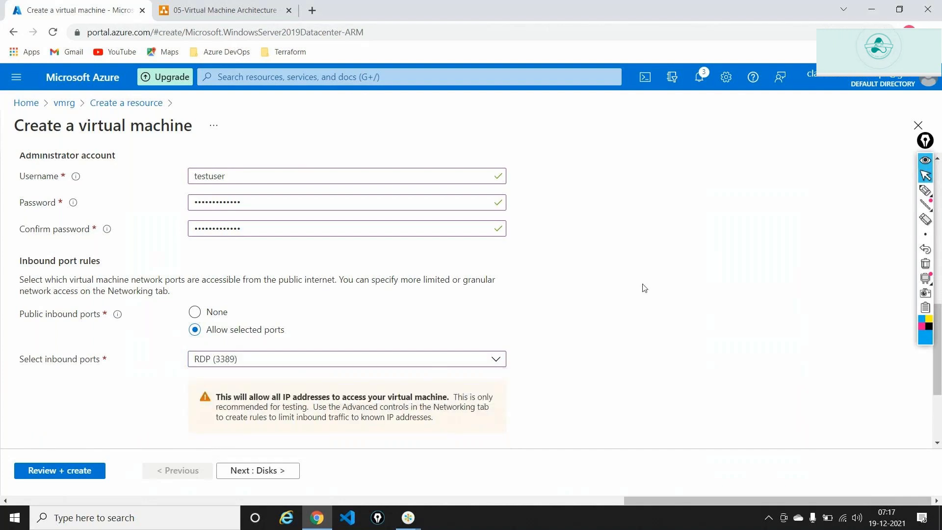
{"action": "left_click", "coordinate": [297, 5]}
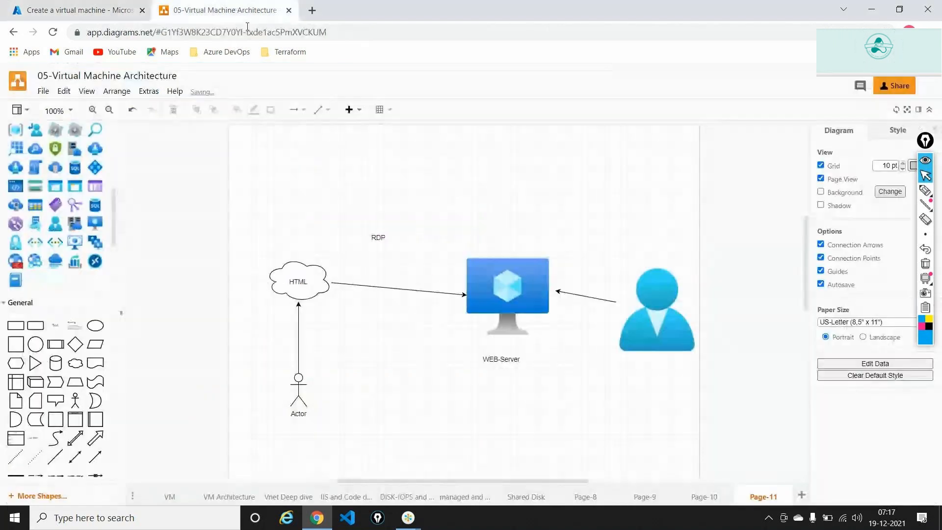
{"action": "left_click", "coordinate": [499, 345]}
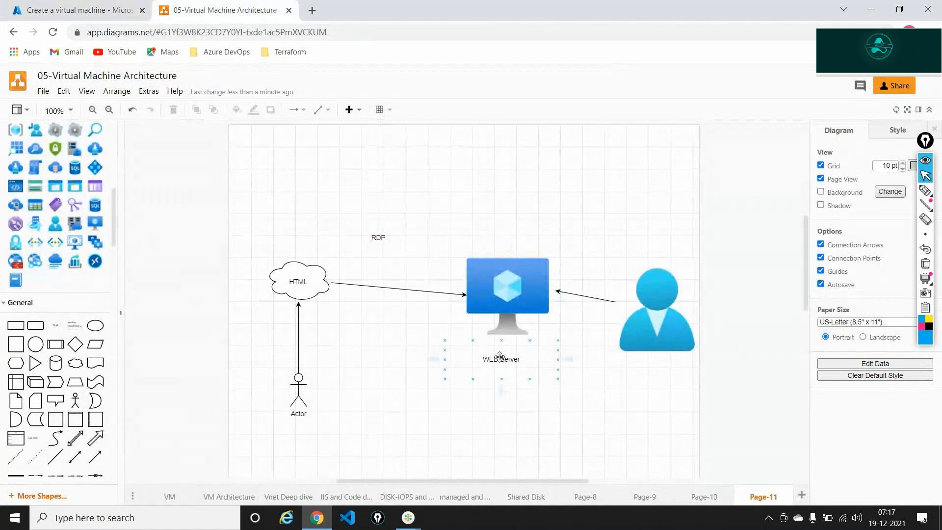
{"action": "left_click", "coordinate": [500, 354]}
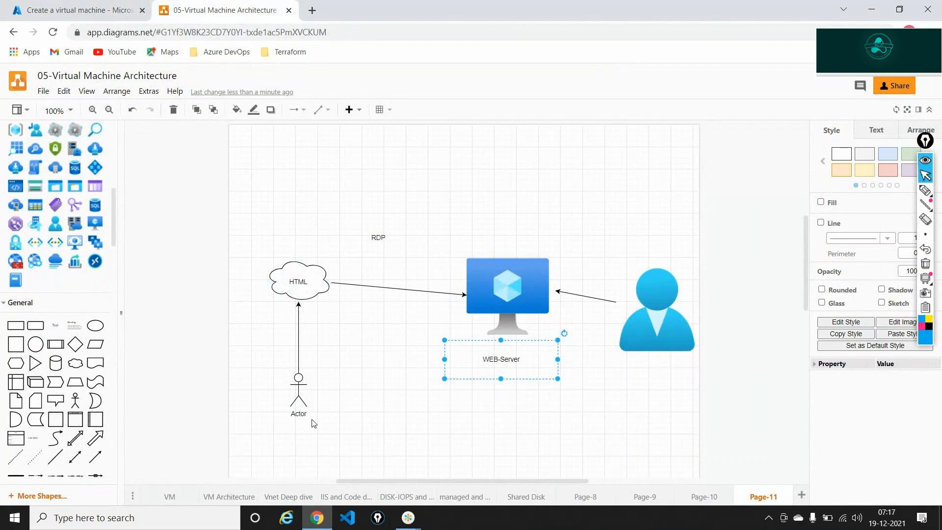
{"action": "left_click", "coordinate": [524, 277]}
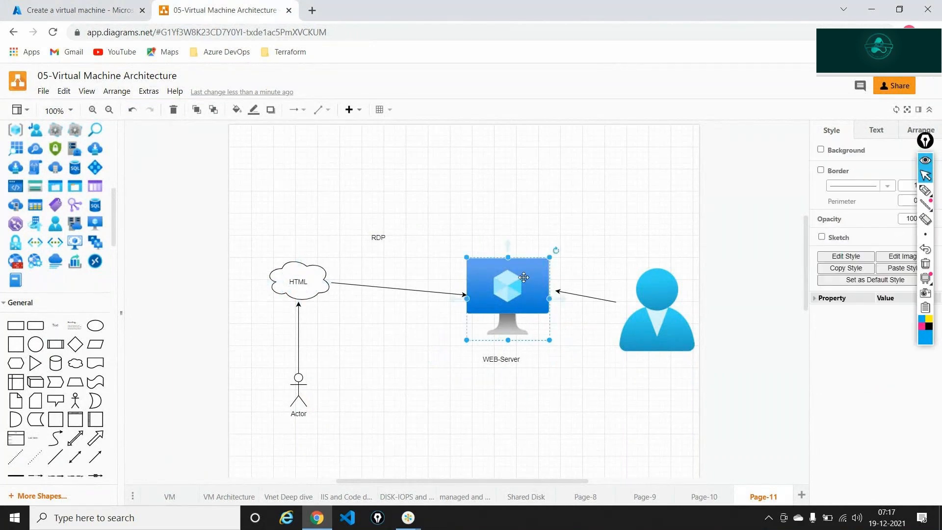
{"action": "left_click", "coordinate": [654, 304]}
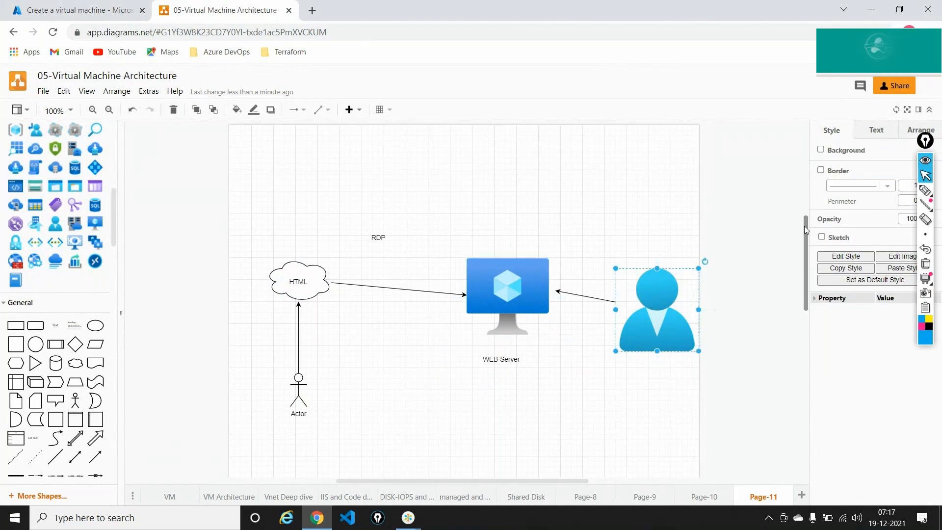
{"action": "left_click", "coordinate": [928, 191]}
{"action": "mouse_move", "coordinate": [512, 244]}
{"action": "left_mouse_down"}
{"action": "mouse_move", "coordinate": [587, 201]}
{"action": "mouse_move", "coordinate": [628, 244]}
{"action": "left_mouse_up"}
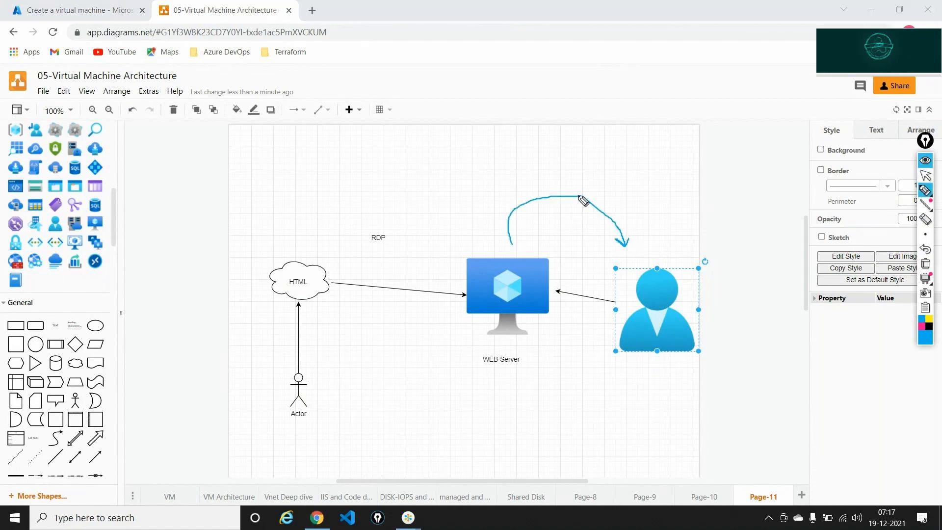
{"action": "mouse_move", "coordinate": [558, 172]}
{"action": "left_mouse_down"}
{"action": "mouse_move", "coordinate": [559, 183]}
{"action": "mouse_move", "coordinate": [571, 181]}
{"action": "mouse_move", "coordinate": [618, 169]}
{"action": "mouse_move", "coordinate": [620, 157]}
{"action": "left_mouse_up"}
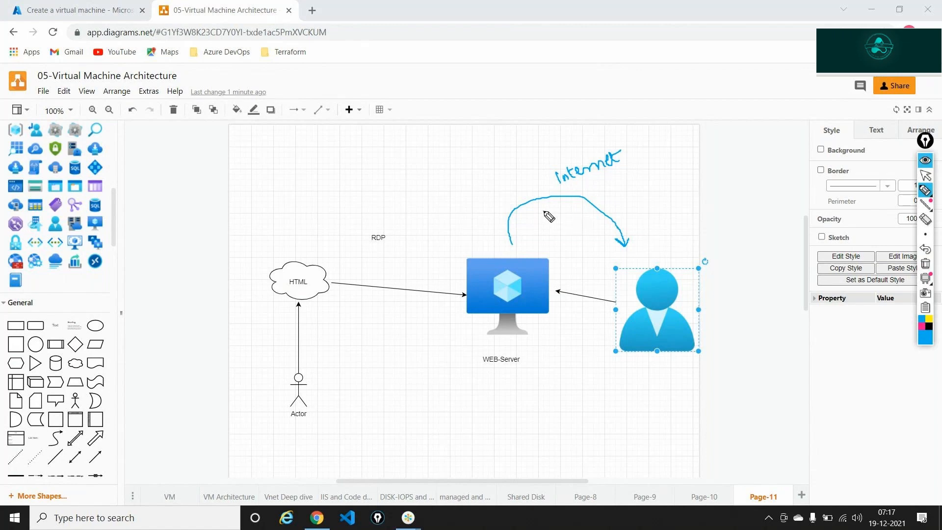
{"action": "mouse_move", "coordinate": [545, 212]}
{"action": "left_mouse_down"}
{"action": "mouse_move", "coordinate": [537, 229]}
{"action": "mouse_move", "coordinate": [663, 168]}
{"action": "mouse_move", "coordinate": [668, 177]}
{"action": "mouse_move", "coordinate": [677, 159]}
{"action": "mouse_move", "coordinate": [680, 173]}
{"action": "mouse_move", "coordinate": [689, 158]}
{"action": "left_mouse_up"}
{"action": "mouse_move", "coordinate": [684, 159]}
{"action": "left_mouse_down"}
{"action": "mouse_move", "coordinate": [683, 172]}
{"action": "mouse_move", "coordinate": [698, 153]}
{"action": "left_mouse_up"}
{"action": "mouse_move", "coordinate": [692, 155]}
{"action": "left_mouse_down"}
{"action": "mouse_move", "coordinate": [690, 167]}
{"action": "mouse_move", "coordinate": [701, 145]}
{"action": "mouse_move", "coordinate": [698, 159]}
{"action": "mouse_move", "coordinate": [710, 151]}
{"action": "left_mouse_up"}
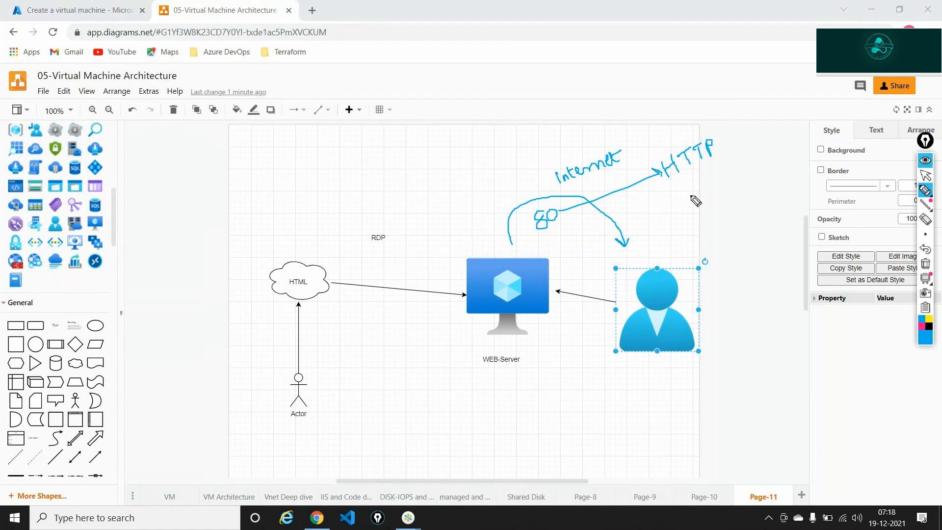
{"action": "mouse_move", "coordinate": [675, 185]}
{"action": "left_mouse_down"}
{"action": "mouse_move", "coordinate": [722, 138]}
{"action": "mouse_move", "coordinate": [674, 133]}
{"action": "mouse_move", "coordinate": [662, 187]}
{"action": "left_mouse_up"}
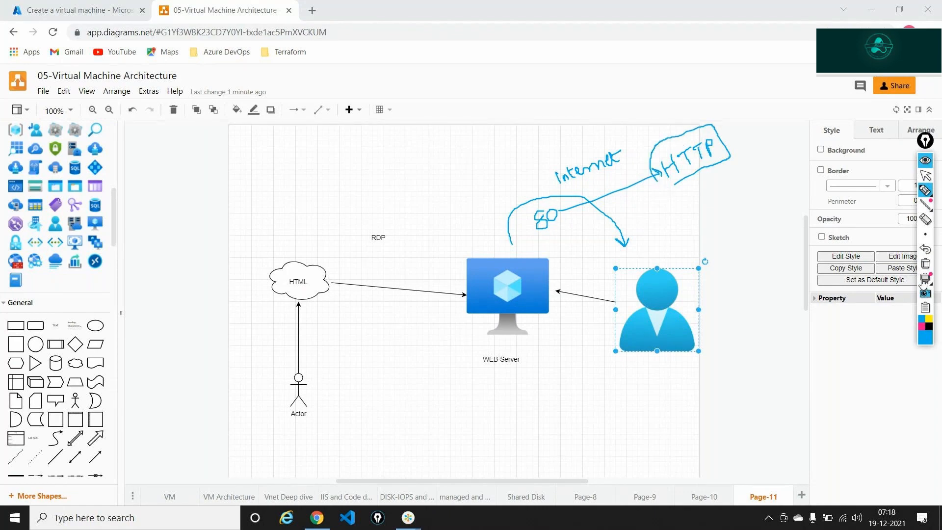
{"action": "left_click", "coordinate": [925, 264]}
{"action": "left_click", "coordinate": [926, 176]}
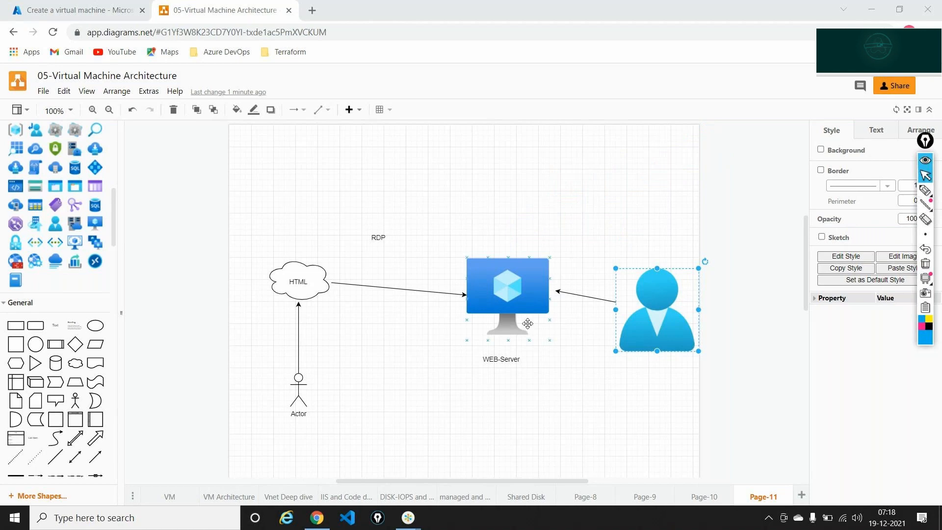
Add HTTP (80) next to RDP (3389) as allowed inbound ports, then go back to the diagram.
{"action": "left_click", "coordinate": [19, 11]}
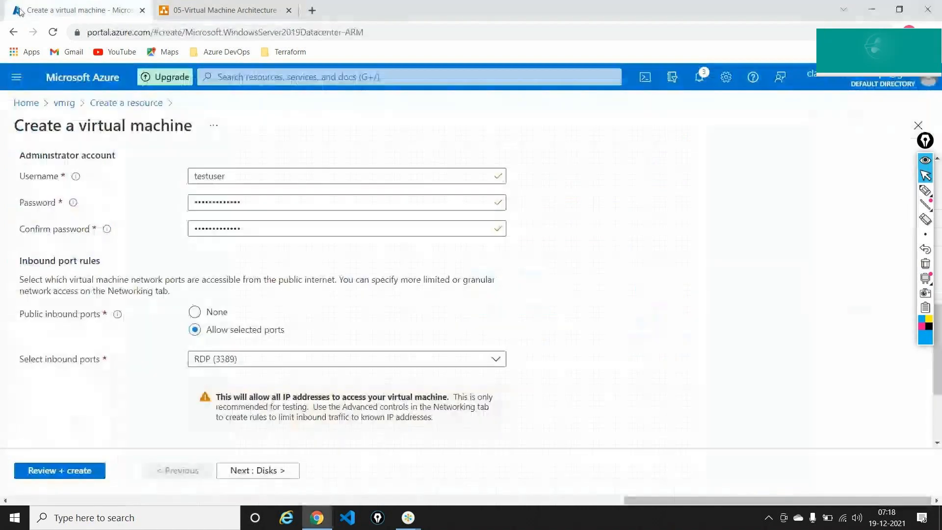
{"action": "left_click", "coordinate": [247, 361]}
{"action": "left_click", "coordinate": [224, 294]}
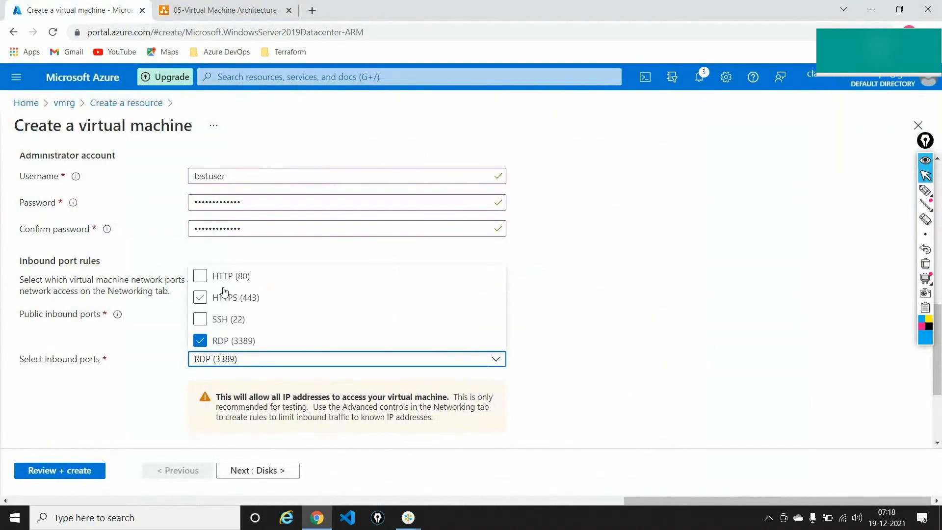
{"action": "left_click", "coordinate": [201, 276]}
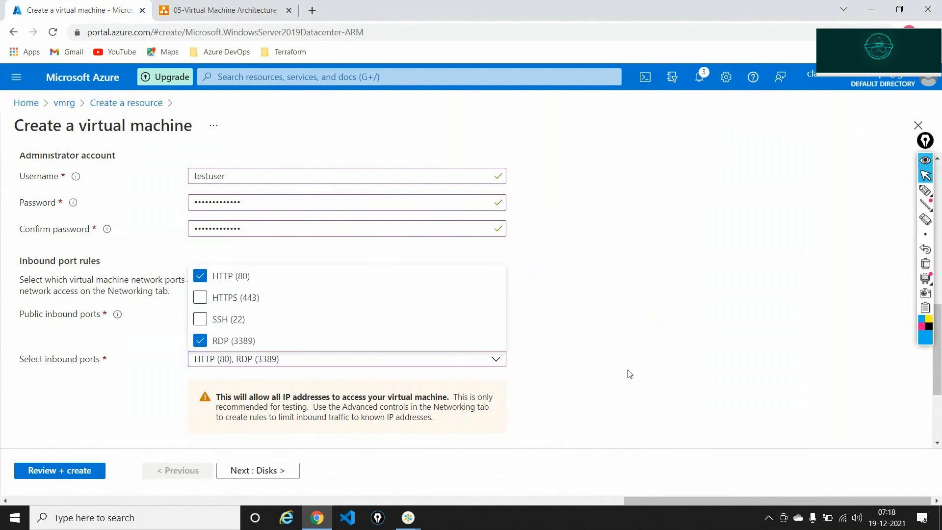
{"action": "left_click", "coordinate": [628, 372]}
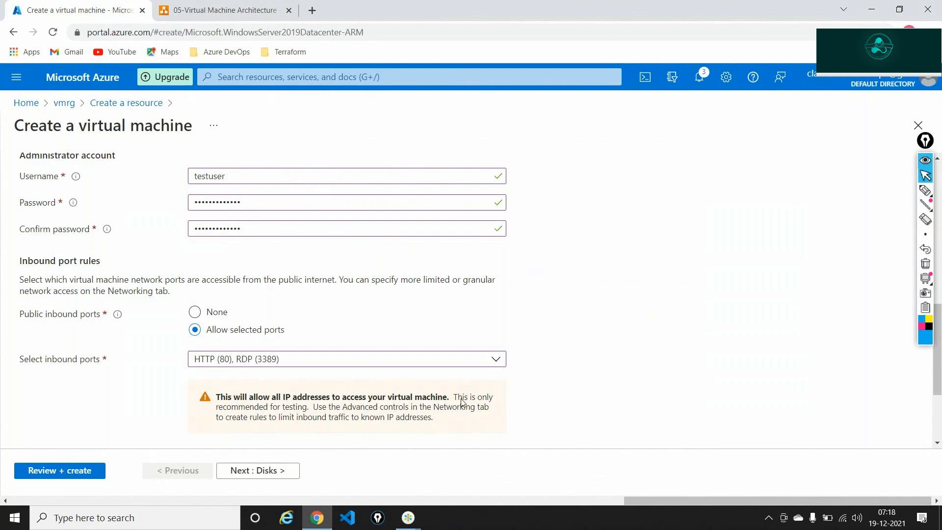
{"action": "key", "text": "ctrl+Tab"}
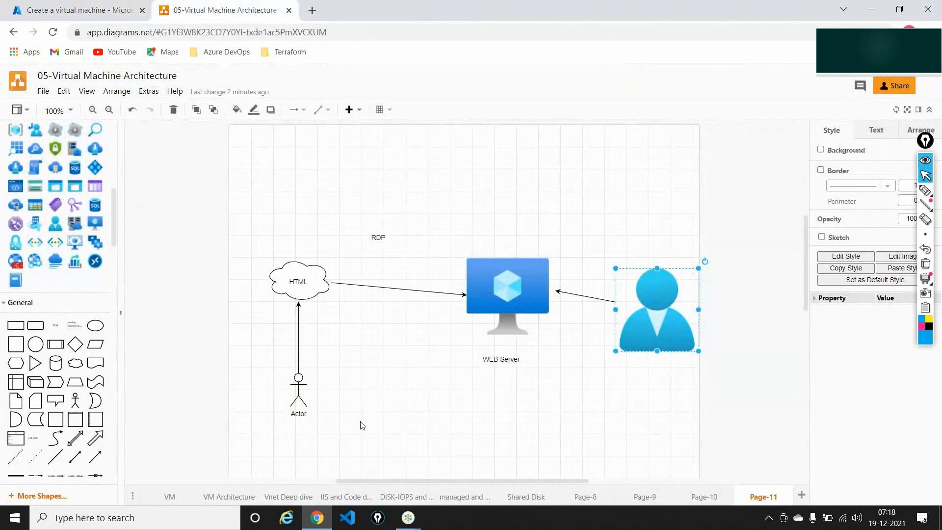
Select the WEB-Server shape and sketch a temporary arrow to the user, then advance the Azure wizard to Disks.
{"action": "left_click", "coordinate": [516, 290]}
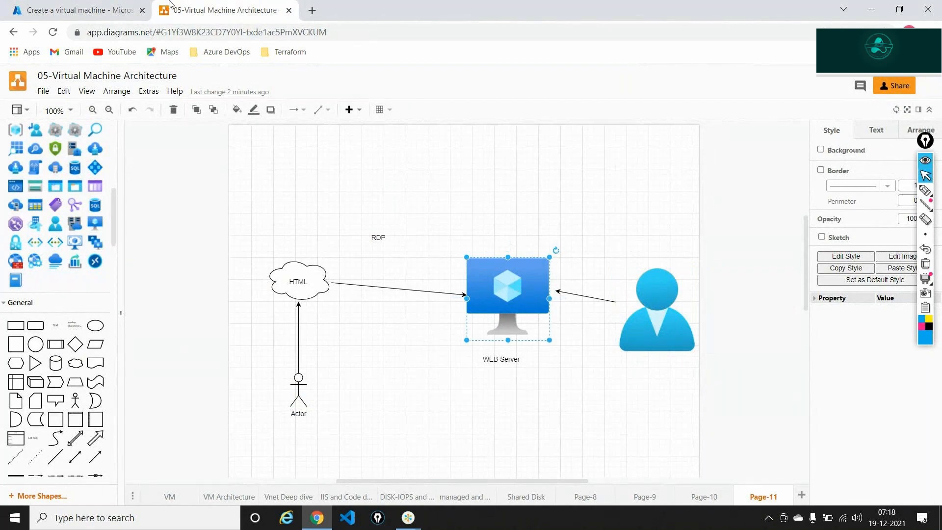
{"action": "left_click", "coordinate": [78, 10]}
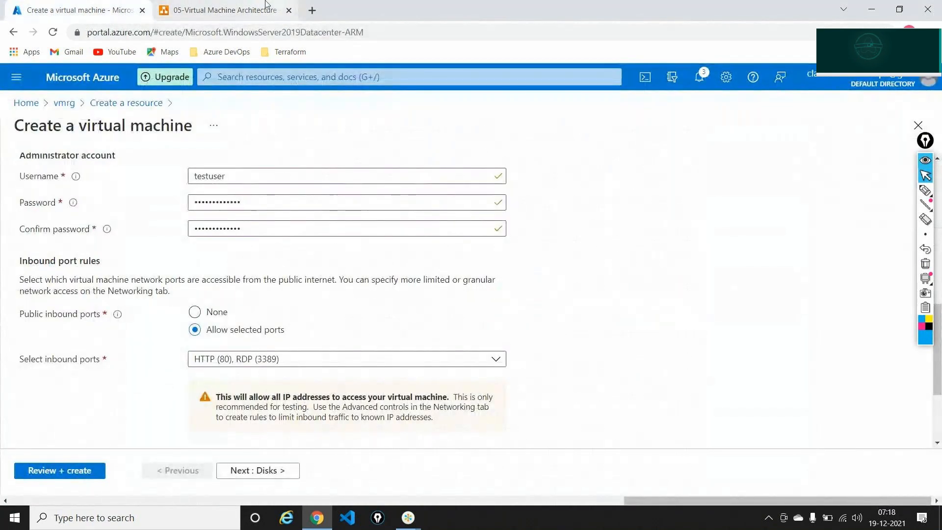
{"action": "left_click", "coordinate": [225, 10]}
{"action": "left_click", "coordinate": [926, 190]}
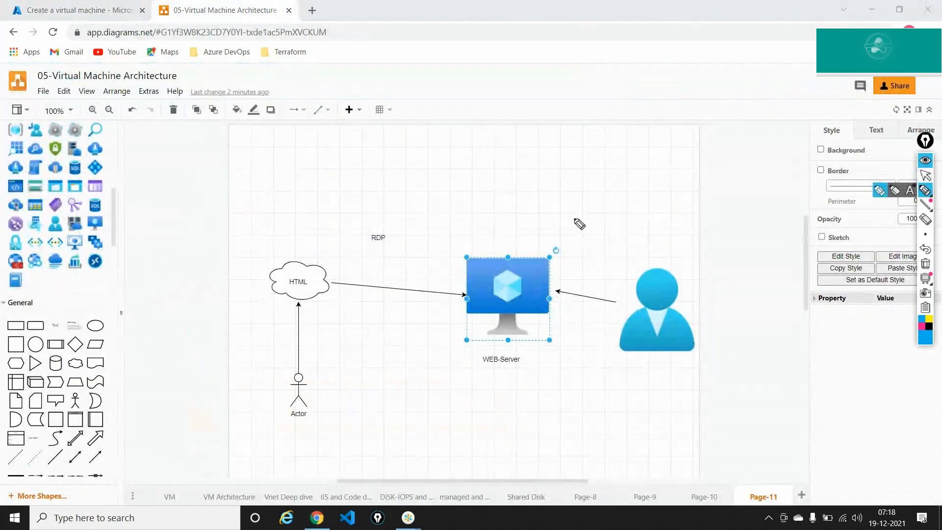
{"action": "mouse_move", "coordinate": [520, 245]}
{"action": "left_mouse_down"}
{"action": "mouse_move", "coordinate": [570, 212]}
{"action": "mouse_move", "coordinate": [608, 254]}
{"action": "mouse_move", "coordinate": [618, 252]}
{"action": "left_mouse_up"}
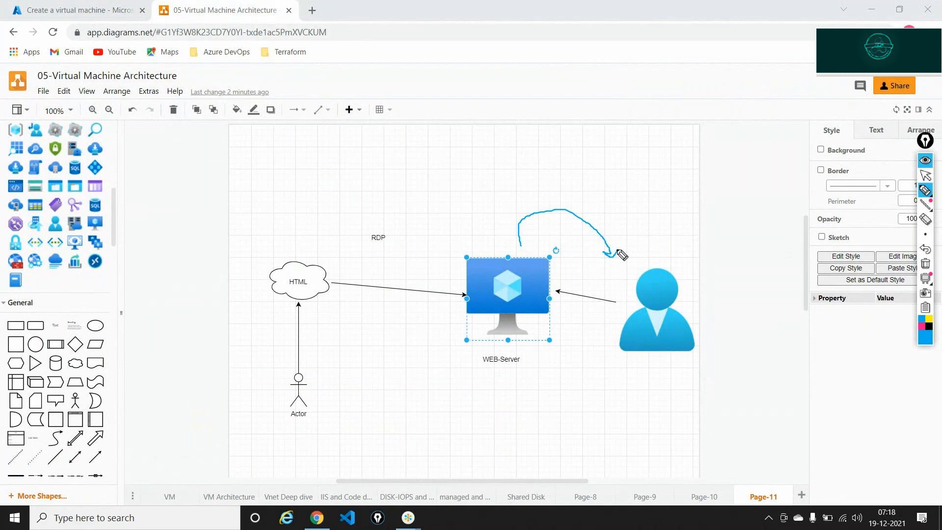
{"action": "left_click", "coordinate": [926, 175]}
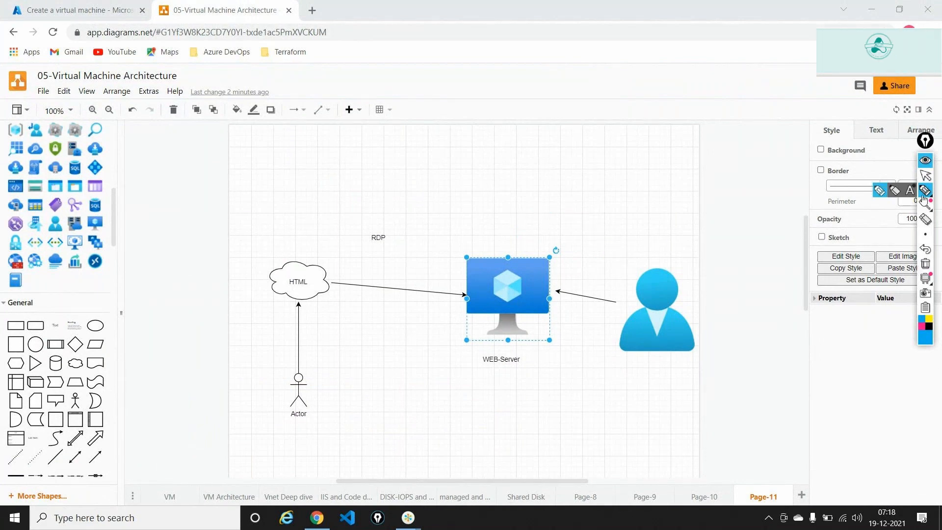
{"action": "left_click", "coordinate": [38, 12]}
{"action": "left_click", "coordinate": [266, 470]}
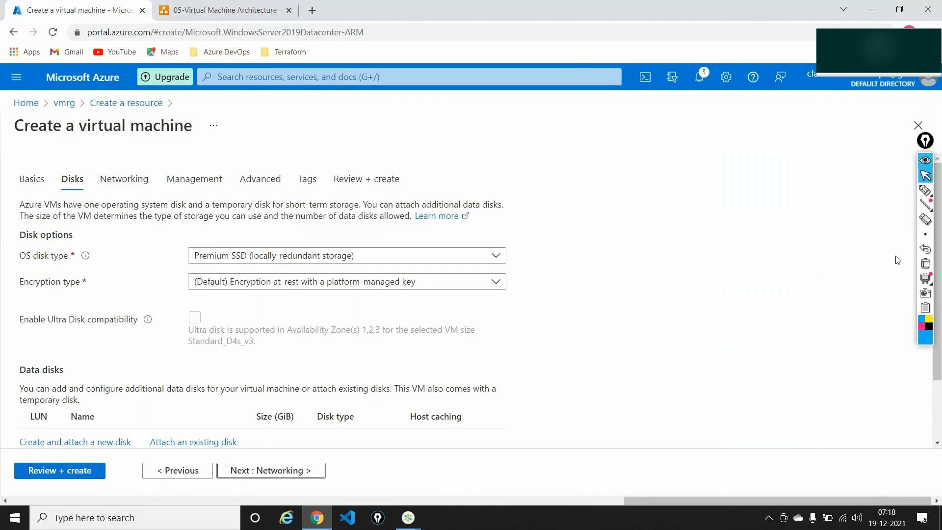
Annotate the Premium SSD OS disk type and platform-managed key Encryption type settings, then clear the marks.
{"action": "left_click", "coordinate": [925, 192]}
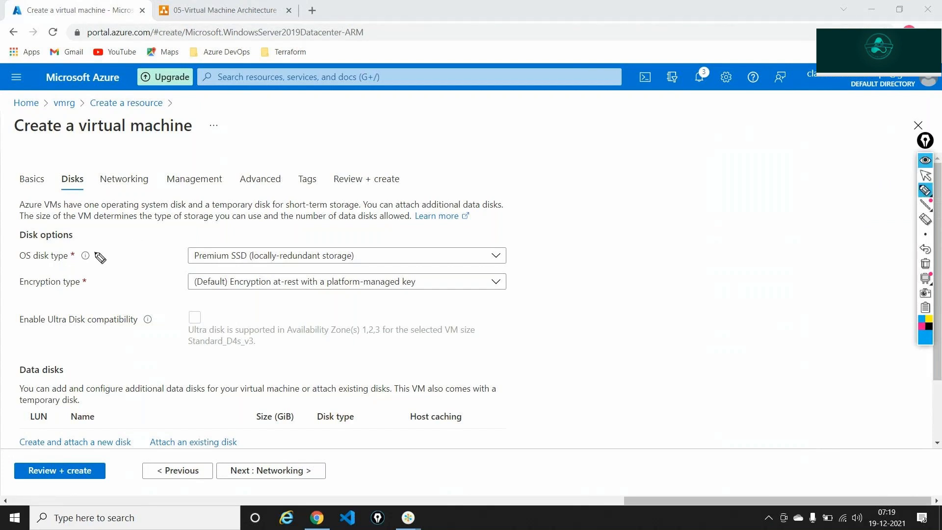
{"action": "mouse_move", "coordinate": [95, 249]}
{"action": "left_mouse_down"}
{"action": "mouse_move", "coordinate": [114, 241]}
{"action": "mouse_move", "coordinate": [123, 254]}
{"action": "mouse_move", "coordinate": [167, 260]}
{"action": "left_mouse_up"}
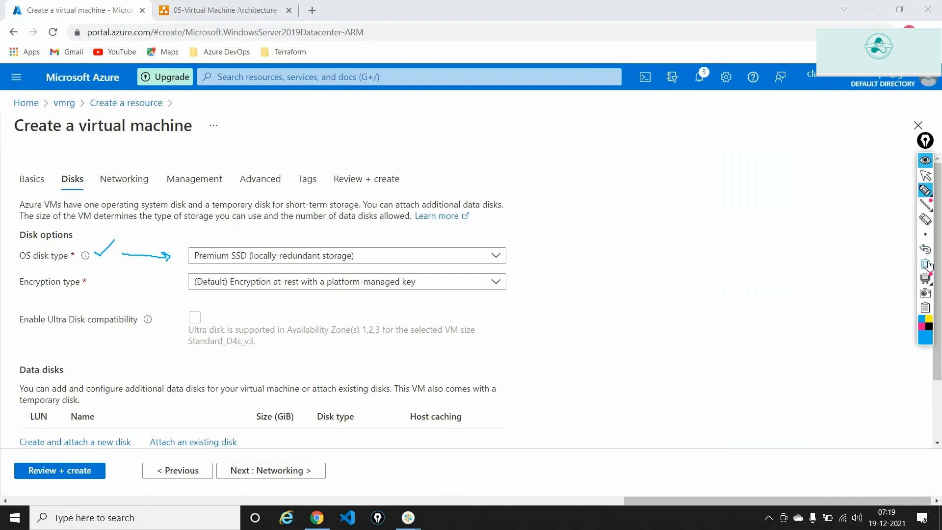
{"action": "left_click", "coordinate": [926, 204]}
{"action": "left_click", "coordinate": [925, 190]}
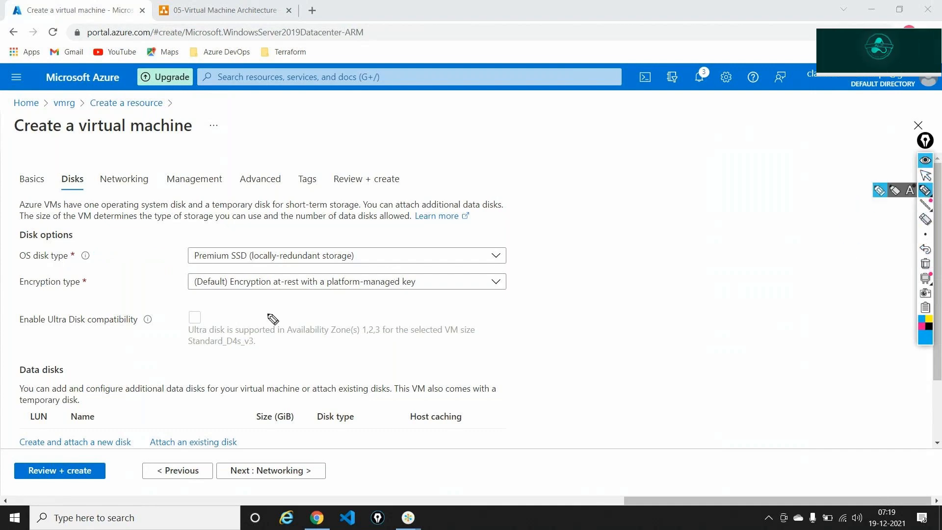
{"action": "mouse_move", "coordinate": [106, 283]}
{"action": "left_mouse_down"}
{"action": "mouse_move", "coordinate": [163, 284]}
{"action": "mouse_move", "coordinate": [150, 308]}
{"action": "left_mouse_up"}
{"action": "mouse_move", "coordinate": [346, 267]}
{"action": "left_mouse_down"}
{"action": "mouse_move", "coordinate": [325, 282]}
{"action": "mouse_move", "coordinate": [360, 296]}
{"action": "mouse_move", "coordinate": [416, 297]}
{"action": "mouse_move", "coordinate": [398, 270]}
{"action": "mouse_move", "coordinate": [344, 267]}
{"action": "left_mouse_up"}
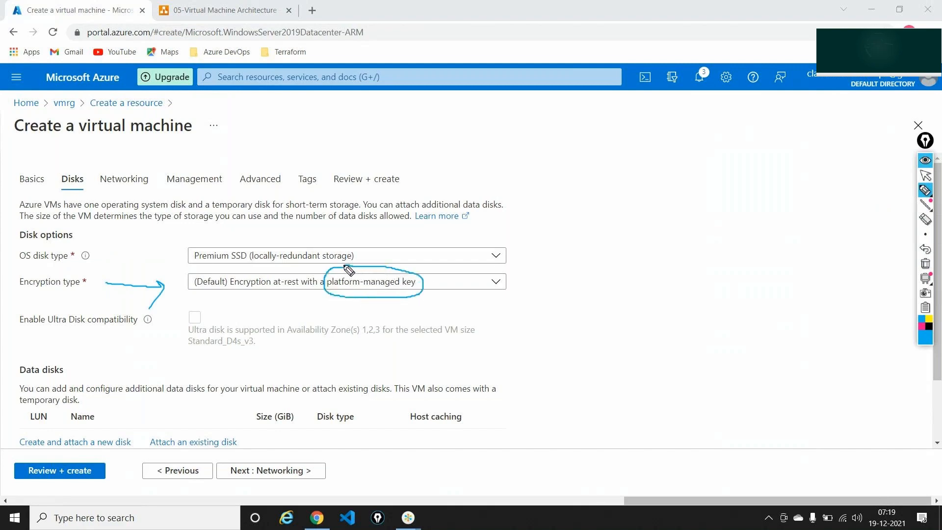
{"action": "left_click", "coordinate": [925, 264]}
{"action": "left_click", "coordinate": [926, 175]}
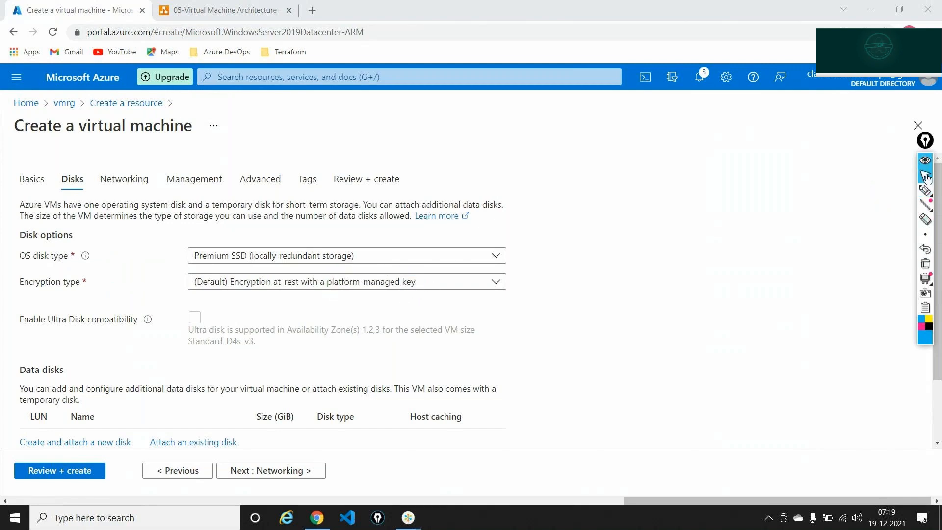
Leave the Disks defaults unchanged and continue to the Networking step.
{"action": "scroll", "coordinate": [437, 333], "scroll_direction": "down", "scroll_amount": 2}
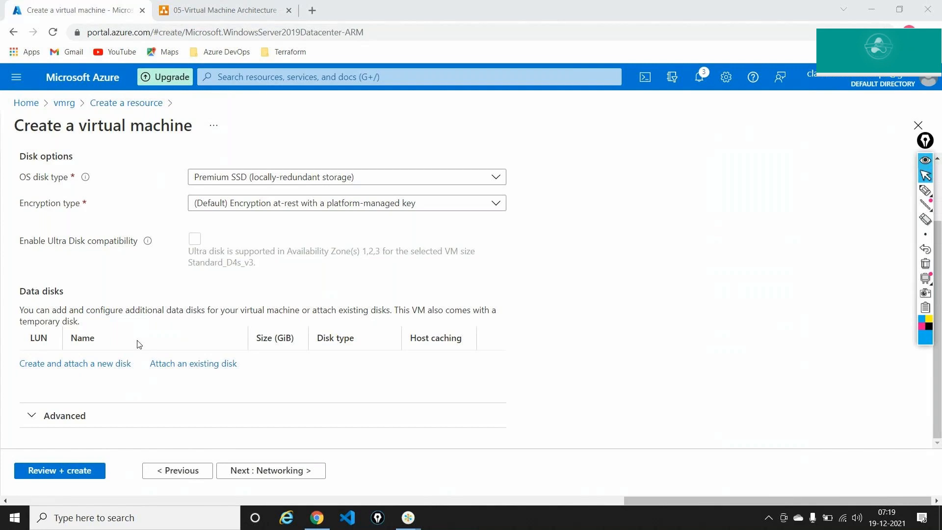
{"action": "scroll", "coordinate": [139, 344], "scroll_direction": "up", "scroll_amount": 2}
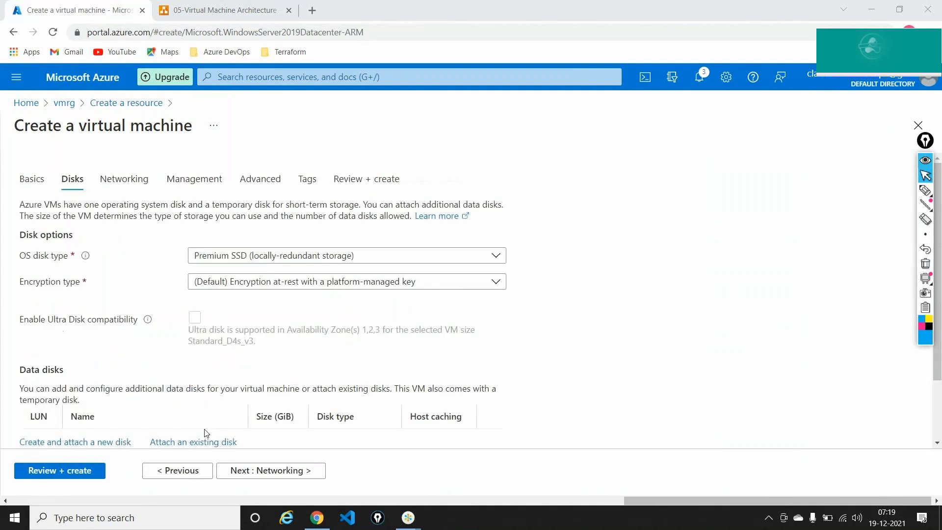
{"action": "left_click", "coordinate": [233, 468]}
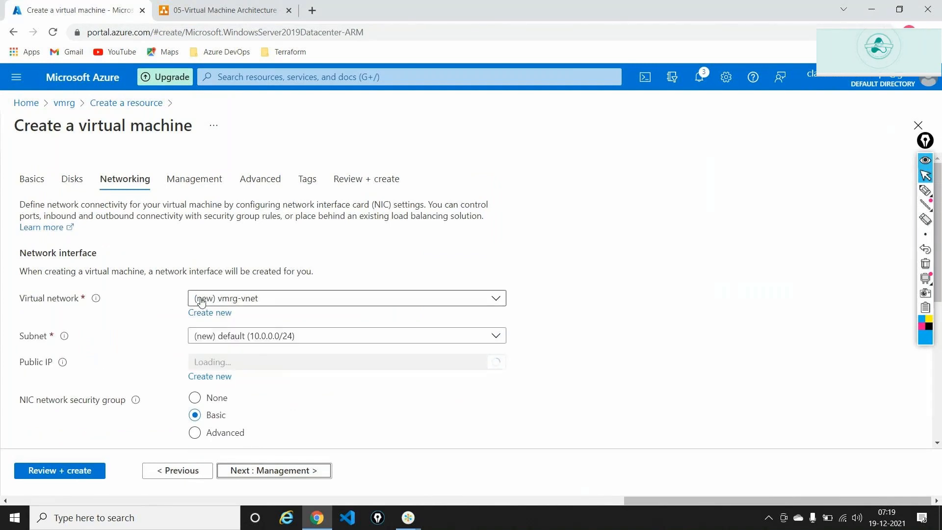
Create new virtual network vnet-webserver with a renamed subnet, then switch to the architecture diagram.
{"action": "left_click", "coordinate": [210, 313]}
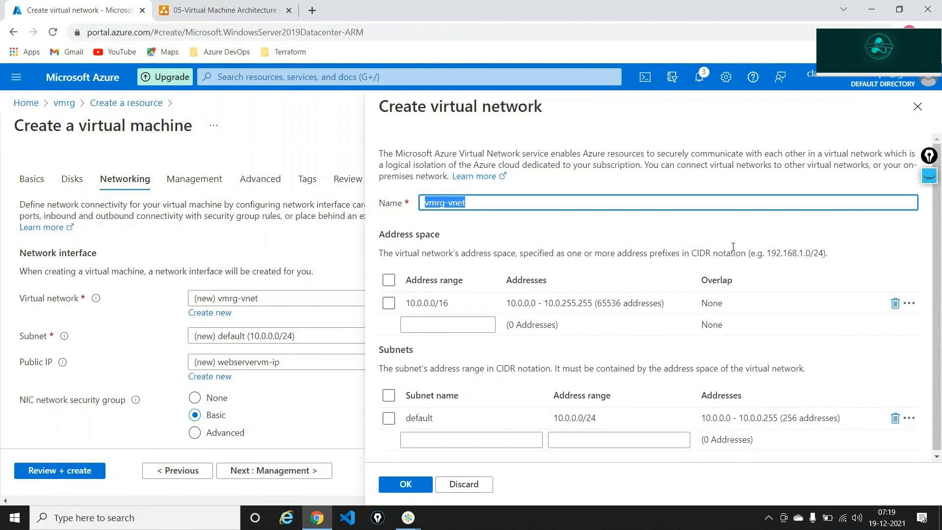
{"action": "type", "text": "vnet-webser"}
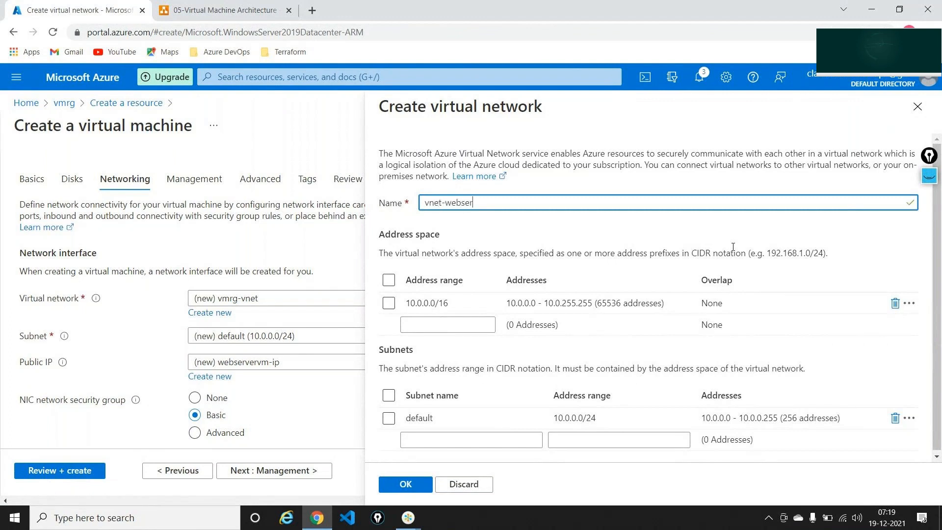
{"action": "type", "text": "ver"}
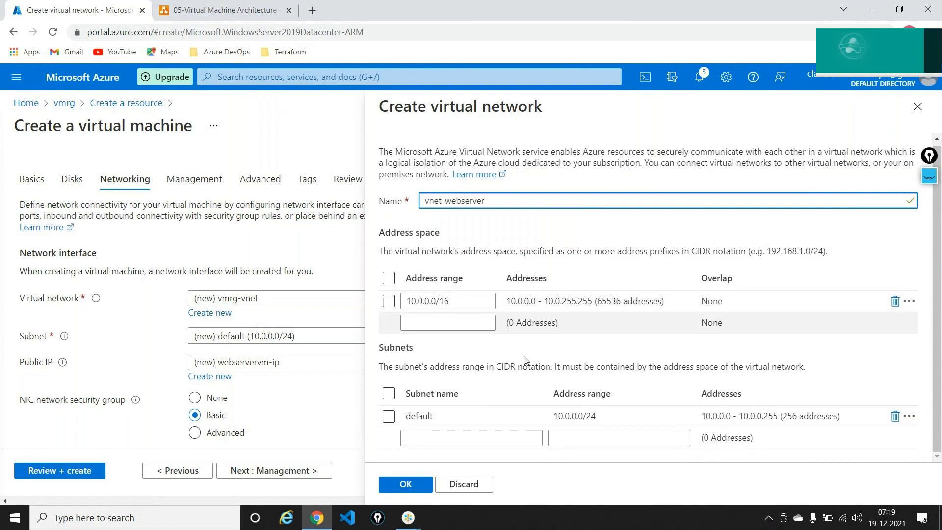
{"action": "double_click", "coordinate": [446, 416]}
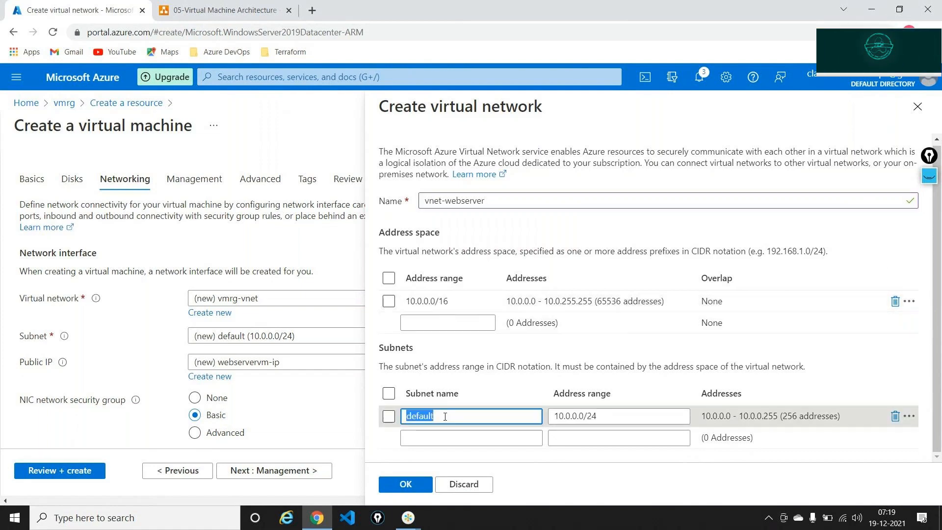
{"action": "type", "text": "subnet-1"}
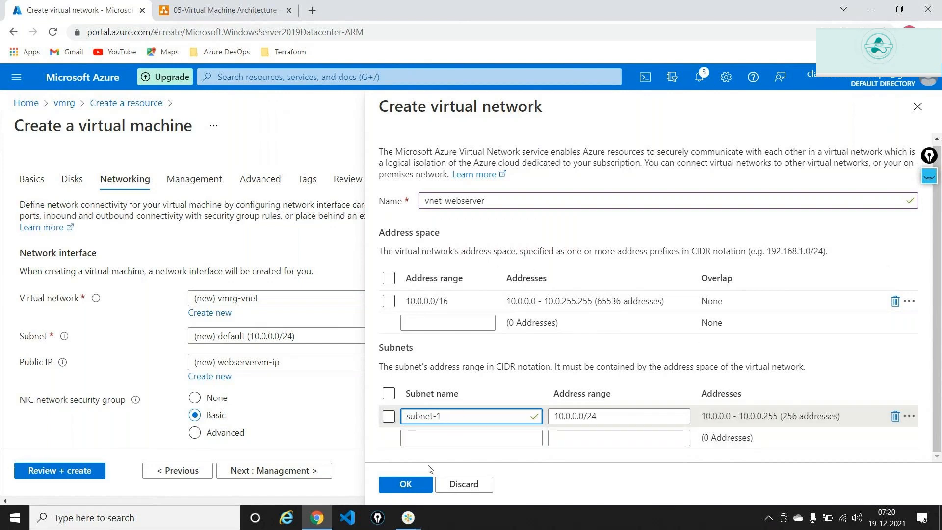
{"action": "left_click", "coordinate": [419, 486]}
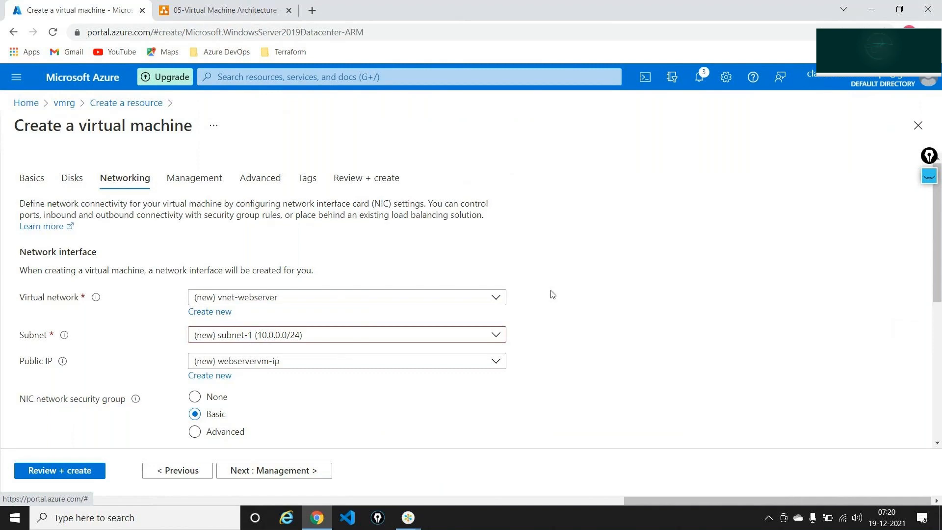
{"action": "scroll", "coordinate": [552, 294], "scroll_direction": "down", "scroll_amount": 1}
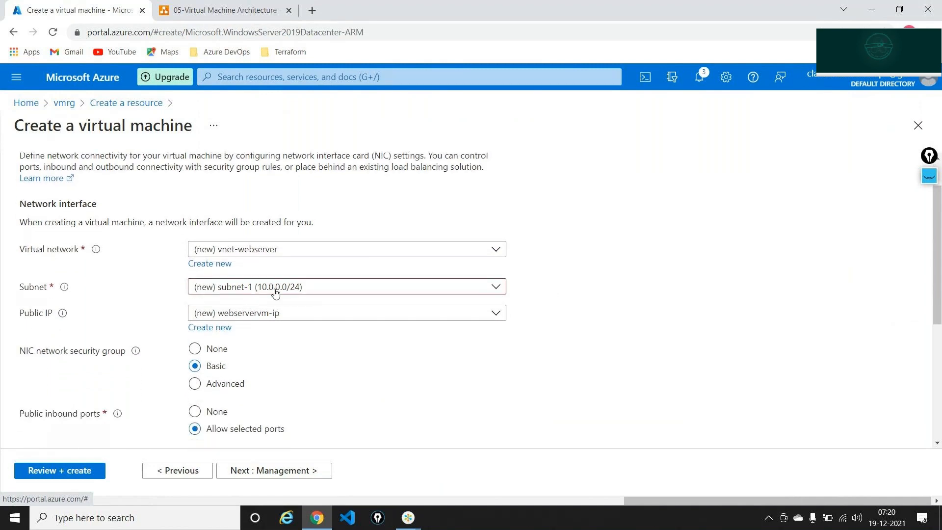
{"action": "left_click", "coordinate": [218, 11]}
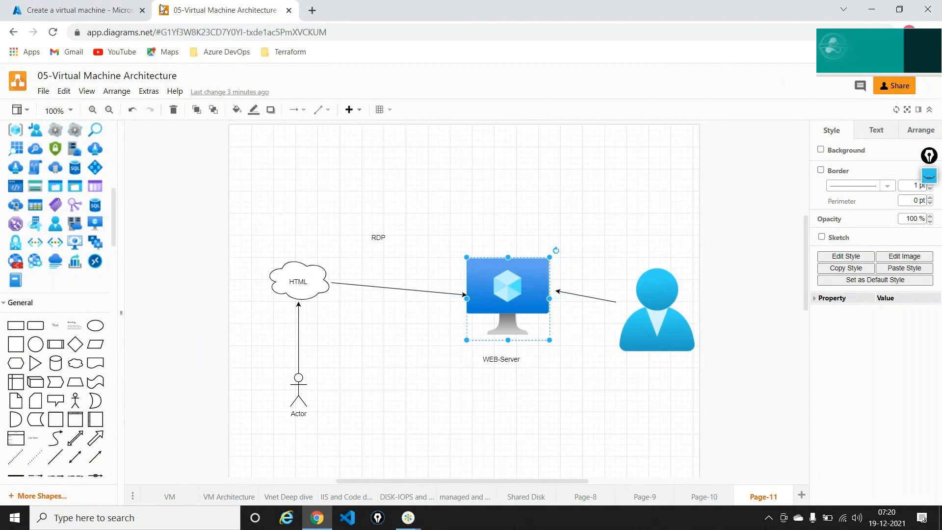
Return from the diagram to the Azure 'Create a virtual machine' browser tab.
{"action": "left_click", "coordinate": [103, 11]}
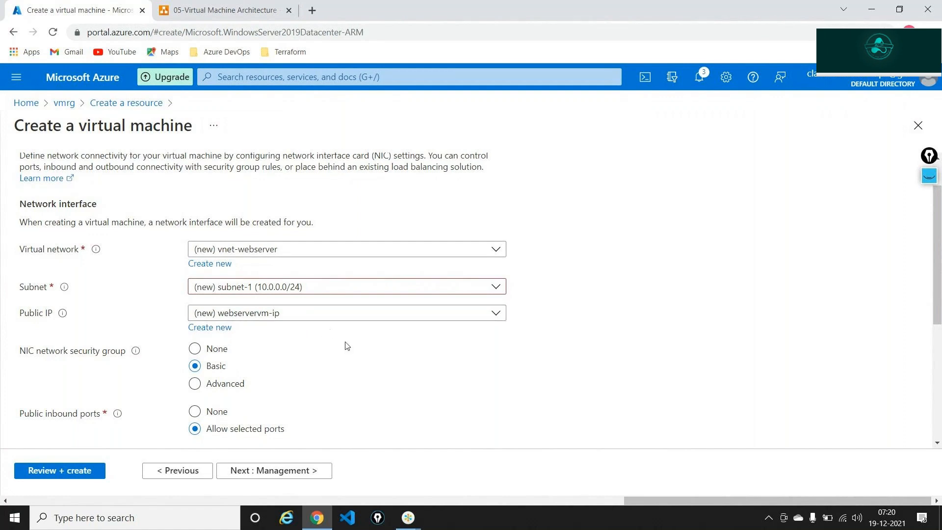
Set Boot diagnostics to Disable on the Management tab and jump to Review + create.
{"action": "scroll", "coordinate": [346, 346], "scroll_direction": "down", "scroll_amount": 3}
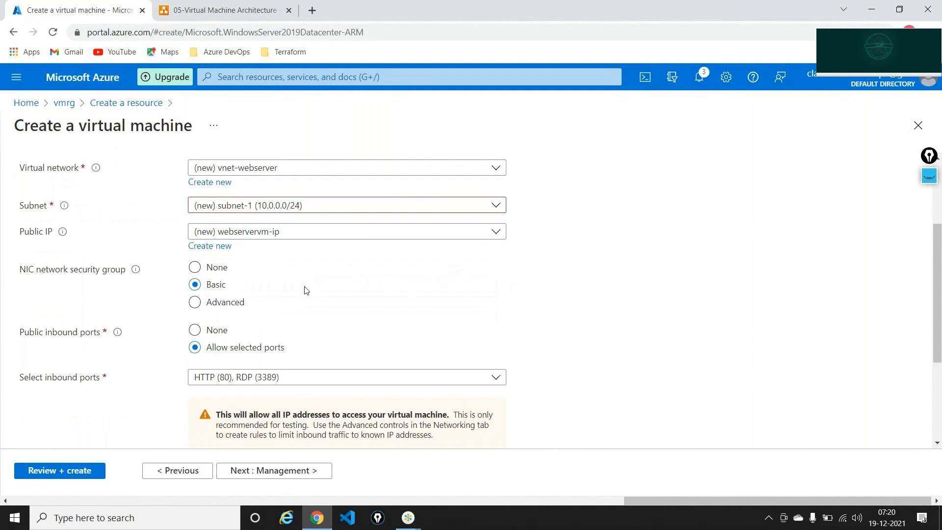
{"action": "scroll", "coordinate": [304, 290], "scroll_direction": "down", "scroll_amount": 2}
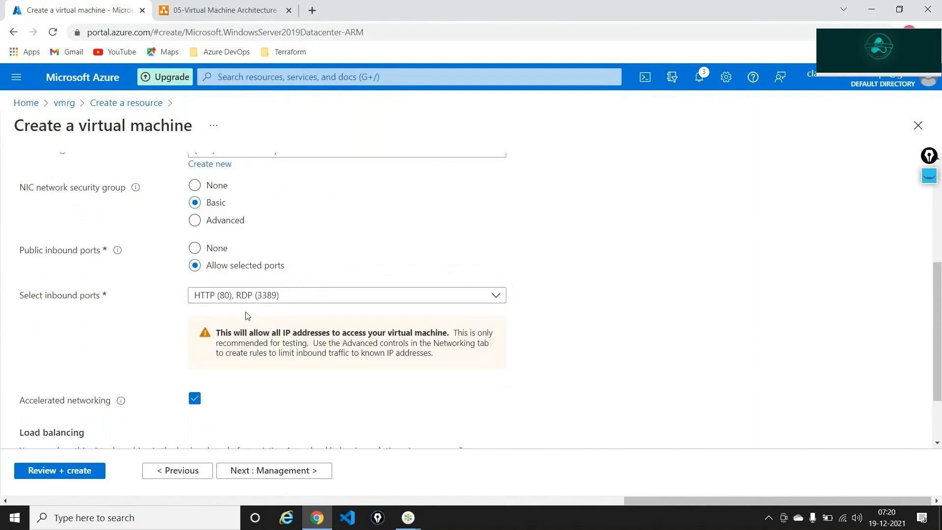
{"action": "left_click", "coordinate": [277, 472]}
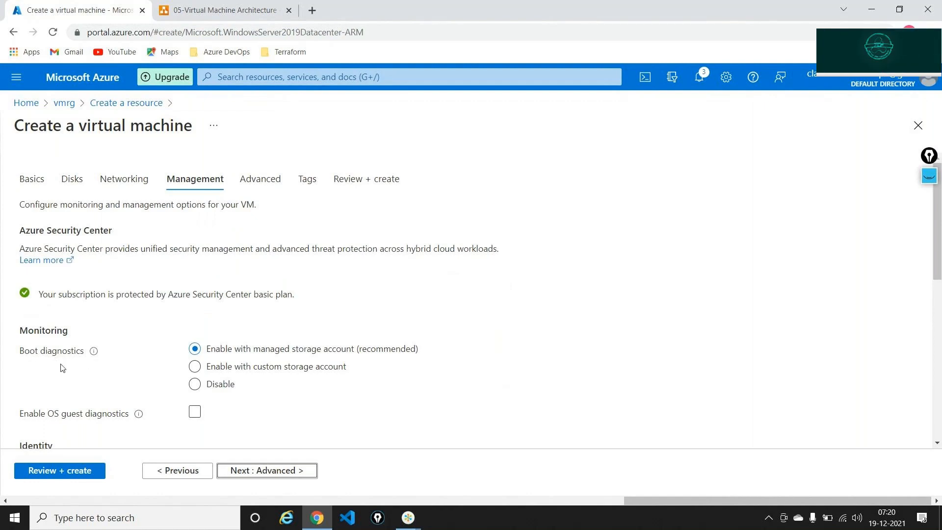
{"action": "left_click", "coordinate": [195, 385]}
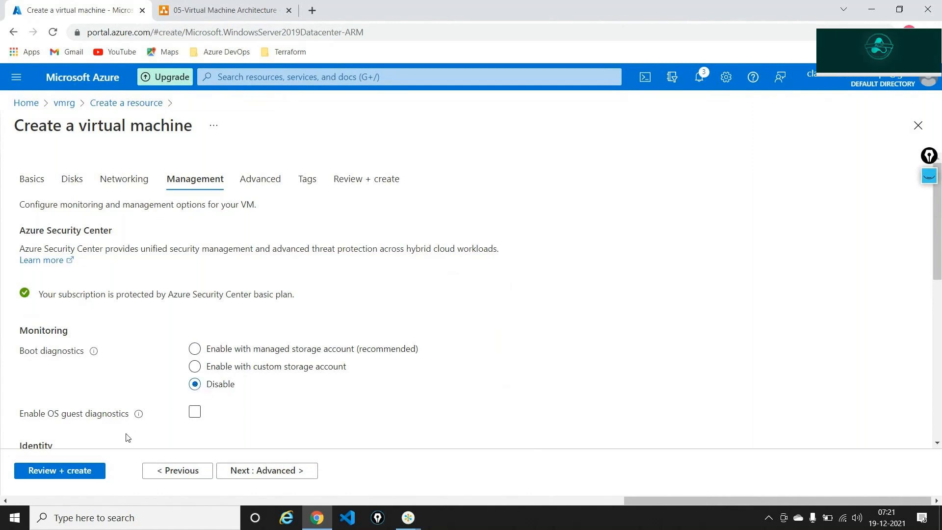
{"action": "left_click", "coordinate": [83, 472]}
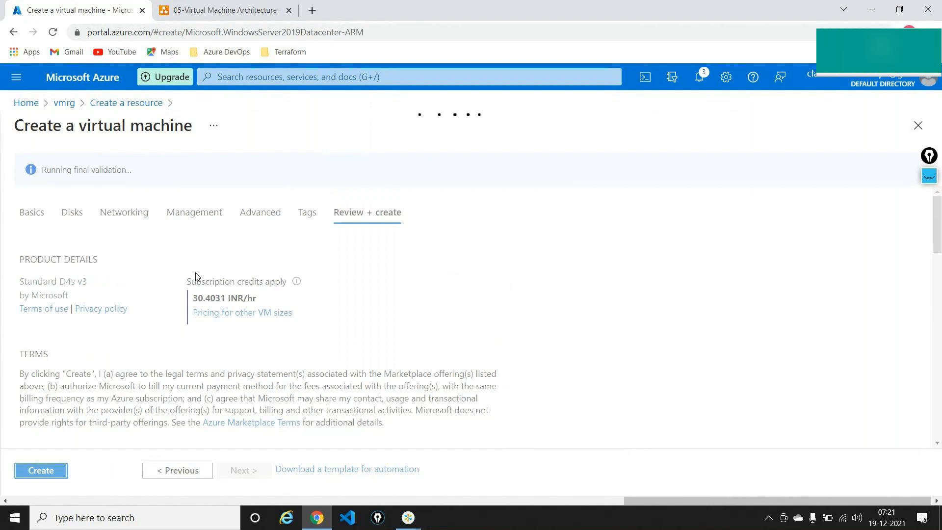
Start the webservervm deployment with Create and switch away while it runs.
{"action": "left_click", "coordinate": [59, 474]}
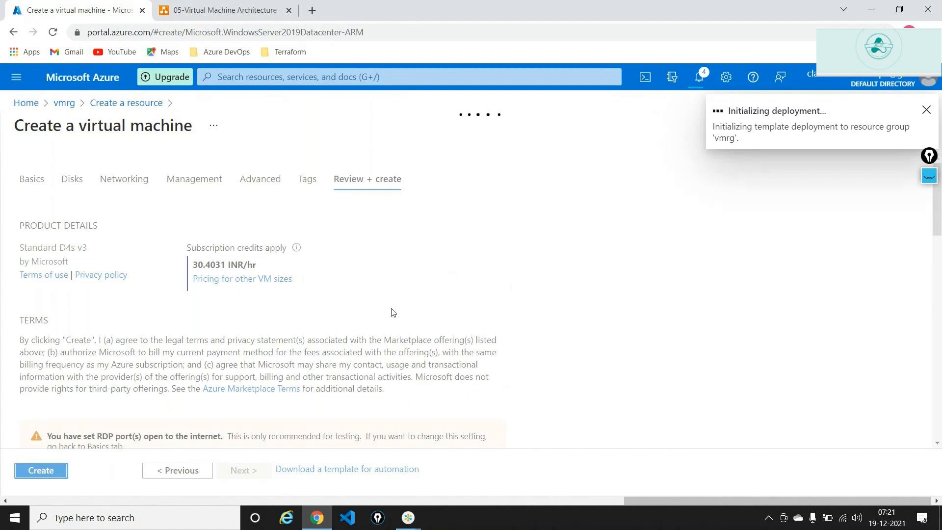
{"action": "key", "text": "alt+Tab"}
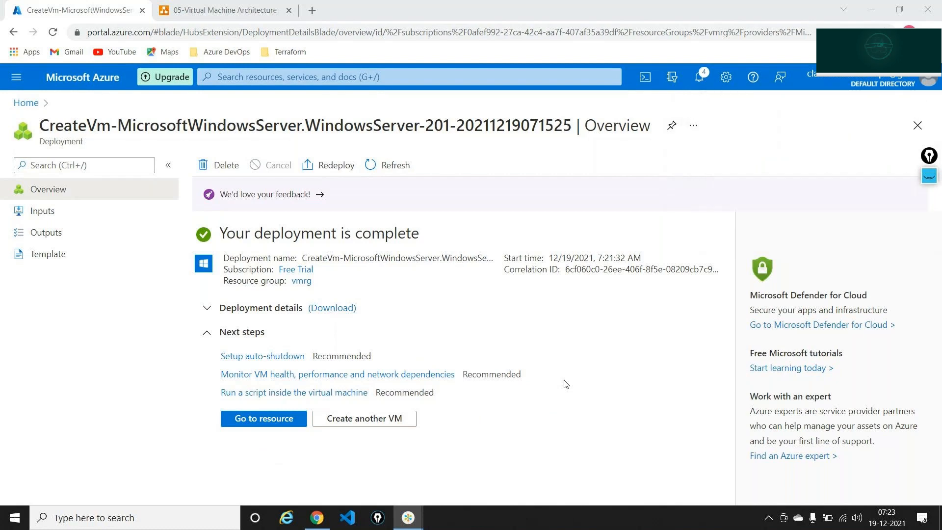
Go from the deployed VM to the vmrg resource group and collapse its Essentials section.
{"action": "left_click", "coordinate": [36, 336]}
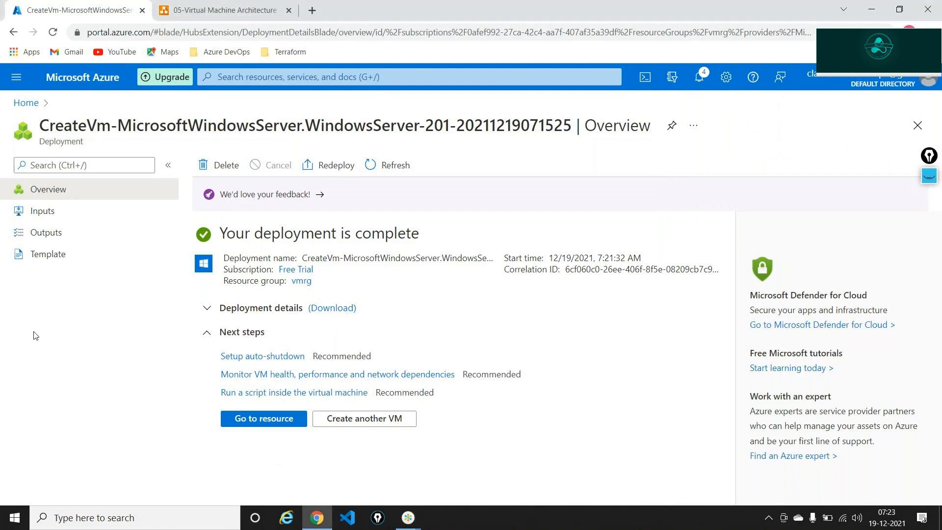
{"action": "left_click", "coordinate": [245, 423]}
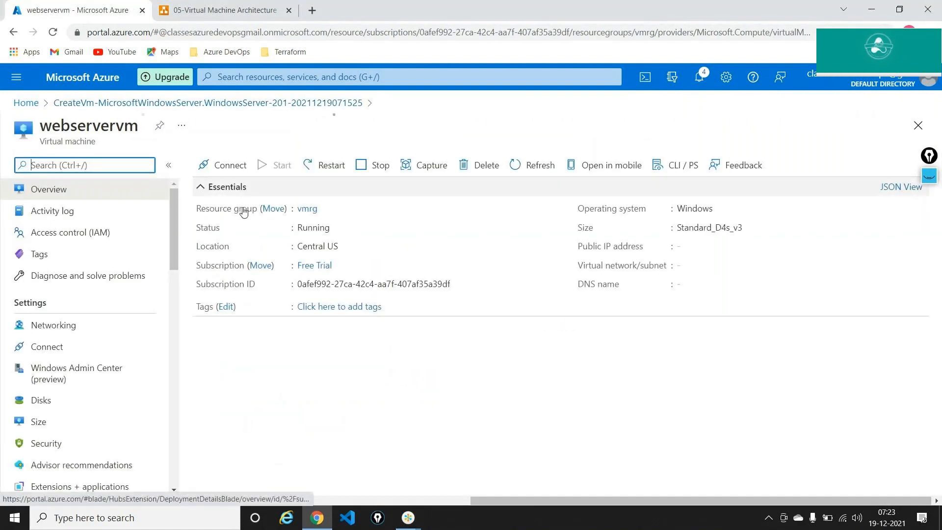
{"action": "left_click", "coordinate": [306, 242]}
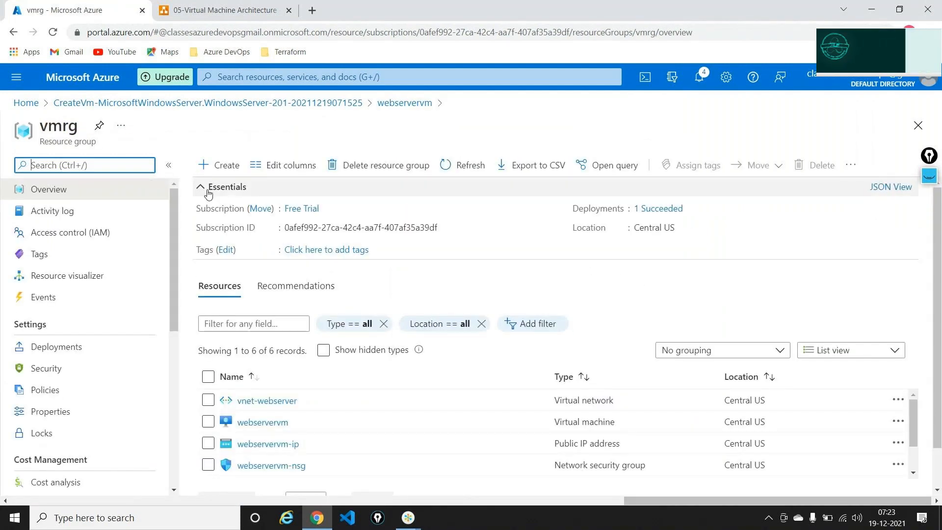
{"action": "left_click", "coordinate": [208, 193]}
Tick off vnet-webserver, webservervm, its IP, NSG and OS disk with temporary marks, then clear them.
{"action": "mouse_move", "coordinate": [929, 176]}
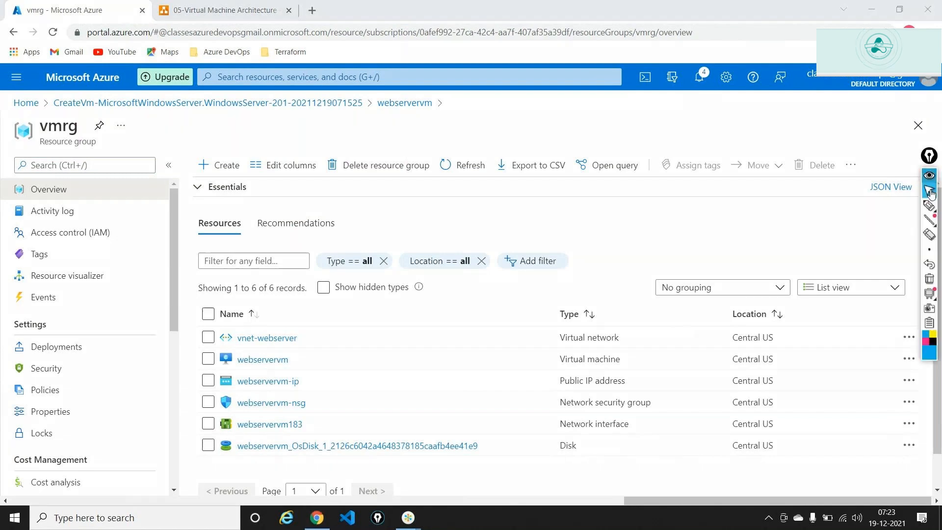
{"action": "left_click", "coordinate": [931, 209]}
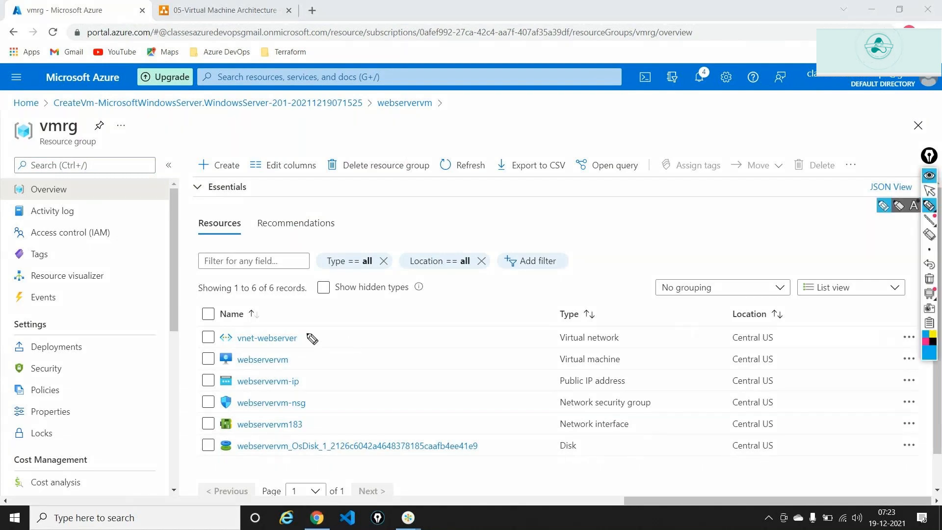
{"action": "left_click_drag", "start_coordinate": [307, 335], "coordinate": [328, 324]}
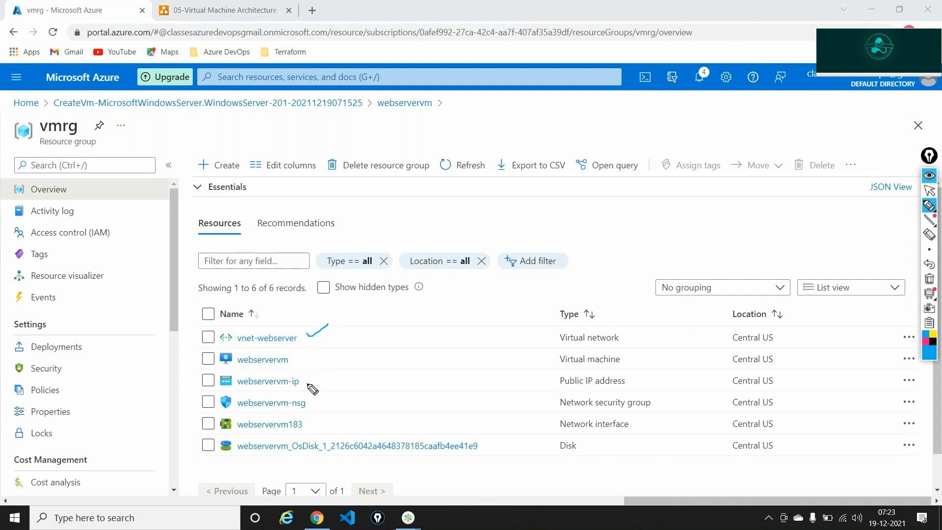
{"action": "left_click_drag", "start_coordinate": [307, 387], "coordinate": [335, 363]}
{"action": "mouse_move", "coordinate": [314, 404]}
{"action": "left_mouse_down"}
{"action": "mouse_move", "coordinate": [328, 401]}
{"action": "mouse_move", "coordinate": [328, 416]}
{"action": "left_mouse_up"}
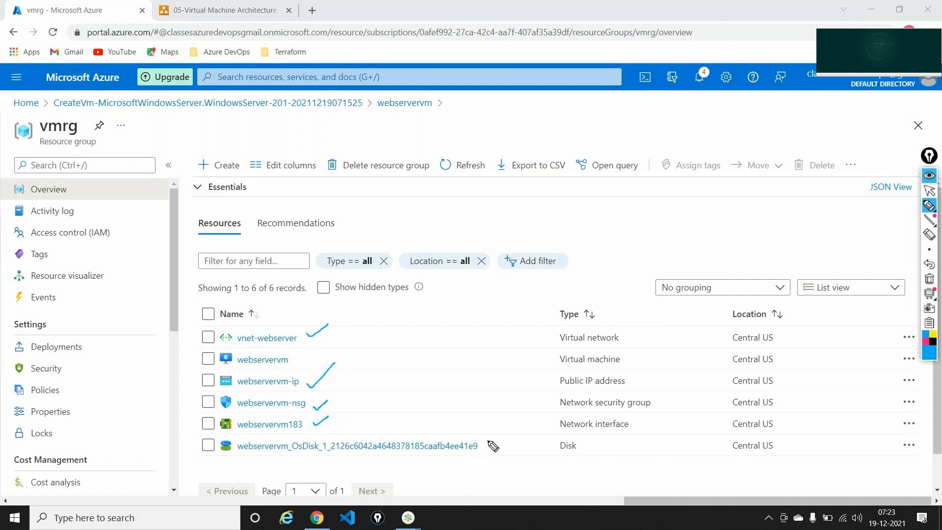
{"action": "left_click_drag", "start_coordinate": [489, 441], "coordinate": [503, 439]}
{"action": "left_click_drag", "start_coordinate": [298, 358], "coordinate": [320, 351]}
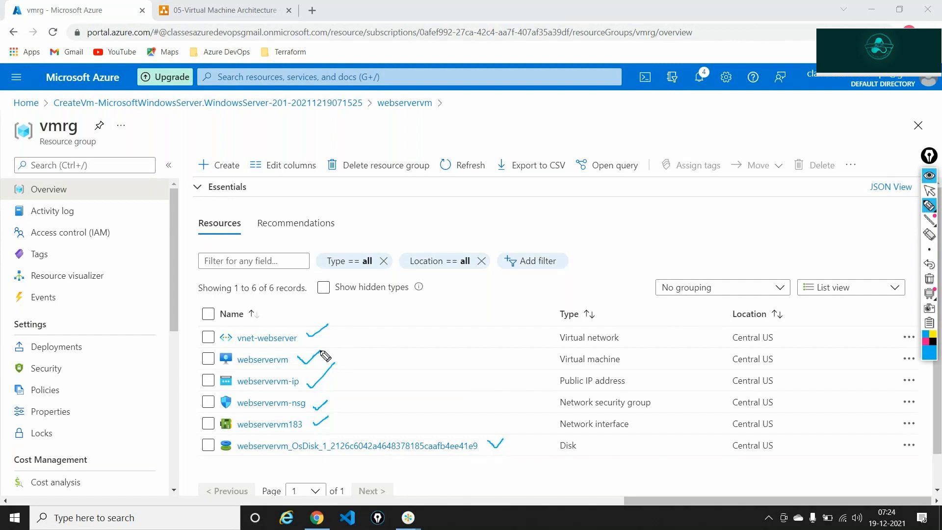
{"action": "left_click", "coordinate": [928, 279]}
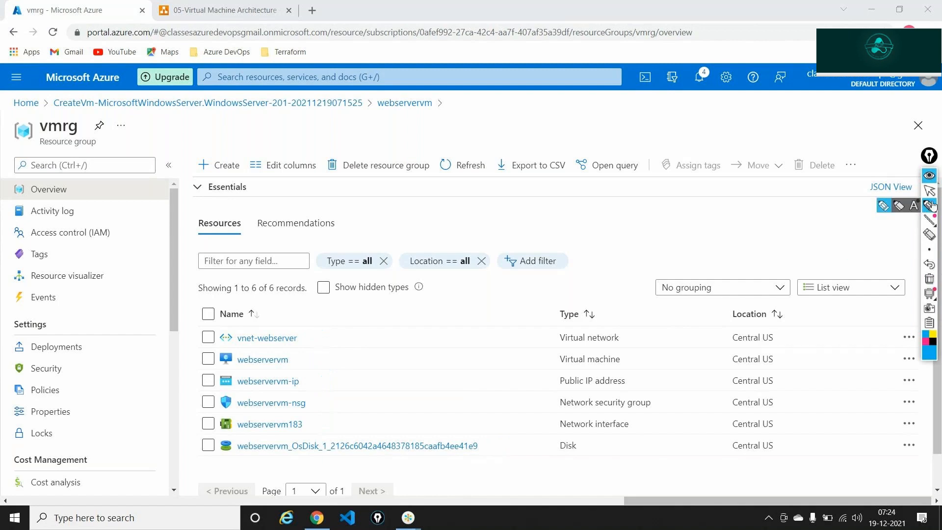
{"action": "left_click", "coordinate": [929, 191]}
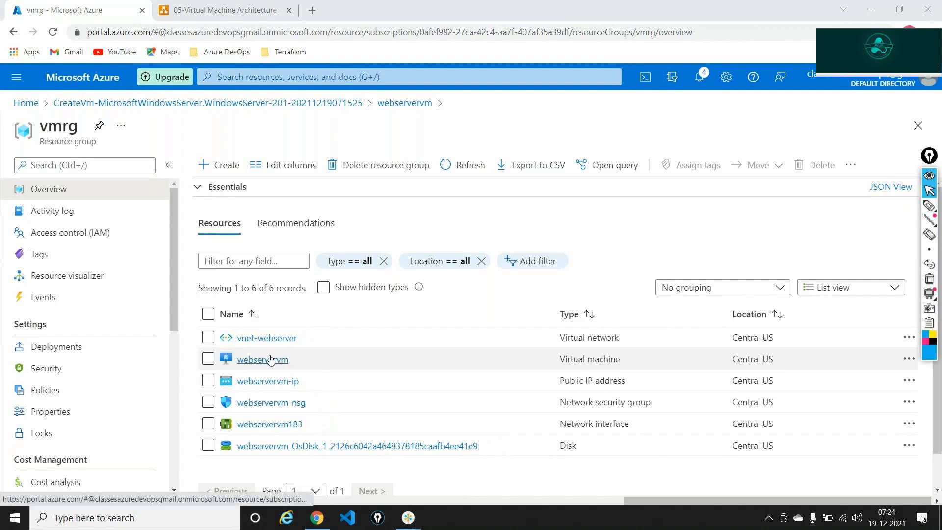
Open webservervm and copy its public IP address 104.43.201.35 to the clipboard.
{"action": "left_click", "coordinate": [466, 424]}
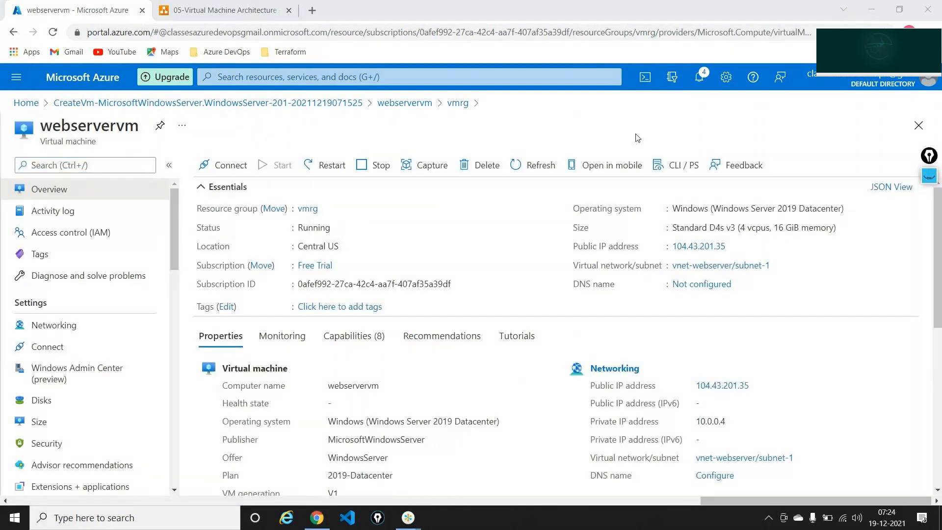
{"action": "key", "text": "alt+Tab"}
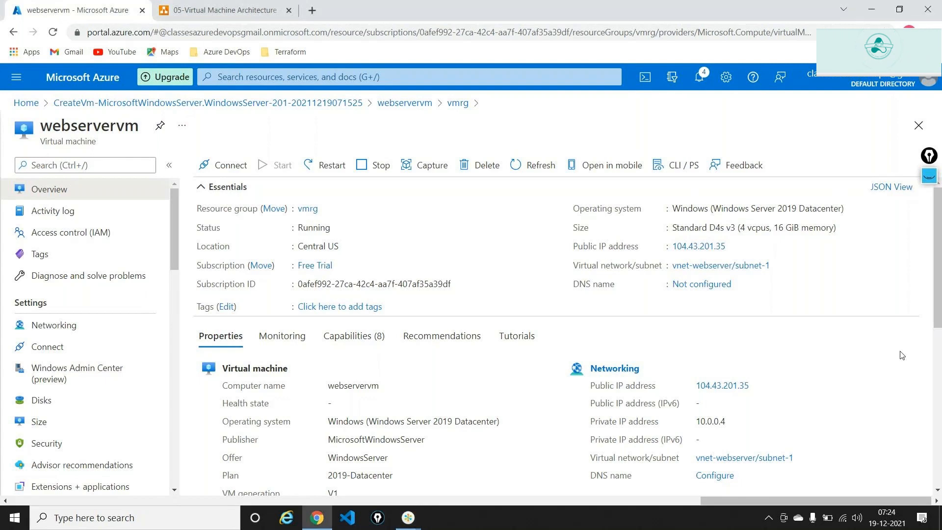
{"action": "mouse_move", "coordinate": [728, 248]}
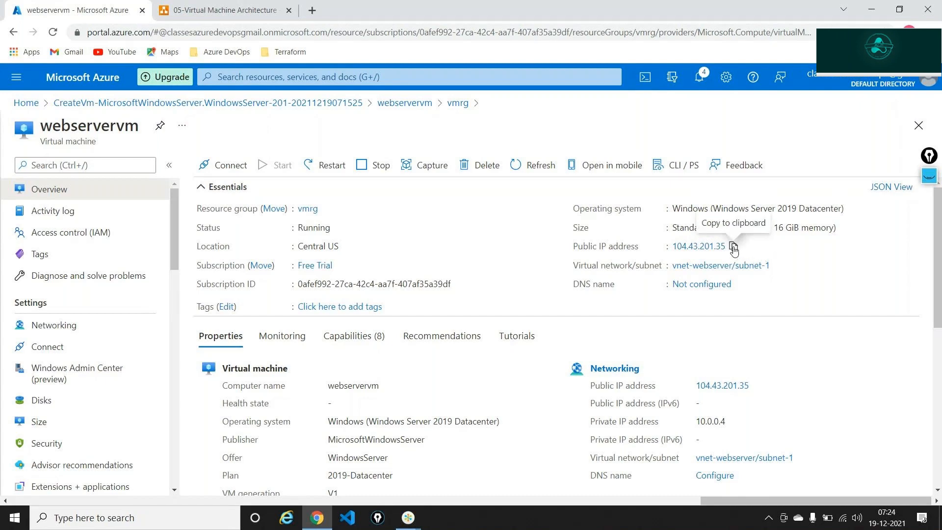
{"action": "left_click", "coordinate": [733, 247]}
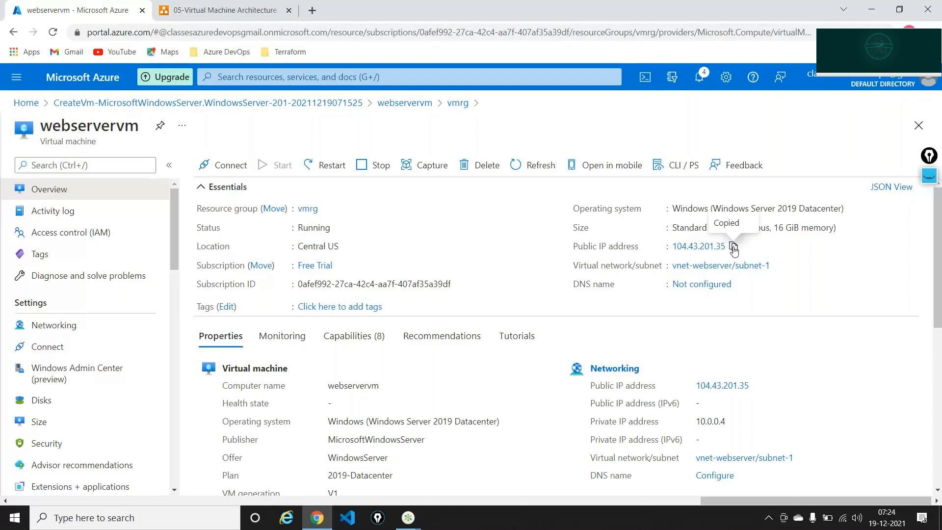
{"action": "left_click", "coordinate": [111, 519]}
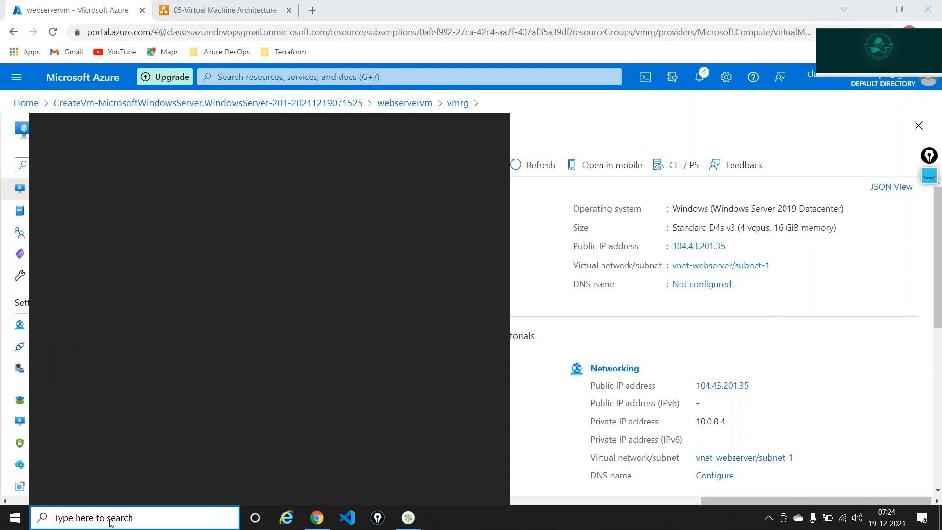
Launch Remote Desktop Connection and connect to the VM's public IP 104.43.201.35.
{"action": "type", "text": "re"}
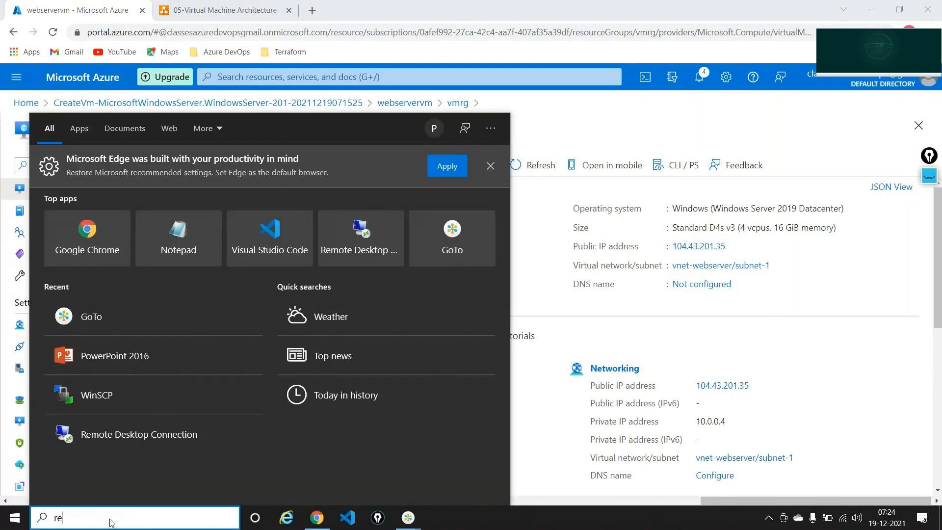
{"action": "type", "text": "mote"}
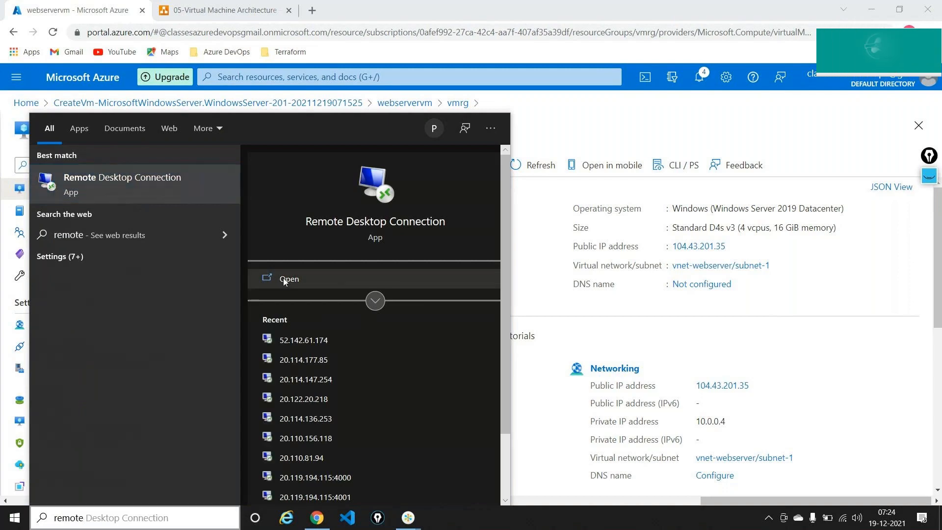
{"action": "left_click", "coordinate": [284, 279]}
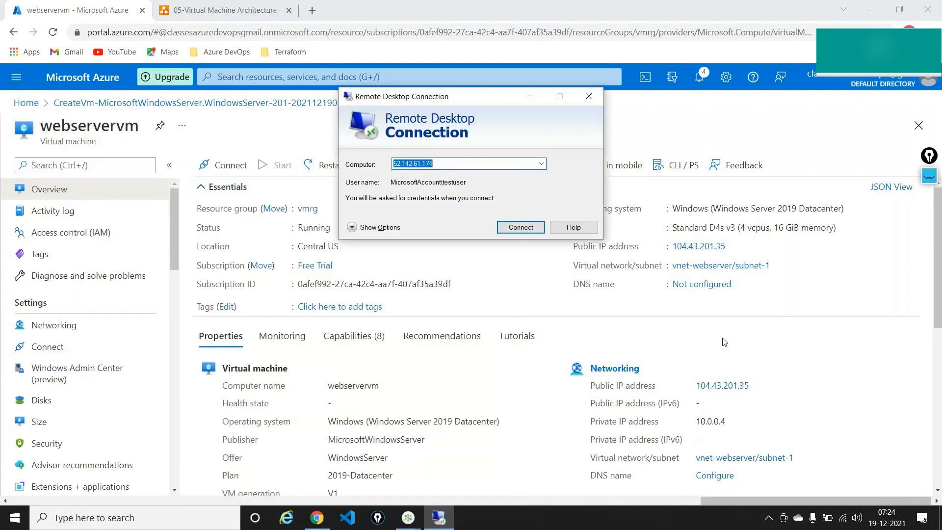
{"action": "key", "text": "ctrl+v"}
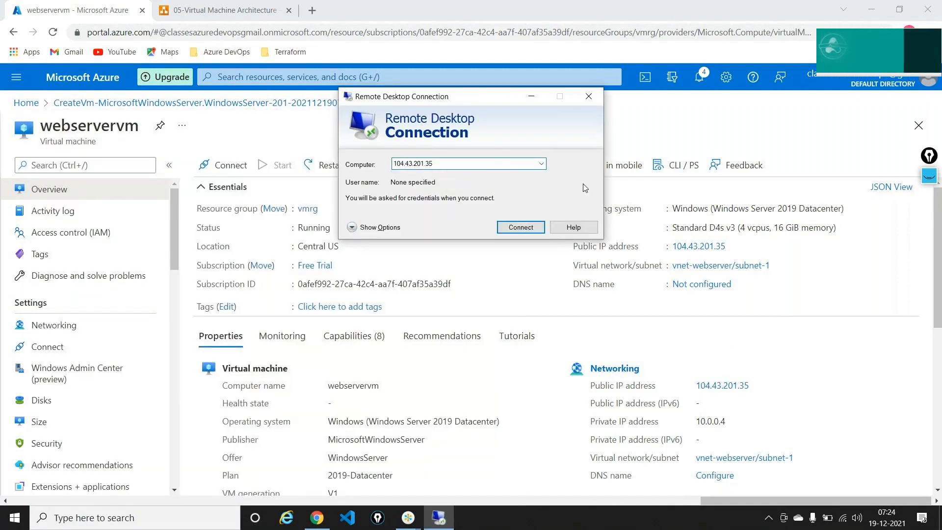
{"action": "left_click", "coordinate": [519, 227]}
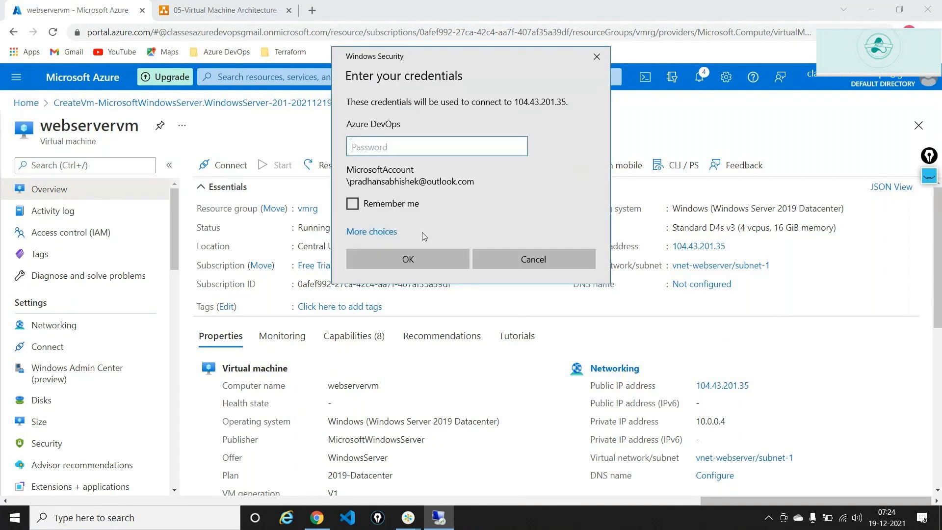
Sign in with the VM's local user name and password, accepting the certificate warning.
{"action": "left_click", "coordinate": [392, 231]}
{"action": "left_click", "coordinate": [400, 301]}
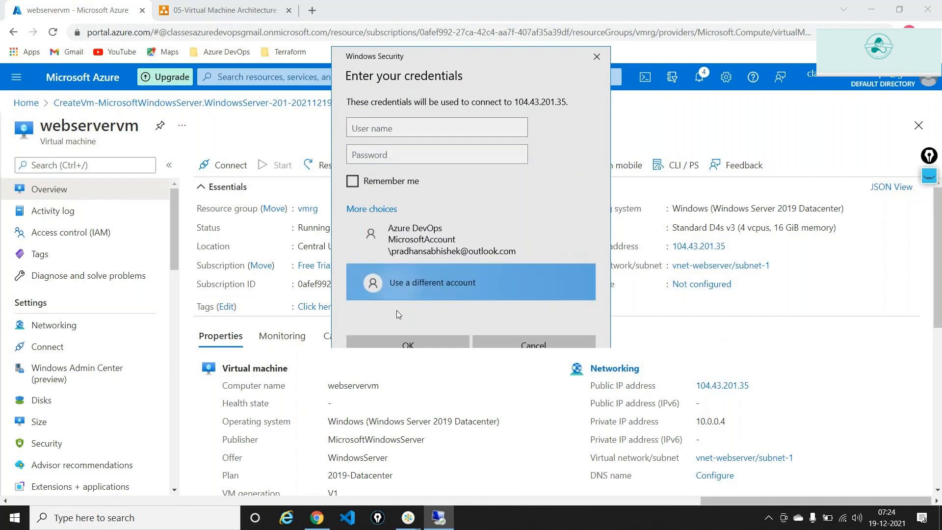
{"action": "type", "text": "t"}
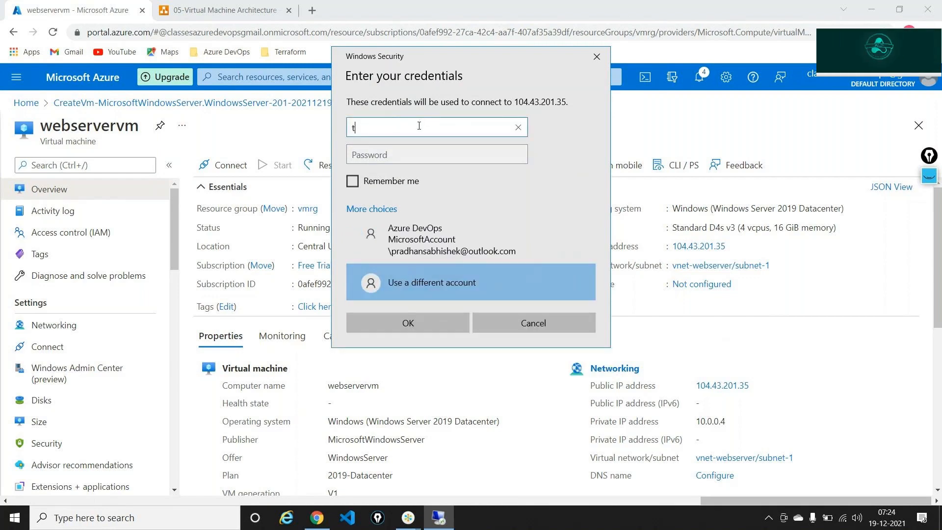
{"action": "type", "text": "estuser"}
{"action": "key", "text": "Tab"}
{"action": "type", "text": "P"}
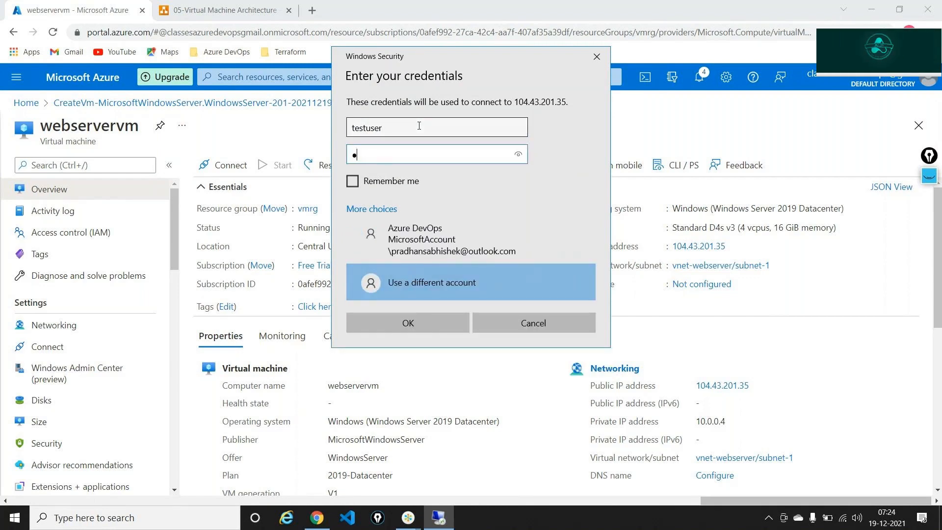
{"action": "type", "text": "assword@123"}
{"action": "key", "text": "Return"}
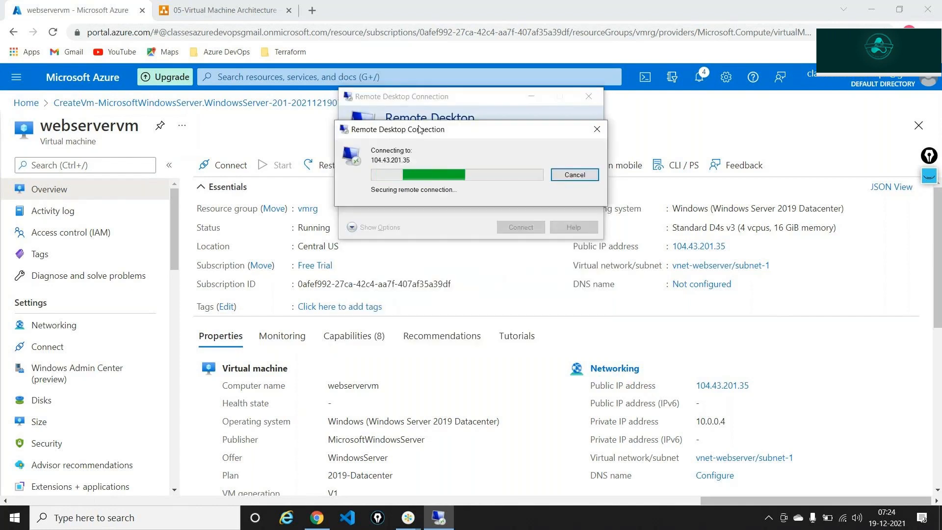
{"action": "key", "text": "y"}
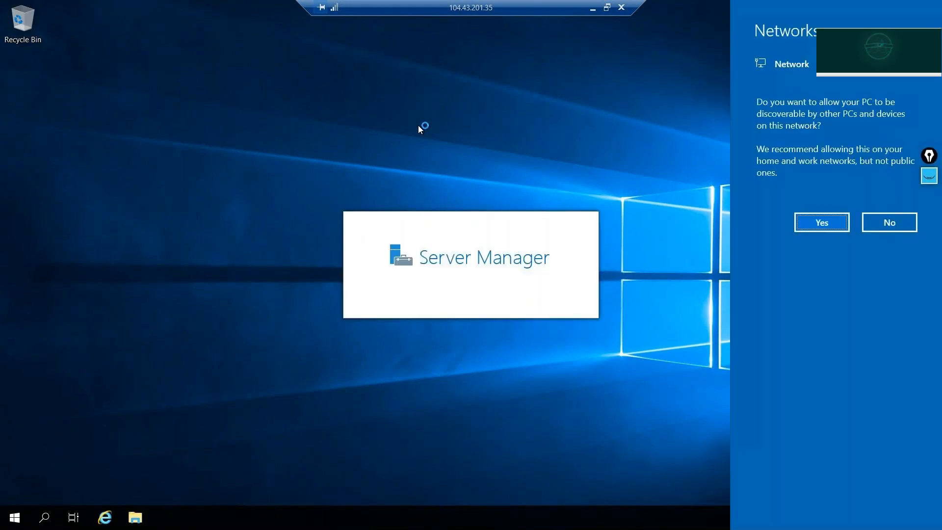
Allow the server to be discoverable on the network and mark the dashboard title with an arrow.
{"action": "left_click", "coordinate": [830, 224]}
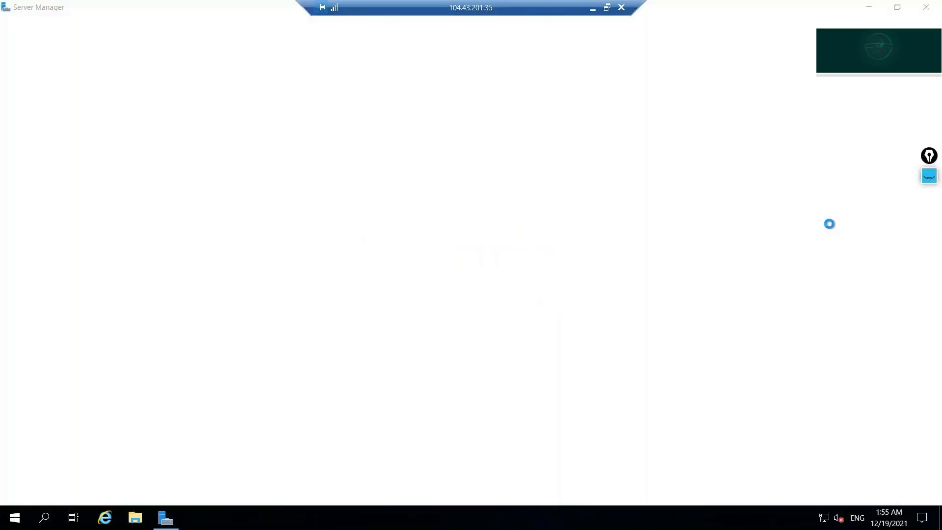
{"action": "left_click", "coordinate": [936, 184]}
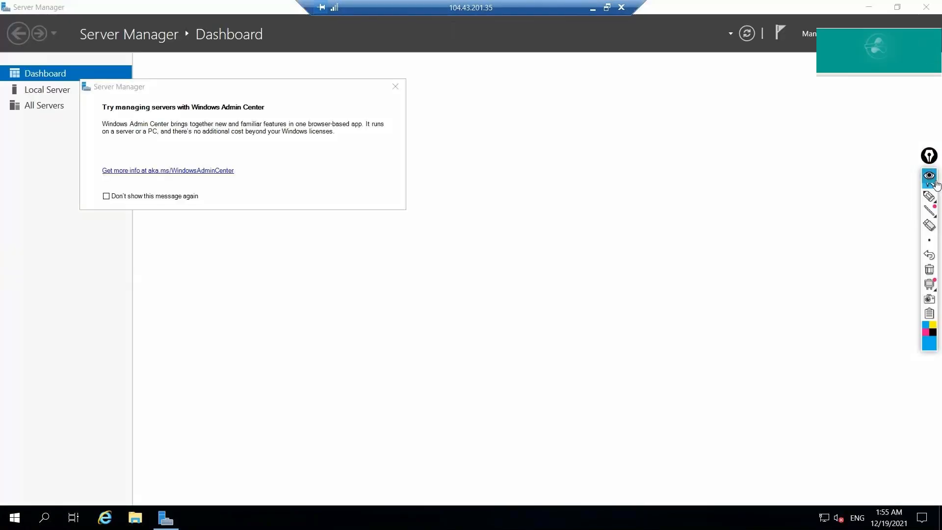
{"action": "left_click", "coordinate": [929, 197]}
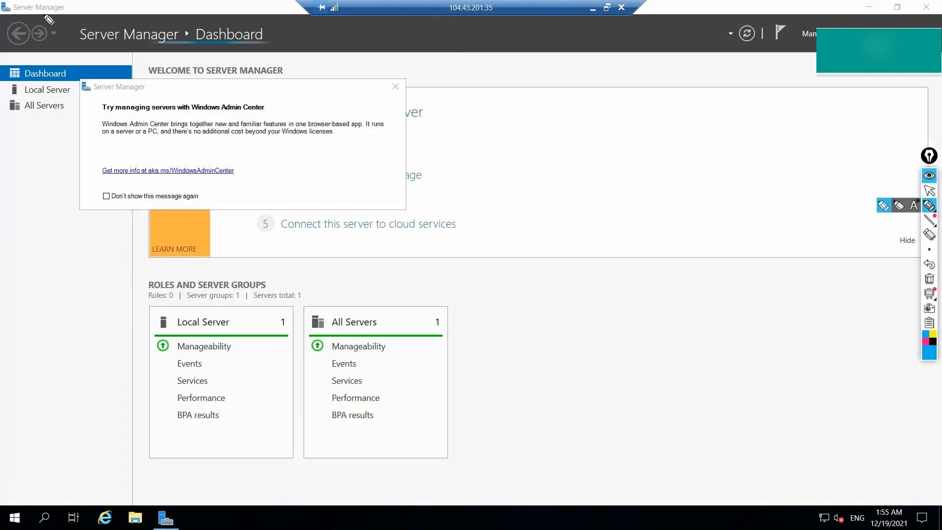
{"action": "left_click_drag", "start_coordinate": [44, 16], "coordinate": [71, 27]}
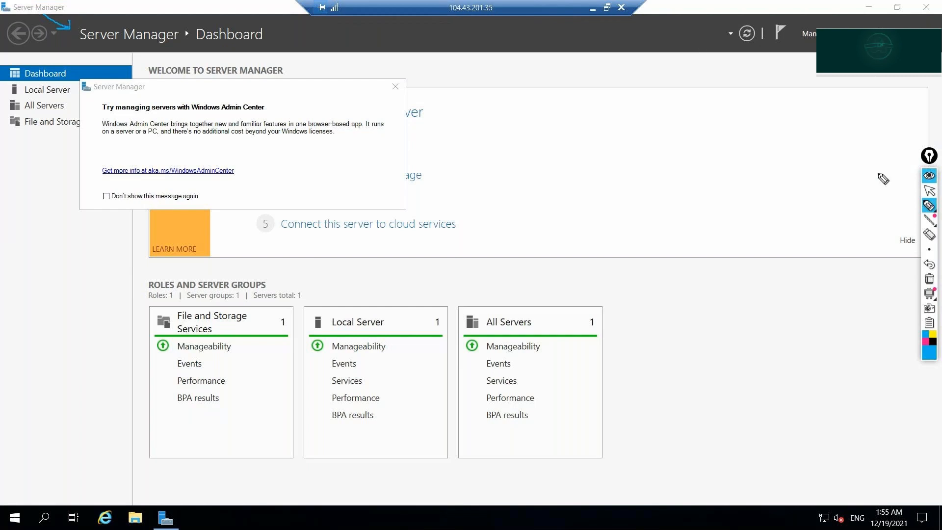
{"action": "left_click", "coordinate": [928, 280]}
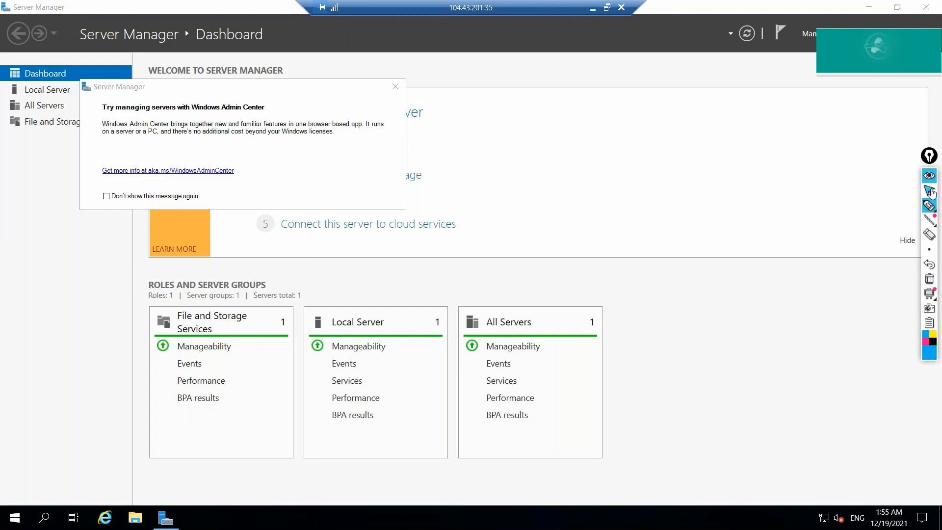
{"action": "left_click", "coordinate": [929, 191]}
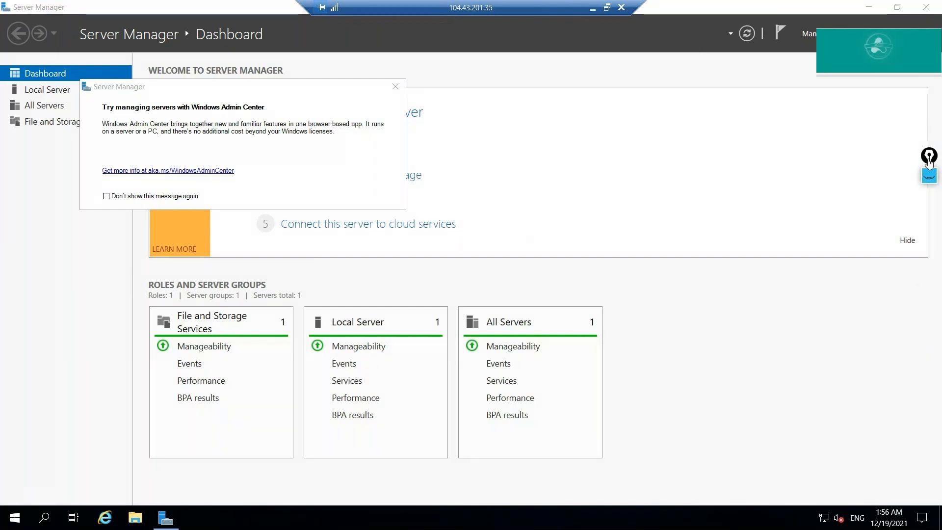
Dismiss the Windows Admin Center prompt and briefly annotate 'Web Server' beside the dashboard.
{"action": "left_click", "coordinate": [396, 87]}
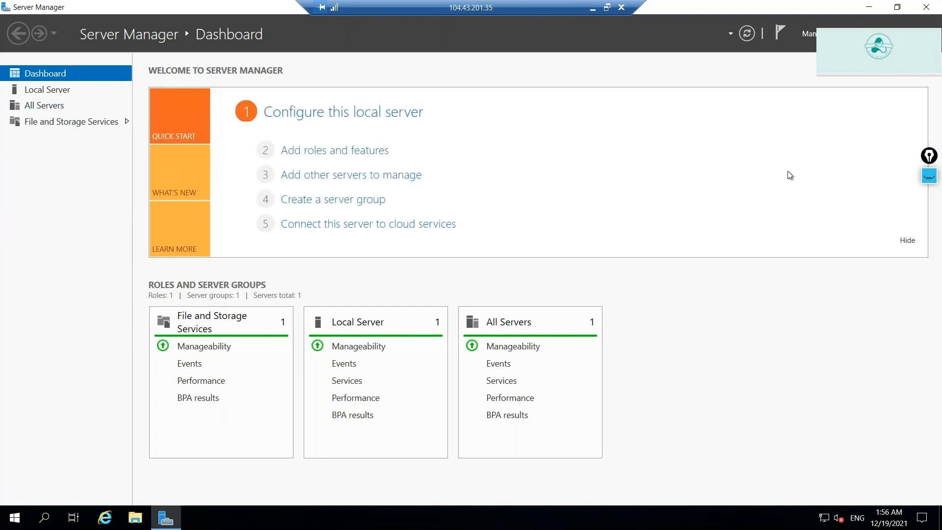
{"action": "left_click", "coordinate": [929, 176]}
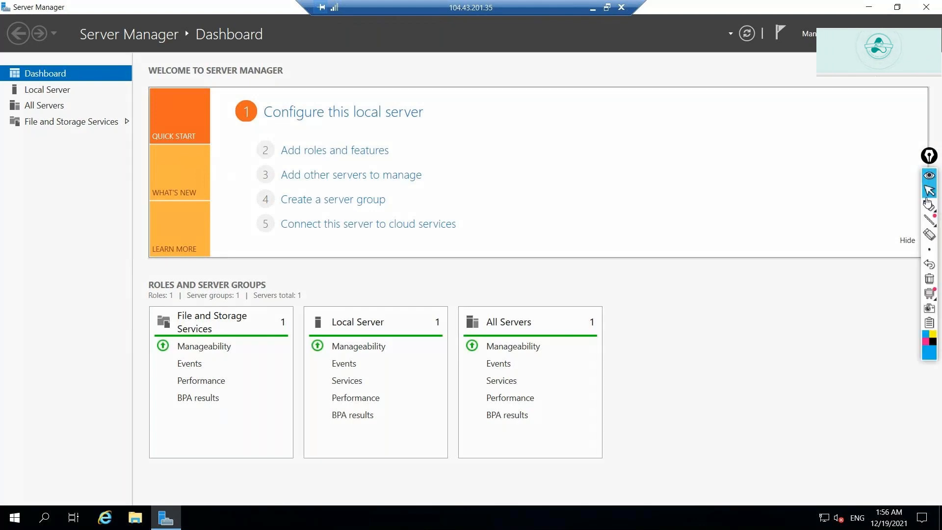
{"action": "left_click", "coordinate": [929, 205]}
{"action": "mouse_move", "coordinate": [19, 294]}
{"action": "left_mouse_down"}
{"action": "mouse_move", "coordinate": [36, 292]}
{"action": "mouse_move", "coordinate": [37, 269]}
{"action": "mouse_move", "coordinate": [56, 284]}
{"action": "mouse_move", "coordinate": [87, 263]}
{"action": "mouse_move", "coordinate": [149, 198]}
{"action": "left_mouse_up"}
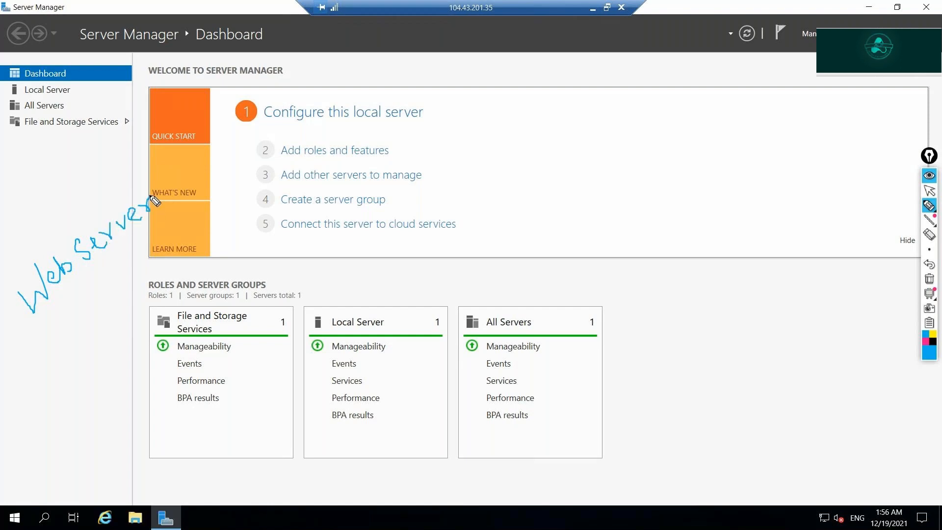
{"action": "left_click", "coordinate": [930, 279]}
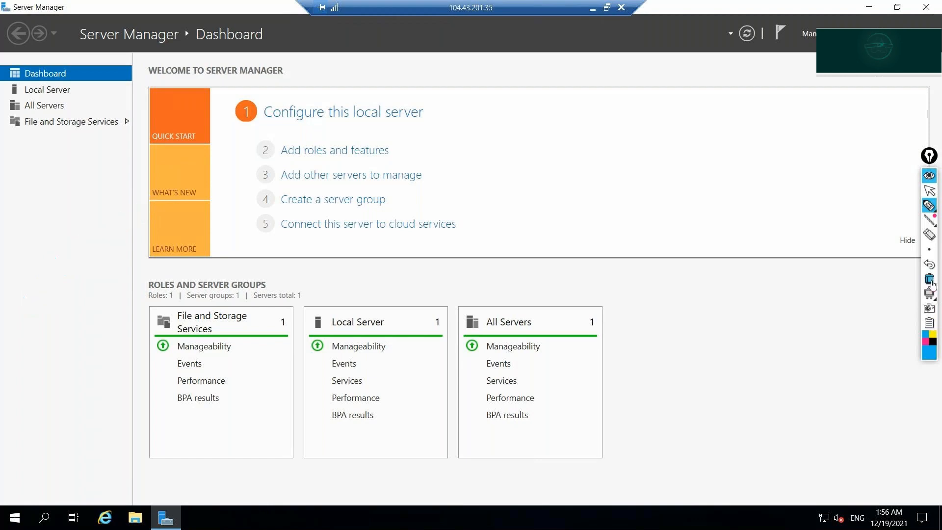
{"action": "left_click", "coordinate": [929, 190]}
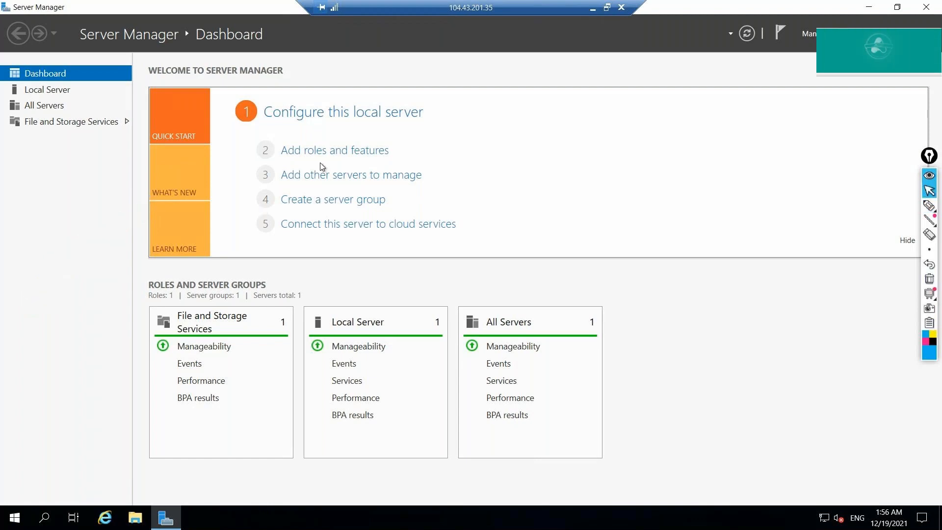
Open the Add Roles and Features wizard and advance to the installation type page.
{"action": "left_click", "coordinate": [319, 151]}
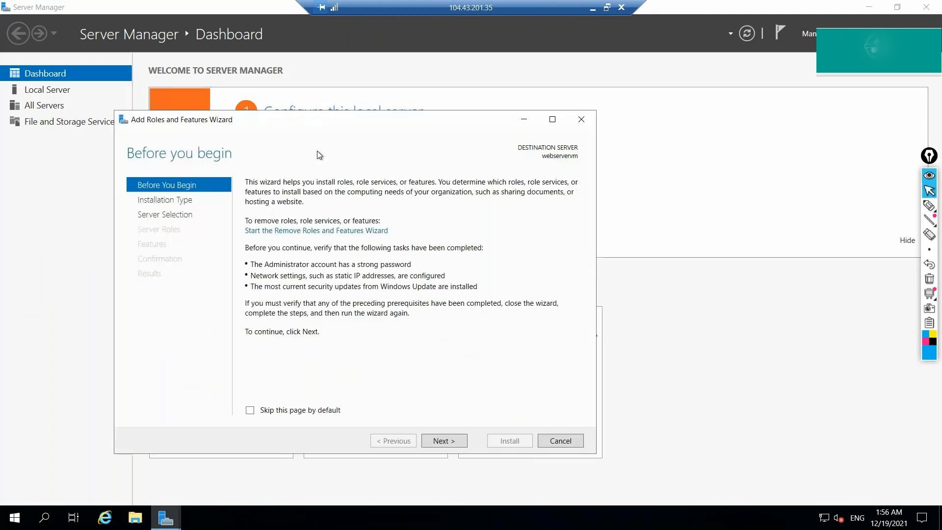
{"action": "left_click", "coordinate": [578, 120]}
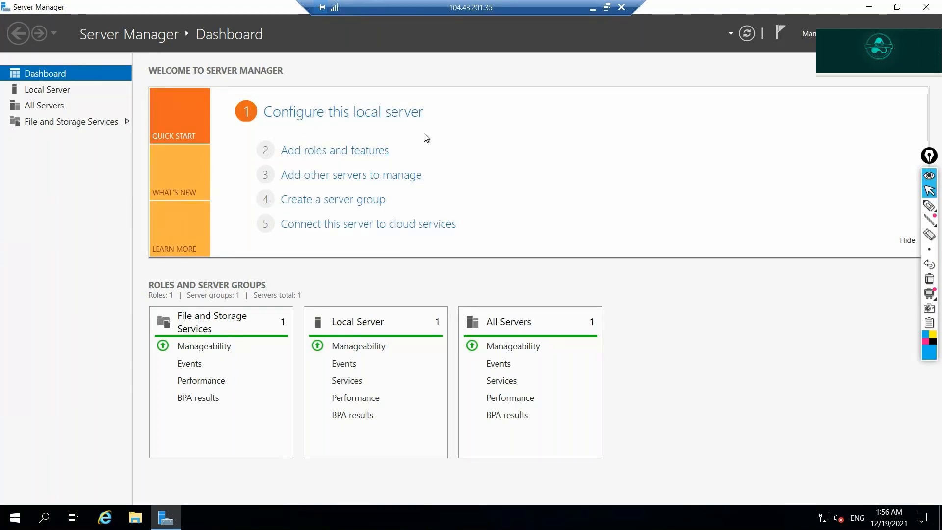
{"action": "left_click", "coordinate": [301, 156]}
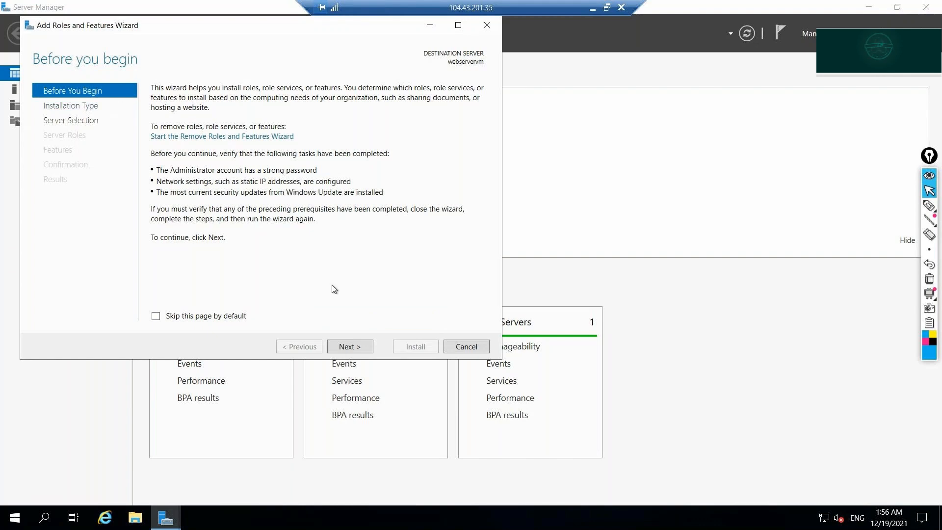
{"action": "left_click", "coordinate": [358, 347]}
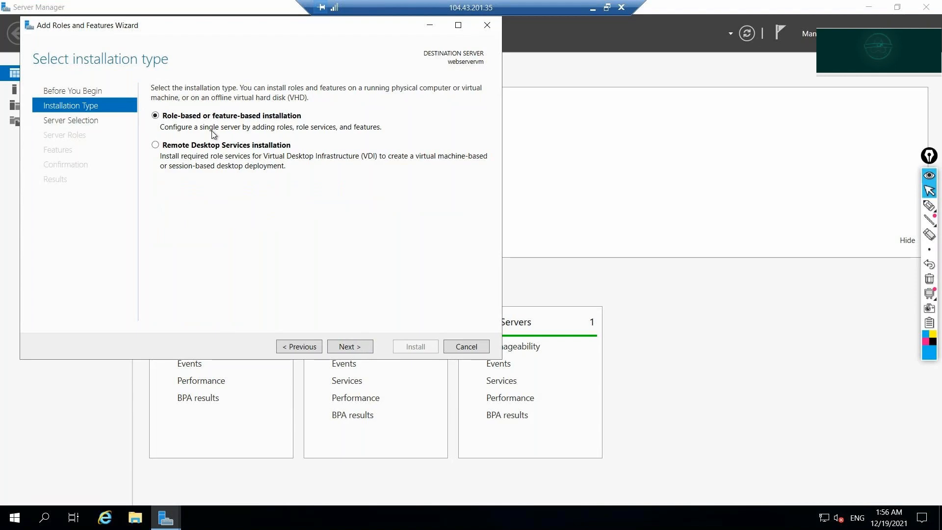
Keep Role-based or feature-based installation, pointing it out with an arrow, and continue to server selection.
{"action": "left_click", "coordinate": [930, 207]}
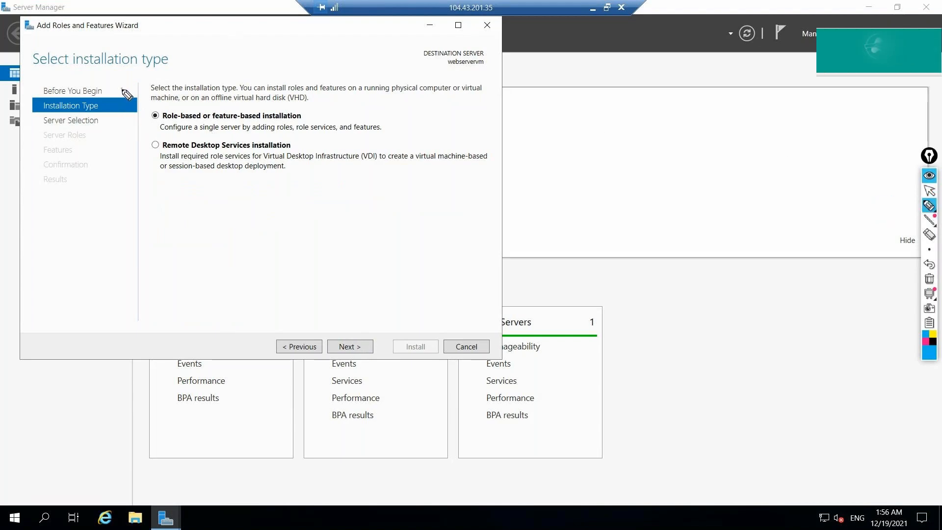
{"action": "mouse_move", "coordinate": [122, 89]}
{"action": "left_mouse_down"}
{"action": "mouse_move", "coordinate": [146, 115]}
{"action": "mouse_move", "coordinate": [307, 141]}
{"action": "mouse_move", "coordinate": [352, 129]}
{"action": "mouse_move", "coordinate": [283, 93]}
{"action": "mouse_move", "coordinate": [148, 117]}
{"action": "mouse_move", "coordinate": [166, 138]}
{"action": "left_mouse_up"}
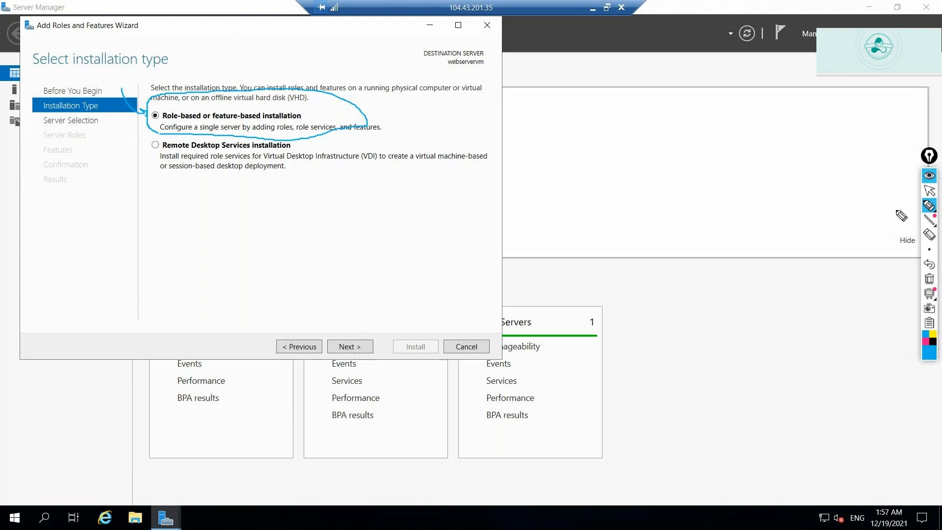
{"action": "left_click", "coordinate": [929, 278]}
{"action": "left_click", "coordinate": [928, 196]}
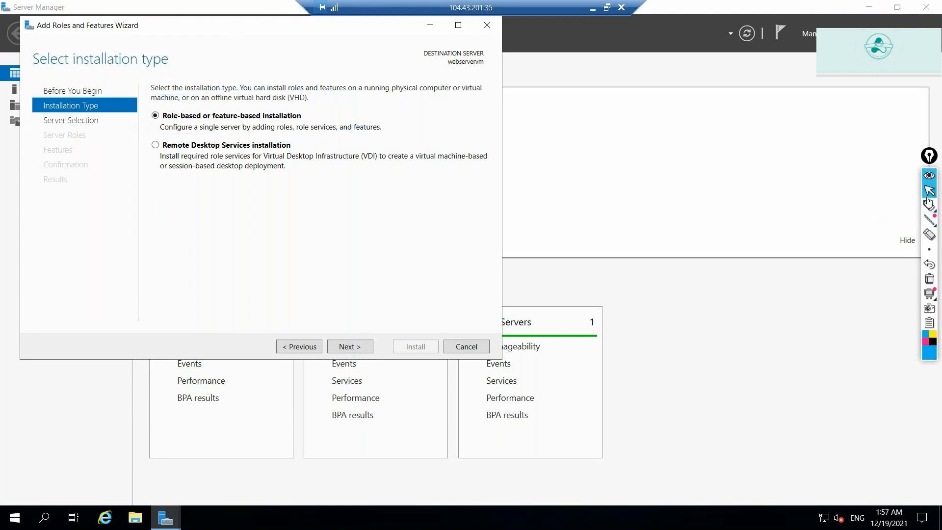
{"action": "left_click", "coordinate": [367, 346]}
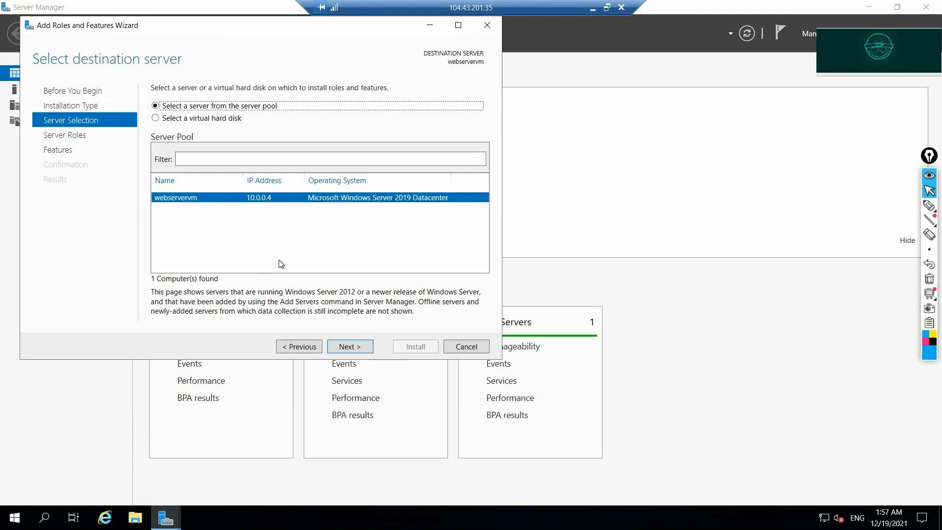
Go to Server Roles and annotate Web Server (IIS) with an arrow and 'IIS'.
{"action": "left_click", "coordinate": [359, 345]}
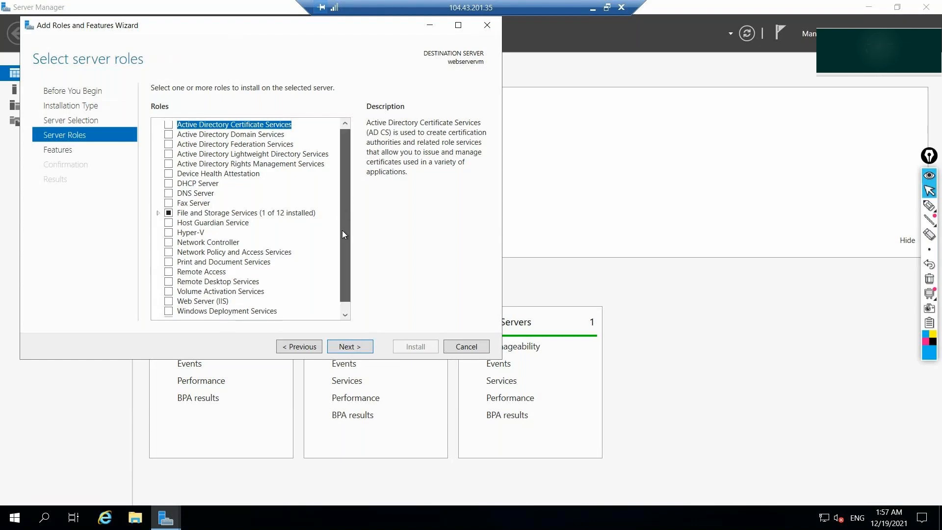
{"action": "scroll", "coordinate": [343, 231], "scroll_direction": "down", "scroll_amount": 1}
{"action": "scroll", "coordinate": [343, 234], "scroll_direction": "up", "scroll_amount": 1}
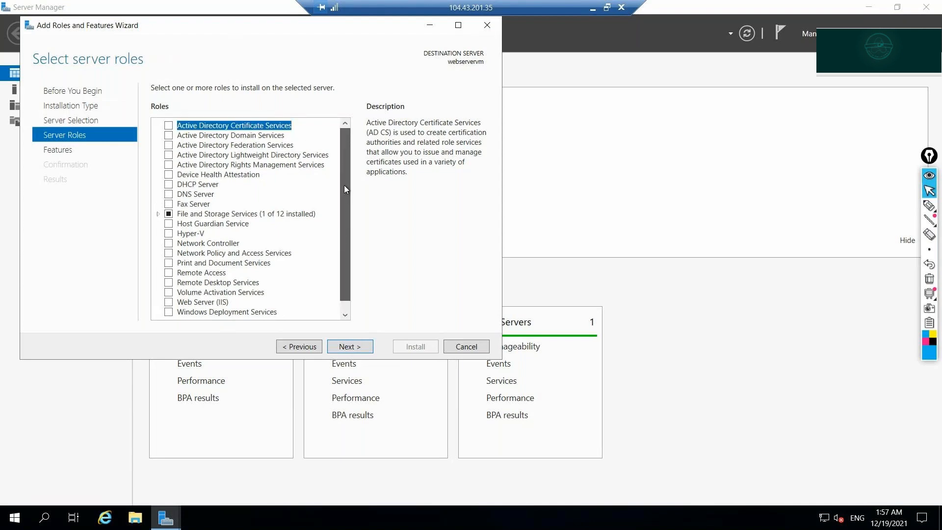
{"action": "scroll", "coordinate": [346, 236], "scroll_direction": "down", "scroll_amount": 1}
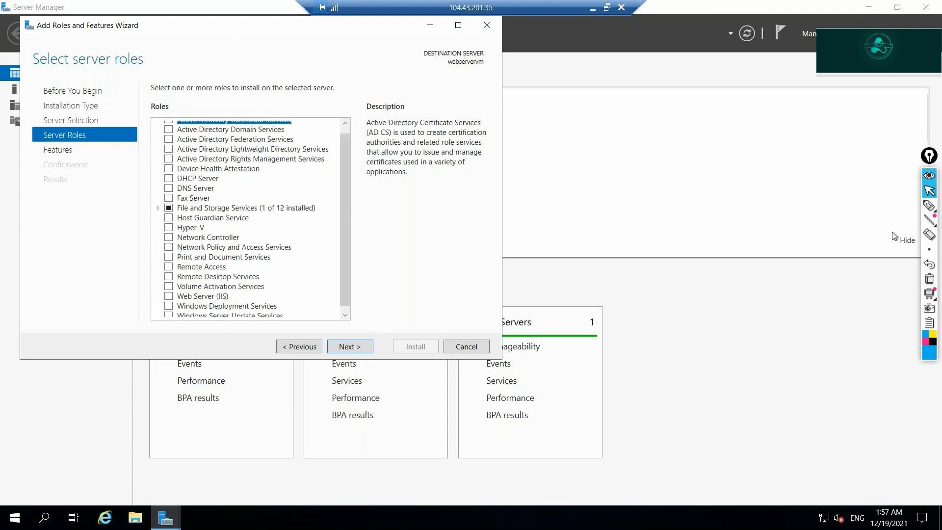
{"action": "left_click", "coordinate": [930, 206]}
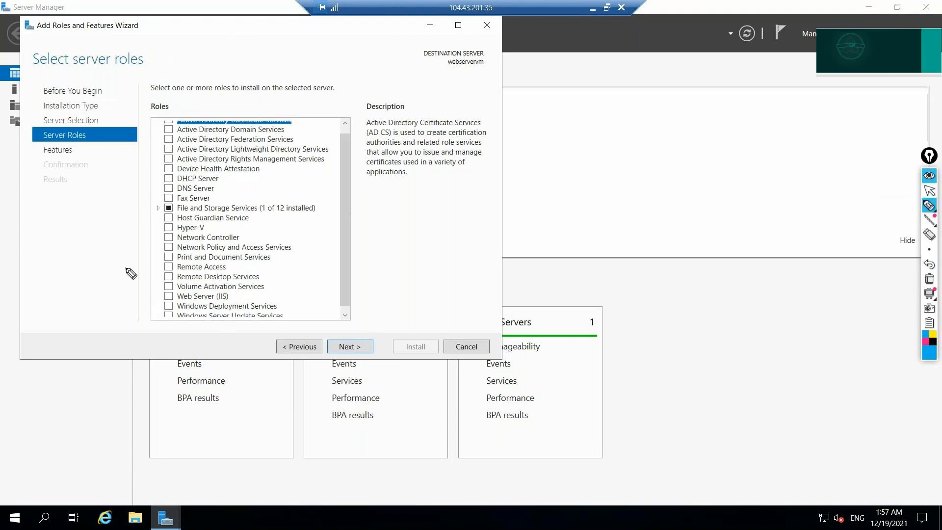
{"action": "mouse_move", "coordinate": [125, 268]}
{"action": "left_mouse_down"}
{"action": "mouse_move", "coordinate": [134, 288]}
{"action": "mouse_move", "coordinate": [157, 295]}
{"action": "left_mouse_up"}
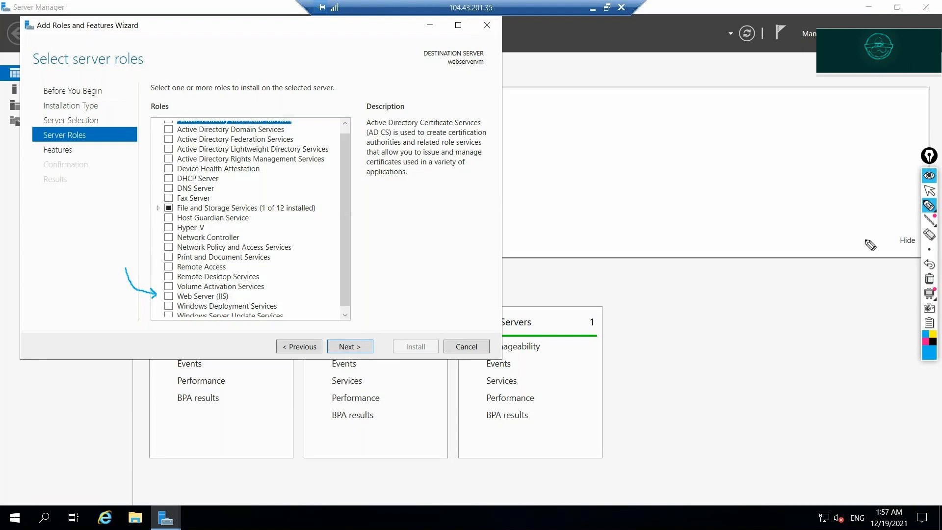
{"action": "left_click", "coordinate": [938, 206]}
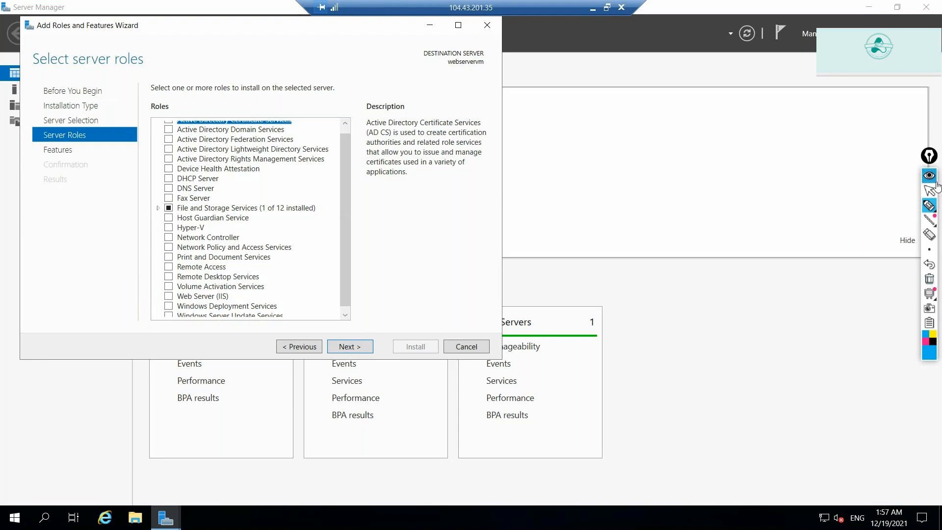
{"action": "mouse_move", "coordinate": [679, 163]}
{"action": "left_mouse_down"}
{"action": "mouse_move", "coordinate": [689, 209]}
{"action": "mouse_move", "coordinate": [700, 203]}
{"action": "left_mouse_up"}
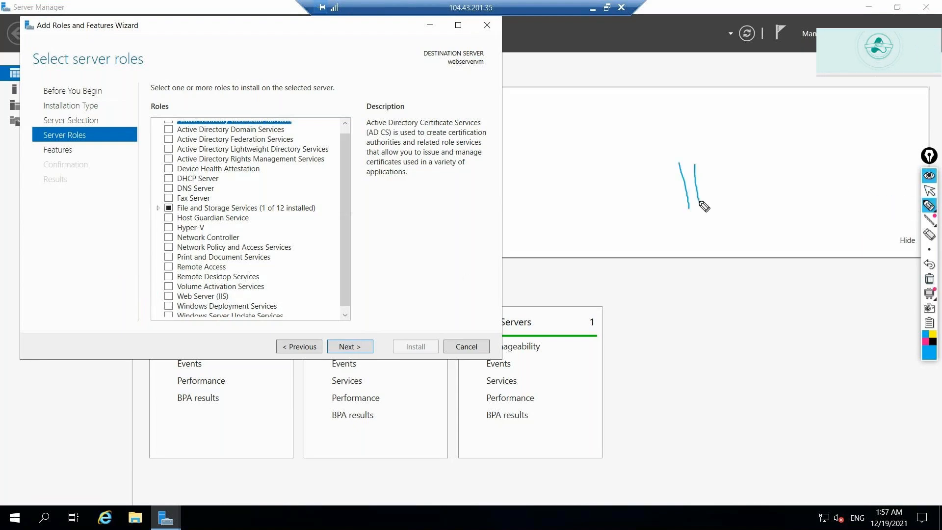
{"action": "mouse_move", "coordinate": [718, 168]}
{"action": "left_mouse_down"}
{"action": "mouse_move", "coordinate": [710, 189]}
{"action": "mouse_move", "coordinate": [756, 167]}
{"action": "mouse_move", "coordinate": [756, 183]}
{"action": "left_mouse_up"}
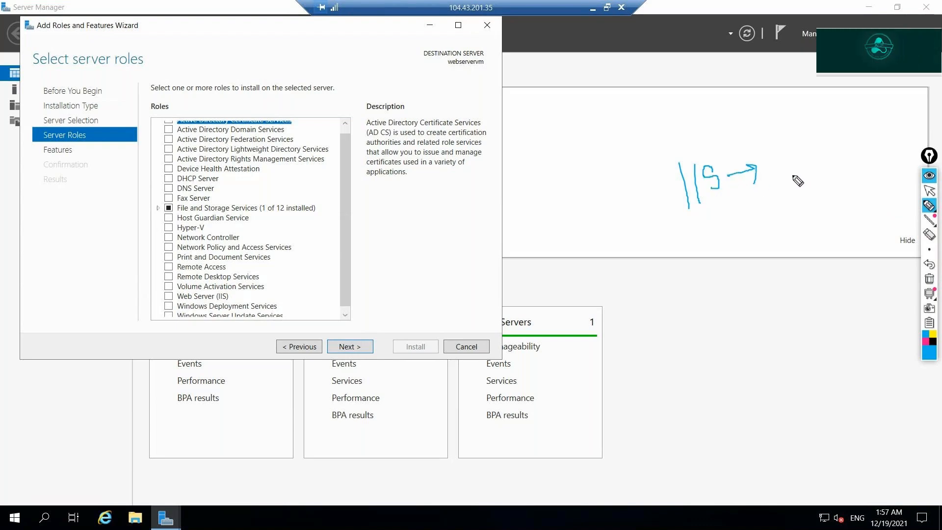
{"action": "left_click", "coordinate": [929, 279]}
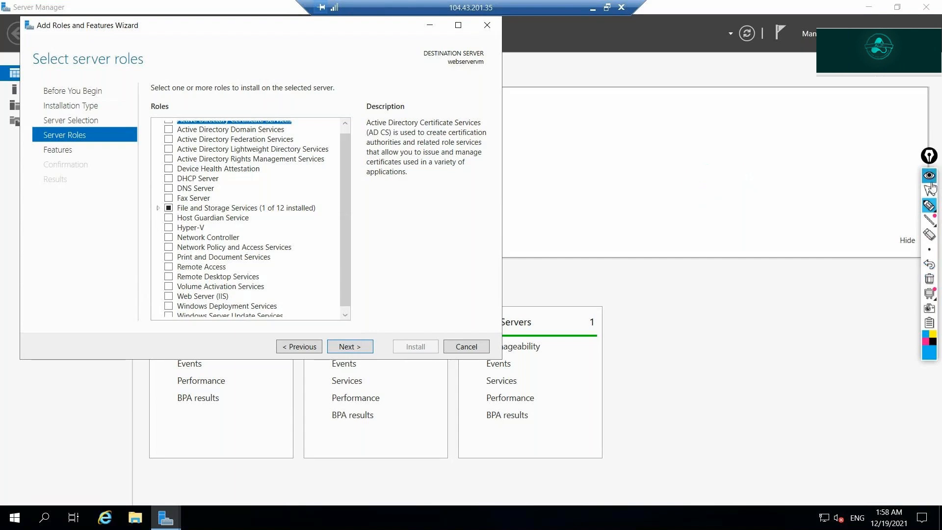
{"action": "left_click", "coordinate": [930, 190]}
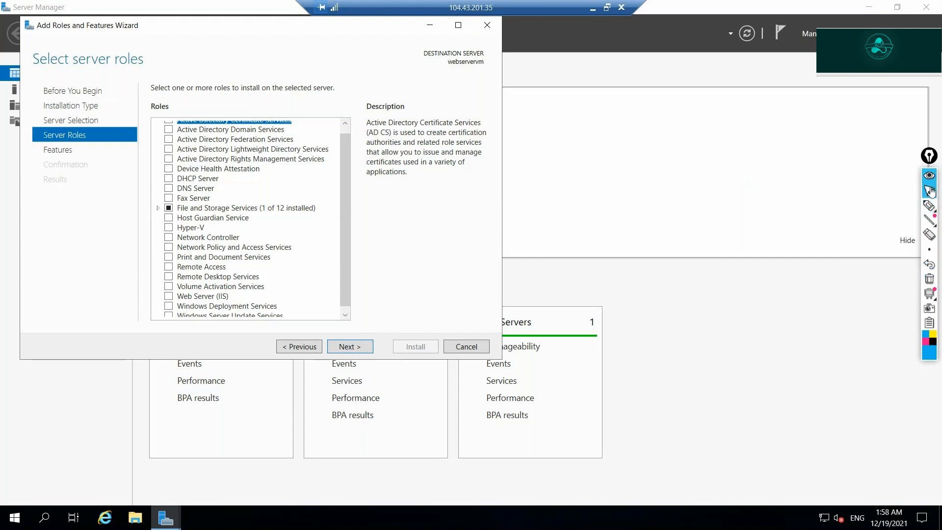
Select Web Server (IIS) with its management tools and default role services, then Install.
{"action": "left_click", "coordinate": [168, 298]}
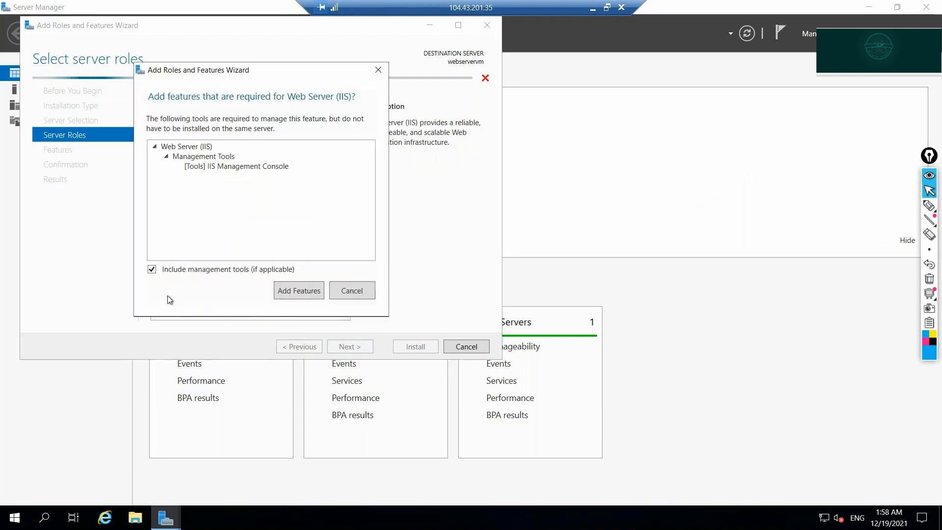
{"action": "left_click", "coordinate": [296, 289]}
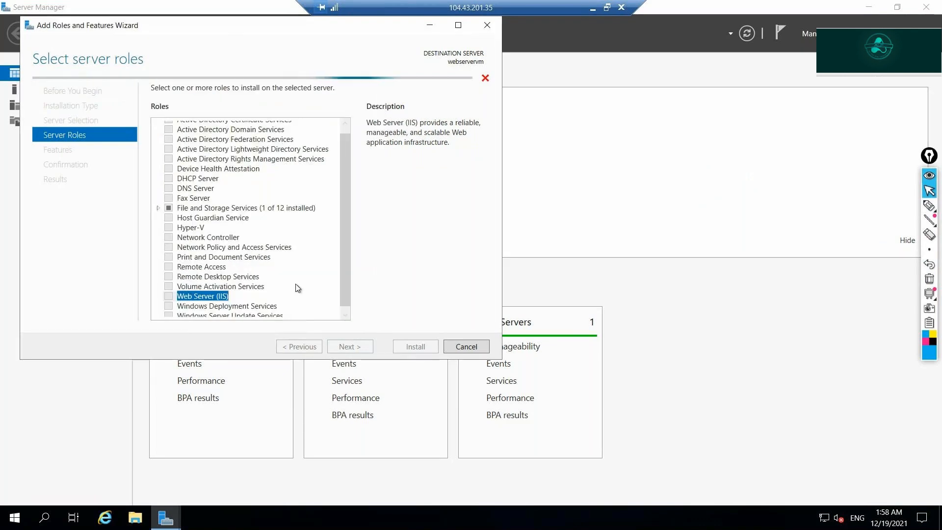
{"action": "left_click", "coordinate": [368, 348]}
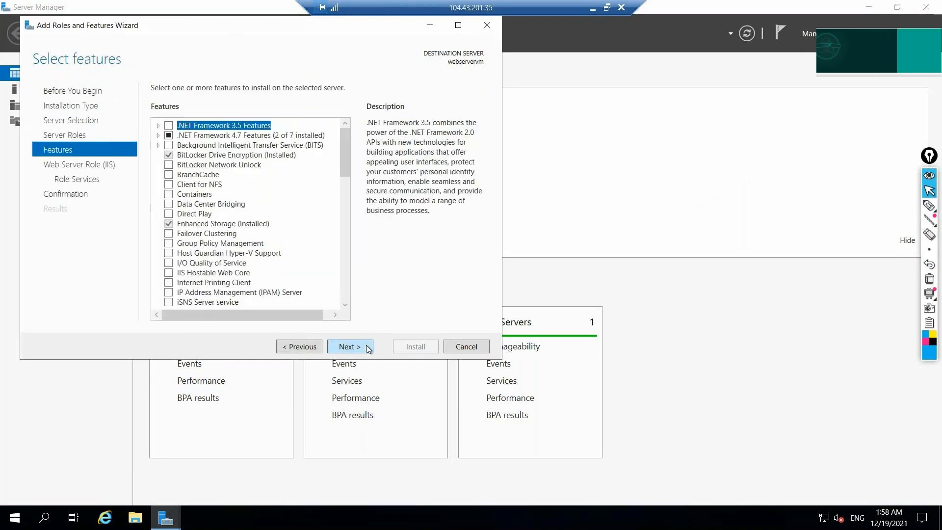
{"action": "left_click", "coordinate": [368, 348]}
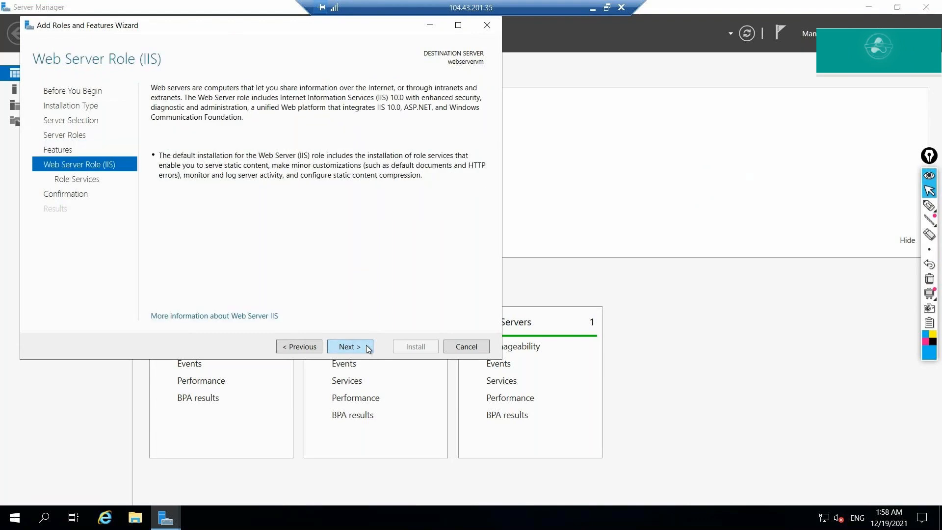
{"action": "left_click", "coordinate": [369, 348]}
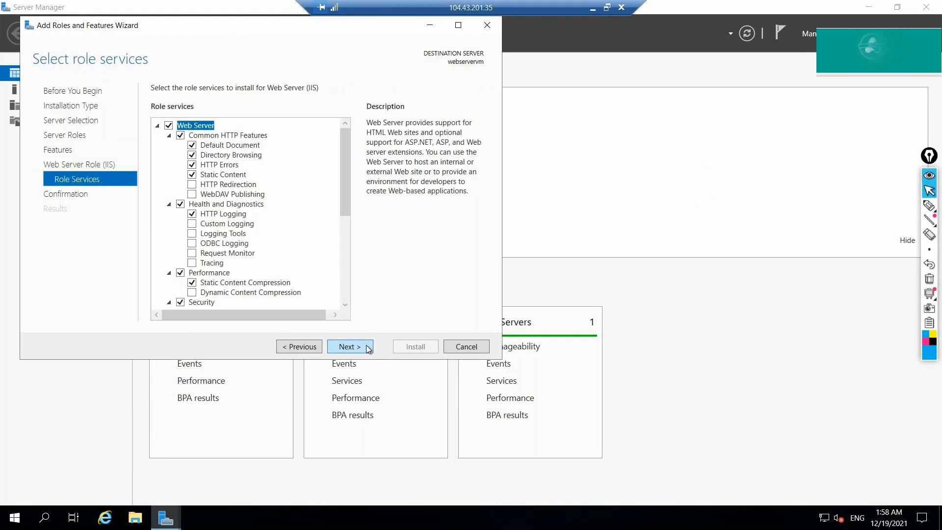
{"action": "left_click", "coordinate": [368, 346]}
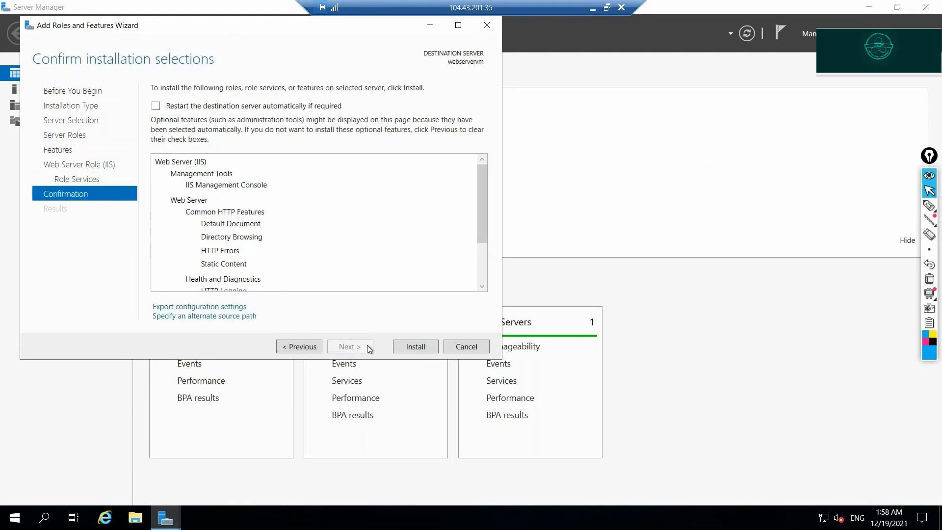
{"action": "left_click", "coordinate": [416, 347]}
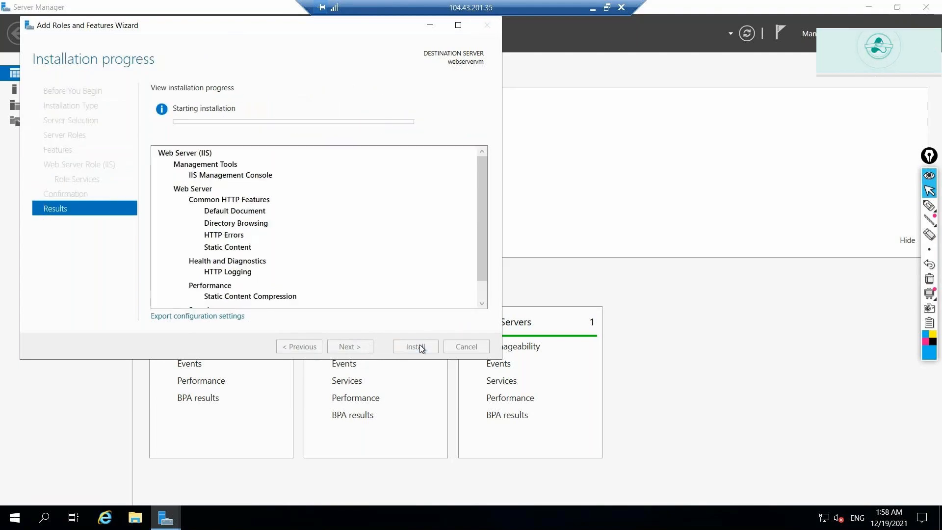
Hand-write notes 'Add', 'win', 'IIS' and 'WIN' with an arrow over the installation progress.
{"action": "left_click", "coordinate": [929, 205]}
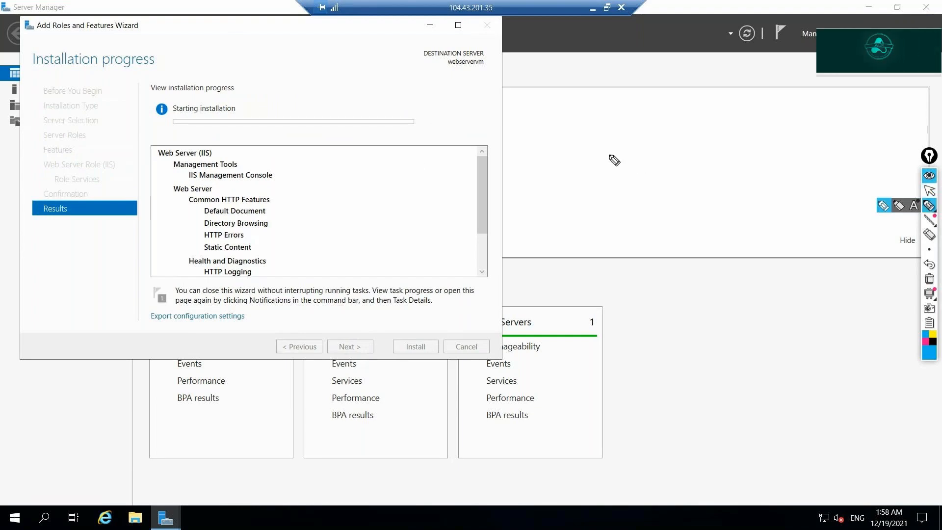
{"action": "mouse_move", "coordinate": [618, 191]}
{"action": "left_mouse_down"}
{"action": "mouse_move", "coordinate": [611, 167]}
{"action": "mouse_move", "coordinate": [630, 155]}
{"action": "mouse_move", "coordinate": [638, 185]}
{"action": "mouse_move", "coordinate": [634, 170]}
{"action": "mouse_move", "coordinate": [646, 150]}
{"action": "mouse_move", "coordinate": [664, 167]}
{"action": "mouse_move", "coordinate": [668, 202]}
{"action": "mouse_move", "coordinate": [678, 197]}
{"action": "mouse_move", "coordinate": [685, 228]}
{"action": "mouse_move", "coordinate": [703, 215]}
{"action": "mouse_move", "coordinate": [710, 226]}
{"action": "mouse_move", "coordinate": [707, 271]}
{"action": "mouse_move", "coordinate": [711, 264]}
{"action": "left_mouse_up"}
{"action": "left_click", "coordinate": [691, 212]}
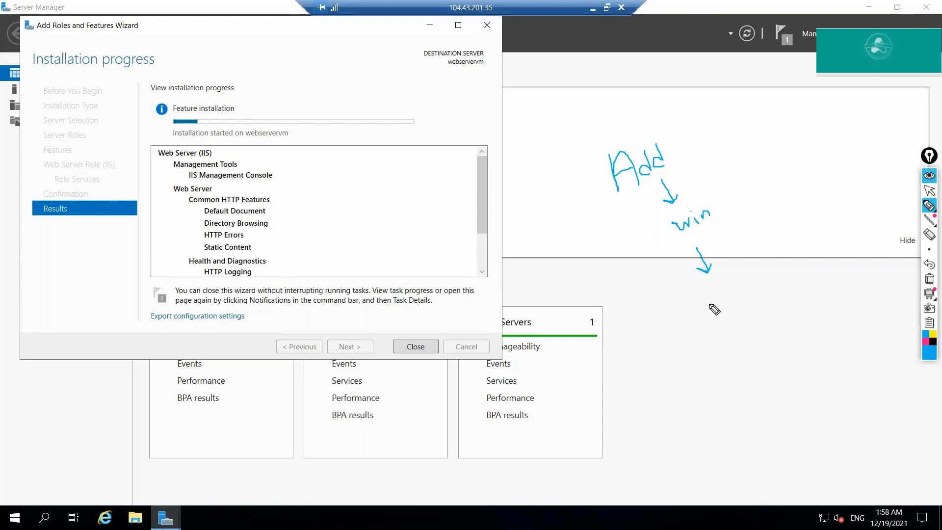
{"action": "mouse_move", "coordinate": [705, 295]}
{"action": "left_mouse_down"}
{"action": "mouse_move", "coordinate": [714, 308]}
{"action": "mouse_move", "coordinate": [742, 300]}
{"action": "mouse_move", "coordinate": [750, 282]}
{"action": "mouse_move", "coordinate": [759, 284]}
{"action": "mouse_move", "coordinate": [753, 291]}
{"action": "mouse_move", "coordinate": [766, 279]}
{"action": "mouse_move", "coordinate": [778, 289]}
{"action": "mouse_move", "coordinate": [814, 245]}
{"action": "left_mouse_up"}
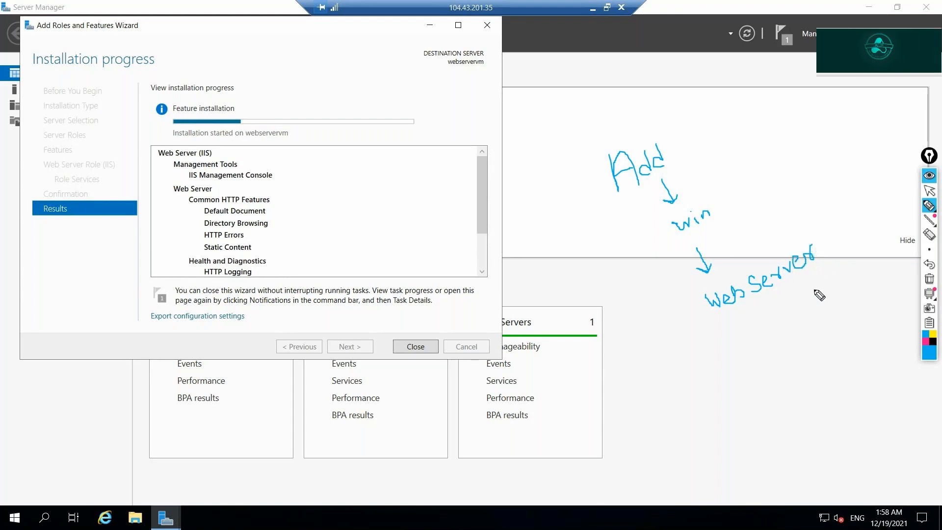
{"action": "mouse_move", "coordinate": [785, 184]}
{"action": "left_mouse_down"}
{"action": "mouse_move", "coordinate": [793, 200]}
{"action": "mouse_move", "coordinate": [809, 194]}
{"action": "mouse_move", "coordinate": [807, 178]}
{"action": "mouse_move", "coordinate": [819, 185]}
{"action": "mouse_move", "coordinate": [808, 191]}
{"action": "mouse_move", "coordinate": [781, 172]}
{"action": "mouse_move", "coordinate": [835, 202]}
{"action": "mouse_move", "coordinate": [791, 158]}
{"action": "left_mouse_up"}
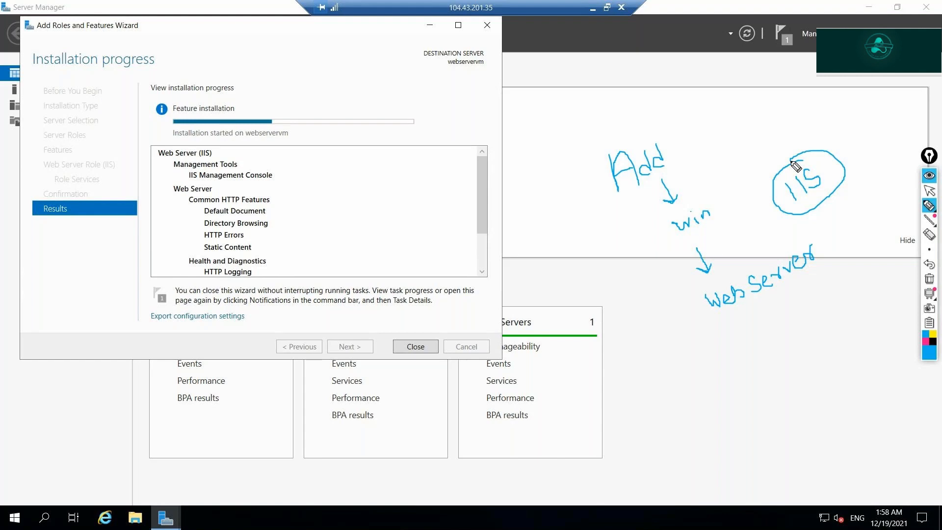
{"action": "mouse_move", "coordinate": [535, 234]}
{"action": "left_mouse_down"}
{"action": "mouse_move", "coordinate": [541, 244]}
{"action": "mouse_move", "coordinate": [579, 215]}
{"action": "mouse_move", "coordinate": [591, 294]}
{"action": "mouse_move", "coordinate": [600, 275]}
{"action": "mouse_move", "coordinate": [615, 293]}
{"action": "mouse_move", "coordinate": [626, 275]}
{"action": "mouse_move", "coordinate": [615, 312]}
{"action": "mouse_move", "coordinate": [668, 273]}
{"action": "mouse_move", "coordinate": [682, 275]}
{"action": "mouse_move", "coordinate": [676, 269]}
{"action": "left_mouse_up"}
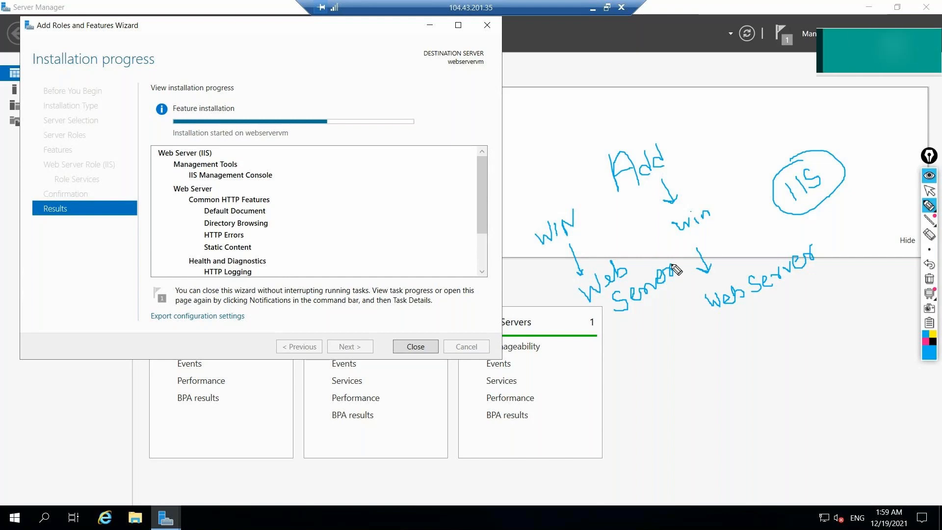
Clear the annotations and minimize the remote session to reveal the Azure portal.
{"action": "left_click", "coordinate": [930, 279]}
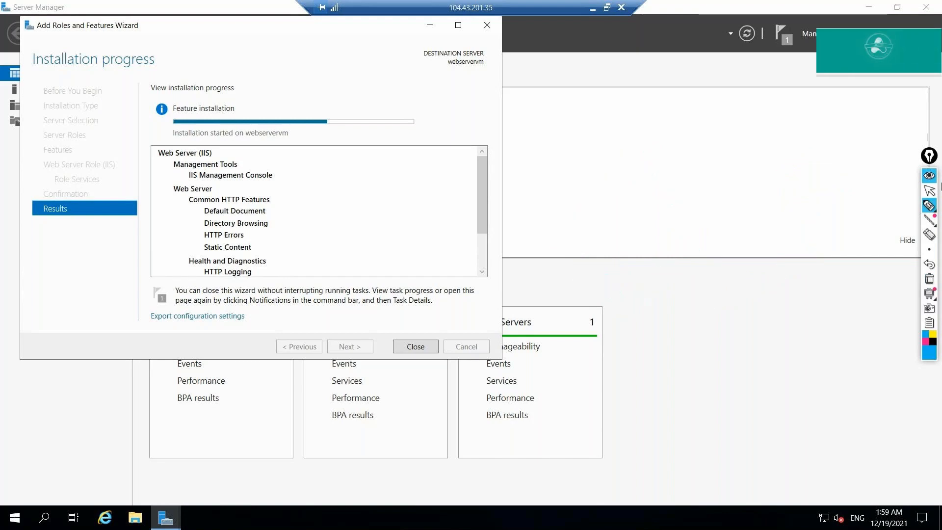
{"action": "left_click", "coordinate": [930, 191]}
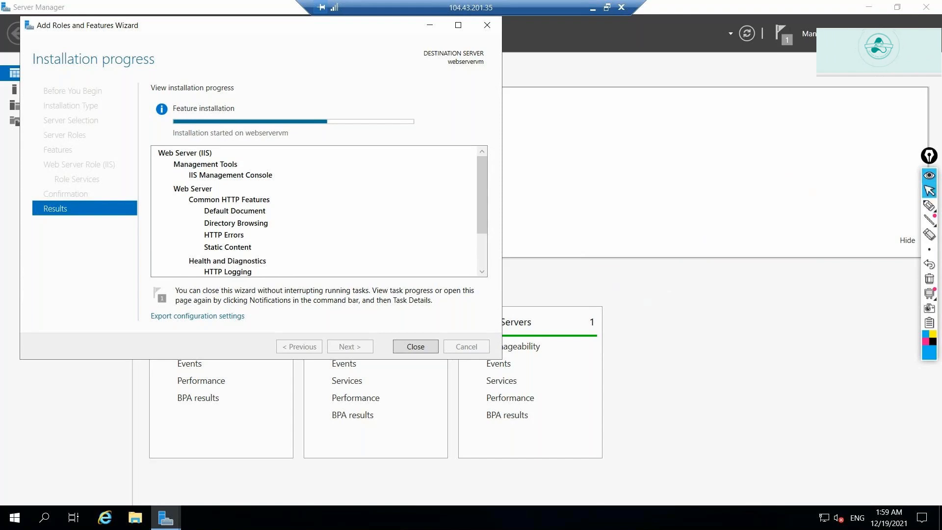
{"action": "left_click", "coordinate": [593, 9]}
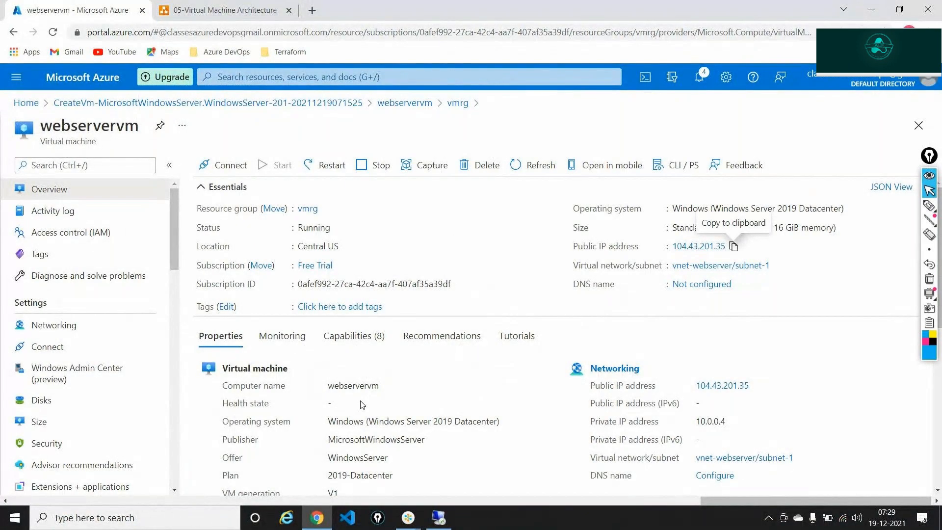
Highlight webservervm's operating system on the Azure Overview, then restore the remote desktop session.
{"action": "left_click", "coordinate": [408, 517]}
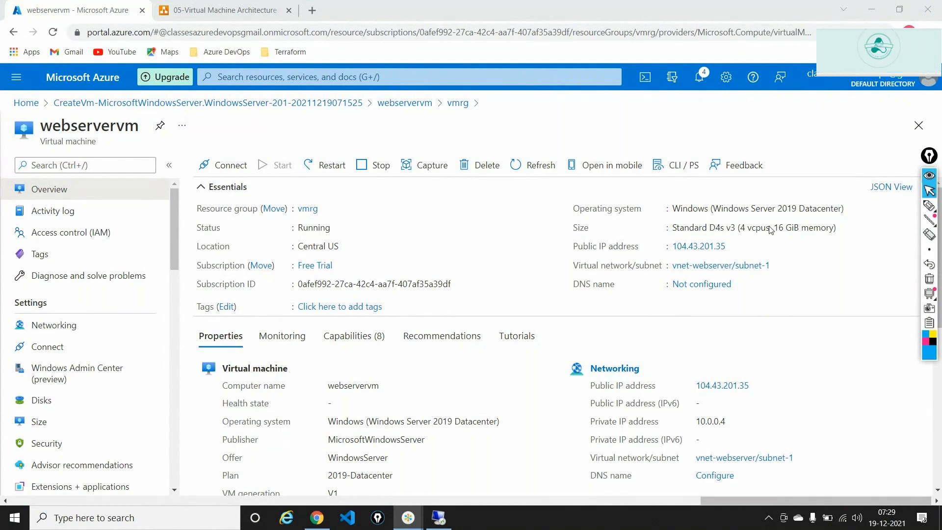
{"action": "left_click_drag", "start_coordinate": [673, 208], "coordinate": [848, 208]}
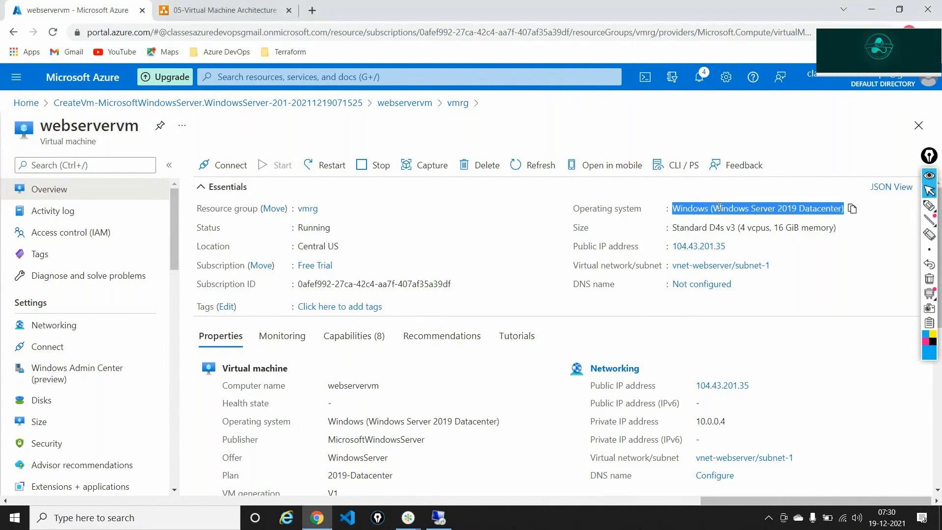
{"action": "left_click", "coordinate": [444, 513]}
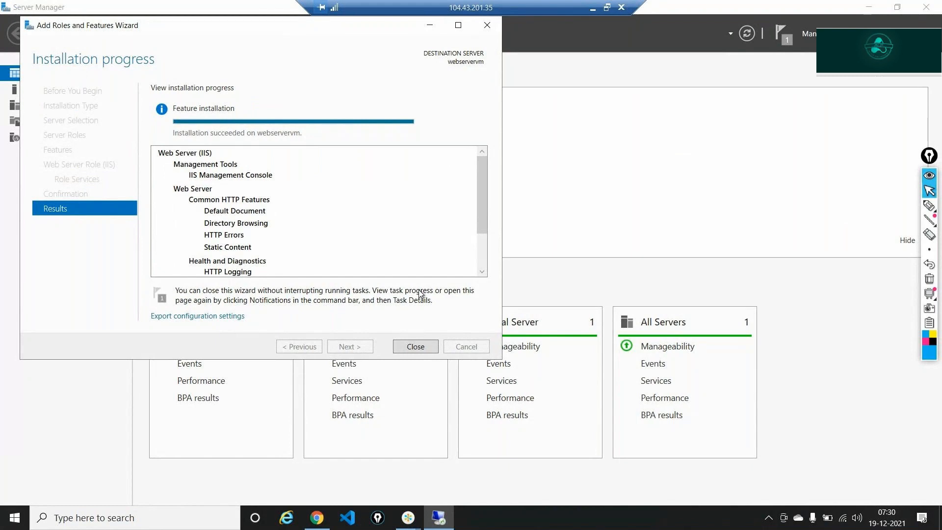
{"action": "right_click", "coordinate": [570, 525]}
{"action": "left_click", "coordinate": [696, 179]}
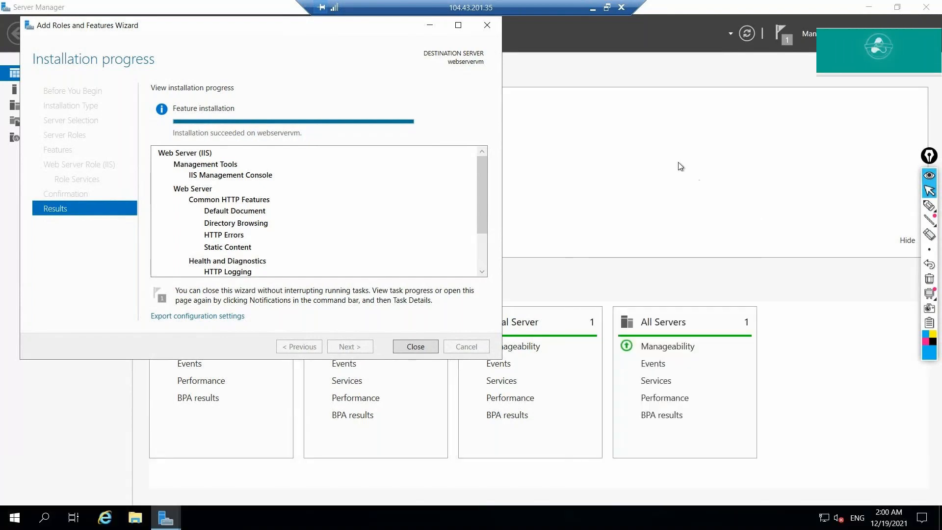
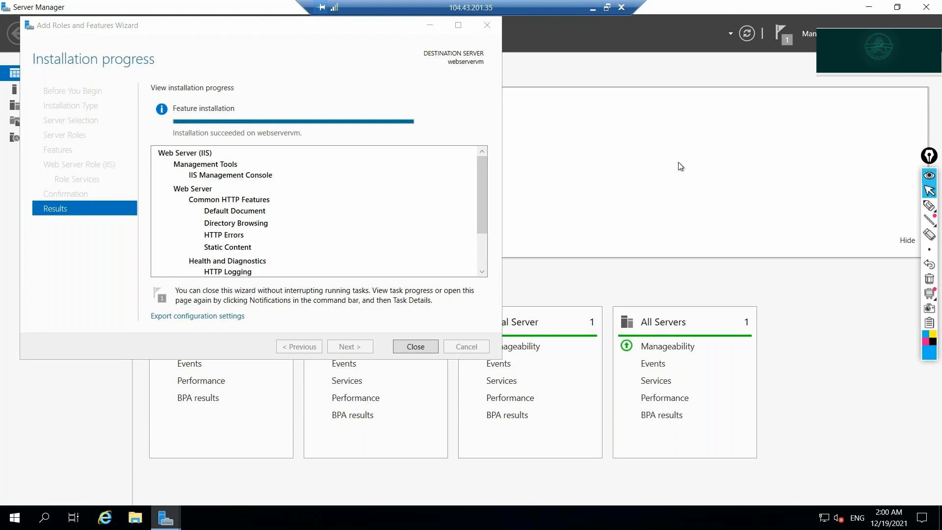
Close the completed IIS installation wizard and minimize the remote session to the Azure portal.
{"action": "left_click", "coordinate": [413, 346]}
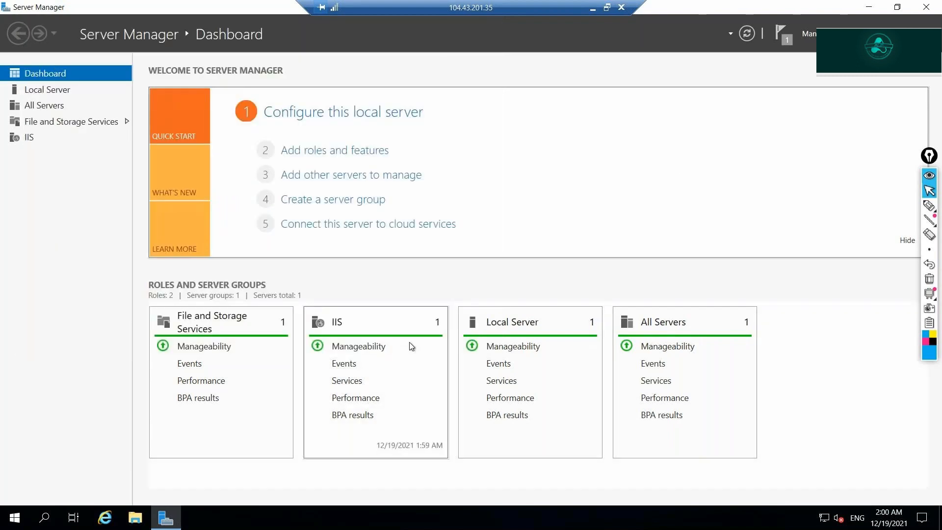
{"action": "left_click", "coordinate": [592, 10]}
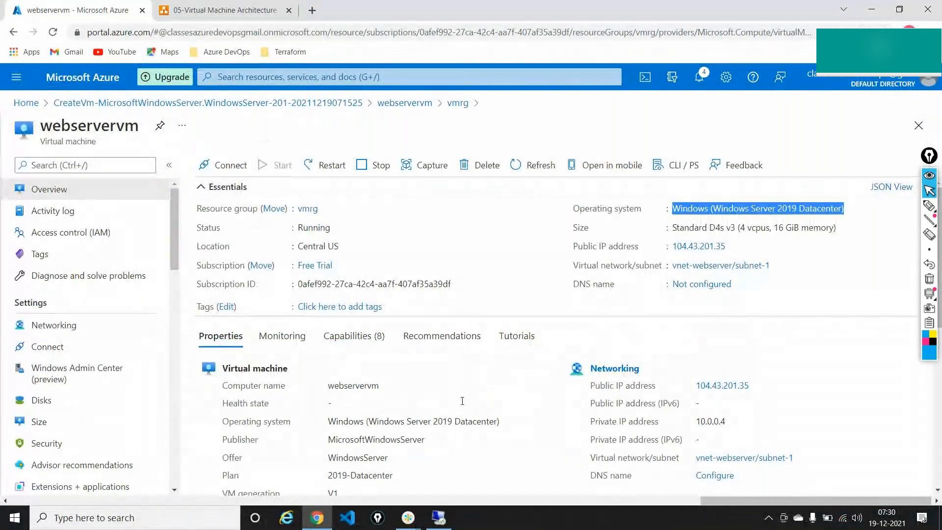
Copy webservervm's public IP 104.43.201.35 and open a new browser tab.
{"action": "left_click", "coordinate": [746, 253]}
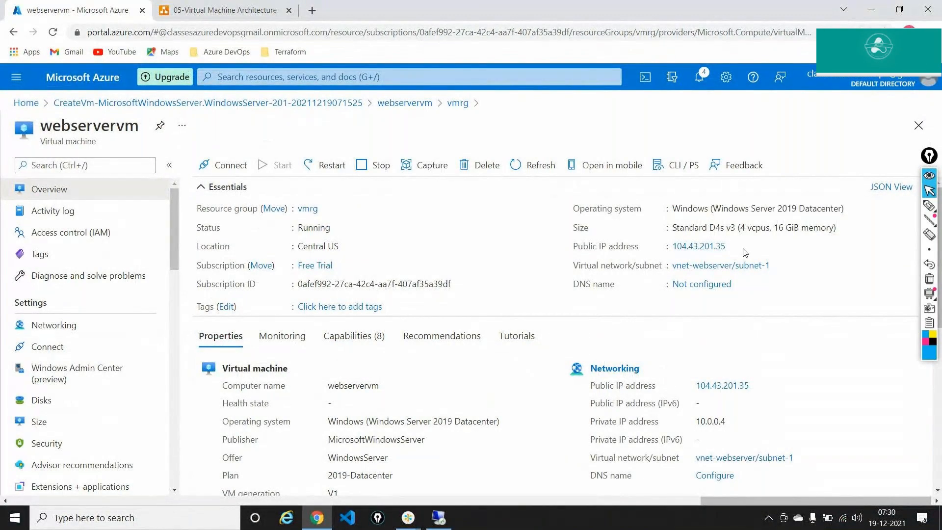
{"action": "mouse_move", "coordinate": [735, 251]}
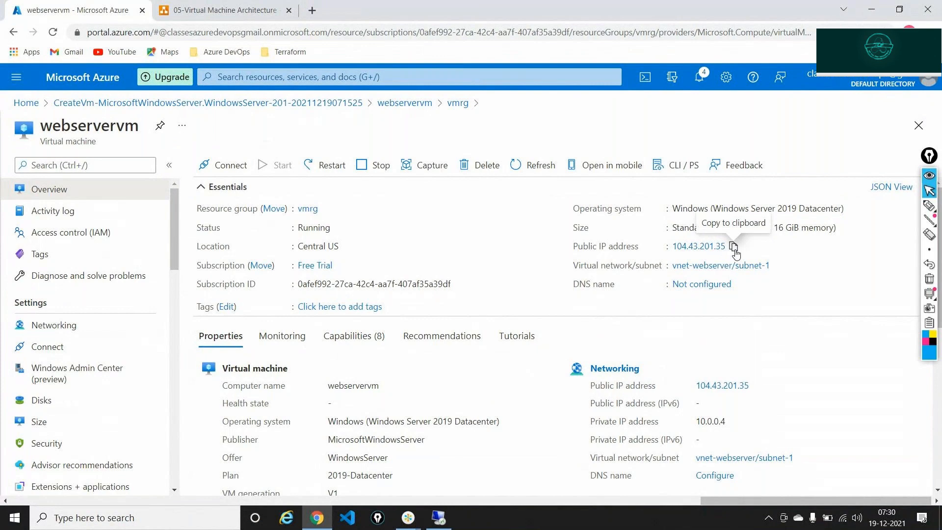
{"action": "left_click", "coordinate": [735, 246]}
{"action": "key", "text": "ctrl+t"}
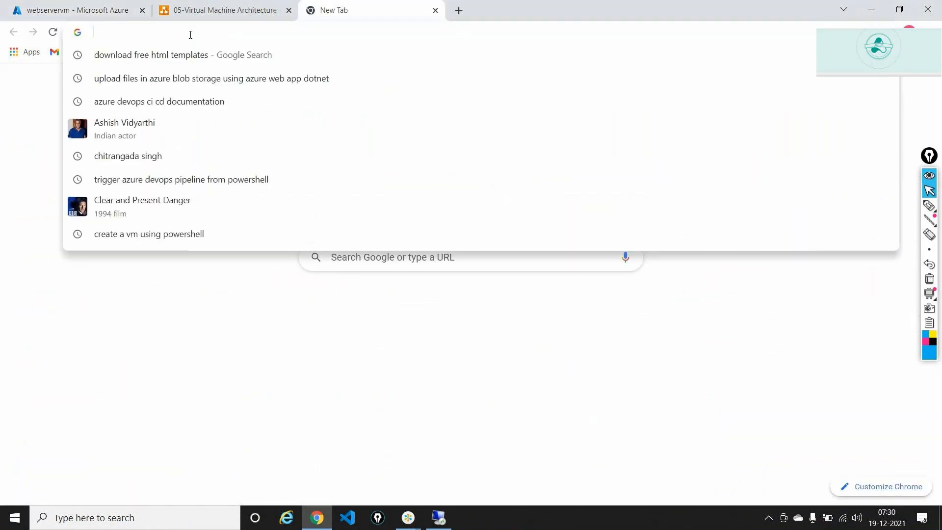
Load 104.43.201.35 to show the IIS welcome page, mark its graphic, and restore the remote session.
{"action": "key", "text": "ctrl+v"}
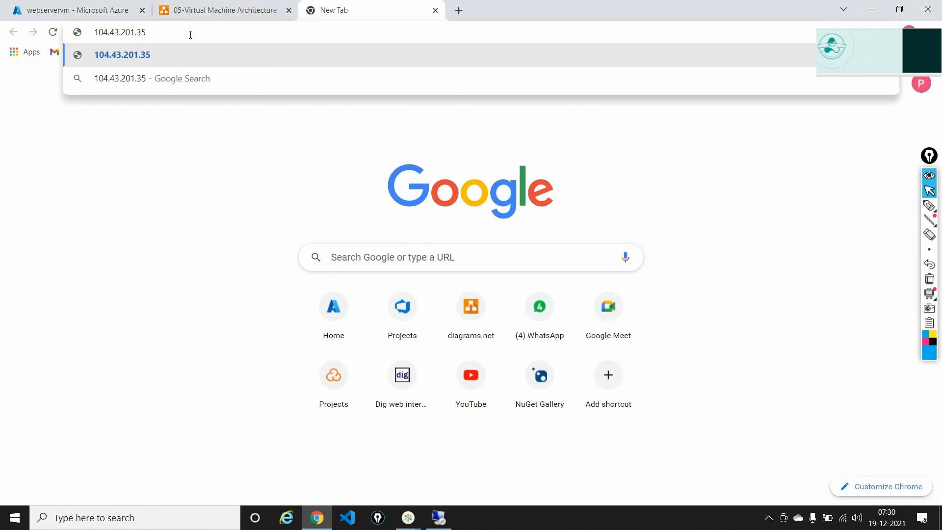
{"action": "key", "text": "Return"}
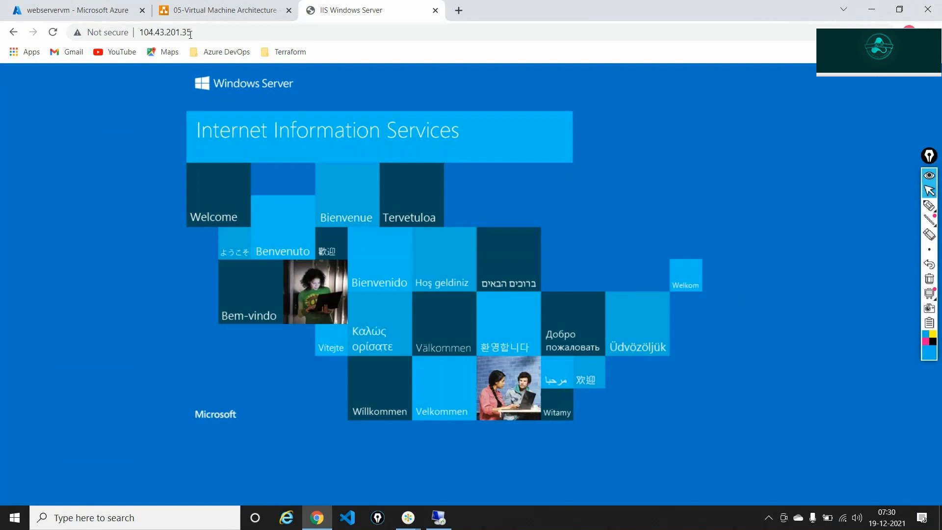
{"action": "left_click", "coordinate": [930, 206]}
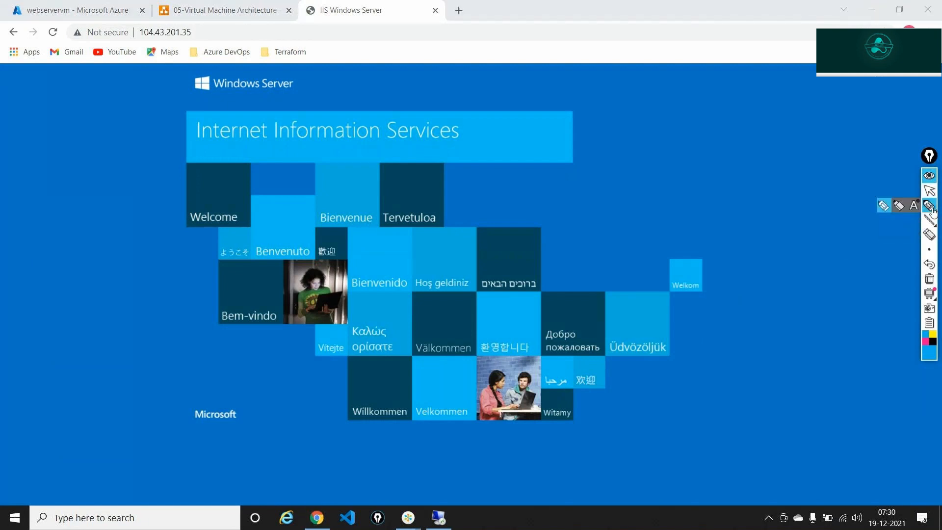
{"action": "left_click_drag", "start_coordinate": [150, 103], "coordinate": [189, 141]}
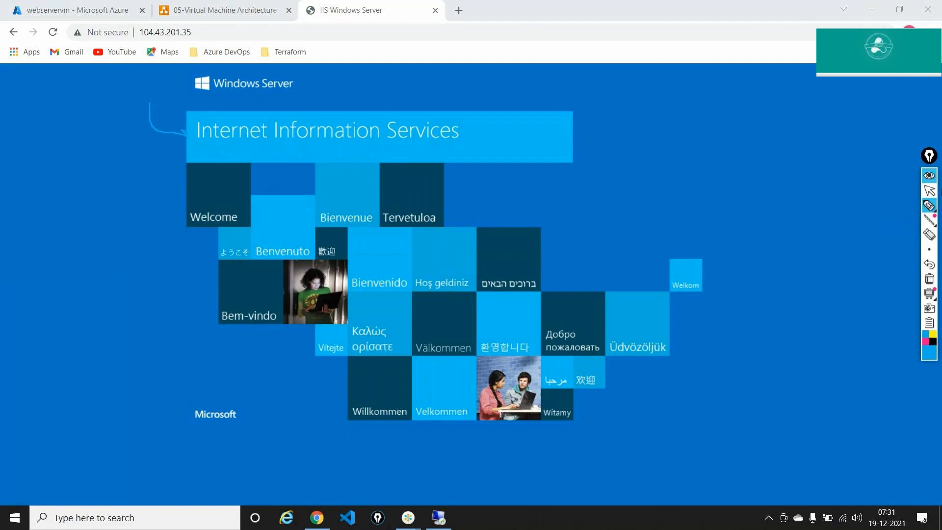
{"action": "left_click", "coordinate": [929, 190]}
{"action": "left_click", "coordinate": [432, 513]}
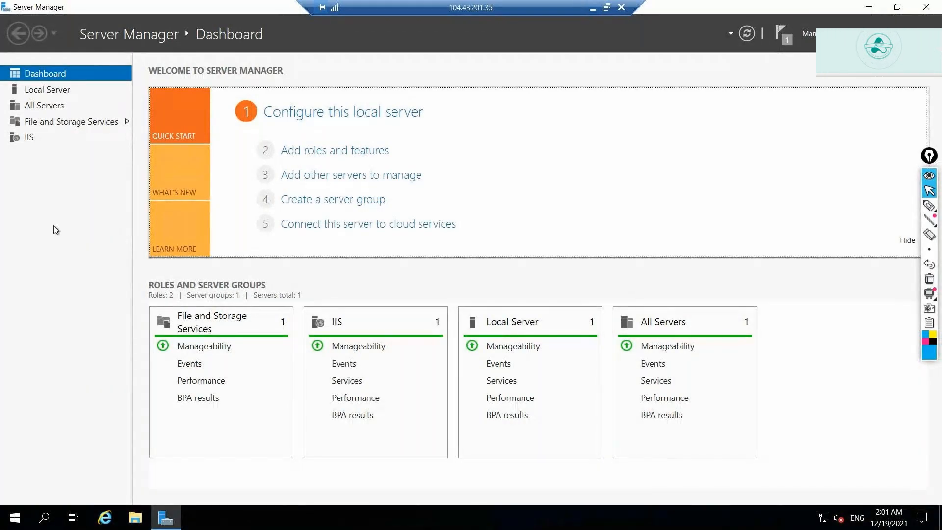
Point out the IIS role in Server Manager, compare it with the browser page, then close Server Manager.
{"action": "left_click", "coordinate": [929, 205]}
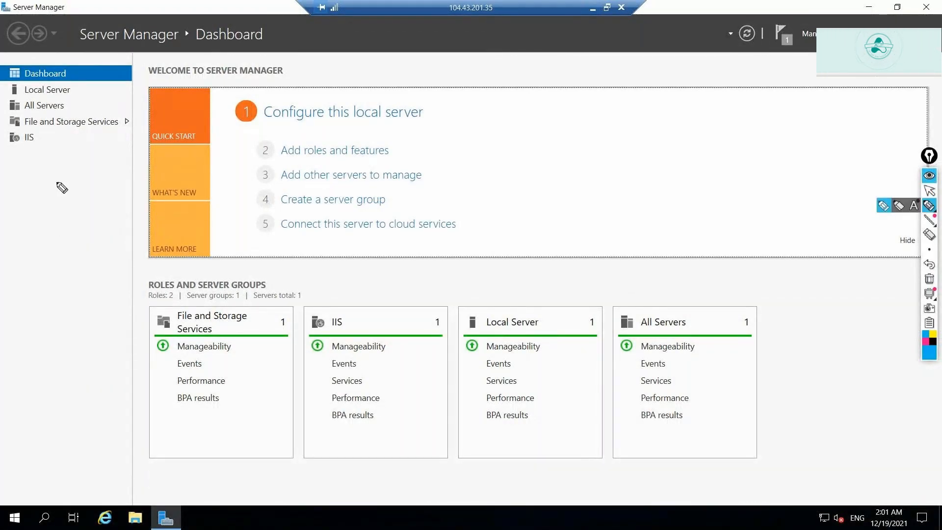
{"action": "mouse_move", "coordinate": [39, 180]}
{"action": "left_mouse_down"}
{"action": "mouse_move", "coordinate": [29, 144]}
{"action": "mouse_move", "coordinate": [43, 156]}
{"action": "left_mouse_up"}
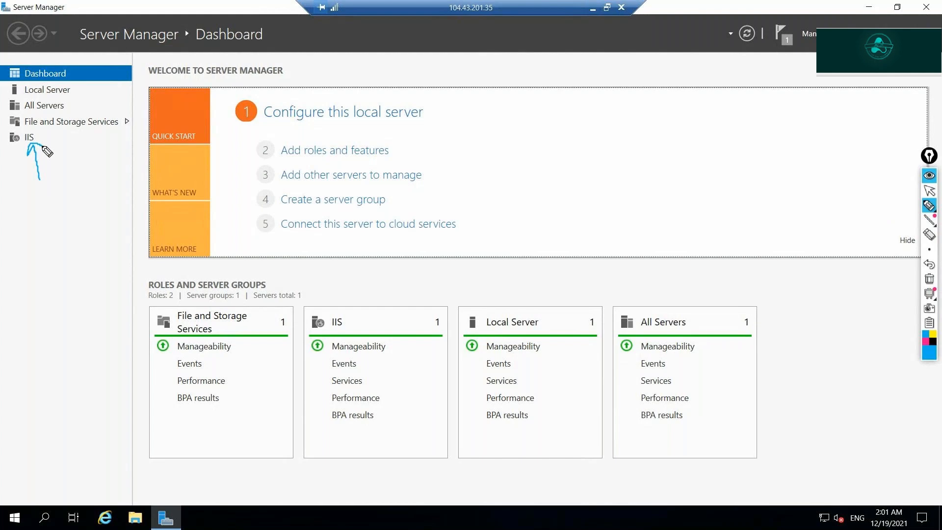
{"action": "left_click", "coordinate": [929, 279]}
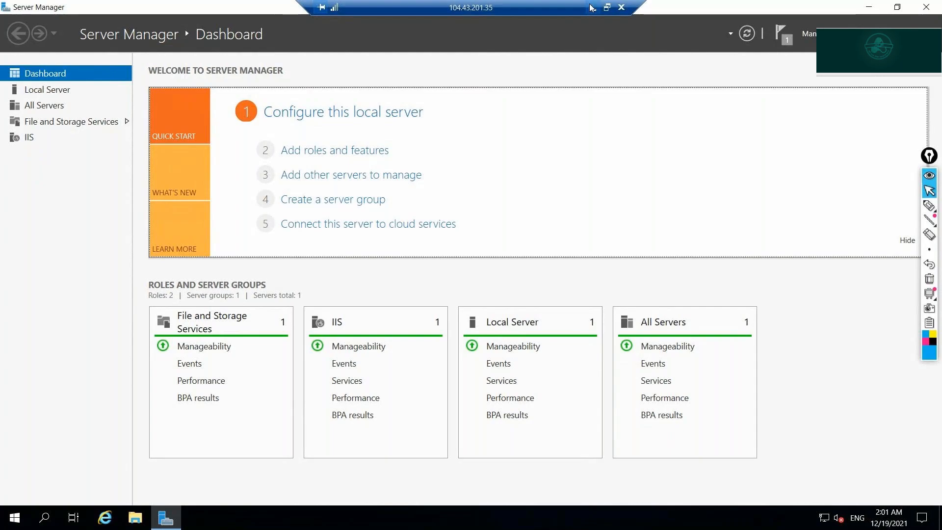
{"action": "left_click", "coordinate": [591, 8]}
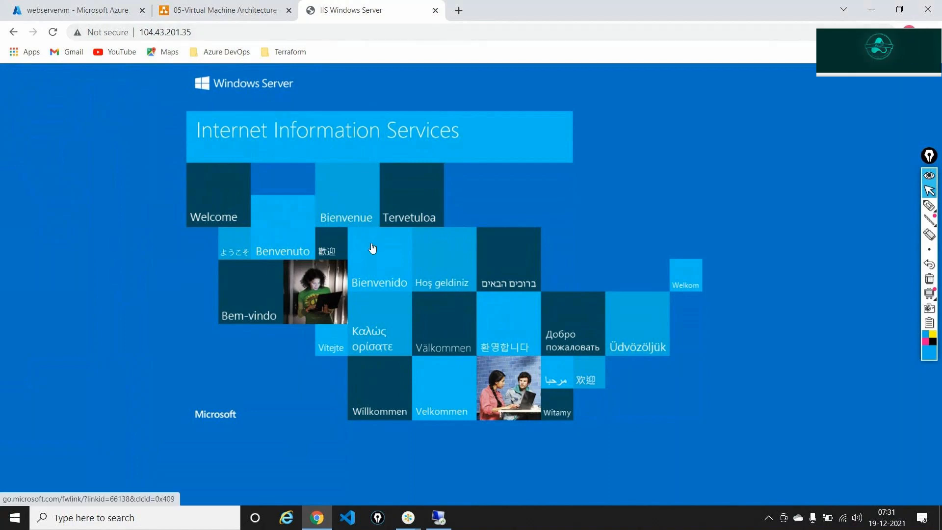
{"action": "left_click", "coordinate": [436, 518]}
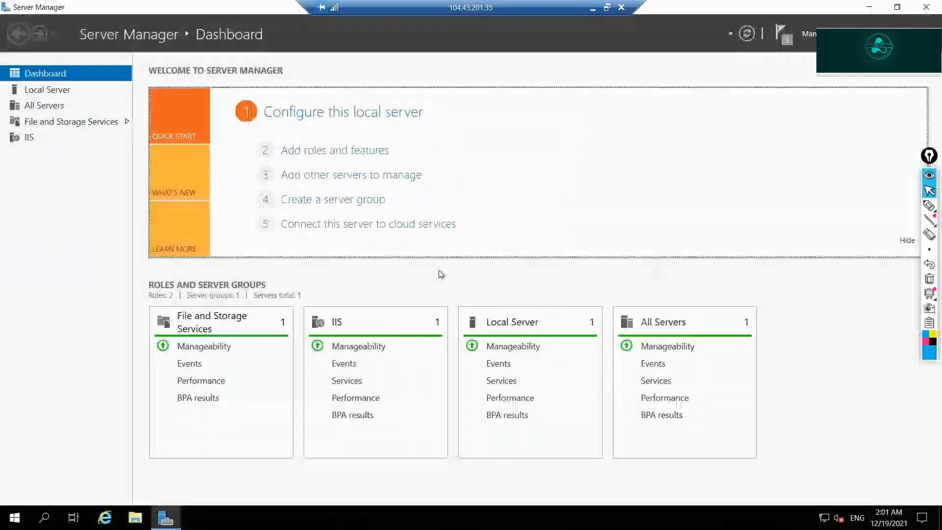
{"action": "left_click", "coordinate": [937, 5]}
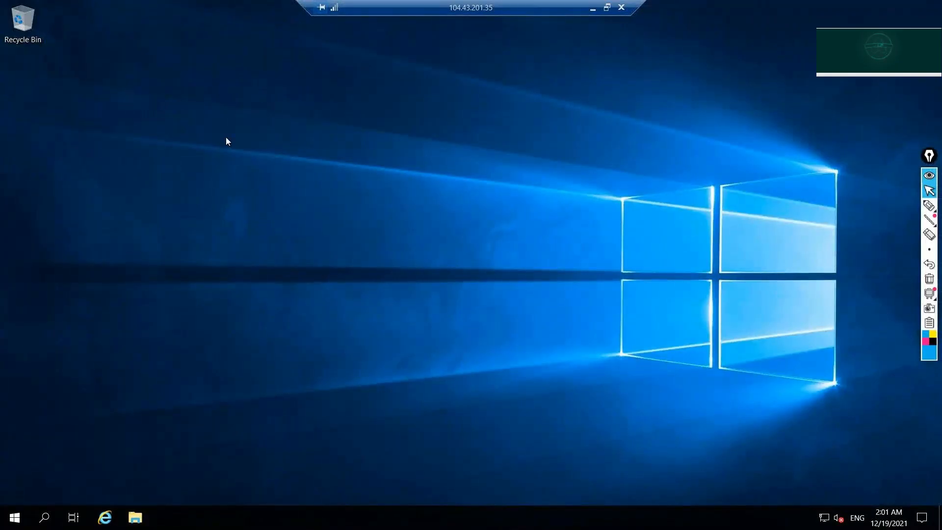
Open File Explorer maximized on This PC and enter the Windows (C:) drive.
{"action": "key", "text": "super+e"}
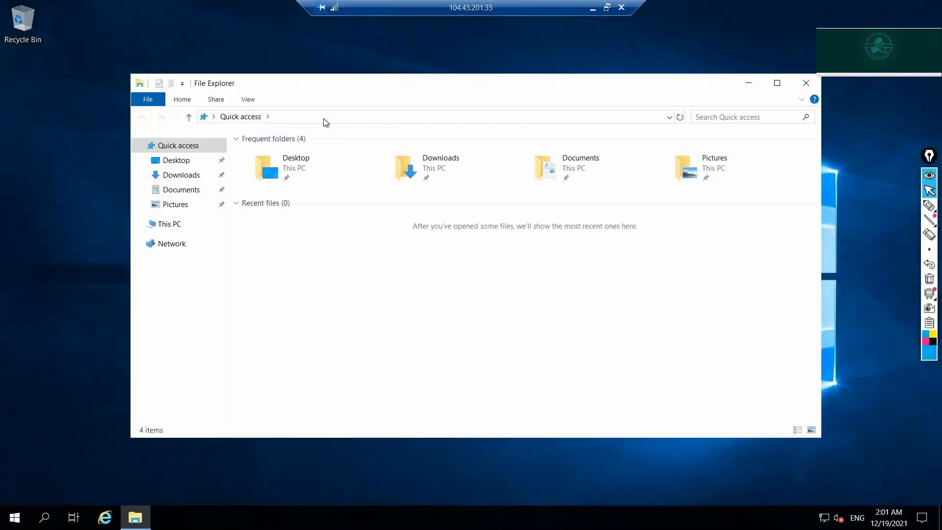
{"action": "left_click", "coordinate": [178, 224]}
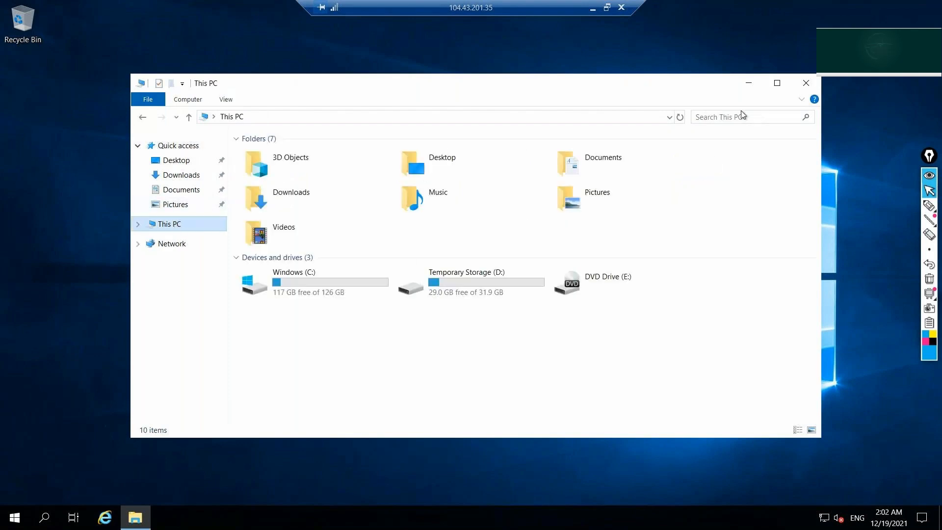
{"action": "left_click", "coordinate": [777, 83]}
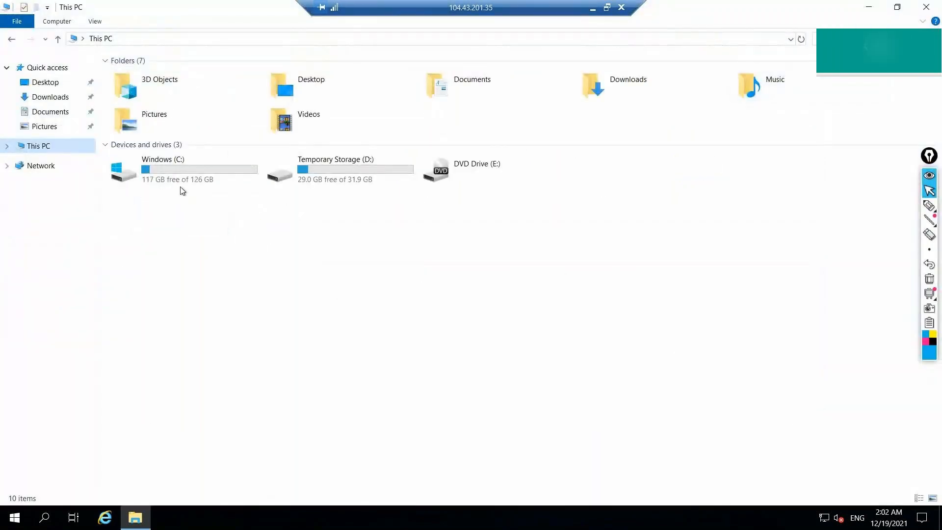
{"action": "double_click", "coordinate": [181, 182]}
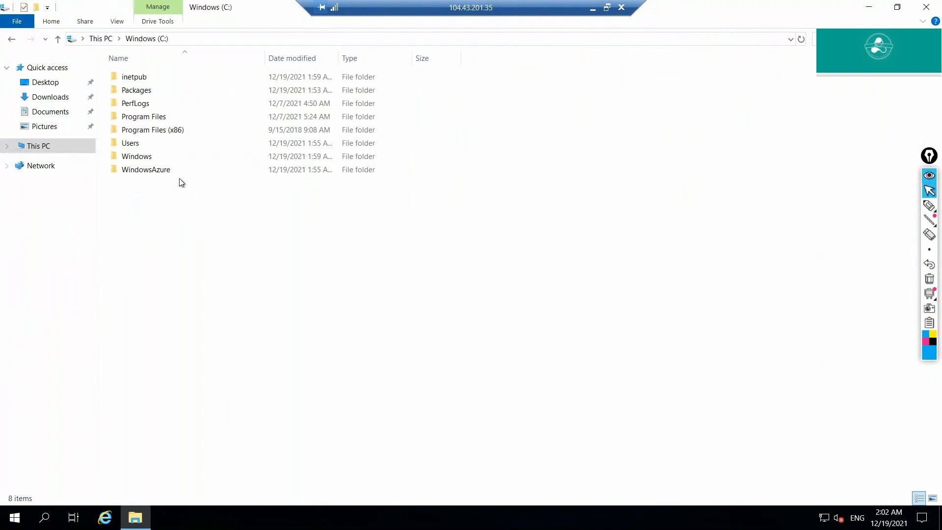
Highlight the inetpub folder, then open inetpub and its wwwroot subfolder.
{"action": "left_click", "coordinate": [929, 205]}
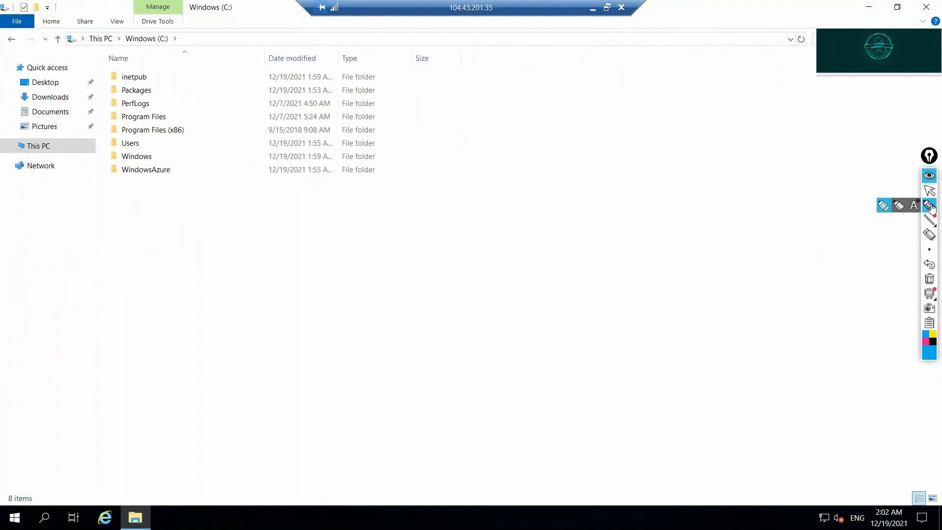
{"action": "mouse_move", "coordinate": [86, 52]}
{"action": "left_mouse_down"}
{"action": "mouse_move", "coordinate": [99, 74]}
{"action": "mouse_move", "coordinate": [156, 77]}
{"action": "mouse_move", "coordinate": [111, 79]}
{"action": "left_mouse_up"}
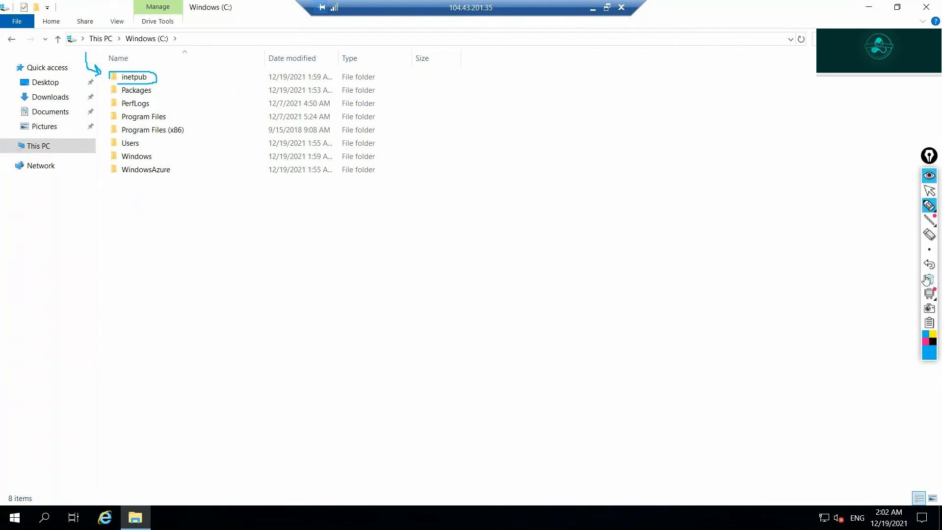
{"action": "left_click", "coordinate": [934, 209]}
{"action": "left_click", "coordinate": [930, 191]}
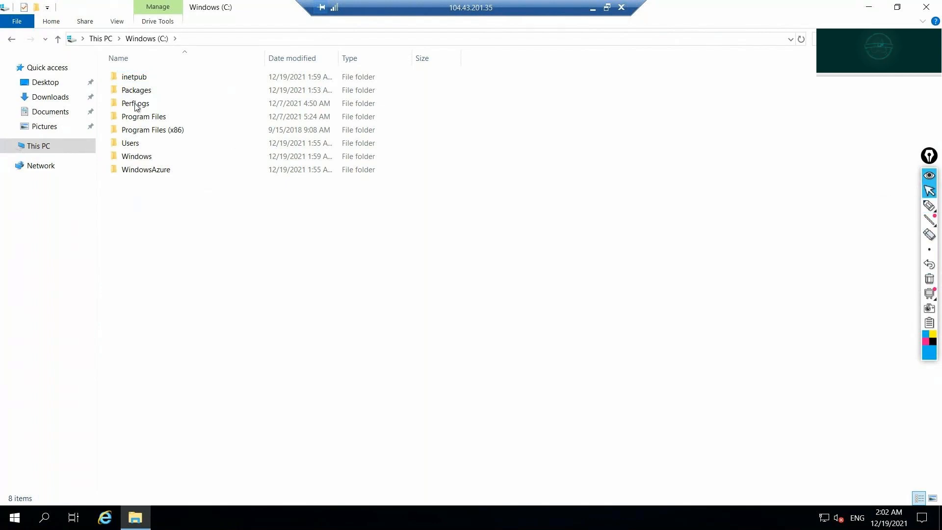
{"action": "double_click", "coordinate": [135, 81]}
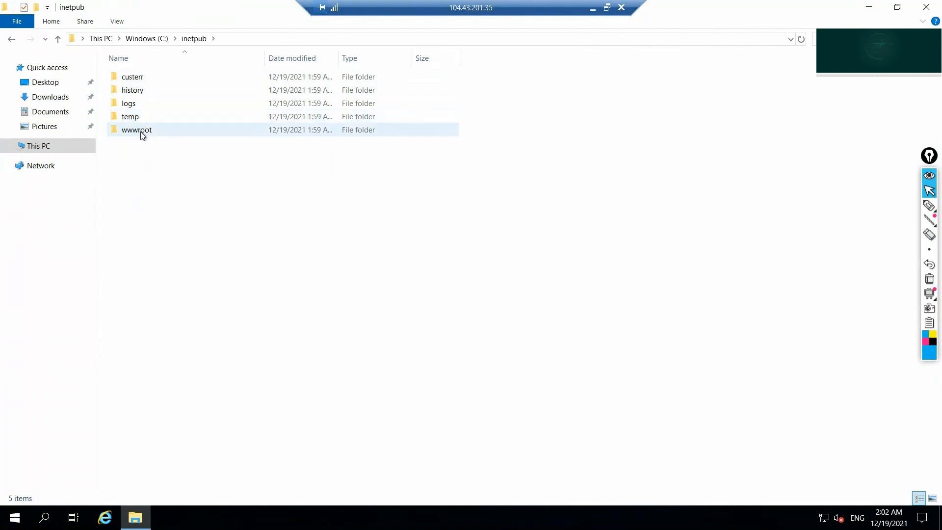
{"action": "mouse_move", "coordinate": [140, 133]}
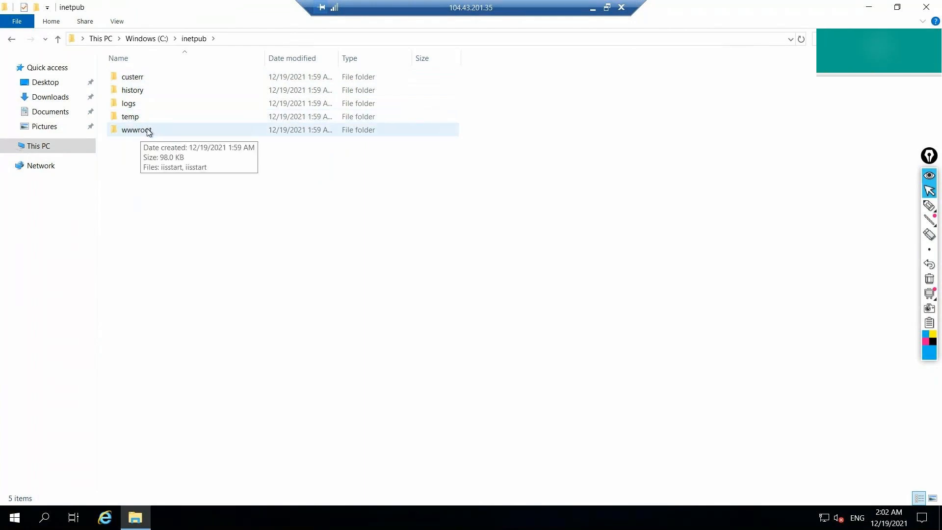
{"action": "double_click", "coordinate": [148, 131]}
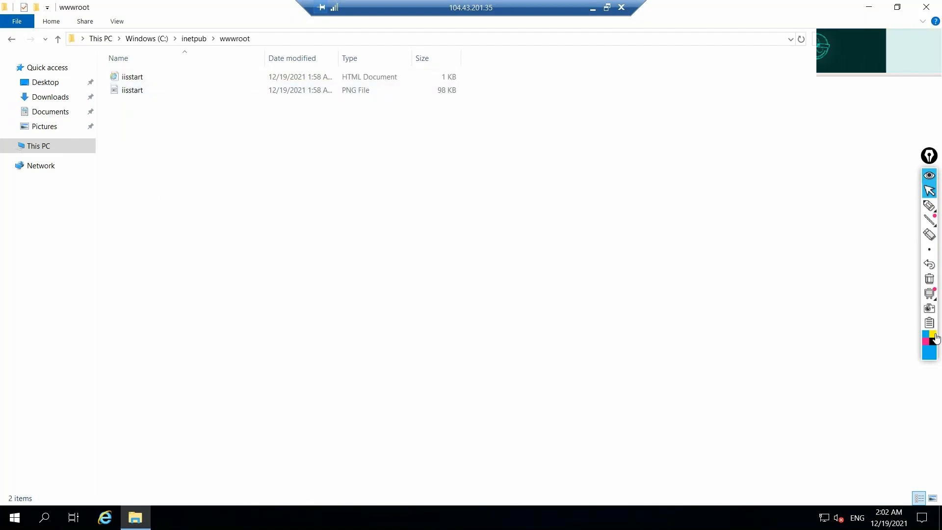
Point out the iisstart HTML page and iisstart PNG image in wwwroot.
{"action": "left_click", "coordinate": [930, 205]}
{"action": "left_click_drag", "start_coordinate": [176, 65], "coordinate": [157, 77]}
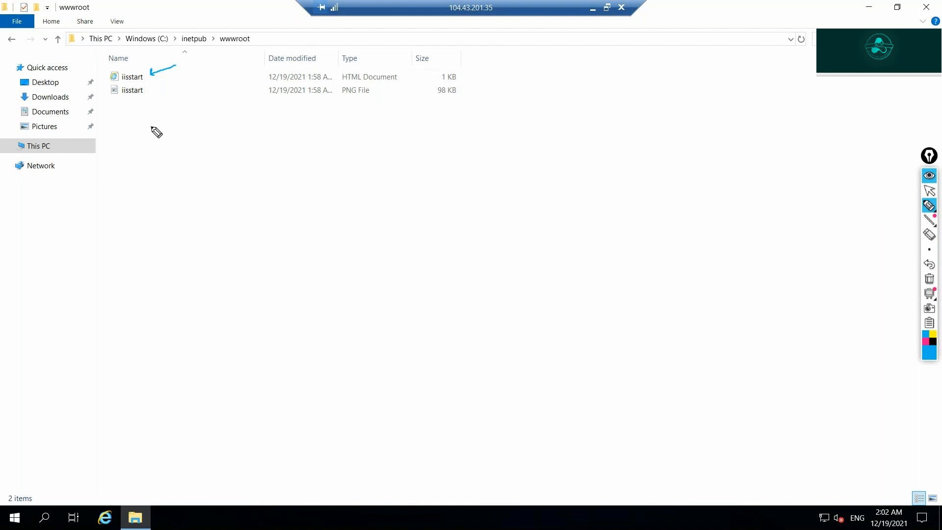
{"action": "left_click_drag", "start_coordinate": [151, 127], "coordinate": [142, 98]}
{"action": "mouse_move", "coordinate": [923, 297]}
{"action": "left_click", "coordinate": [930, 278]}
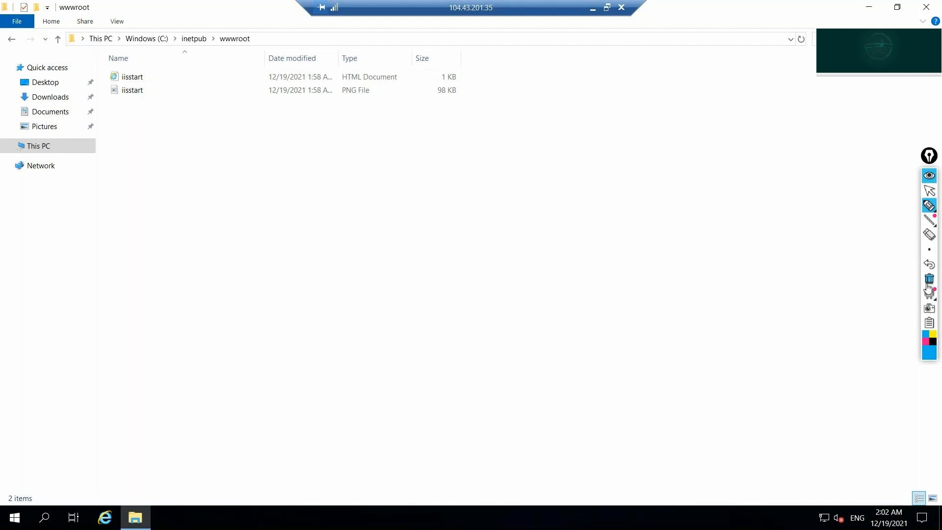
{"action": "left_click", "coordinate": [930, 190]}
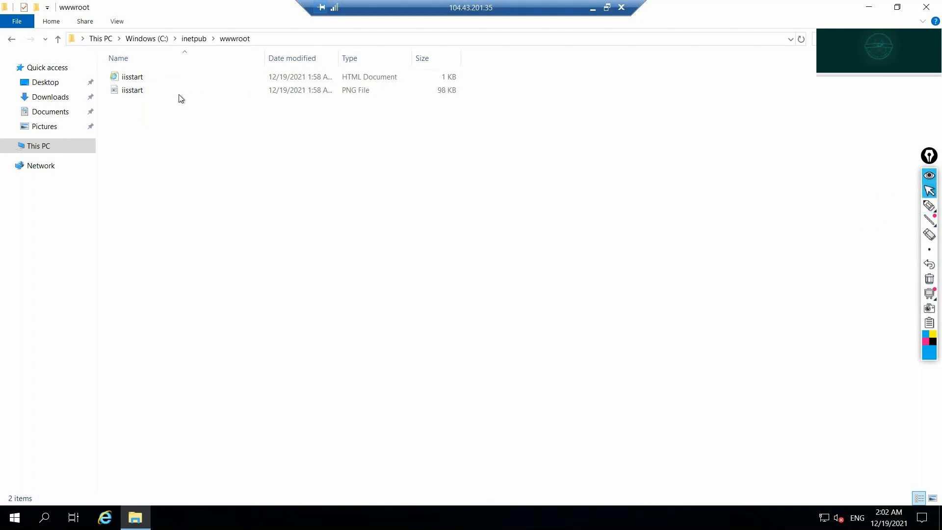
In iisstart.png, circle the Internet Information Services heading, add a zigzag beside it, and close Paint saved.
{"action": "double_click", "coordinate": [143, 91]}
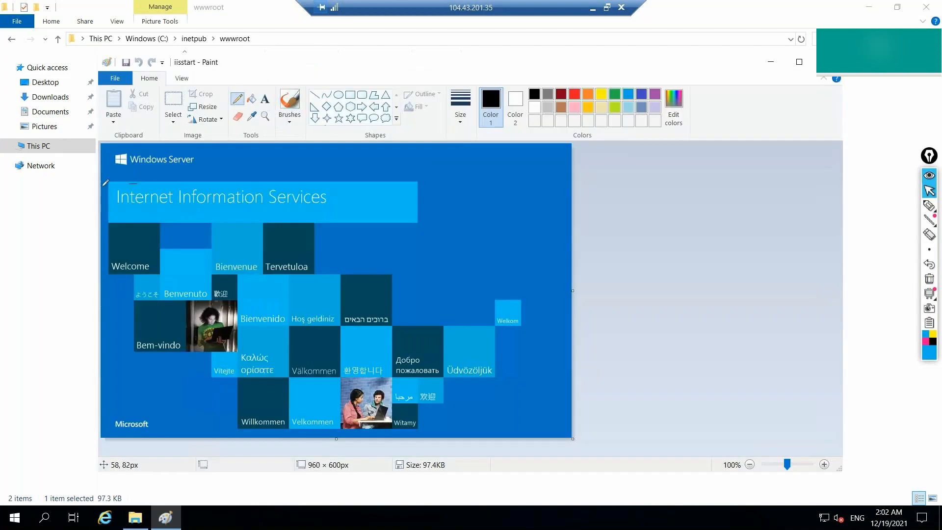
{"action": "mouse_move", "coordinate": [101, 187]}
{"action": "left_mouse_down"}
{"action": "mouse_move", "coordinate": [137, 183]}
{"action": "mouse_move", "coordinate": [184, 210]}
{"action": "mouse_move", "coordinate": [298, 223]}
{"action": "mouse_move", "coordinate": [307, 181]}
{"action": "left_mouse_up"}
{"action": "left_click_drag", "start_coordinate": [175, 177], "coordinate": [138, 182]}
{"action": "left_click_drag", "start_coordinate": [343, 199], "coordinate": [416, 187]}
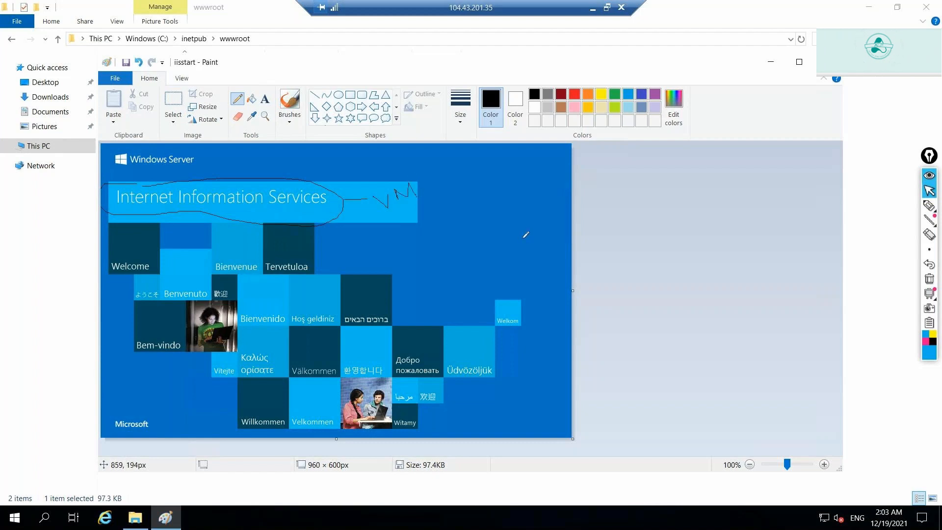
{"action": "left_click", "coordinate": [828, 62]}
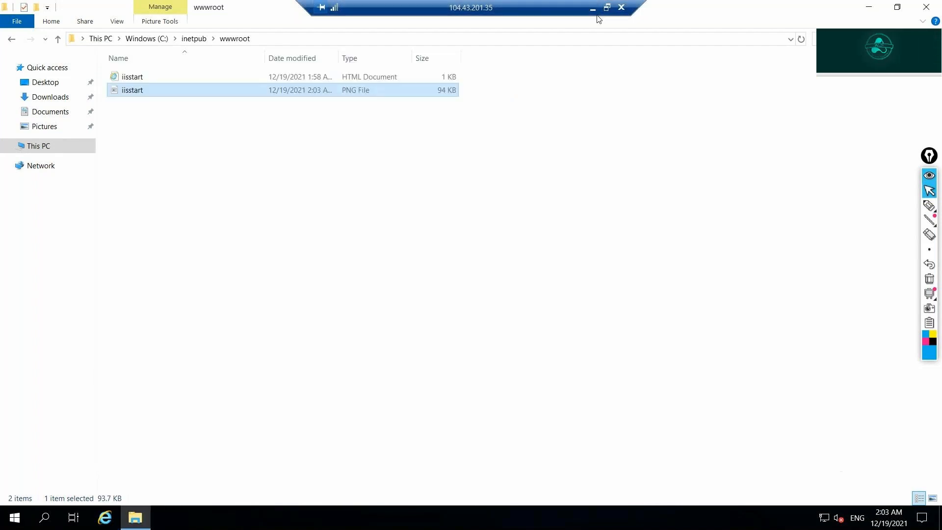
Reload 104.43.201.35 in Chrome to show the edited banner, then restore the remote session.
{"action": "left_click", "coordinate": [592, 9]}
{"action": "left_click", "coordinate": [330, 27]}
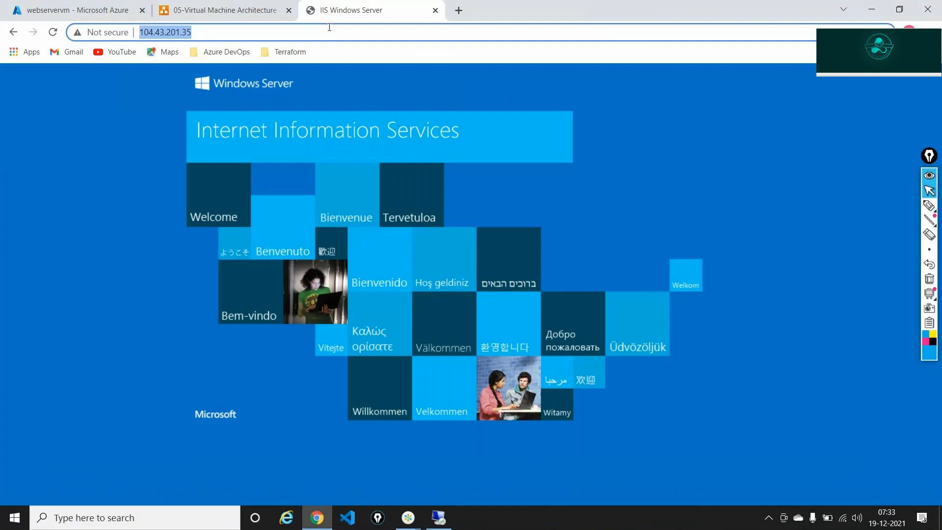
{"action": "key", "text": "Return"}
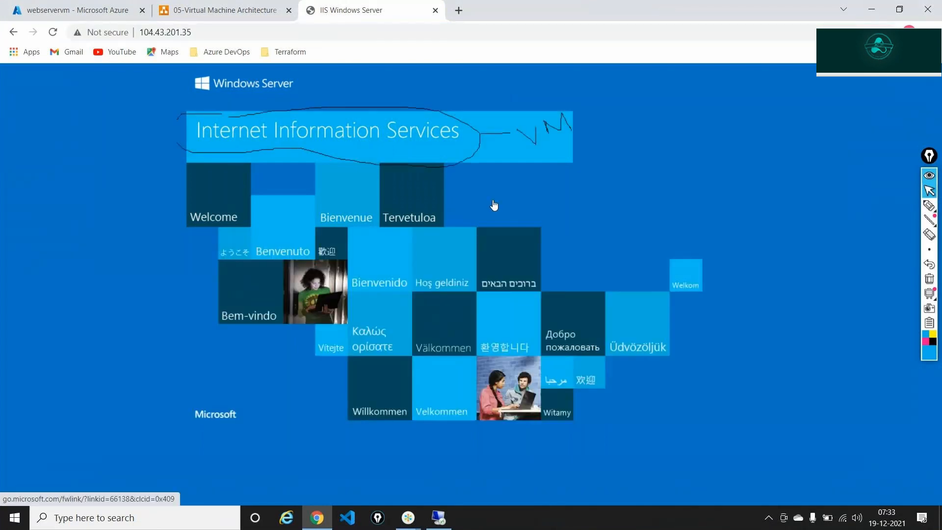
{"action": "left_click", "coordinate": [438, 517]}
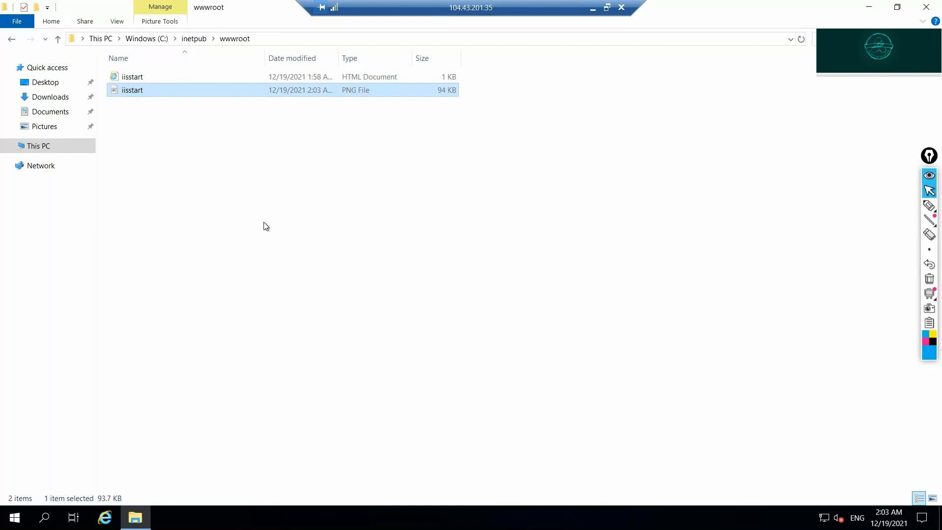
Compare the IIS page at 104.43.201.35 with the Virtual Machine Architecture diagram.
{"action": "left_click", "coordinate": [592, 14]}
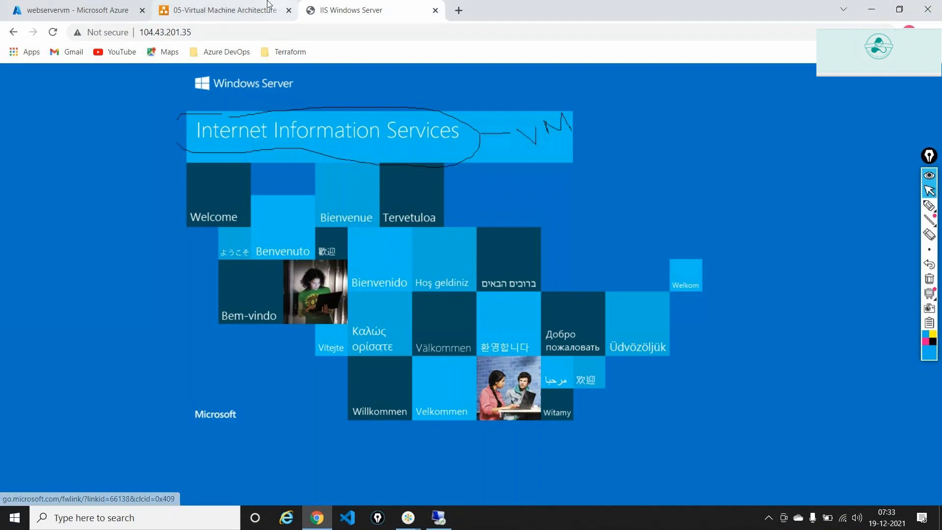
{"action": "left_click", "coordinate": [249, 10]}
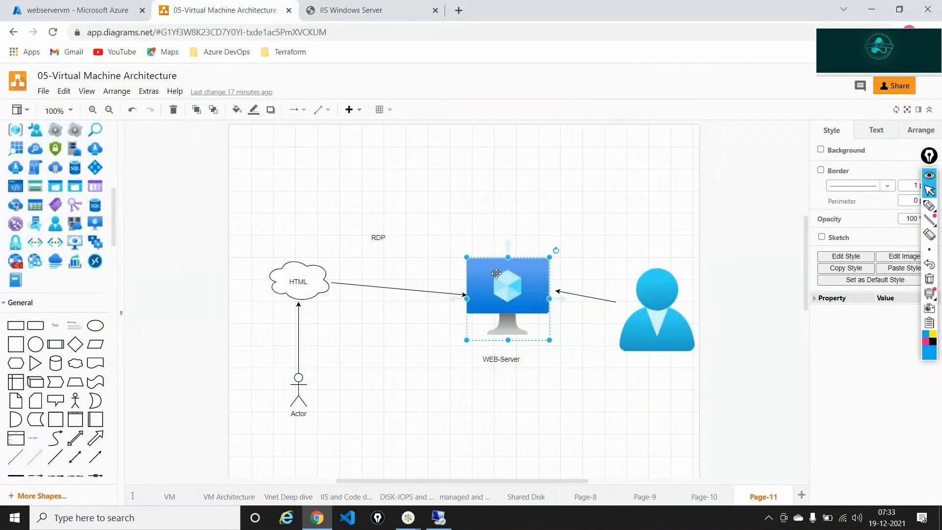
{"action": "left_click", "coordinate": [411, 4]}
{"action": "left_click", "coordinate": [255, 32]}
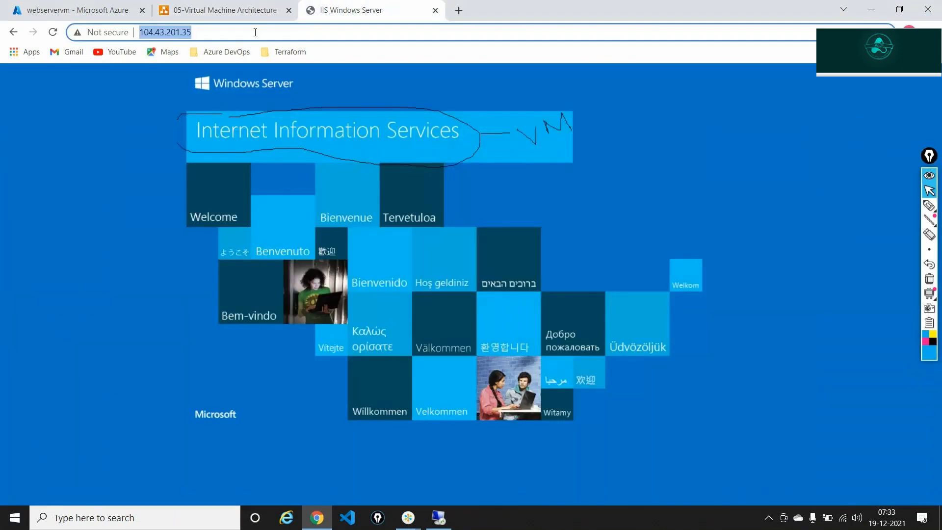
{"action": "left_click", "coordinate": [408, 518]}
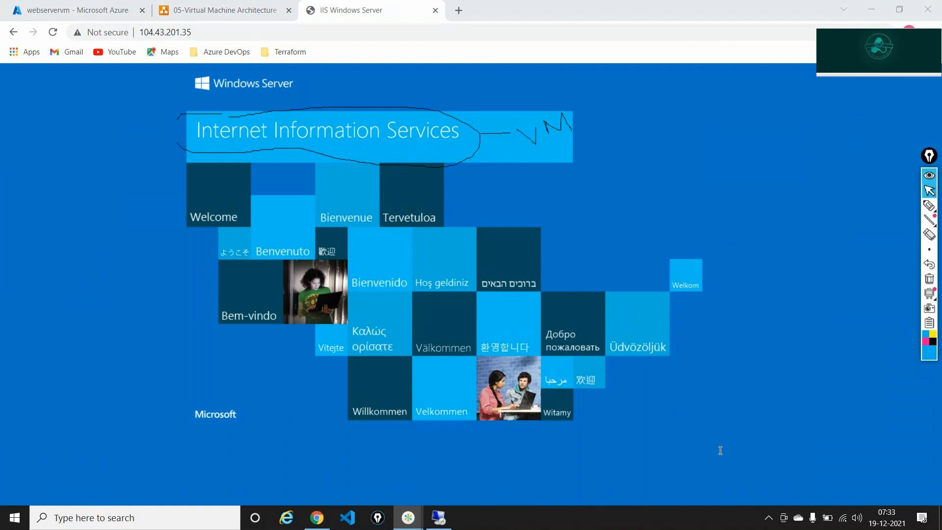
Check the page address against webservervm's public IP in the Azure portal, ending on the IIS page.
{"action": "left_click", "coordinate": [702, 29]}
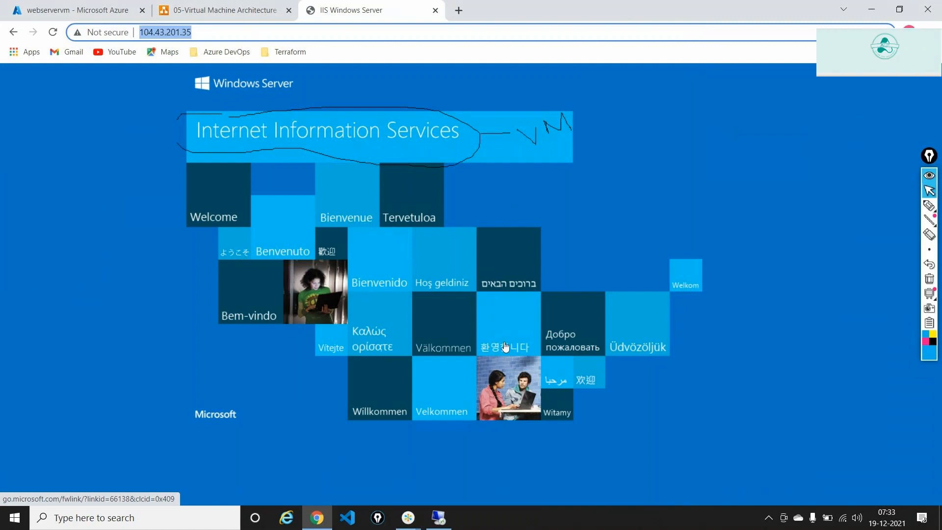
{"action": "left_click", "coordinate": [410, 520]}
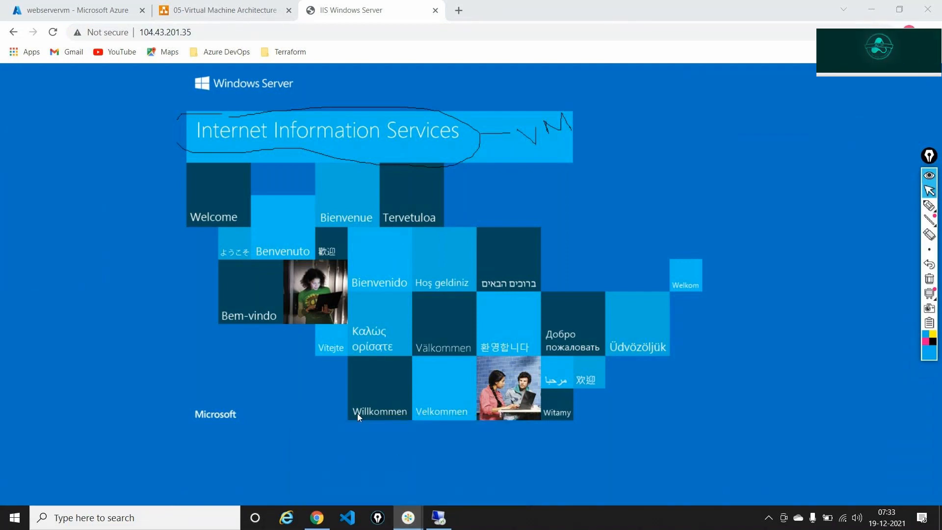
{"action": "left_click", "coordinate": [789, 260]}
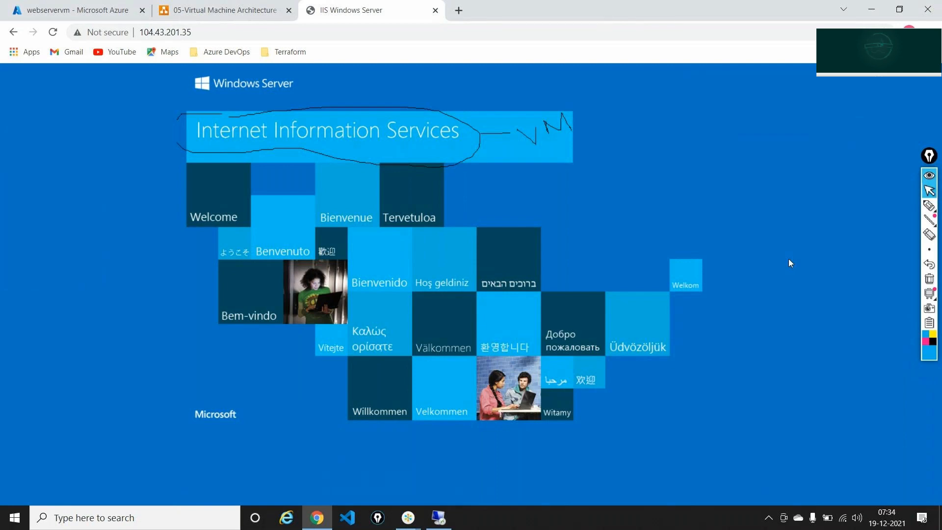
{"action": "left_click", "coordinate": [440, 519]}
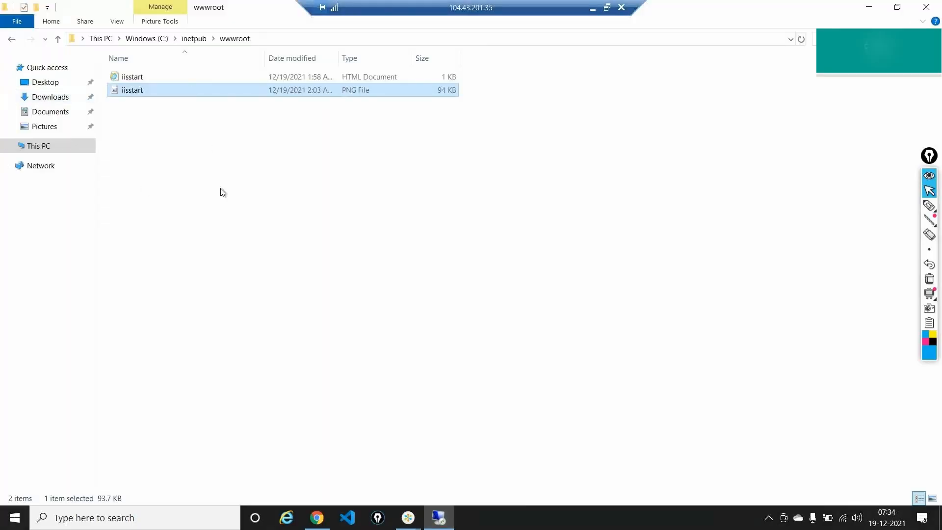
{"action": "left_click", "coordinate": [593, 8]}
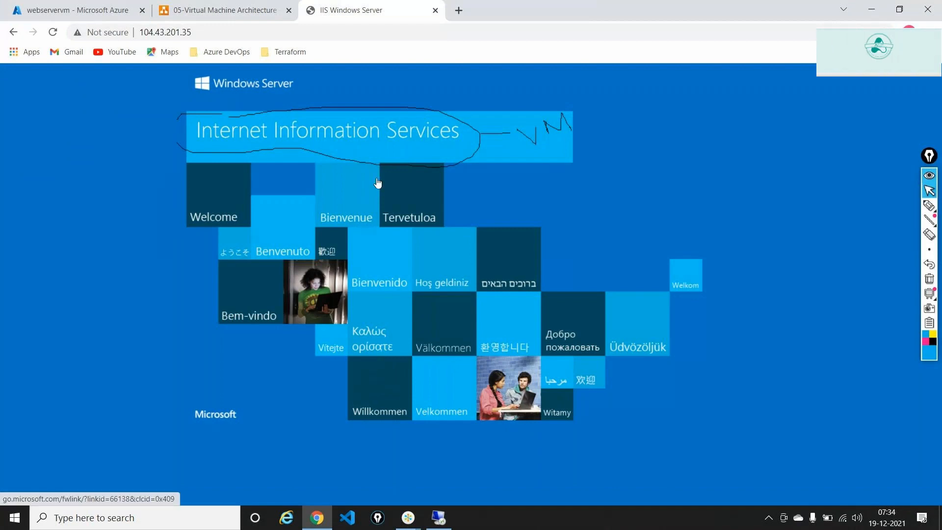
{"action": "left_click", "coordinate": [82, 9]}
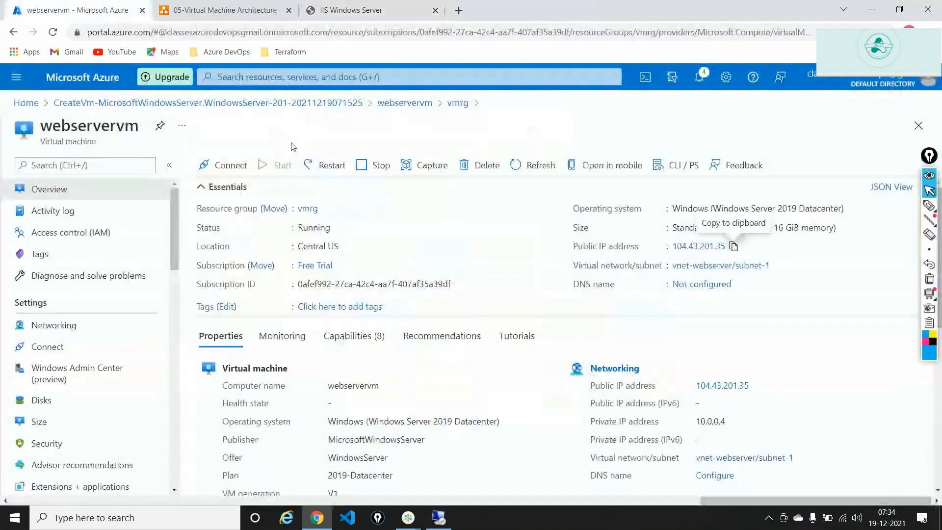
{"action": "left_click", "coordinate": [383, 8]}
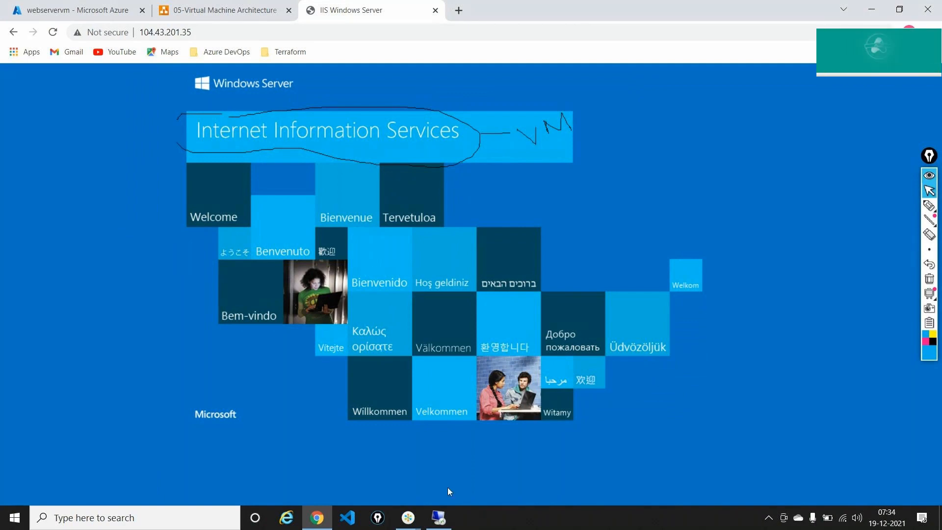
{"action": "left_click", "coordinate": [438, 518]}
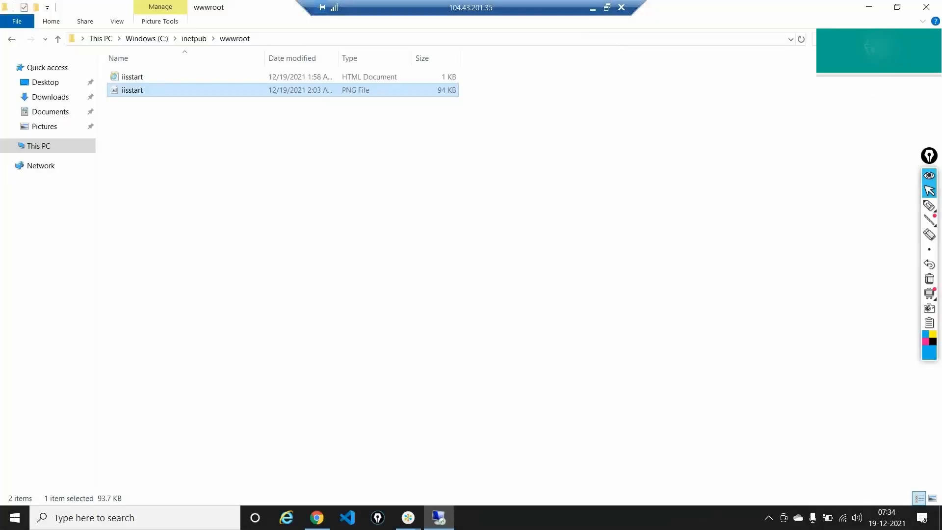
Close the wwwroot window and launch Server Manager on the VM, dismissing the Windows Admin Center notice.
{"action": "left_click", "coordinate": [926, 7]}
{"action": "right_click", "coordinate": [616, 518]}
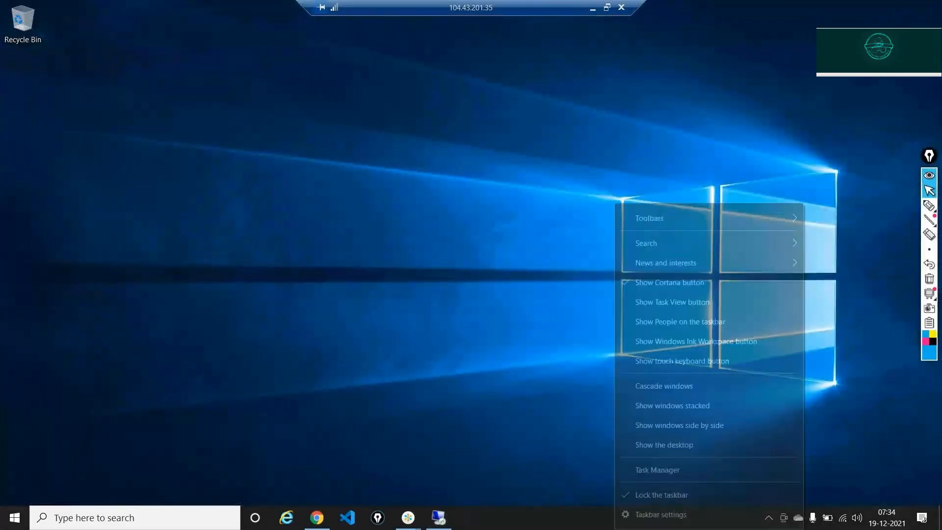
{"action": "left_click", "coordinate": [309, 521]}
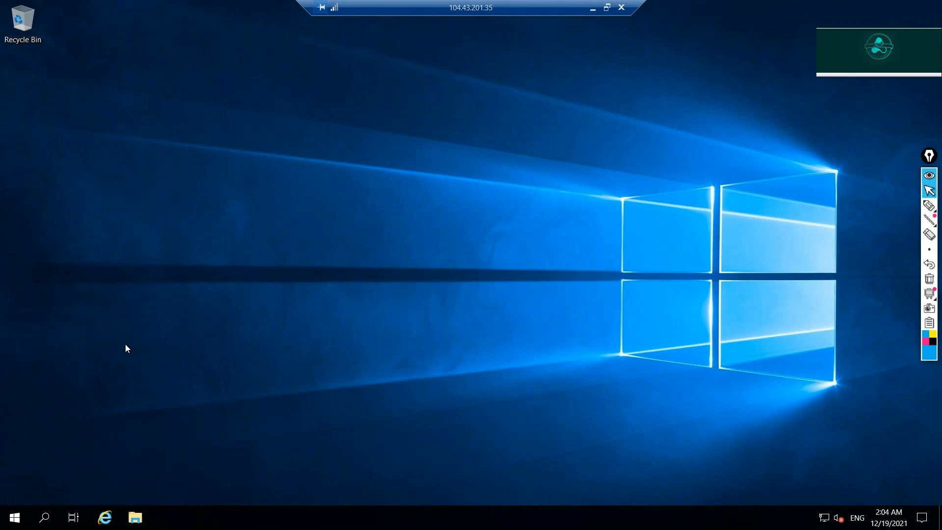
{"action": "left_click", "coordinate": [46, 520]}
{"action": "type", "text": "s"}
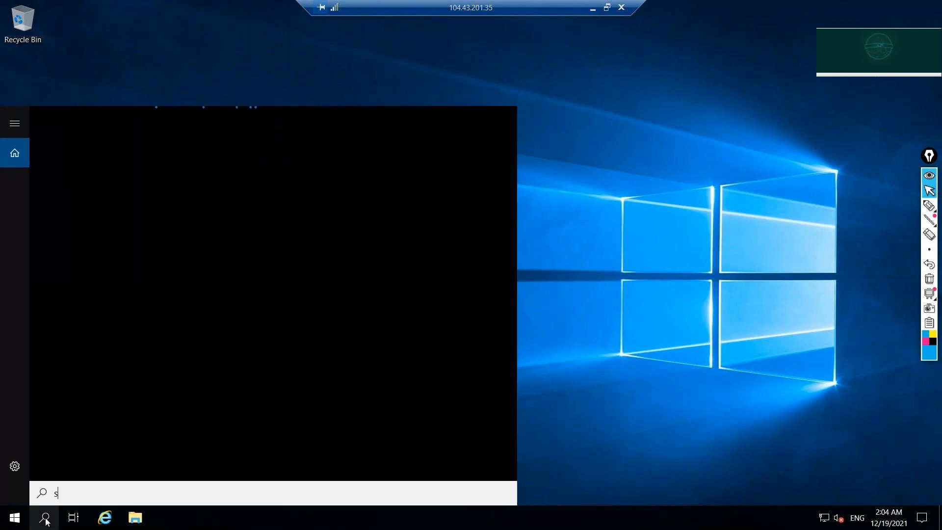
{"action": "type", "text": "erver"}
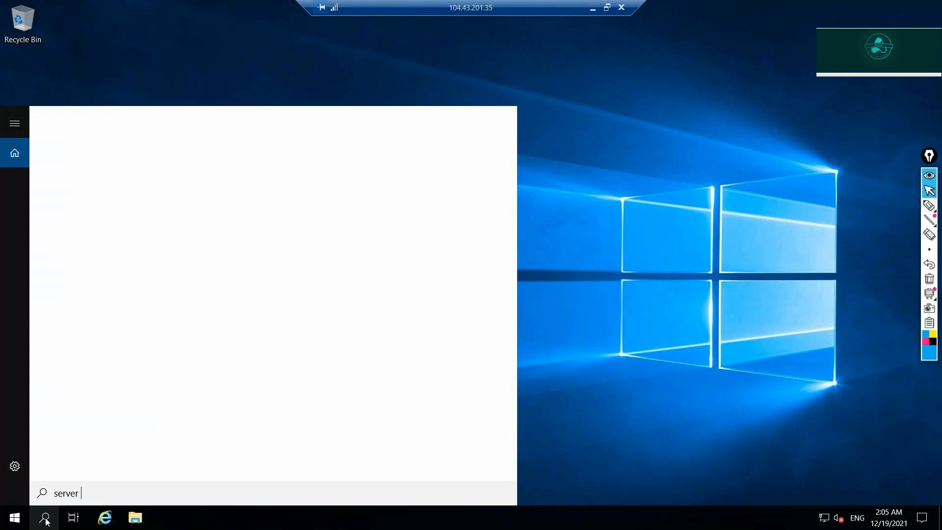
{"action": "type", "text": " manager"}
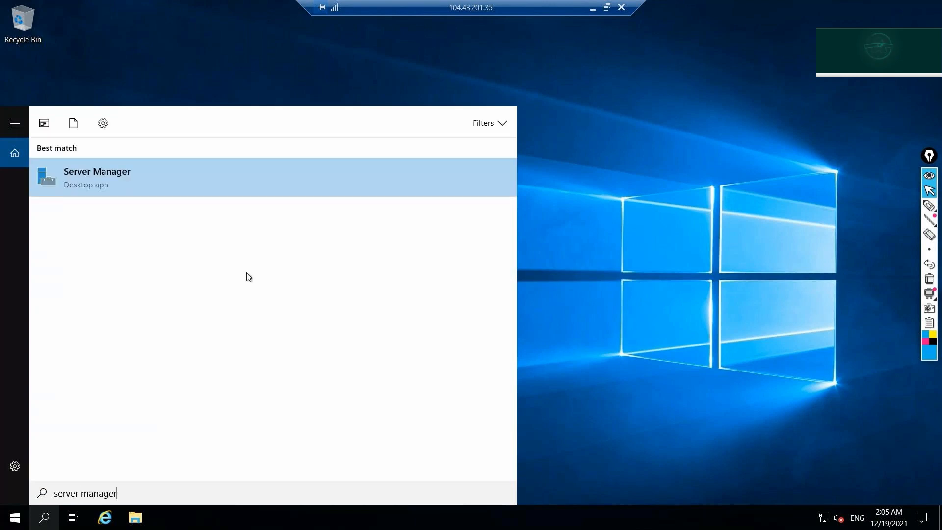
{"action": "left_click", "coordinate": [144, 176]}
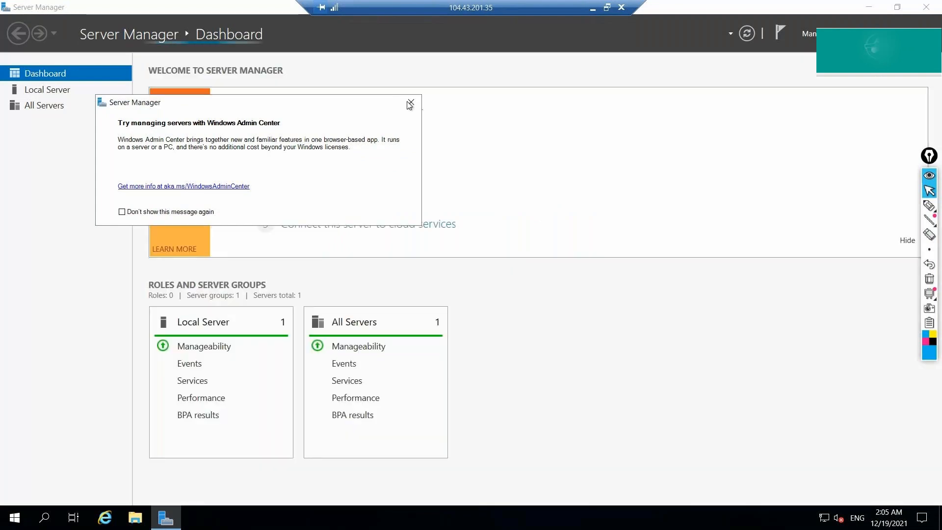
{"action": "left_click", "coordinate": [411, 103]}
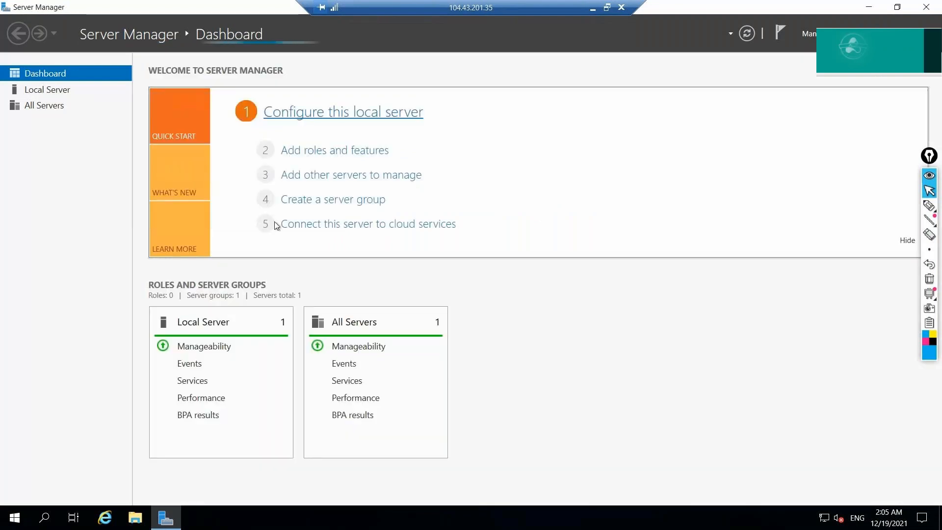
Minimize the remote session and Chrome, search 'server manager' locally, then close the search panel.
{"action": "left_click", "coordinate": [593, 9]}
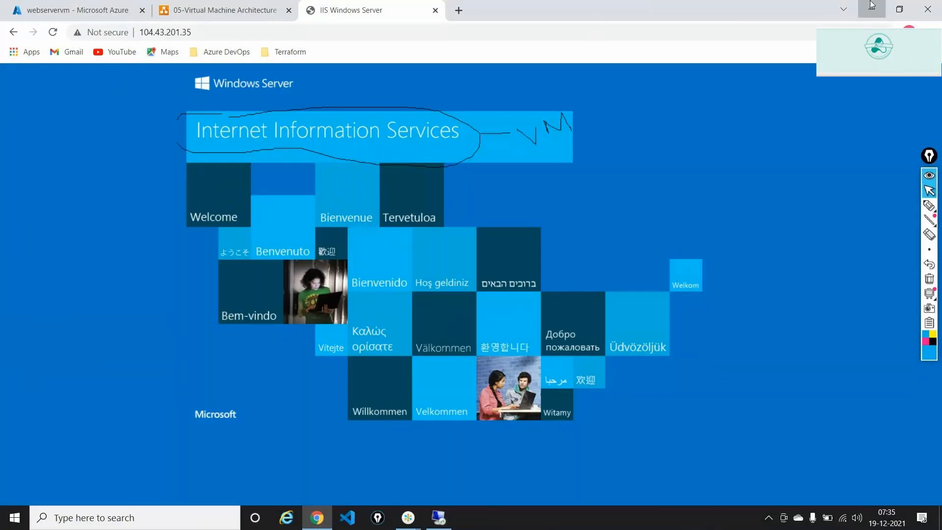
{"action": "left_click", "coordinate": [872, 6]}
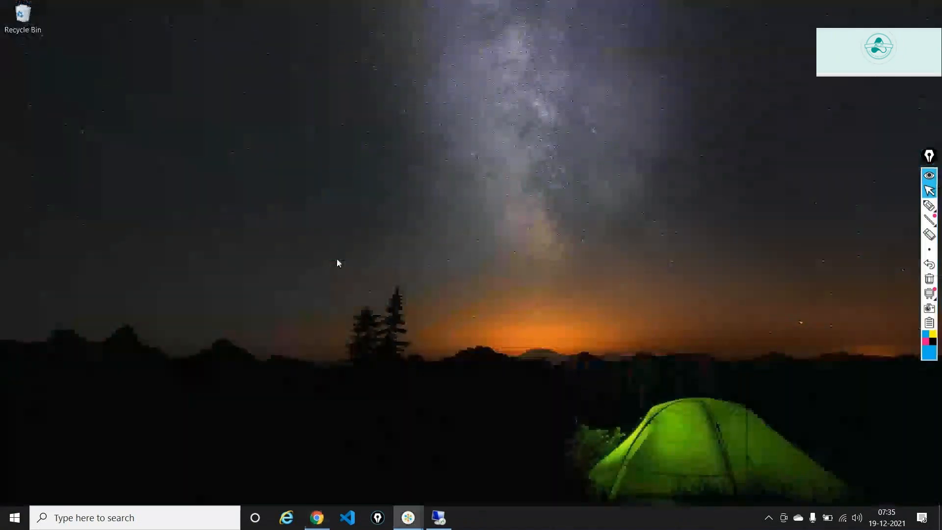
{"action": "left_click", "coordinate": [86, 516]}
{"action": "type", "text": "se"}
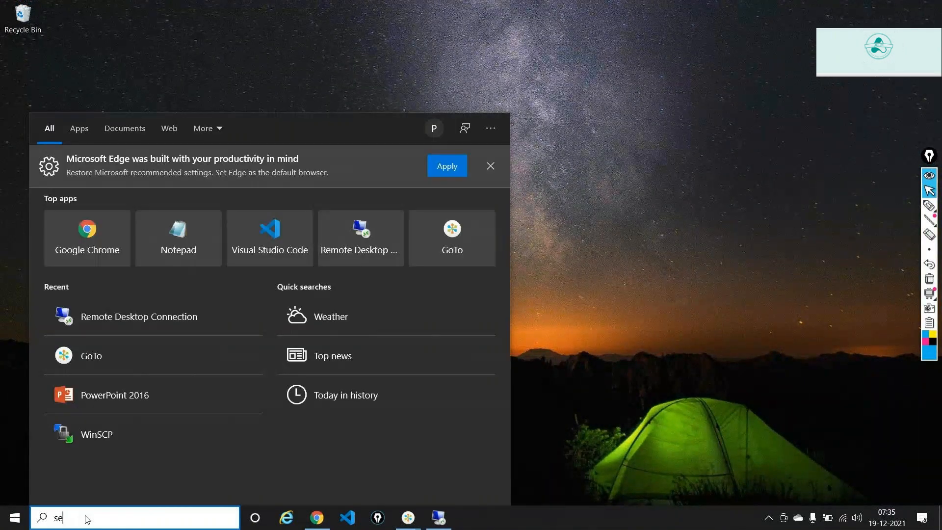
{"action": "type", "text": "rver manahe"}
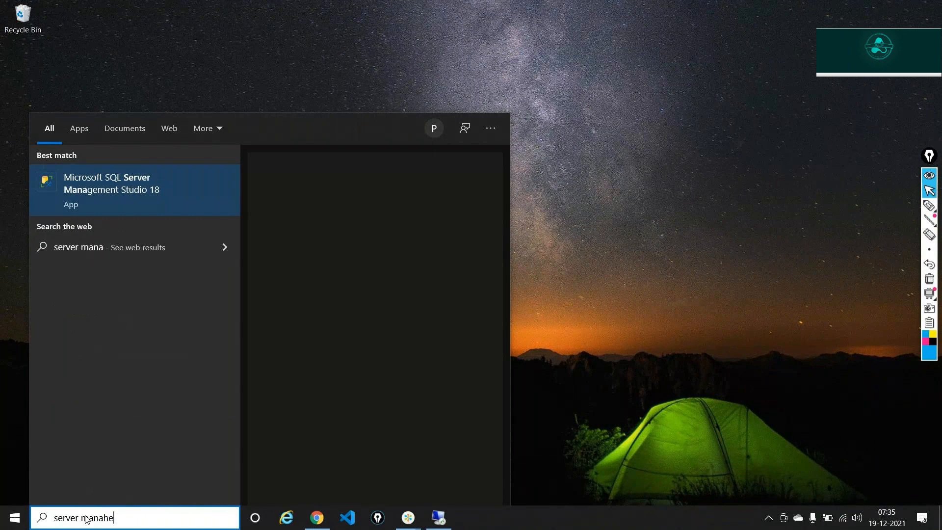
{"action": "key", "text": "BackSpace"}
{"action": "key", "text": "BackSpace"}
{"action": "type", "text": "ger"}
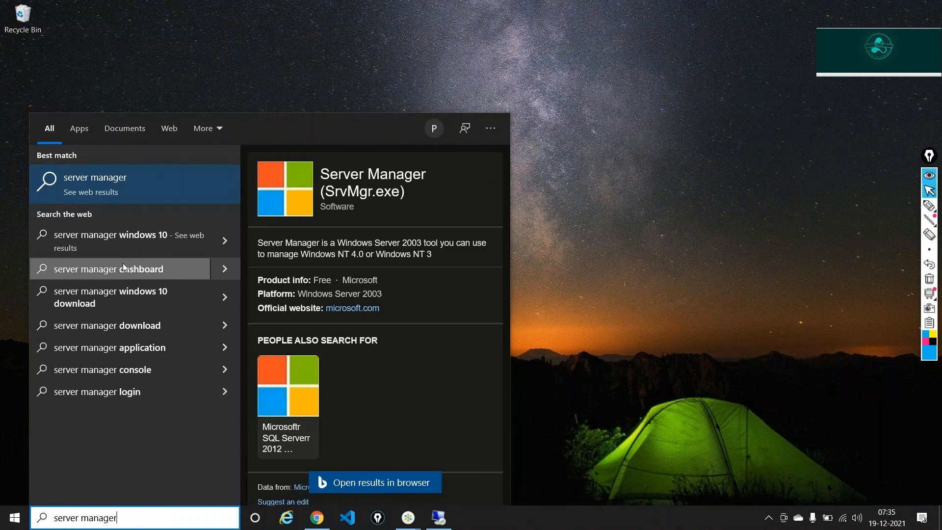
{"action": "left_click", "coordinate": [67, 71]}
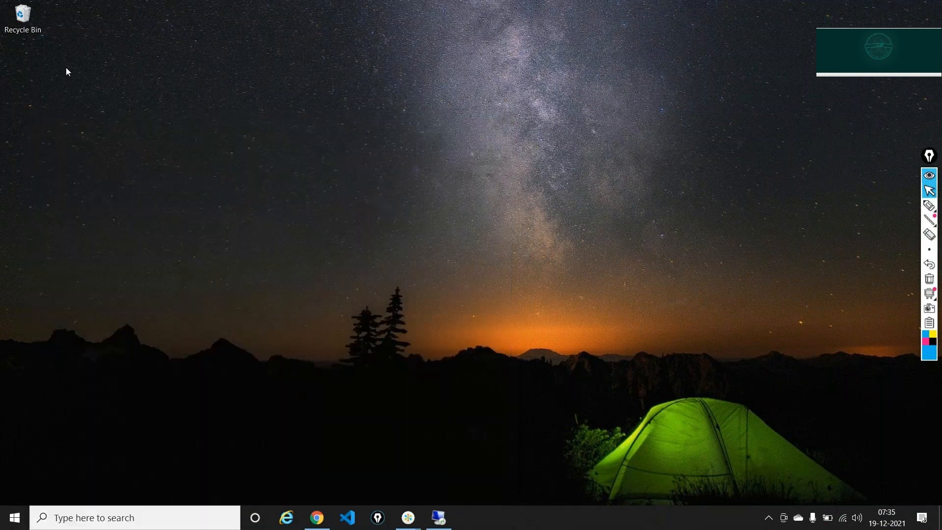
Show the Local Server properties in Server Manager and highlight the IE Enhanced Security Configuration setting.
{"action": "left_click", "coordinate": [438, 518]}
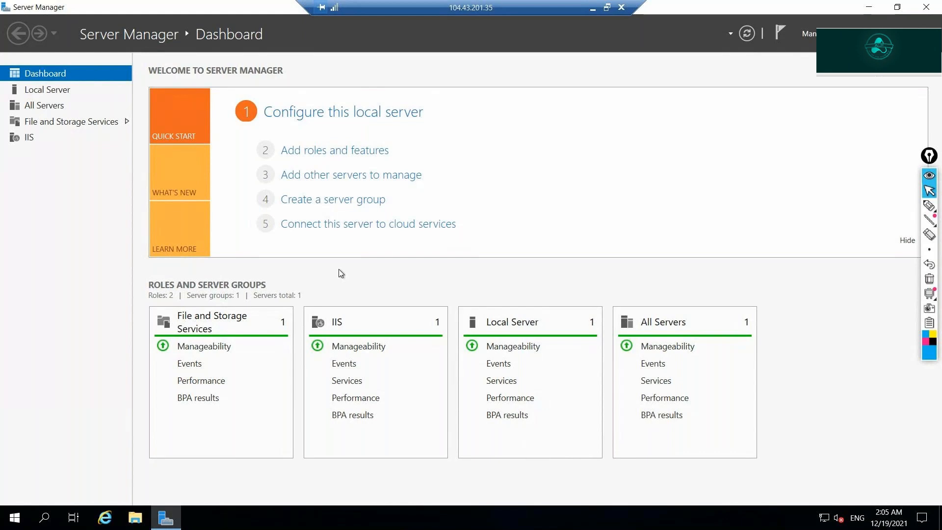
{"action": "left_click", "coordinate": [43, 95]}
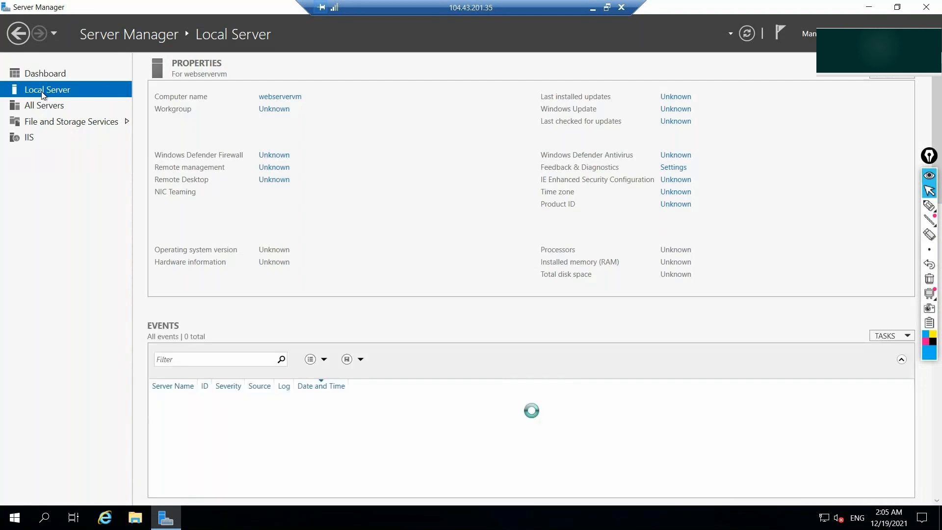
{"action": "left_click", "coordinate": [930, 210]}
{"action": "left_click_drag", "start_coordinate": [505, 157], "coordinate": [534, 180]}
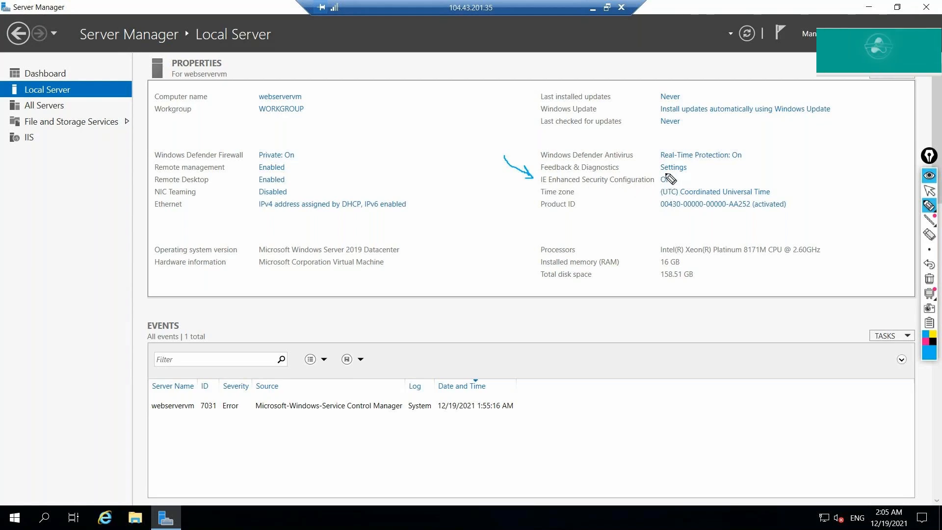
{"action": "mouse_move", "coordinate": [668, 176]}
{"action": "left_mouse_down"}
{"action": "mouse_move", "coordinate": [662, 186]}
{"action": "mouse_move", "coordinate": [668, 180]}
{"action": "left_mouse_up"}
{"action": "left_click", "coordinate": [931, 280]}
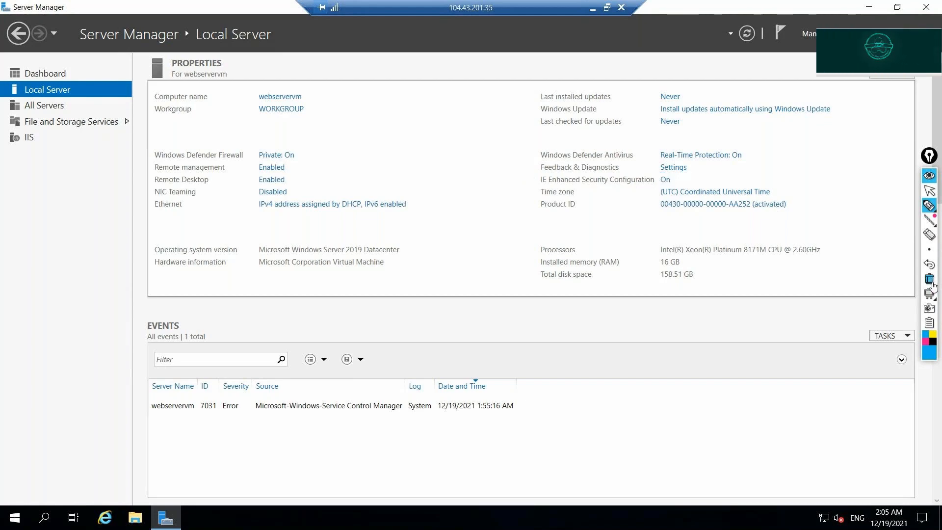
{"action": "left_click", "coordinate": [929, 190]}
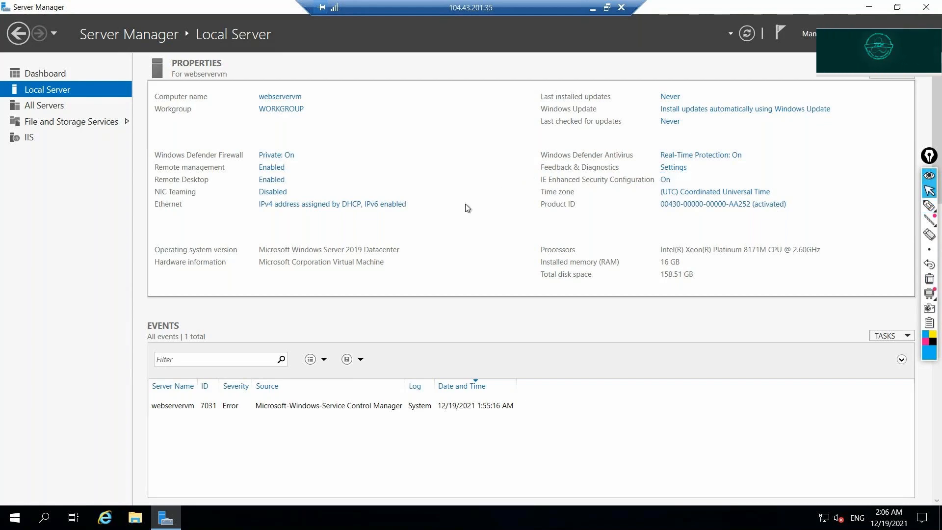
Turn IE Enhanced Security Configuration off for Administrators, then minimize Server Manager.
{"action": "left_click", "coordinate": [666, 181]}
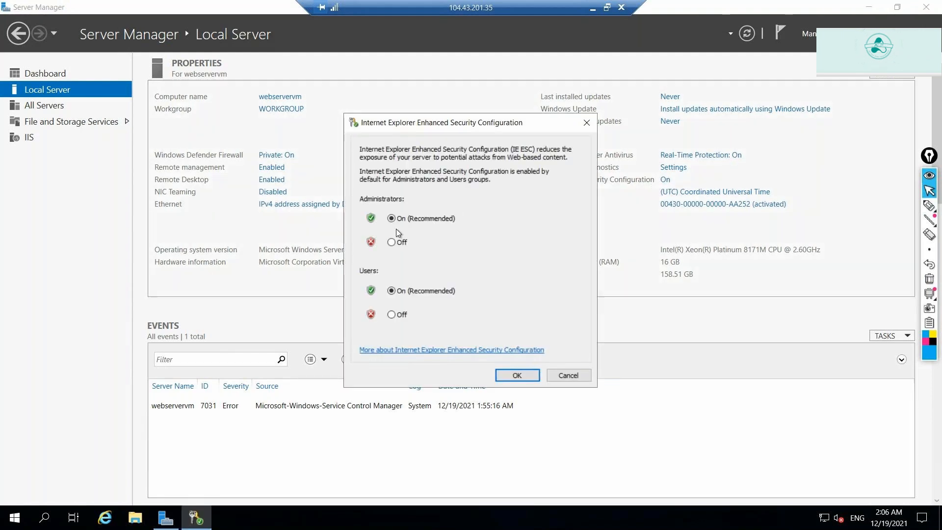
{"action": "left_click", "coordinate": [391, 242]}
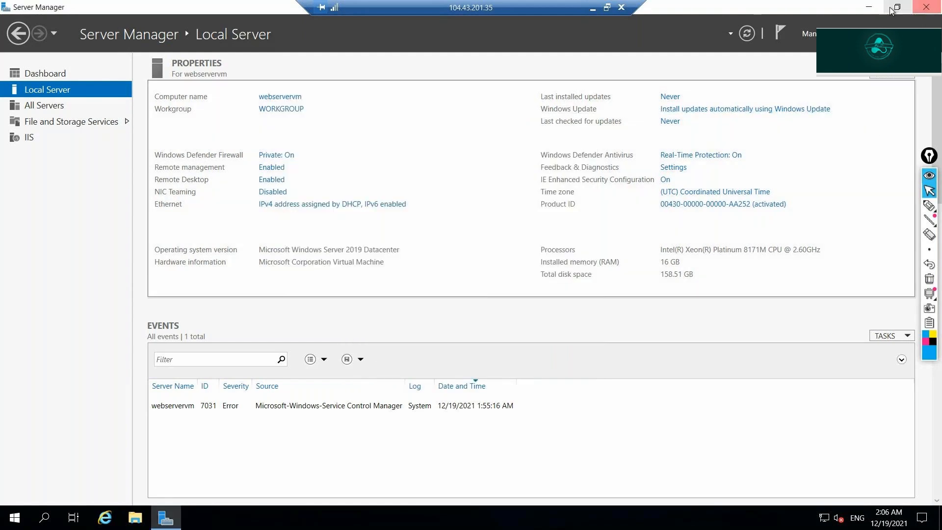
{"action": "left_click", "coordinate": [871, 8]}
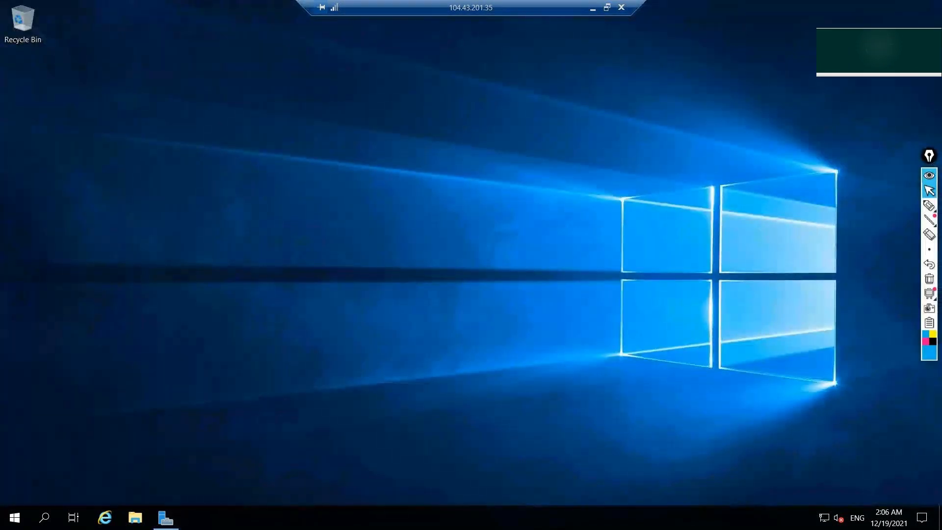
Launch Internet Explorer on the server, postpone its setup with Ask me later, and maximize it.
{"action": "left_click", "coordinate": [112, 525]}
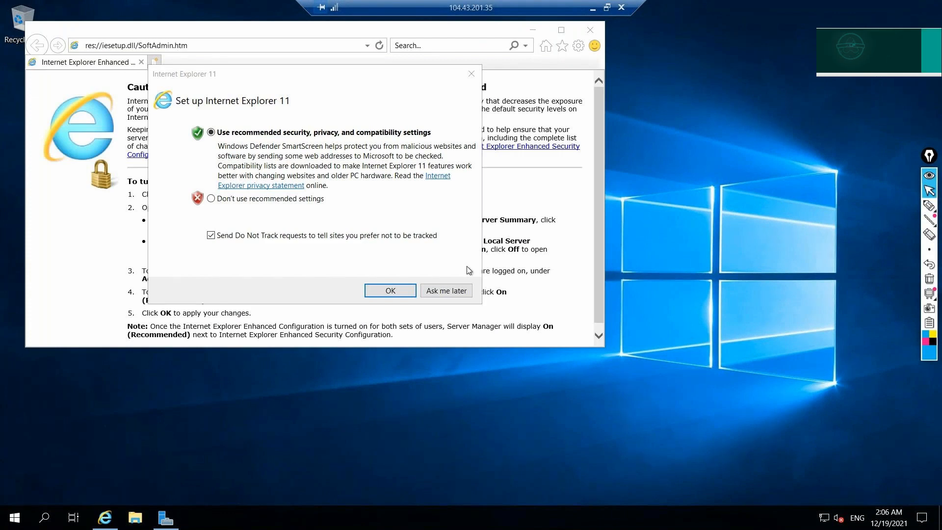
{"action": "left_click", "coordinate": [446, 291]}
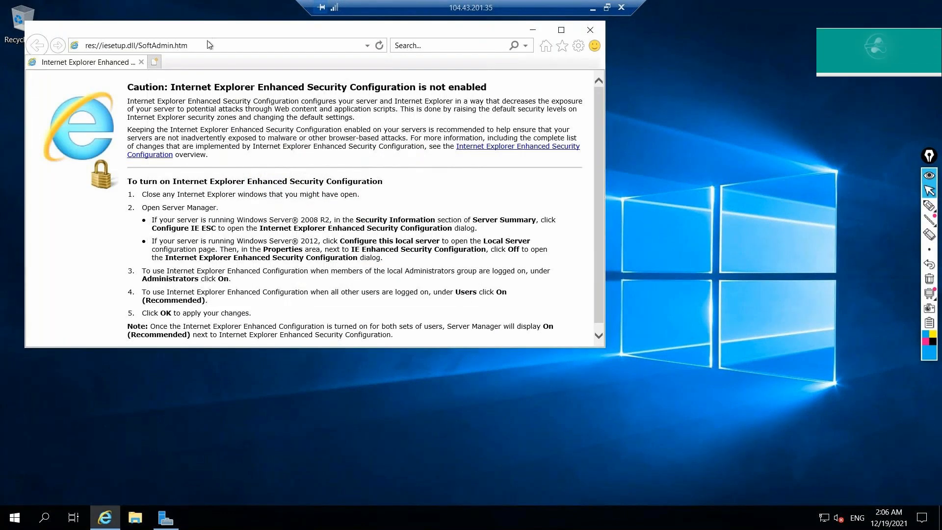
{"action": "double_click", "coordinate": [219, 29]}
Search Bing for 'download free html templates' and open the free-css.com website templates result.
{"action": "left_click", "coordinate": [178, 28]}
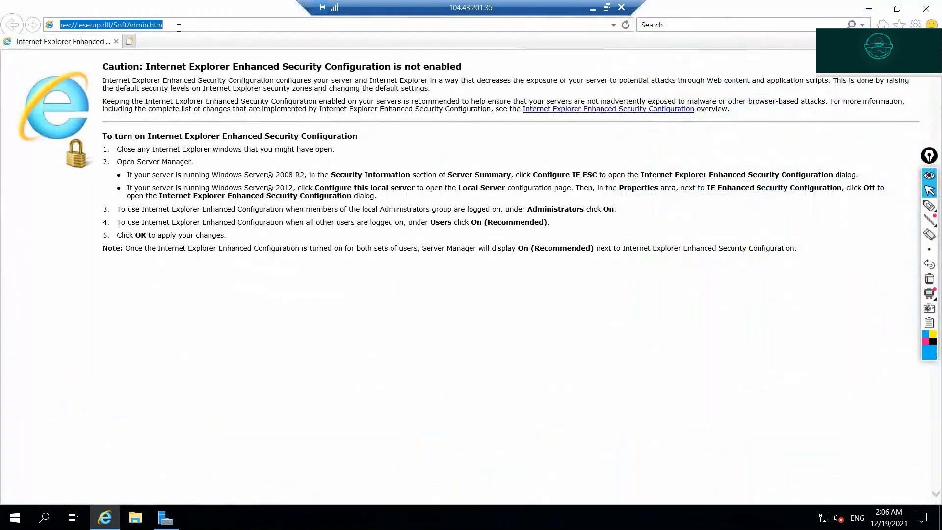
{"action": "type", "text": "download free"}
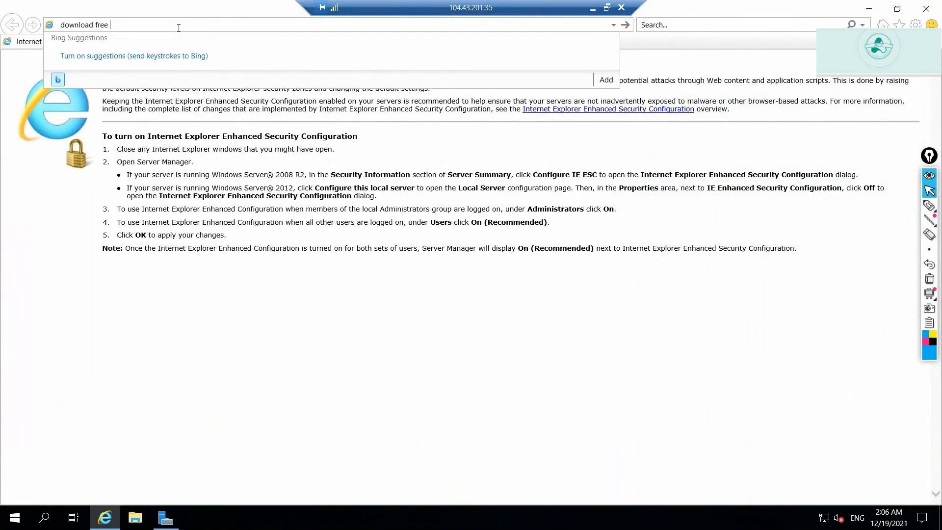
{"action": "type", "text": " html templates"}
{"action": "key", "text": "Return"}
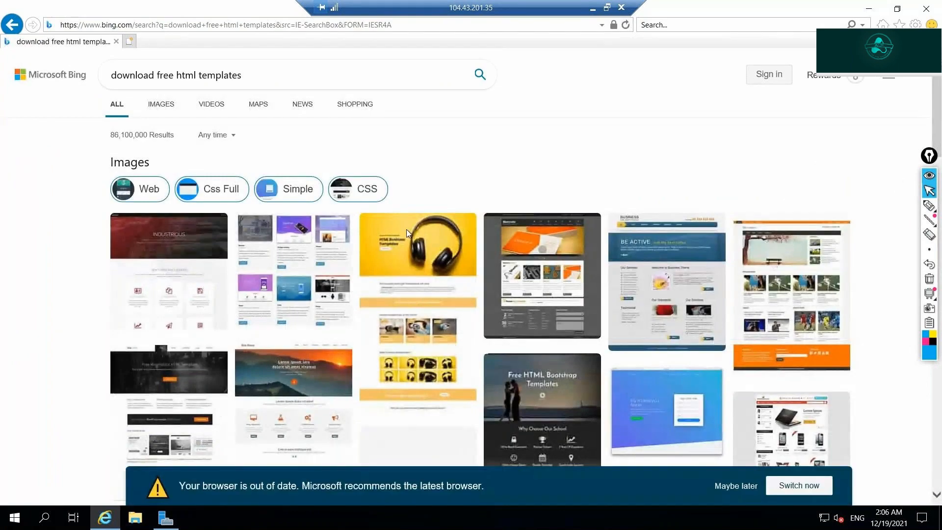
{"action": "scroll", "coordinate": [351, 195], "scroll_direction": "down", "scroll_amount": 8}
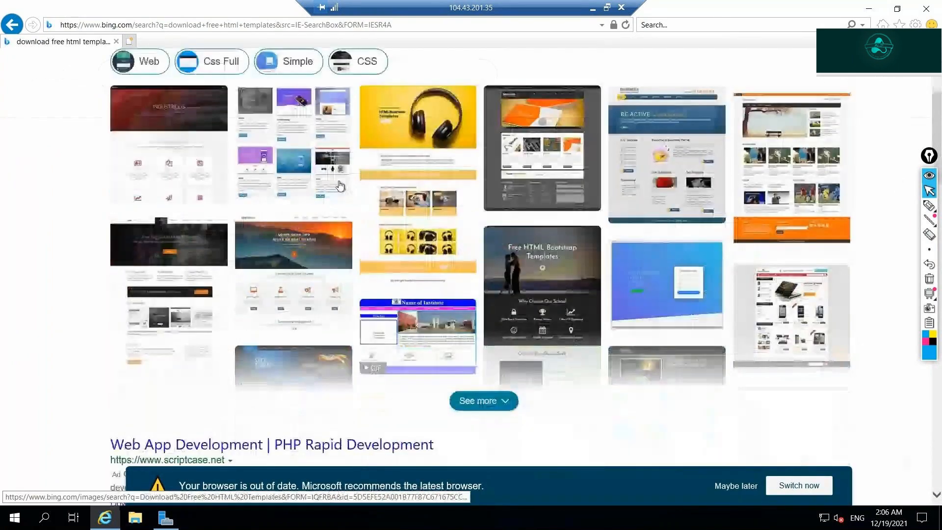
{"action": "scroll", "coordinate": [339, 181], "scroll_direction": "down", "scroll_amount": 7}
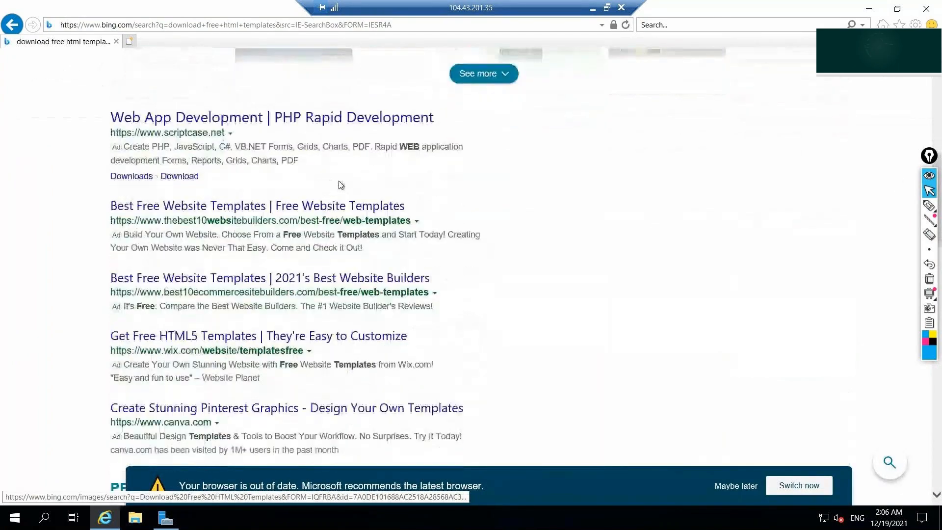
{"action": "scroll", "coordinate": [339, 186], "scroll_direction": "down", "scroll_amount": 5}
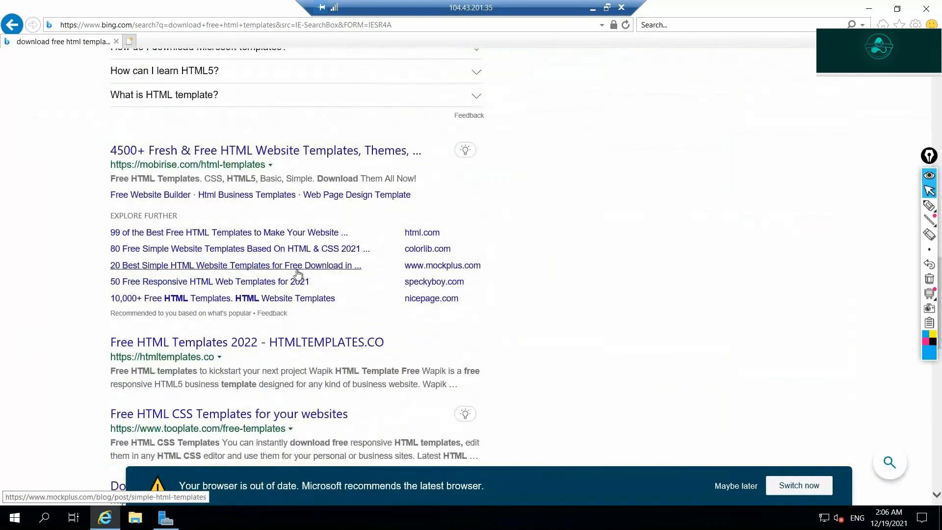
{"action": "scroll", "coordinate": [298, 274], "scroll_direction": "down", "scroll_amount": 5}
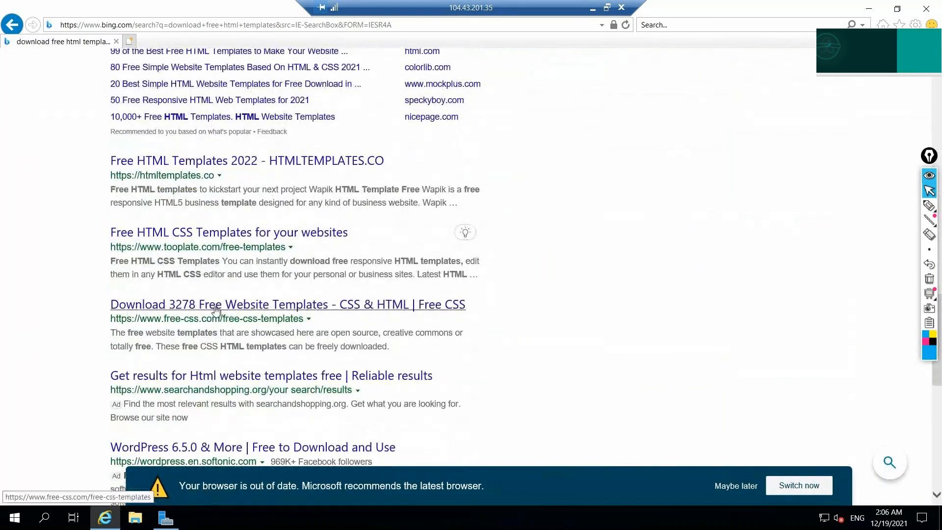
{"action": "left_click", "coordinate": [216, 309]}
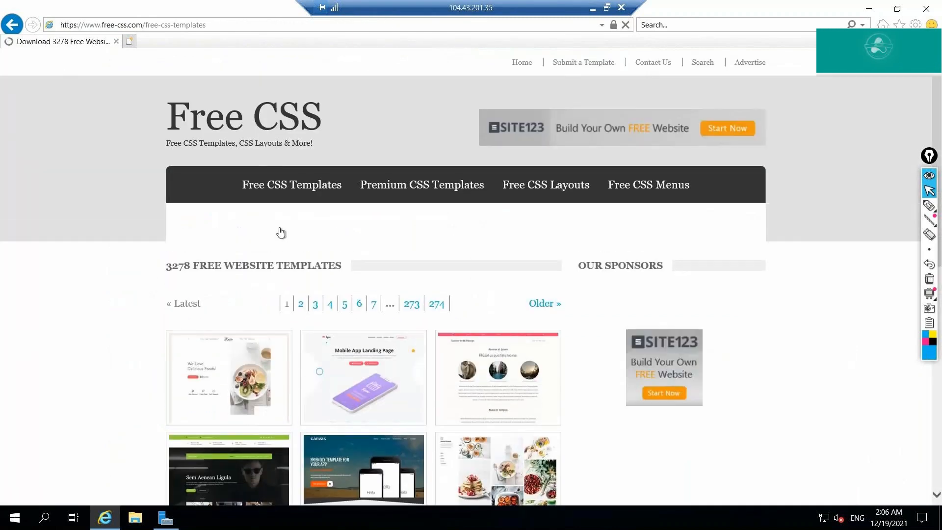
Open the Spourmo template on free-css.com and save spourmo.zip (1.12 MB) to Downloads.
{"action": "scroll", "coordinate": [289, 250], "scroll_direction": "down", "scroll_amount": 5}
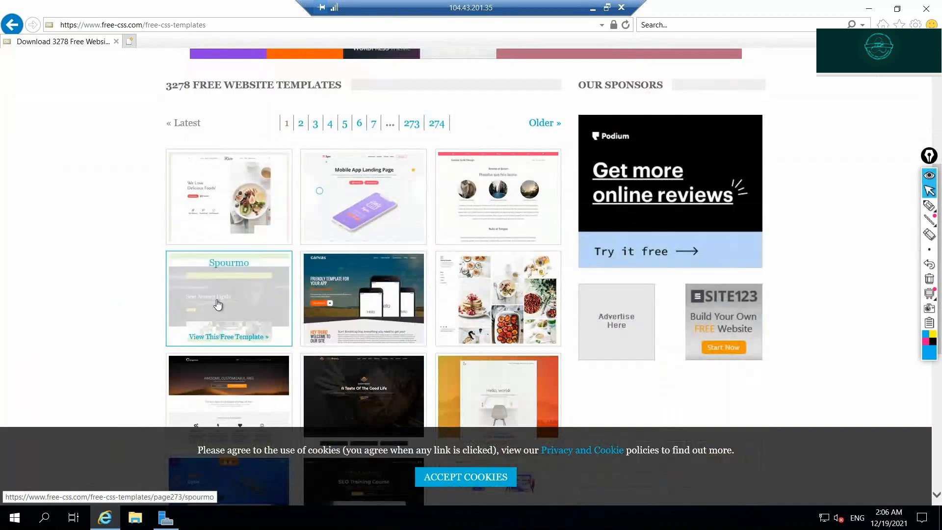
{"action": "key", "text": "F5"}
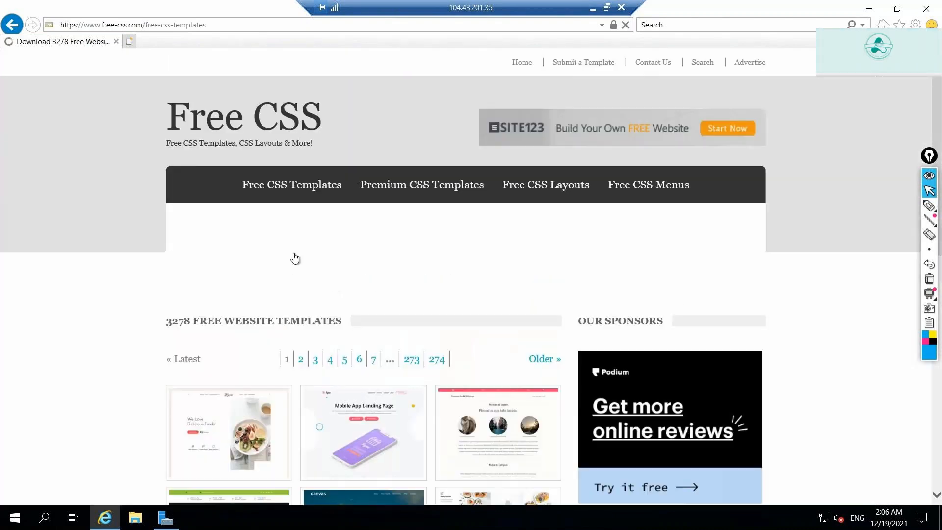
{"action": "scroll", "coordinate": [380, 212], "scroll_direction": "down", "scroll_amount": 6}
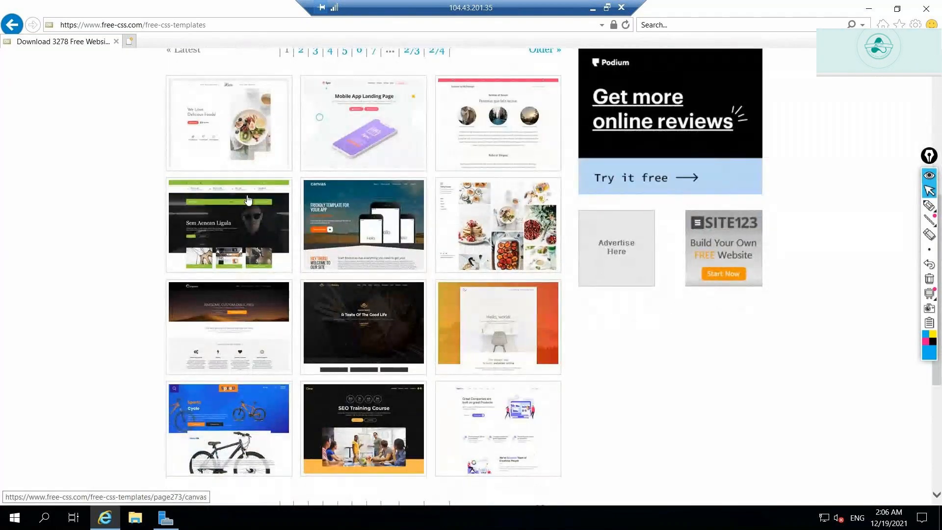
{"action": "left_click", "coordinate": [237, 210]}
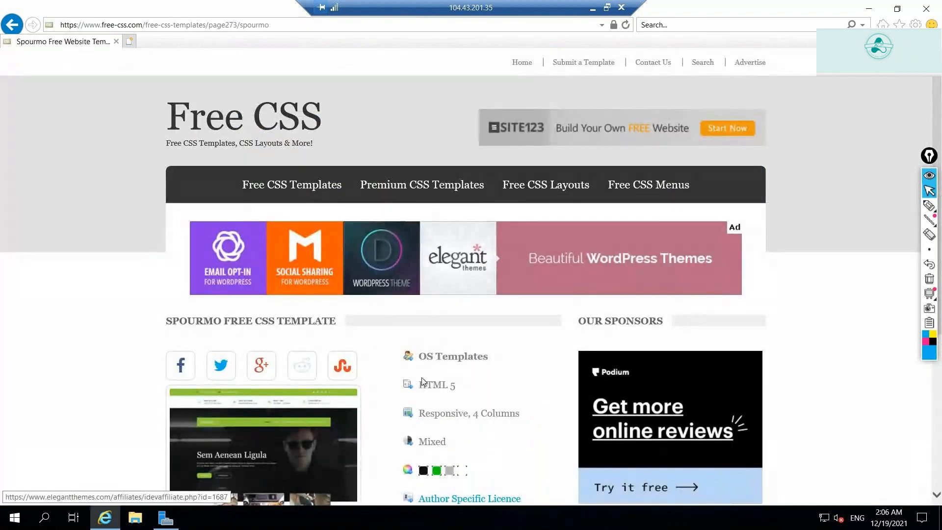
{"action": "scroll", "coordinate": [423, 382], "scroll_direction": "down", "scroll_amount": 5}
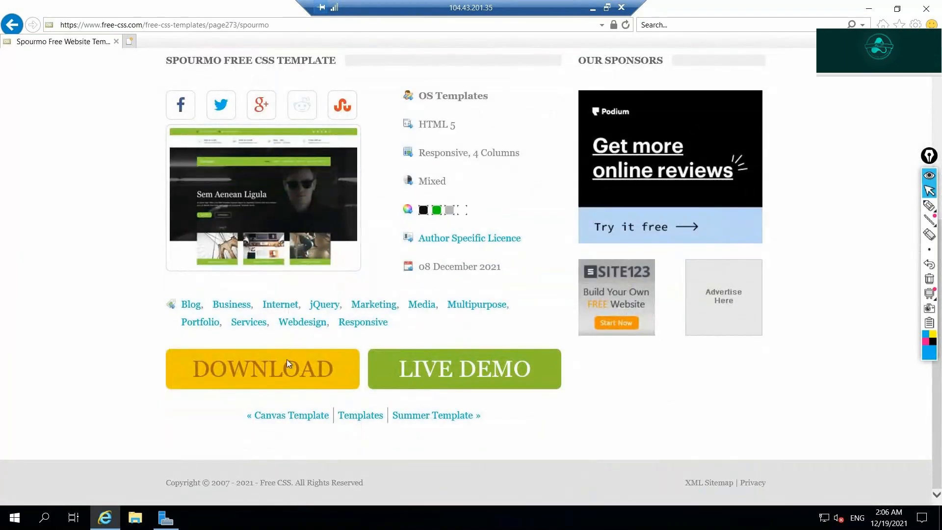
{"action": "left_click", "coordinate": [288, 363]}
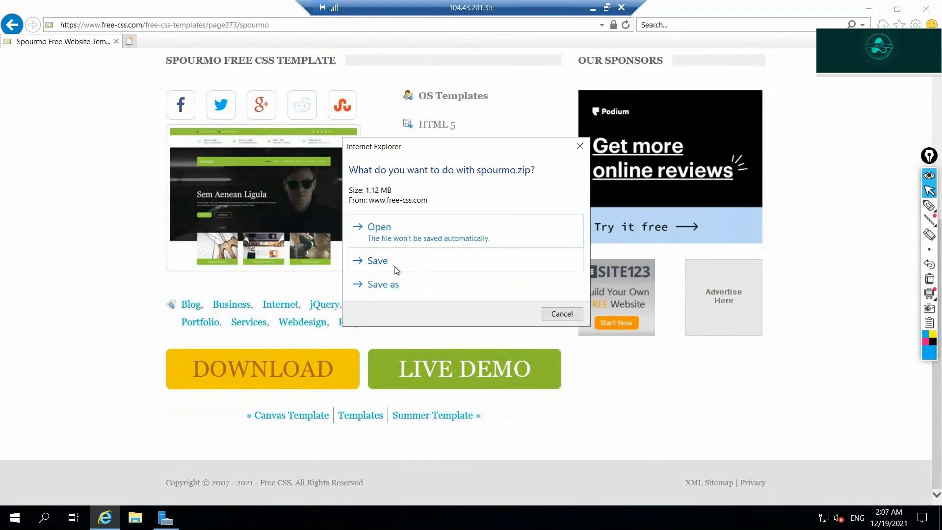
{"action": "left_click", "coordinate": [396, 269]}
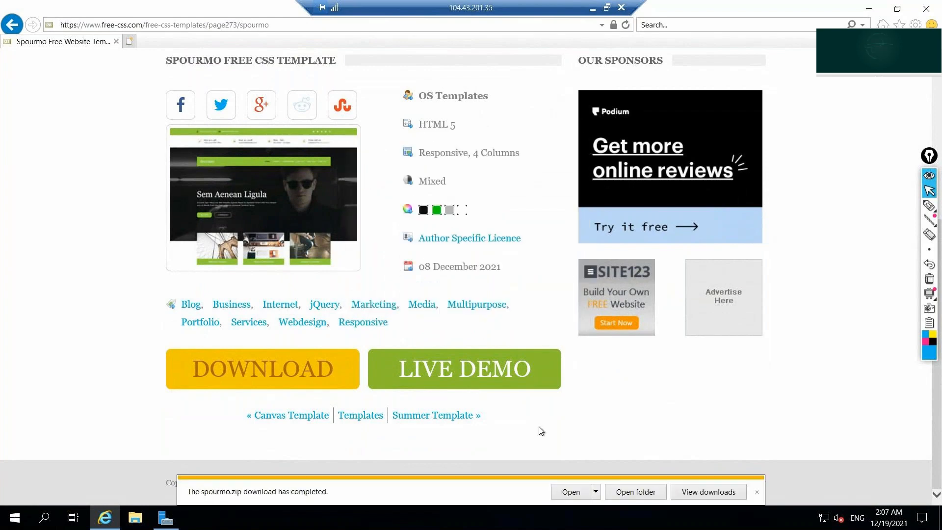
Extract all files from spourmo.zip in Downloads into a spourmo folder and open it.
{"action": "left_click", "coordinate": [636, 492]}
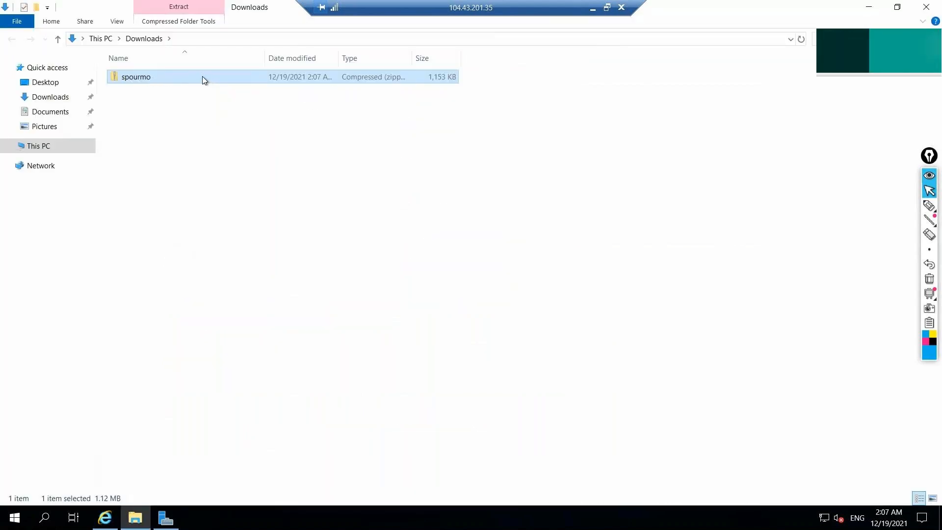
{"action": "right_click", "coordinate": [203, 76]}
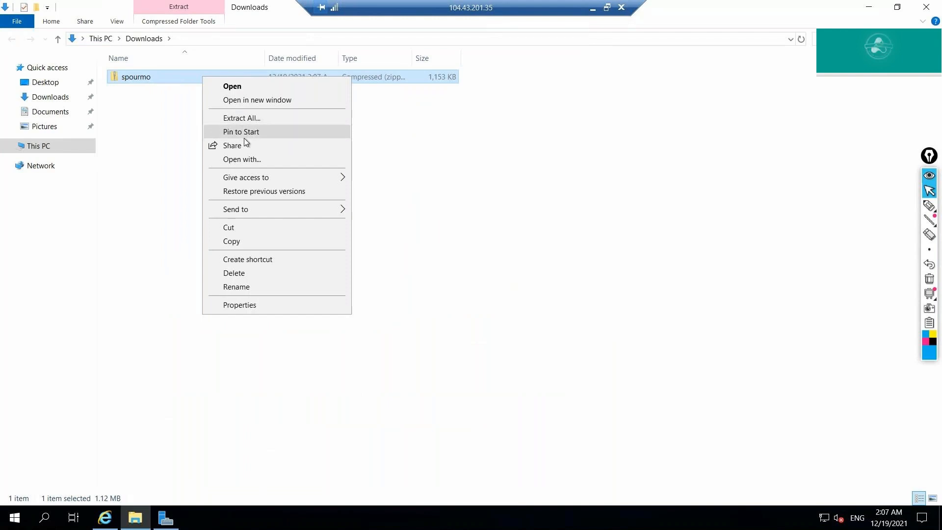
{"action": "left_click", "coordinate": [241, 118]}
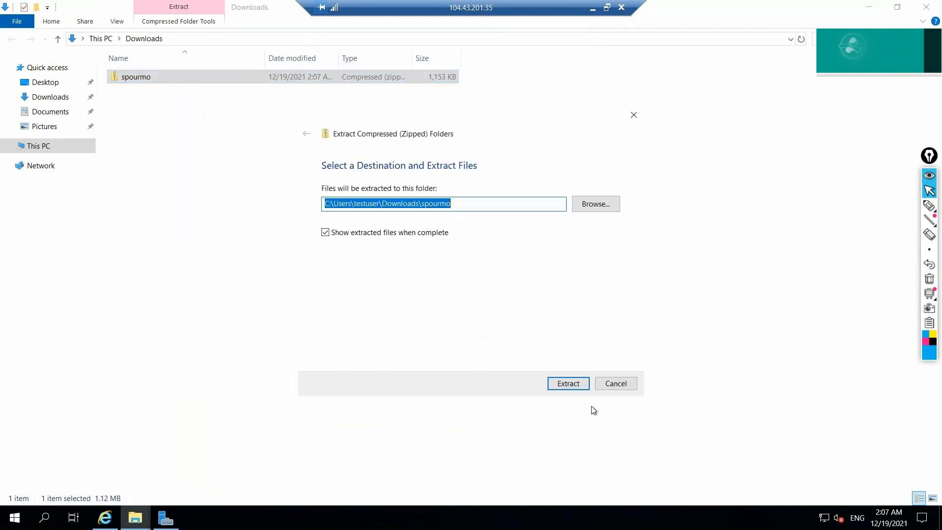
{"action": "left_click", "coordinate": [576, 383]}
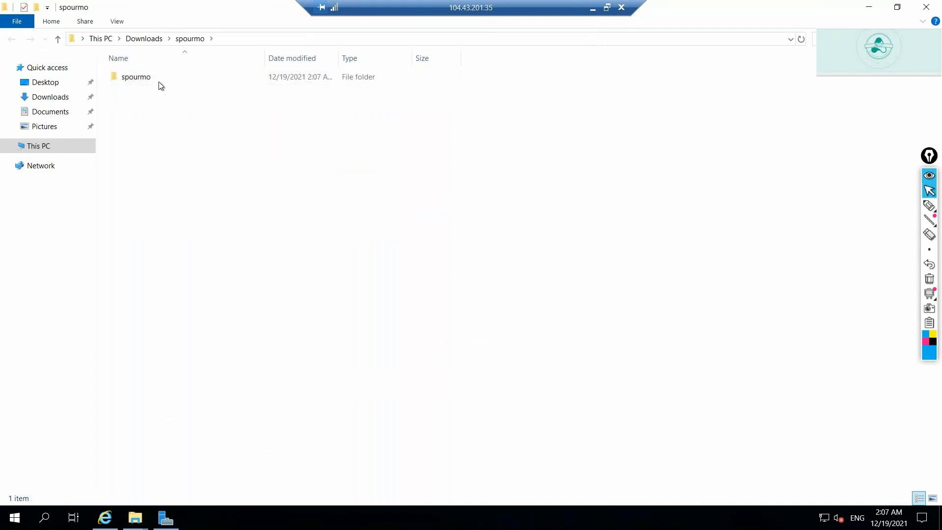
{"action": "double_click", "coordinate": [158, 81]}
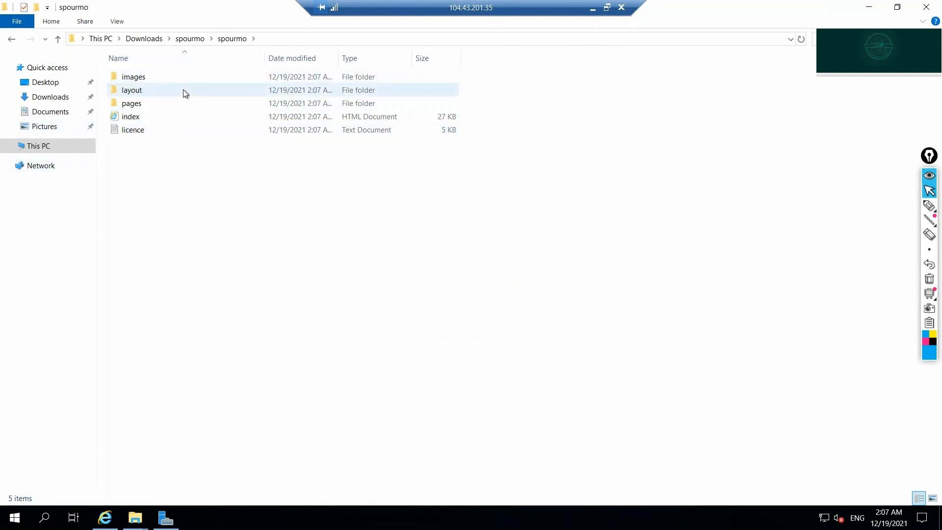
Navigate through This PC and Windows (C:) to the inetpub folder.
{"action": "mouse_move", "coordinate": [185, 94]}
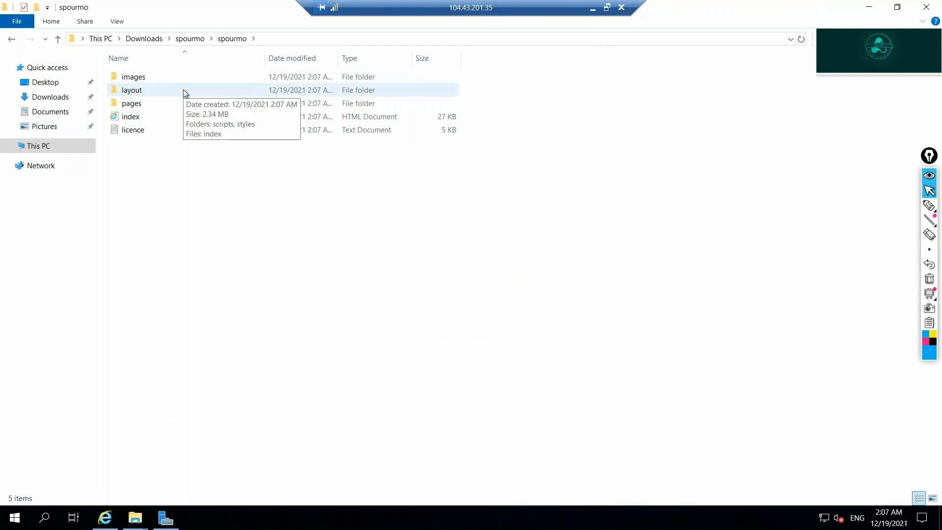
{"action": "left_click", "coordinate": [26, 148]}
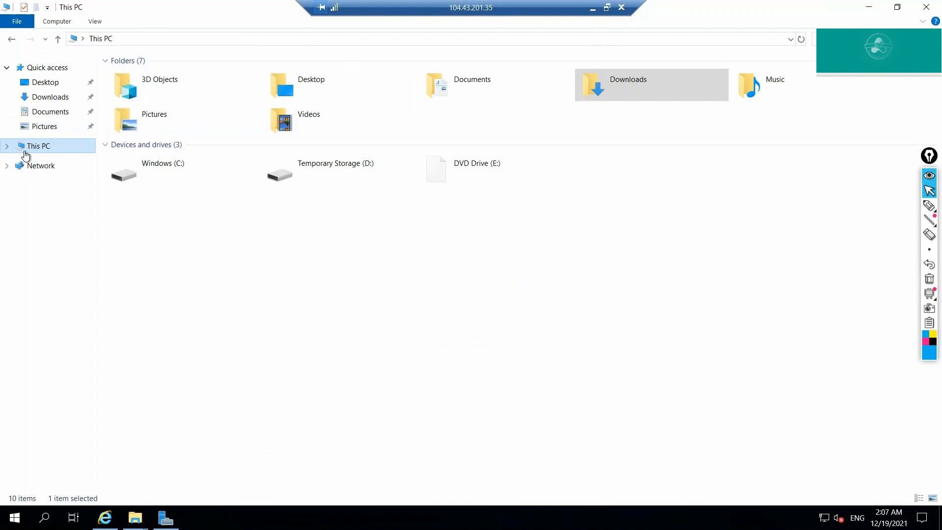
{"action": "double_click", "coordinate": [215, 177]}
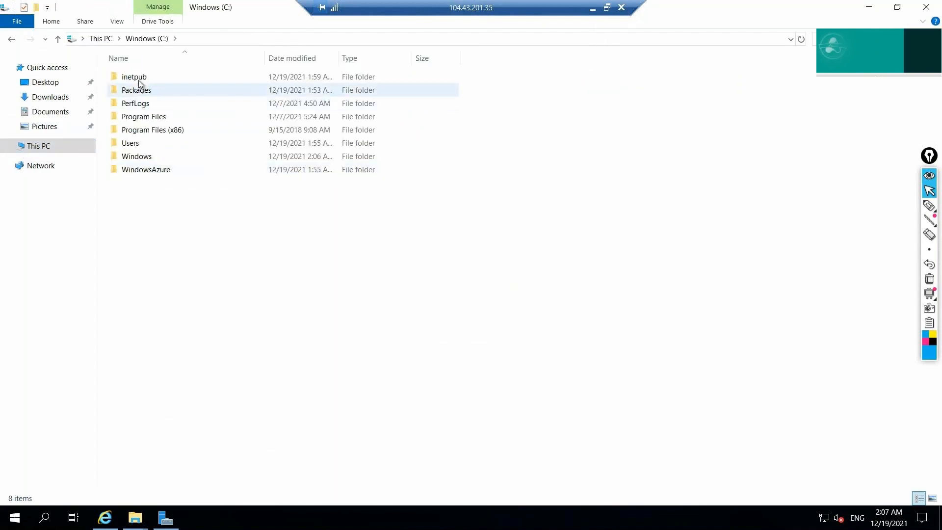
{"action": "double_click", "coordinate": [139, 80]}
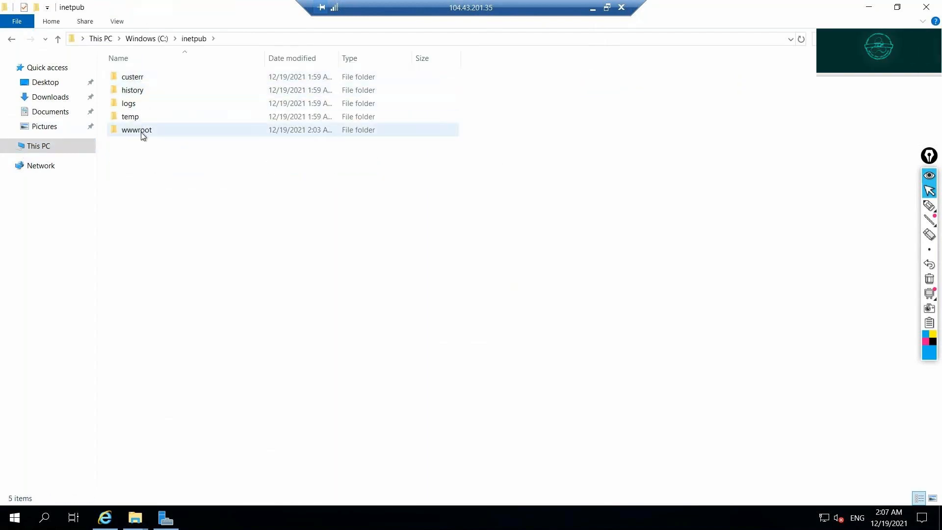
Open C:\inetpub\wwwroot, glance at the local browser's IIS page, and return to the session.
{"action": "double_click", "coordinate": [142, 133]}
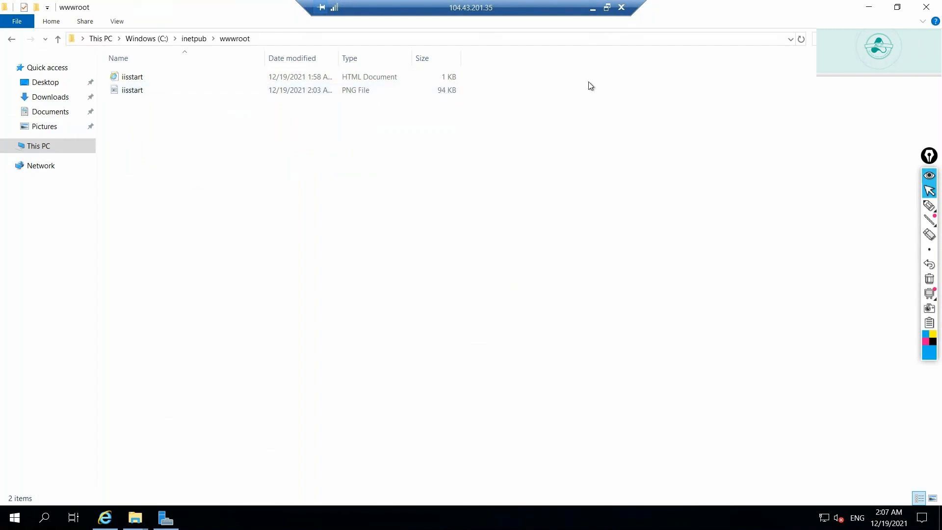
{"action": "left_click", "coordinate": [592, 8]}
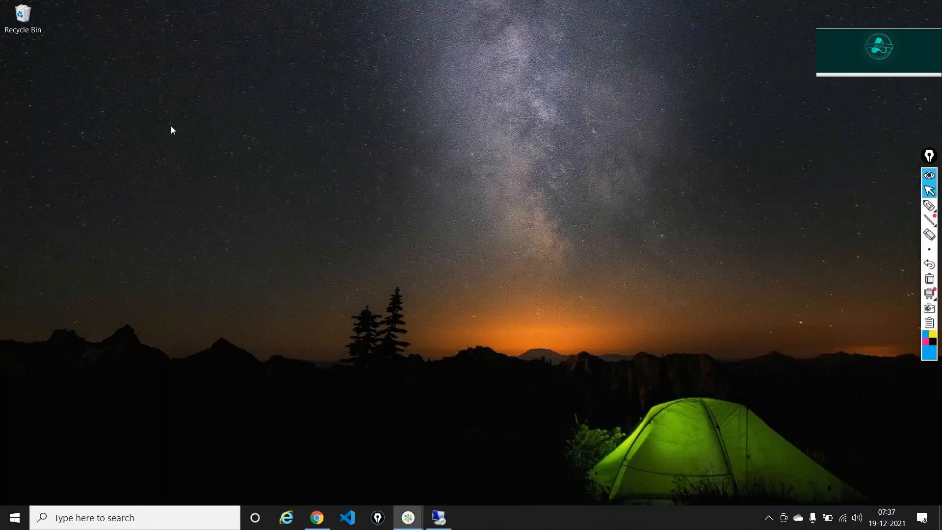
{"action": "key", "text": "alt+Tab"}
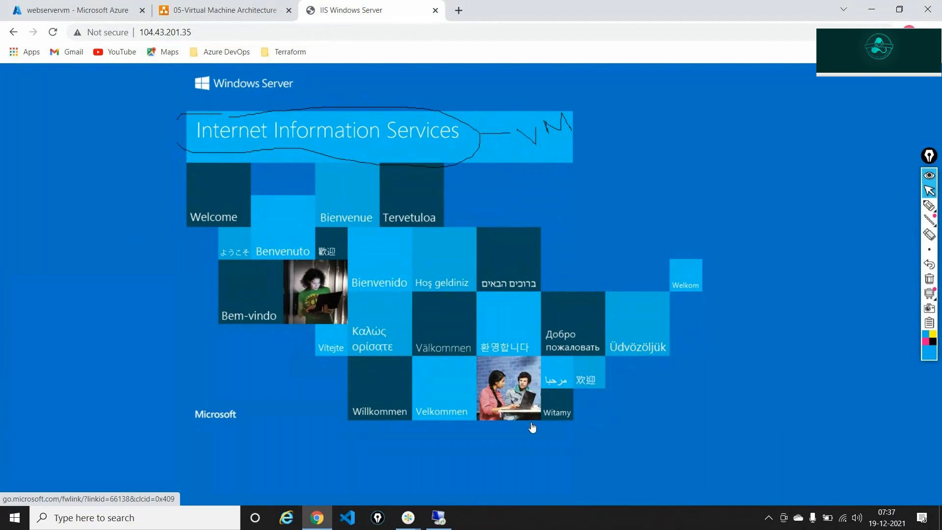
{"action": "left_click", "coordinate": [438, 518]}
Permanently delete both iisstart files from wwwroot, then minimize the remote session.
{"action": "left_click_drag", "start_coordinate": [199, 173], "coordinate": [141, 73]}
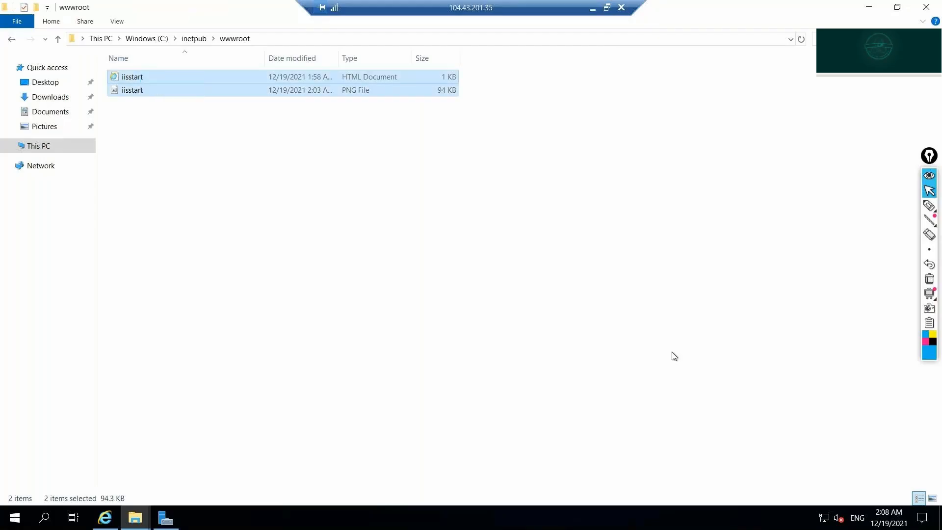
{"action": "key", "text": "shift+Delete"}
{"action": "key", "text": "Return"}
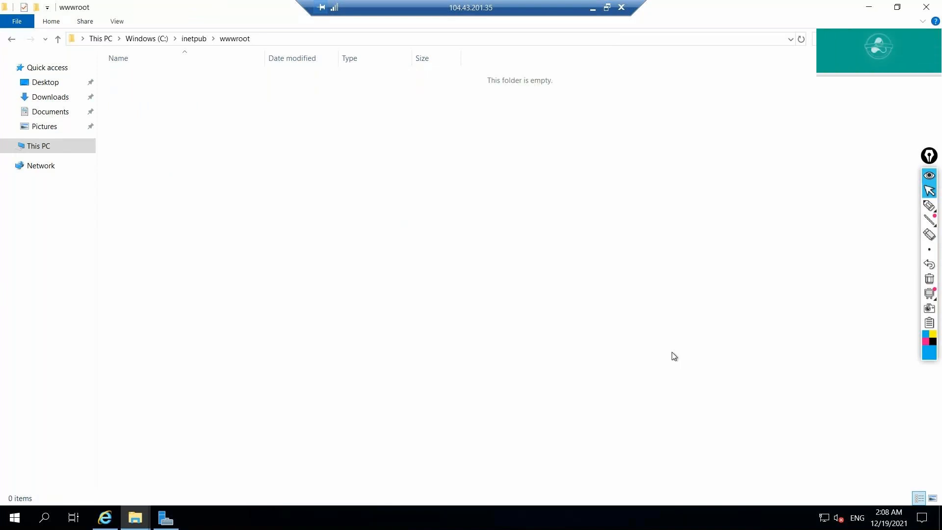
{"action": "left_click", "coordinate": [593, 7]}
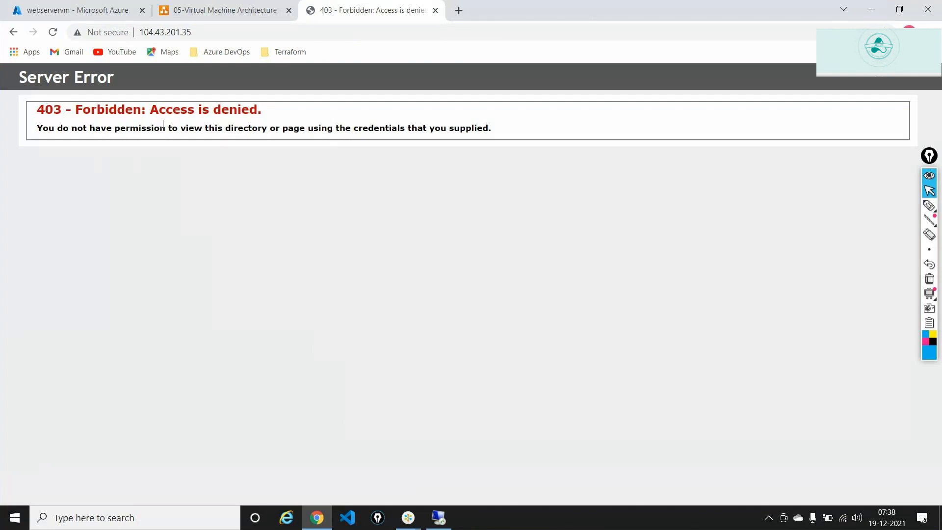
Highlight the 403 Forbidden explanation for 104.43.201.35, then go back to the remote session.
{"action": "left_click_drag", "start_coordinate": [63, 127], "coordinate": [499, 140]}
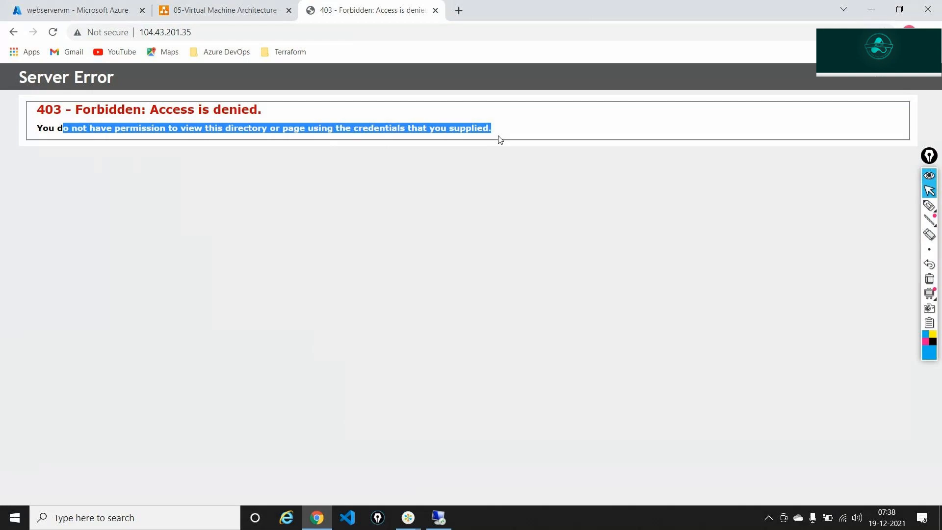
{"action": "left_click", "coordinate": [439, 518]}
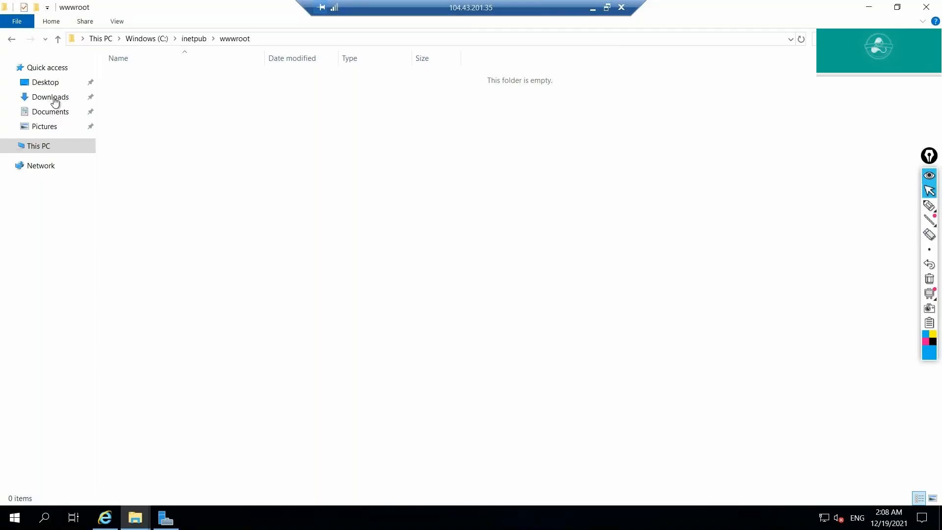
Select all five Spourmo template items in Downloads\spourmo\spourmo for copying.
{"action": "left_click", "coordinate": [55, 101]}
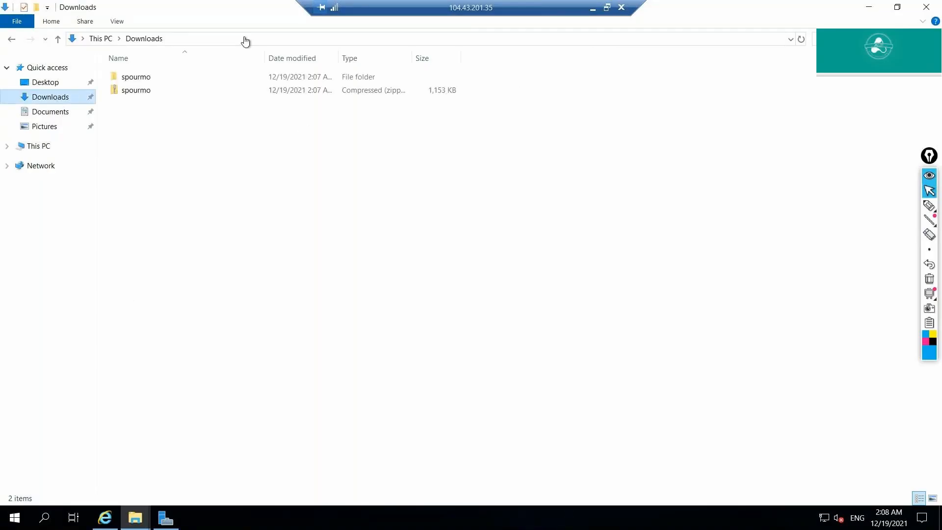
{"action": "double_click", "coordinate": [139, 79]}
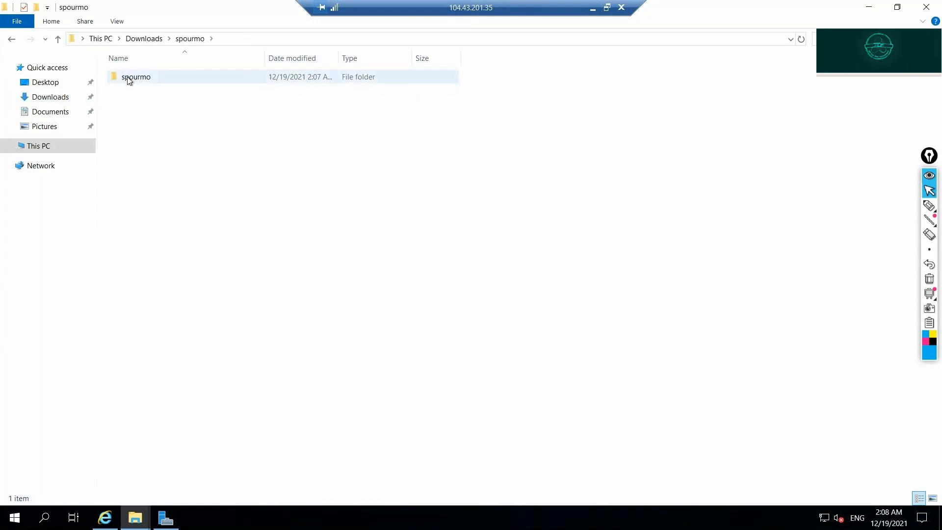
{"action": "double_click", "coordinate": [129, 79]}
{"action": "left_click_drag", "start_coordinate": [147, 151], "coordinate": [128, 76]}
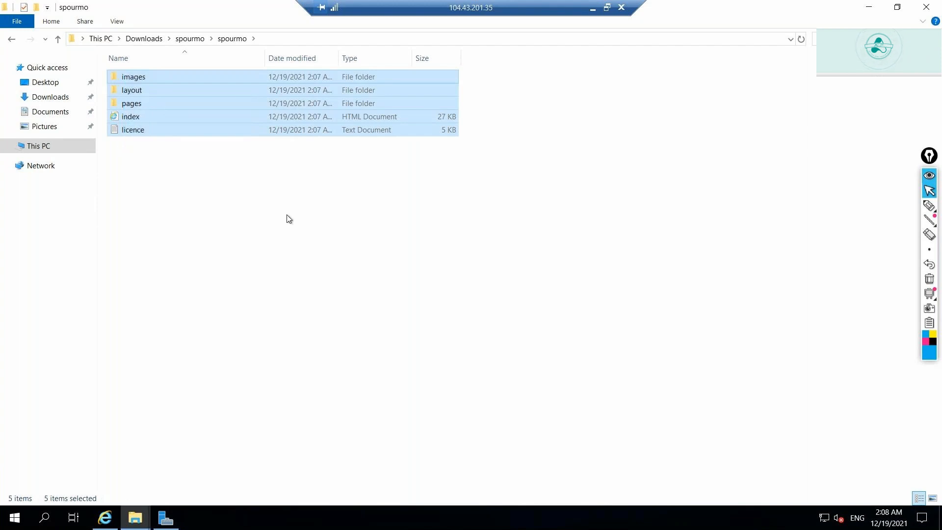
Paste the template items into C:\inetpub\wwwroot, then minimize the remote session.
{"action": "left_click", "coordinate": [36, 146]}
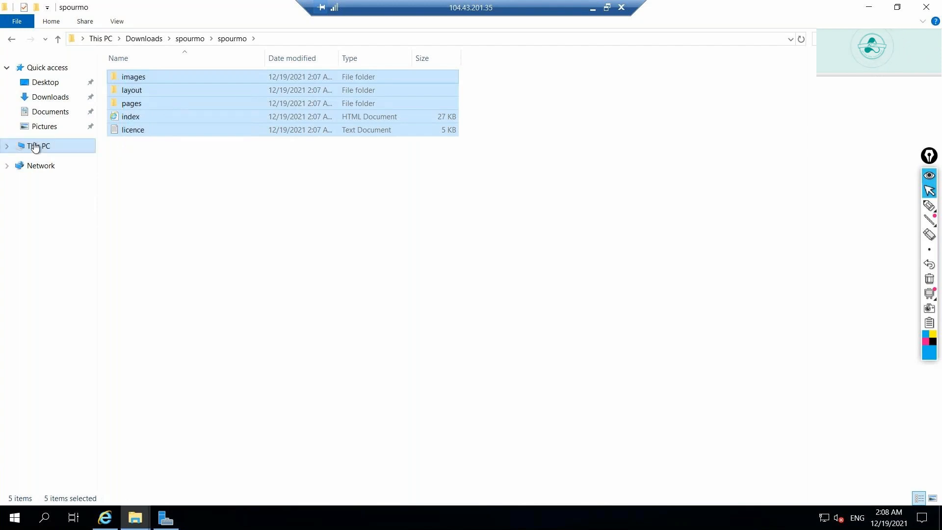
{"action": "double_click", "coordinate": [232, 175]}
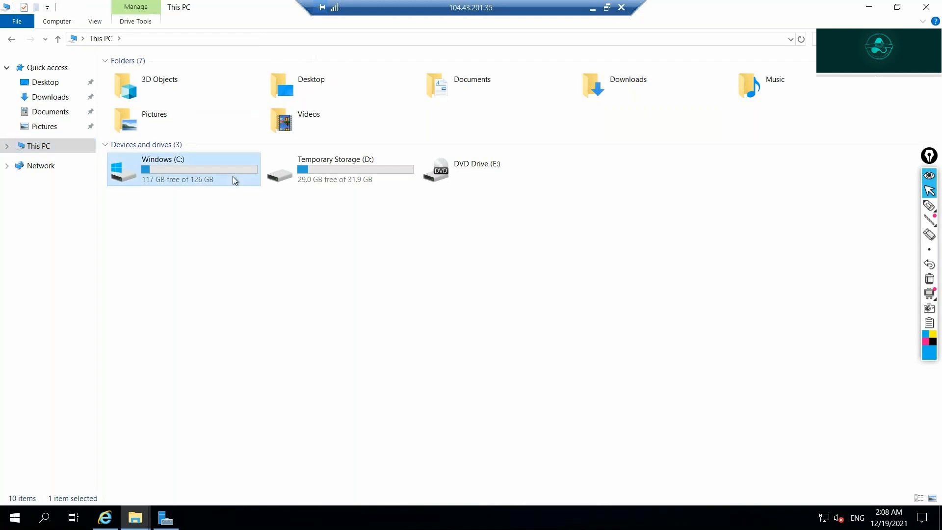
{"action": "double_click", "coordinate": [134, 77]}
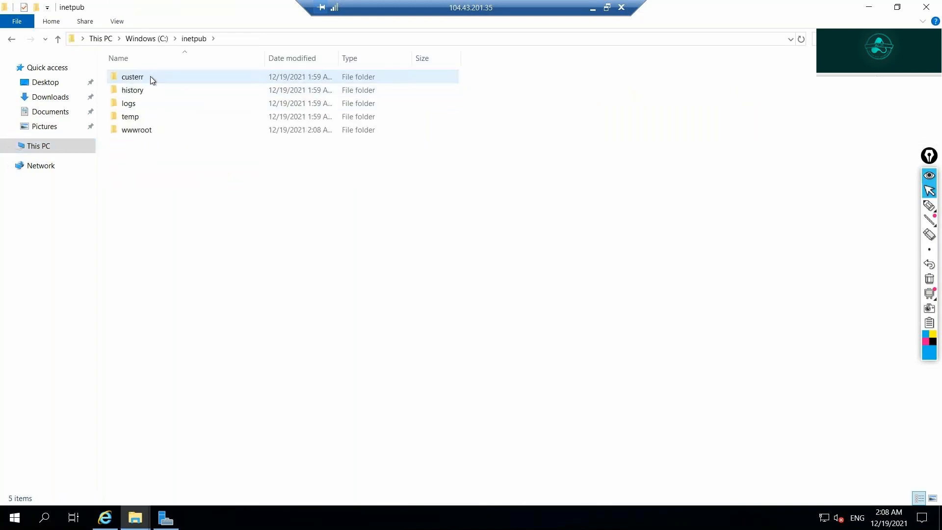
{"action": "double_click", "coordinate": [150, 79]}
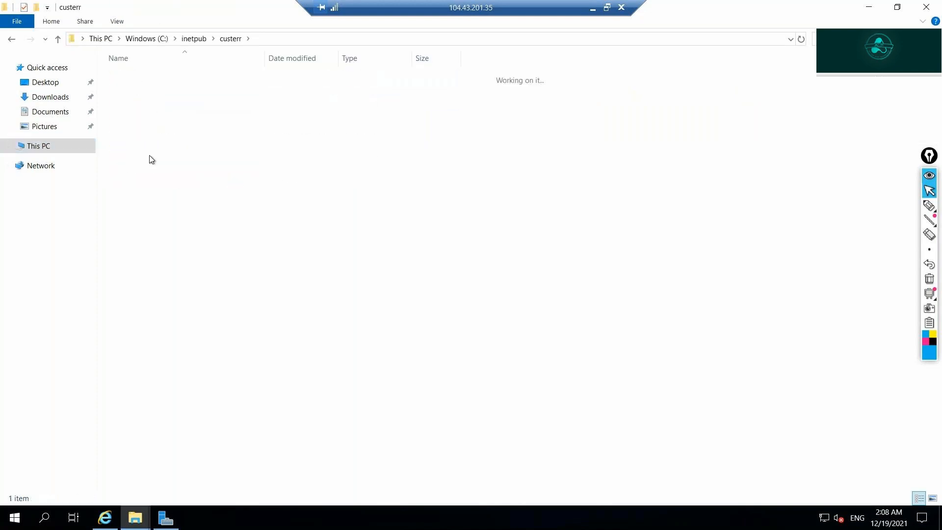
{"action": "key", "text": "alt+Left"}
{"action": "double_click", "coordinate": [145, 133]}
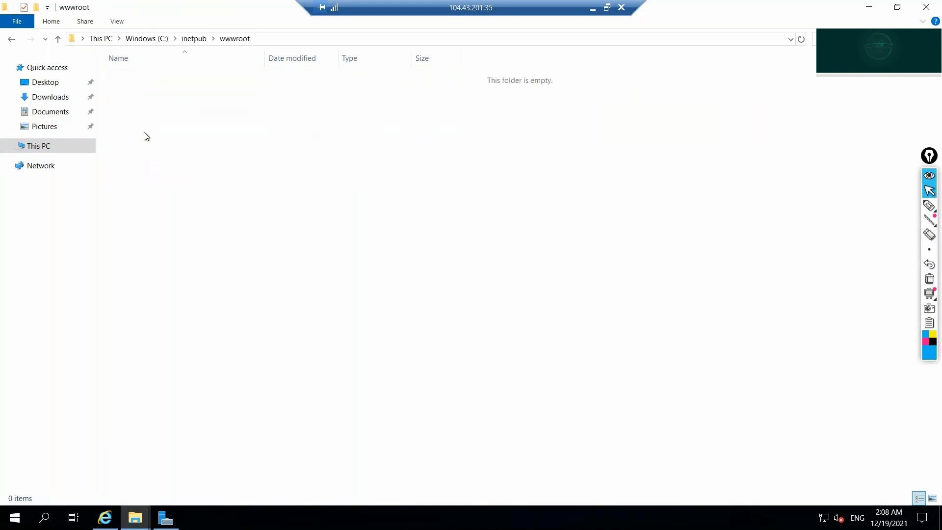
{"action": "key", "text": "ctrl+v"}
{"action": "left_click", "coordinate": [292, 265]}
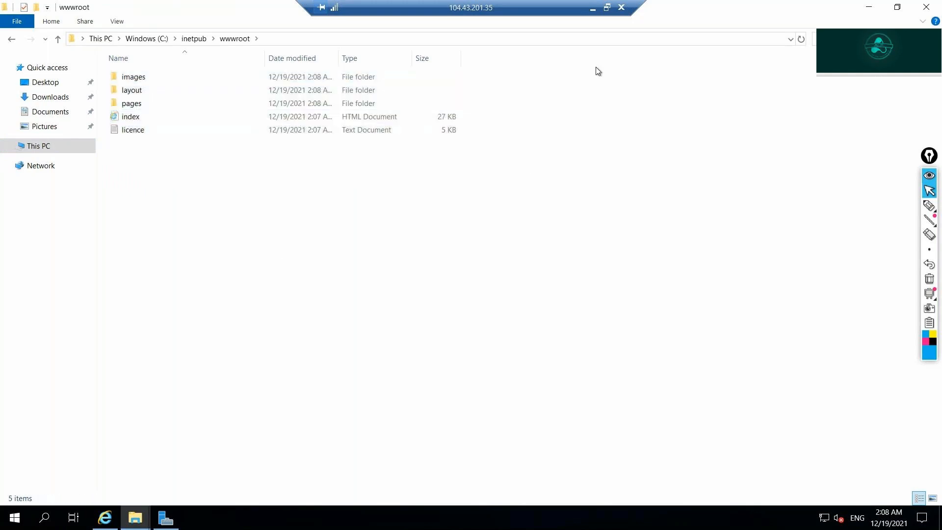
{"action": "left_click", "coordinate": [593, 8]}
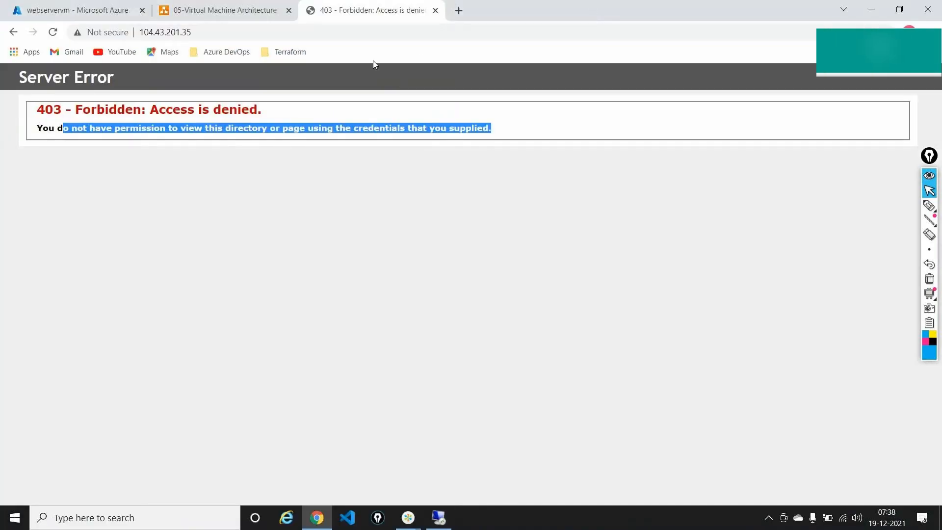
Reload 104.43.201.35 to show the Spourmo homepage, scroll through it, and return to the session.
{"action": "left_click", "coordinate": [353, 36]}
{"action": "key", "text": "Return"}
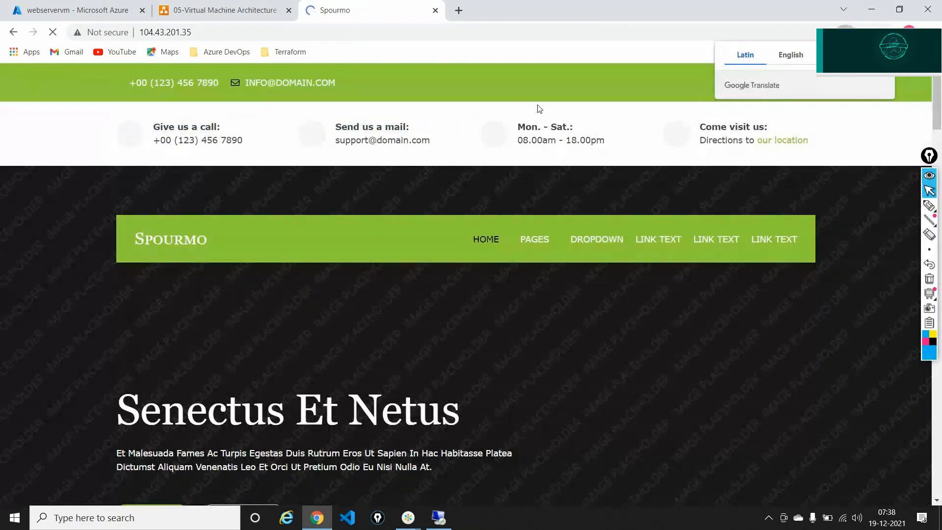
{"action": "mouse_move", "coordinate": [620, 221]}
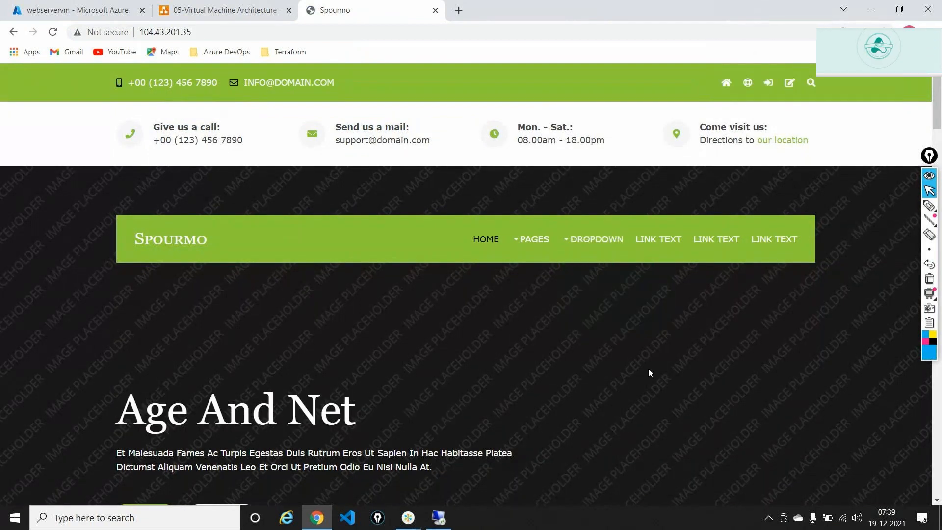
{"action": "scroll", "coordinate": [649, 372], "scroll_direction": "down", "scroll_amount": 3}
{"action": "scroll", "coordinate": [649, 372], "scroll_direction": "down", "scroll_amount": 10}
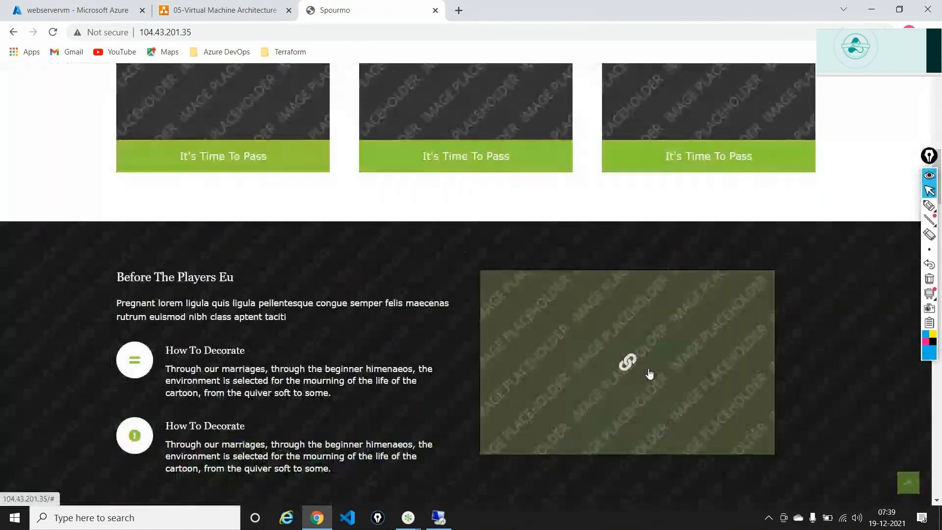
{"action": "scroll", "coordinate": [649, 374], "scroll_direction": "up", "scroll_amount": 13}
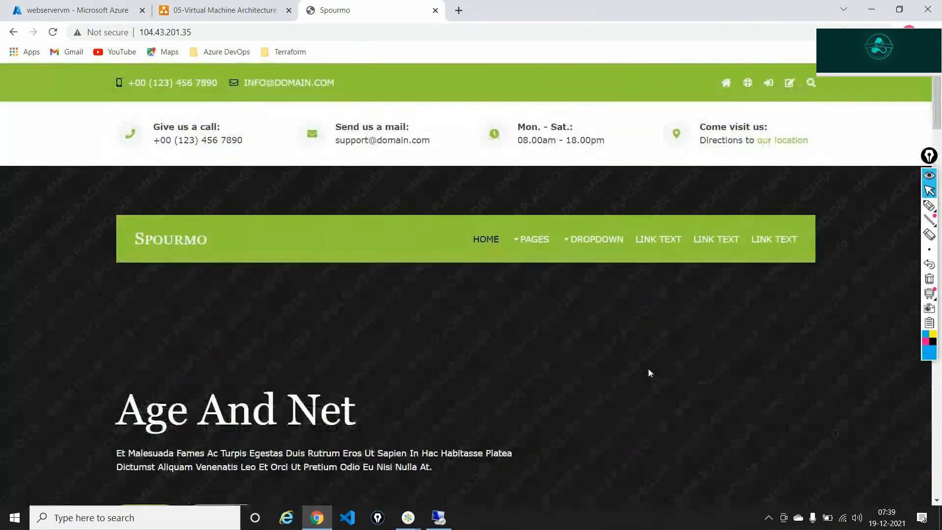
{"action": "scroll", "coordinate": [649, 373], "scroll_direction": "down", "scroll_amount": 2}
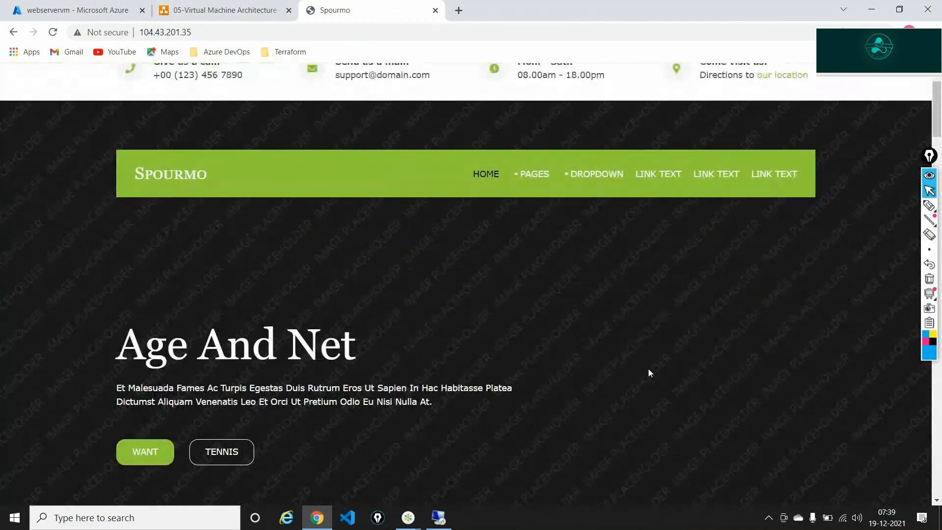
{"action": "scroll", "coordinate": [648, 372], "scroll_direction": "up", "scroll_amount": 2}
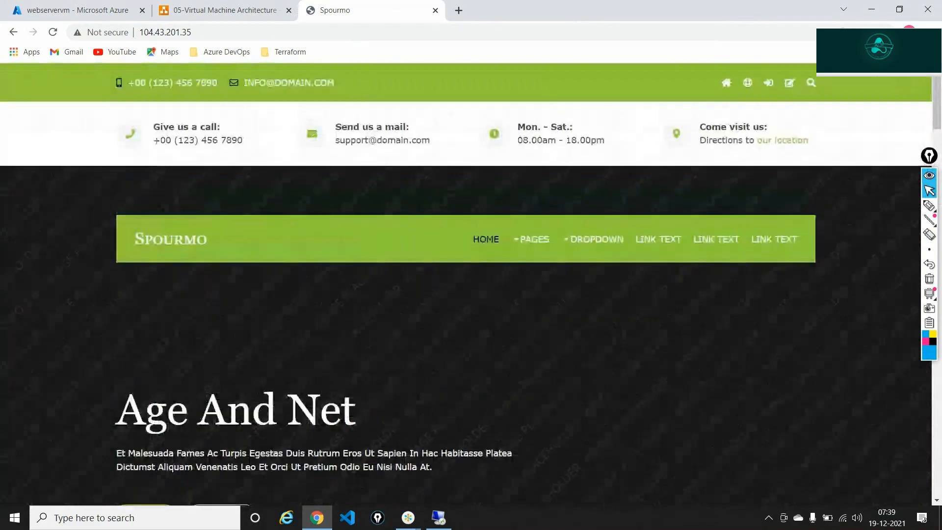
{"action": "left_click", "coordinate": [438, 518]}
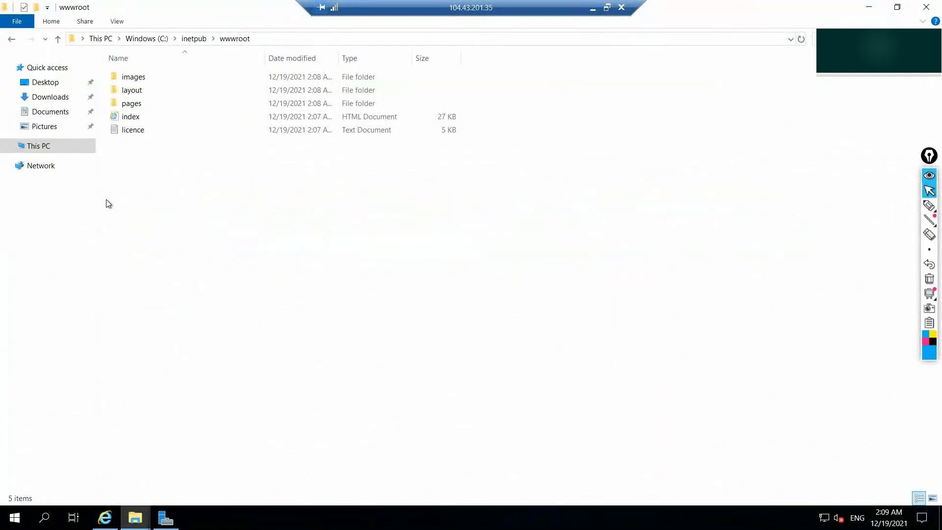
Minimize the Remote Desktop window to view the Spourmo site in local Chrome.
{"action": "left_click", "coordinate": [593, 7]}
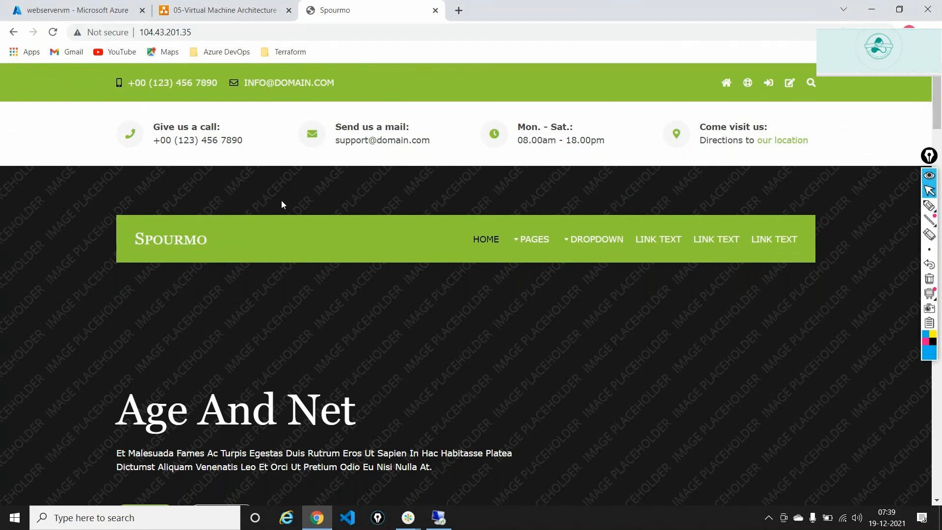
Scroll through the Spourmo hero section, switch windows, then return to the server's Server Manager dashboard.
{"action": "scroll", "coordinate": [355, 280], "scroll_direction": "down", "scroll_amount": 1}
{"action": "scroll", "coordinate": [355, 277], "scroll_direction": "down", "scroll_amount": 3}
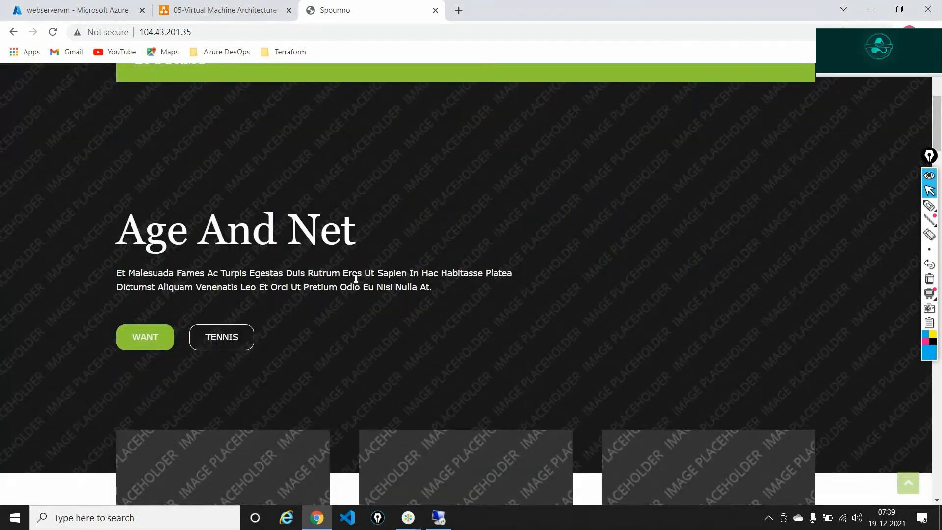
{"action": "key", "text": "alt+Tab"}
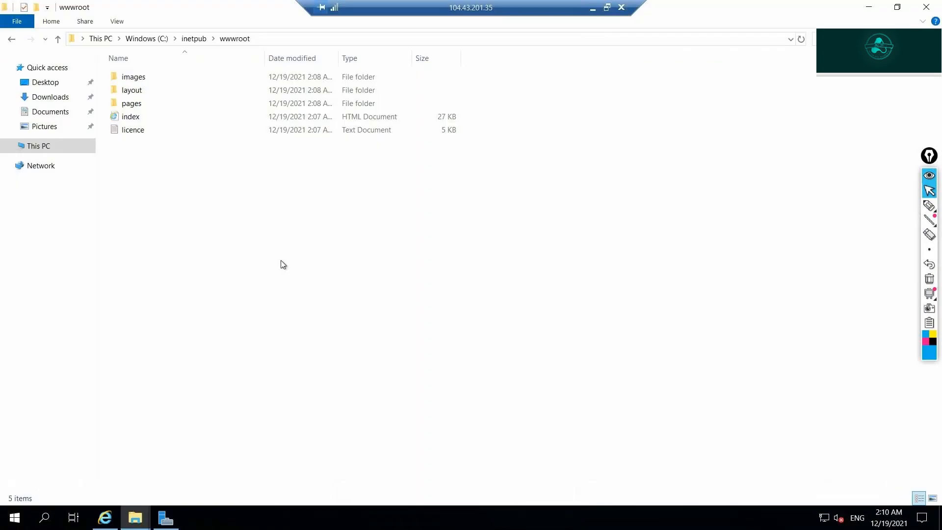
{"action": "left_click", "coordinate": [592, 8]}
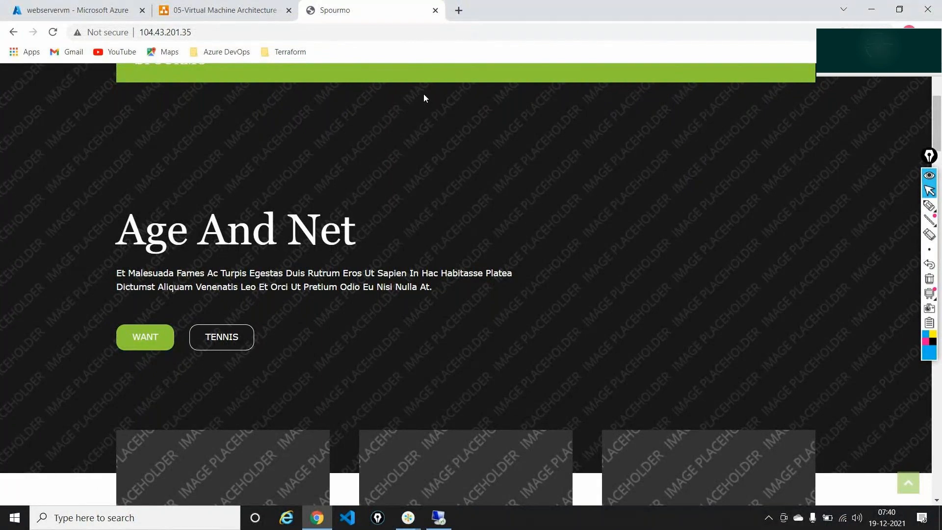
{"action": "key", "text": "alt+Tab"}
{"action": "key", "text": "Tab"}
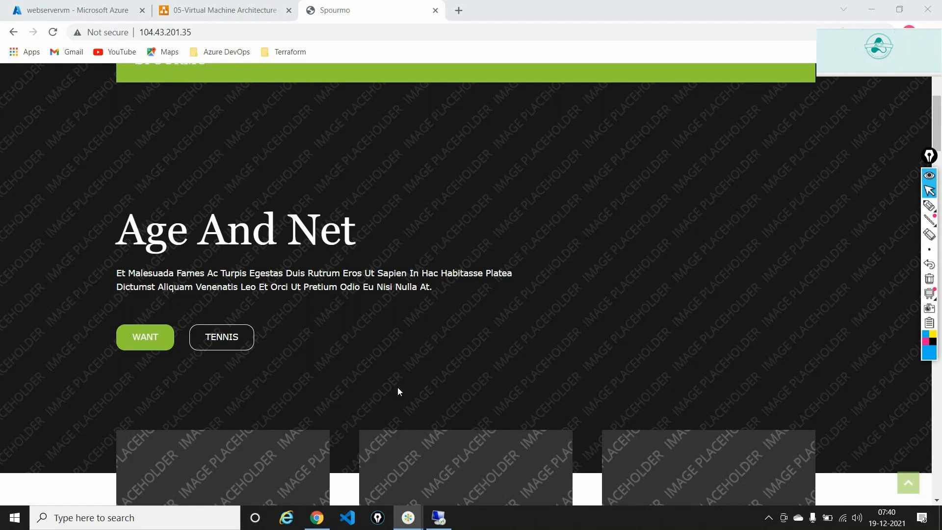
{"action": "left_click", "coordinate": [439, 518]}
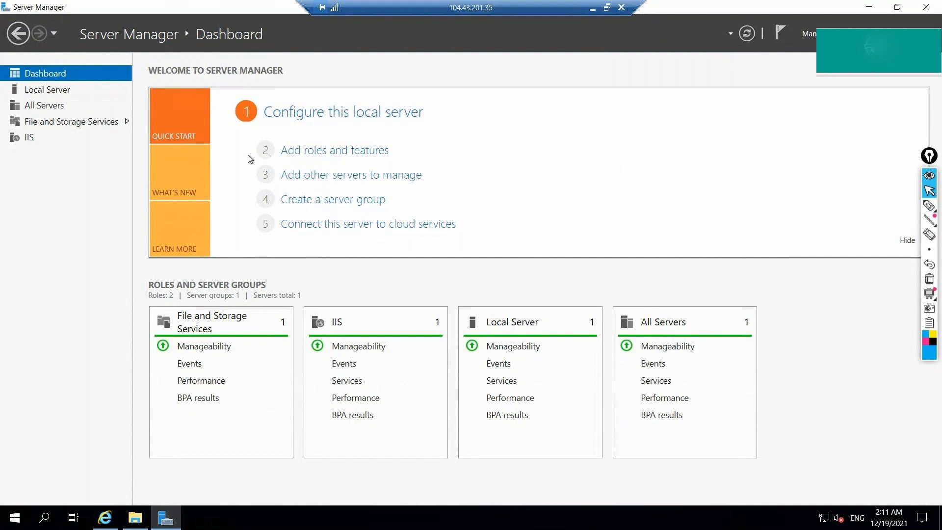
Choose role-based installation on webservervm and pass Server Roles after peeking inside Web Server (IIS).
{"action": "left_click", "coordinate": [317, 155]}
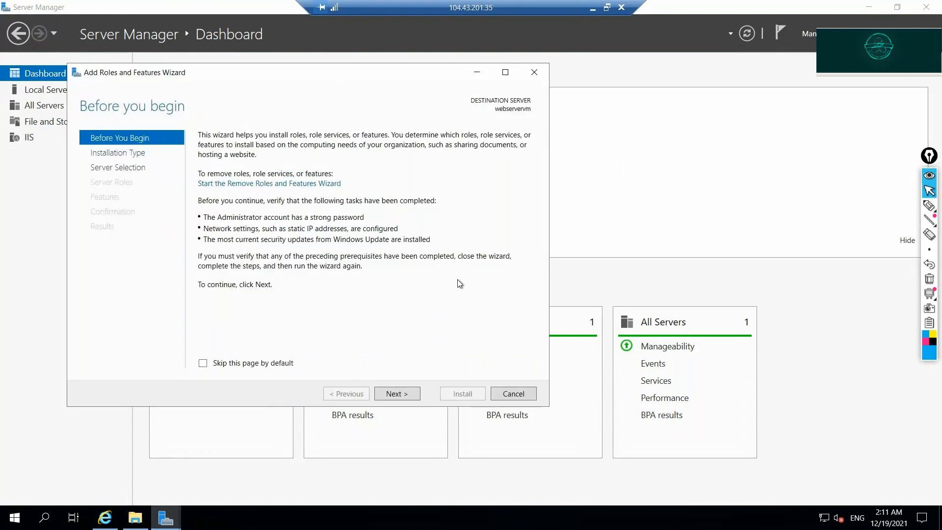
{"action": "left_click", "coordinate": [409, 394]}
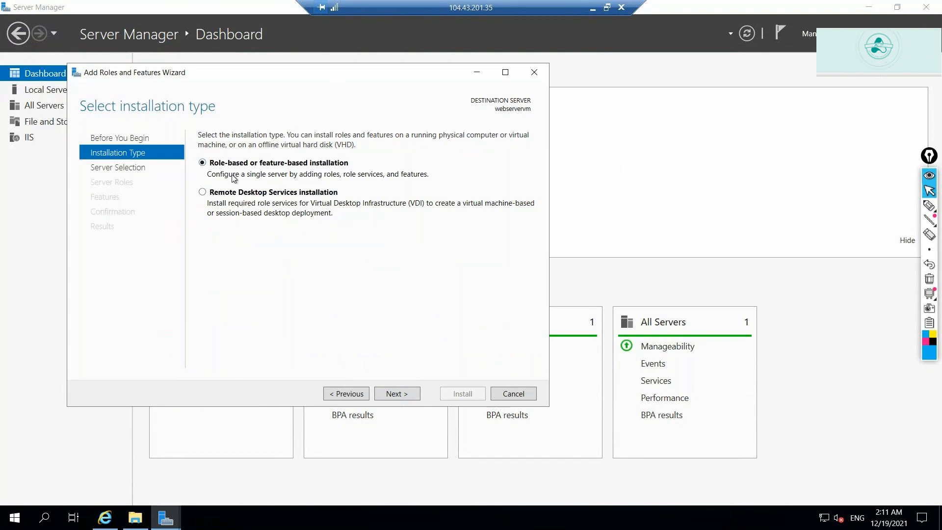
{"action": "left_click", "coordinate": [401, 393]}
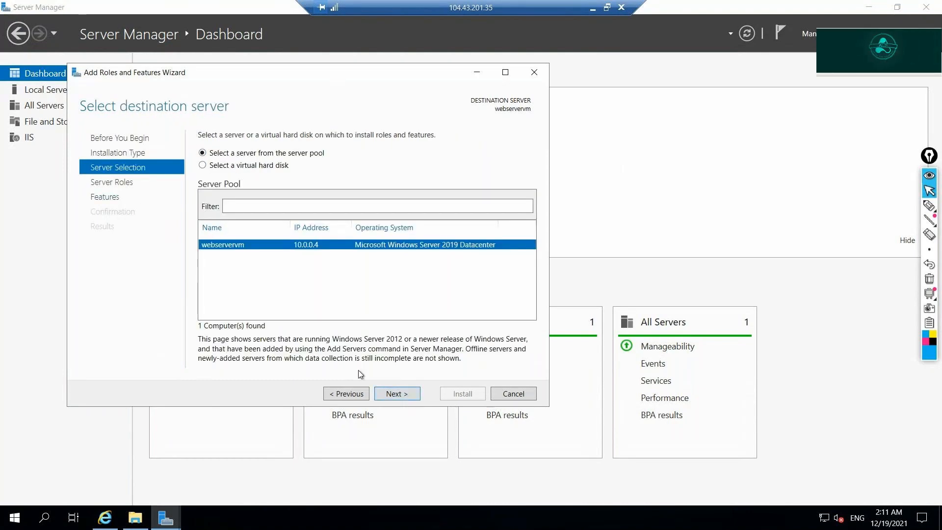
{"action": "left_click", "coordinate": [389, 394]}
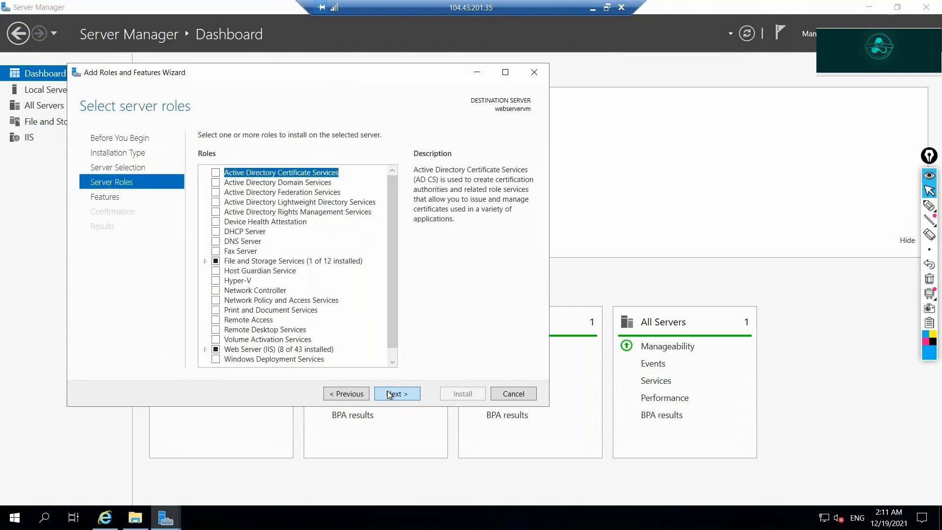
{"action": "scroll", "coordinate": [396, 256], "scroll_direction": "down", "scroll_amount": 1}
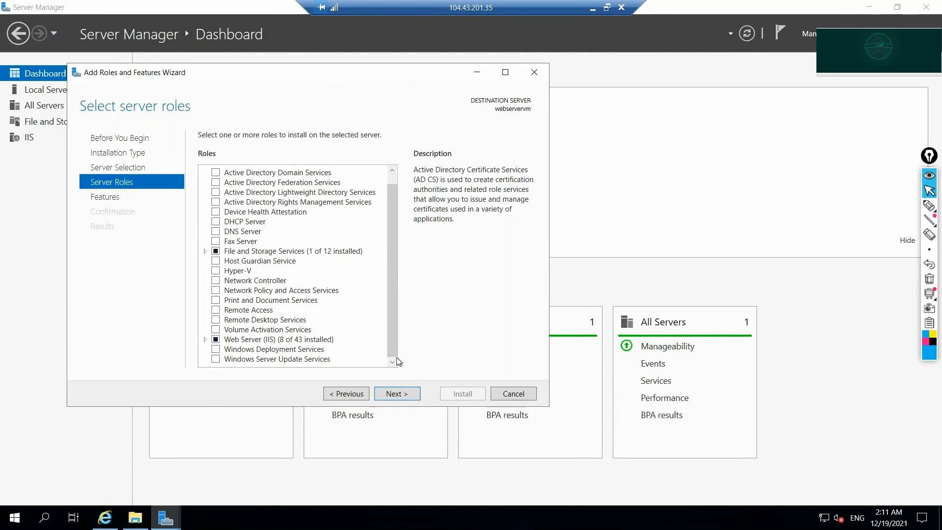
{"action": "double_click", "coordinate": [220, 342]}
{"action": "double_click", "coordinate": [220, 342]}
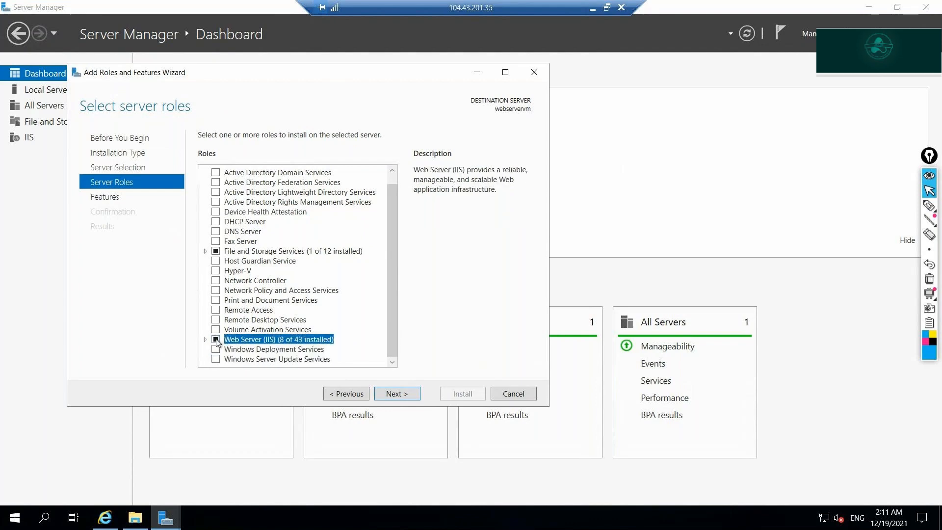
{"action": "left_click", "coordinate": [387, 393]}
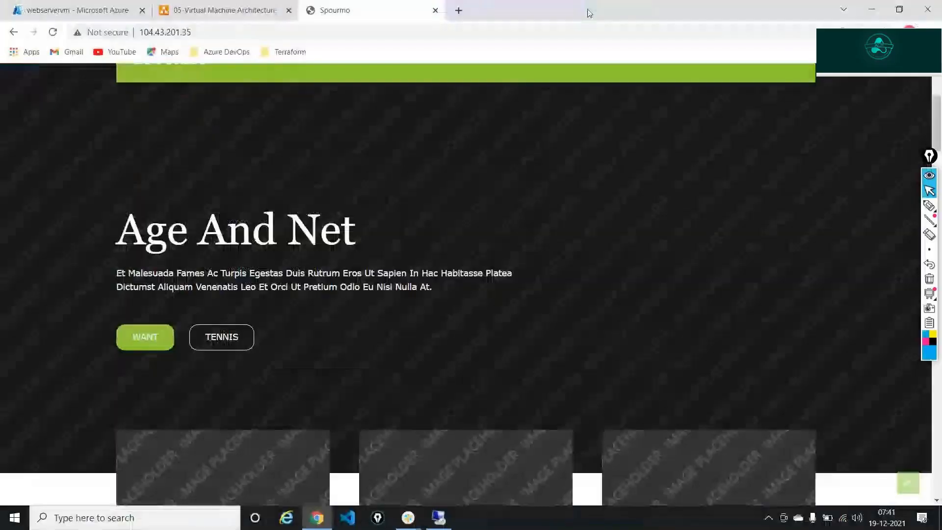
Close the Add Roles and Features wizard without installing anything, then open File Explorer on the server.
{"action": "left_click", "coordinate": [590, 9]}
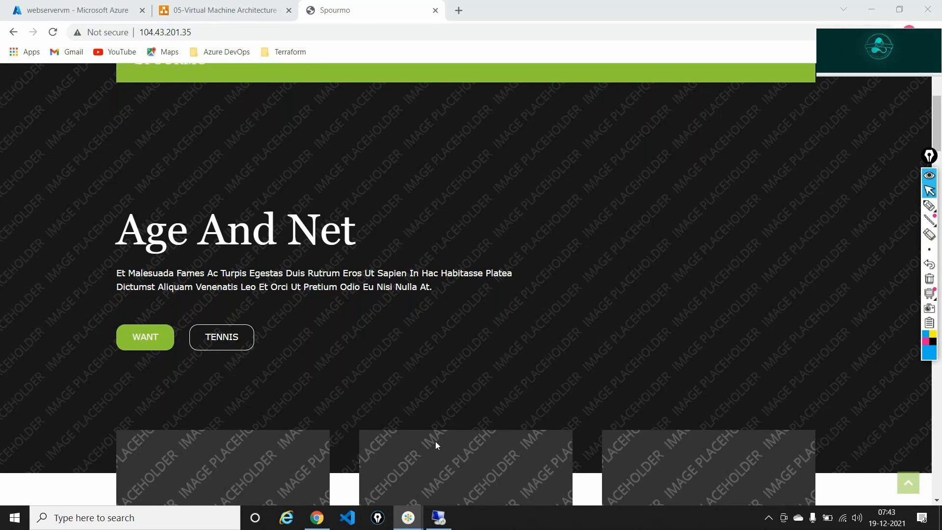
{"action": "left_click", "coordinate": [439, 517]}
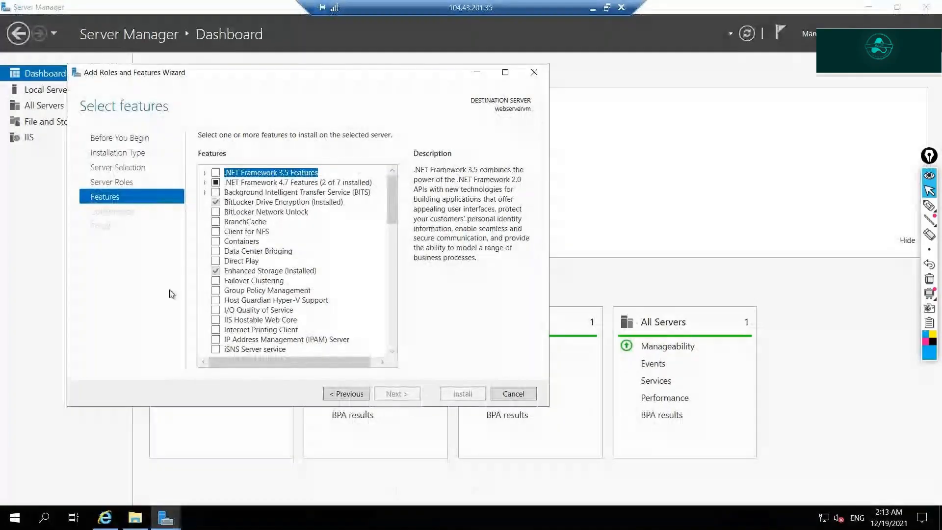
{"action": "left_click", "coordinate": [536, 72]}
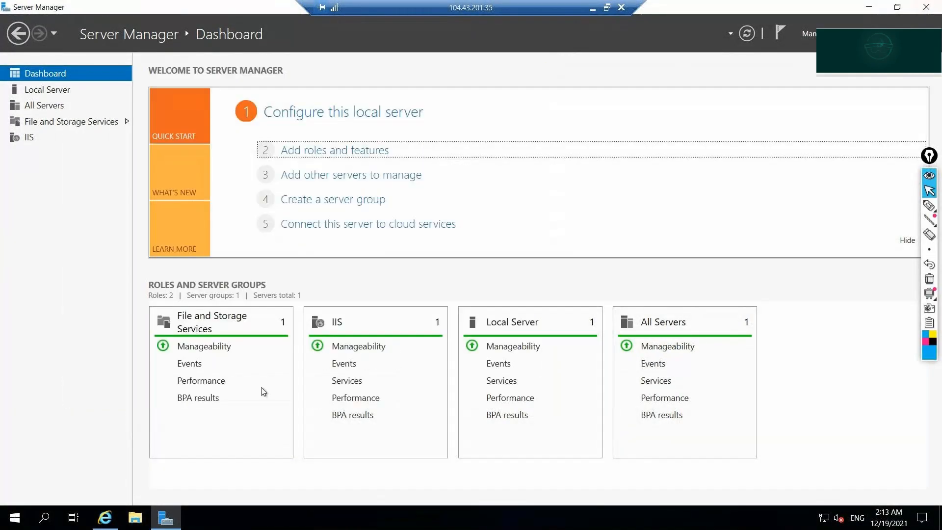
{"action": "left_click", "coordinate": [136, 517]}
Show This PC and mark drives C: (126 GB) and D:, noting planned drive F at 1024.
{"action": "left_click", "coordinate": [39, 147]}
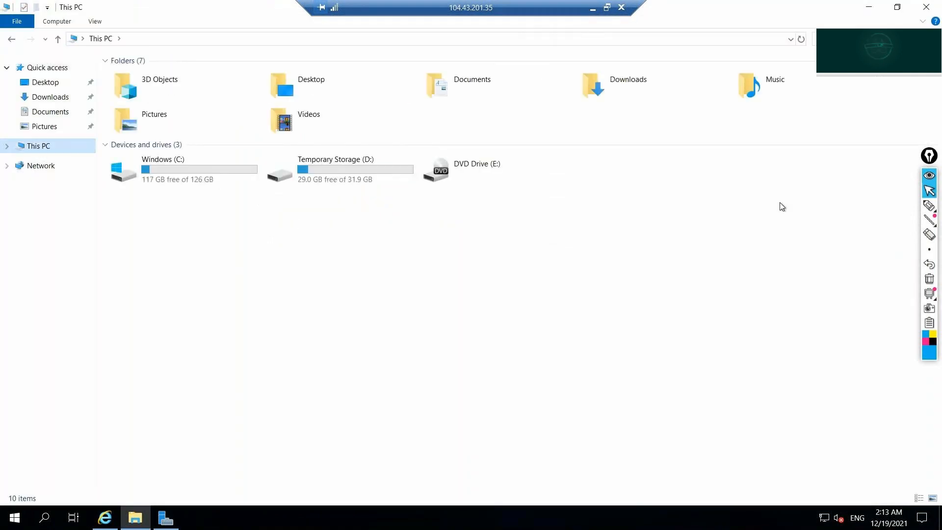
{"action": "left_click", "coordinate": [929, 207]}
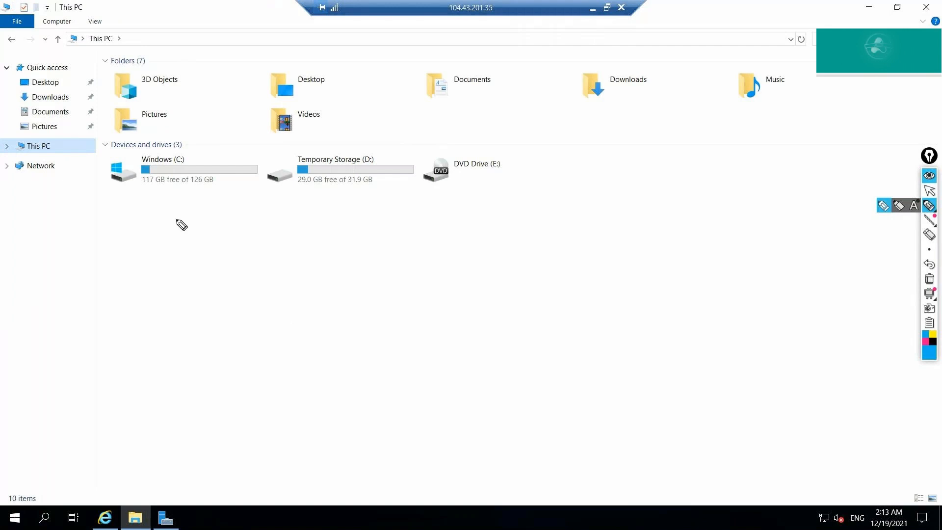
{"action": "mouse_move", "coordinate": [179, 219]}
{"action": "left_mouse_down"}
{"action": "mouse_move", "coordinate": [178, 234]}
{"action": "mouse_move", "coordinate": [179, 191]}
{"action": "mouse_move", "coordinate": [186, 196]}
{"action": "left_mouse_up"}
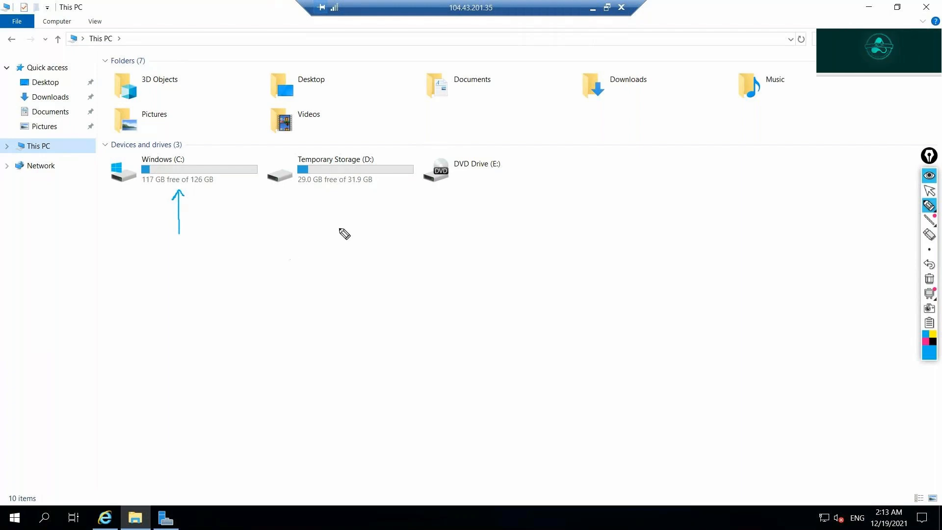
{"action": "mouse_move", "coordinate": [334, 224]}
{"action": "left_mouse_down"}
{"action": "mouse_move", "coordinate": [335, 199]}
{"action": "mouse_move", "coordinate": [342, 200]}
{"action": "left_mouse_up"}
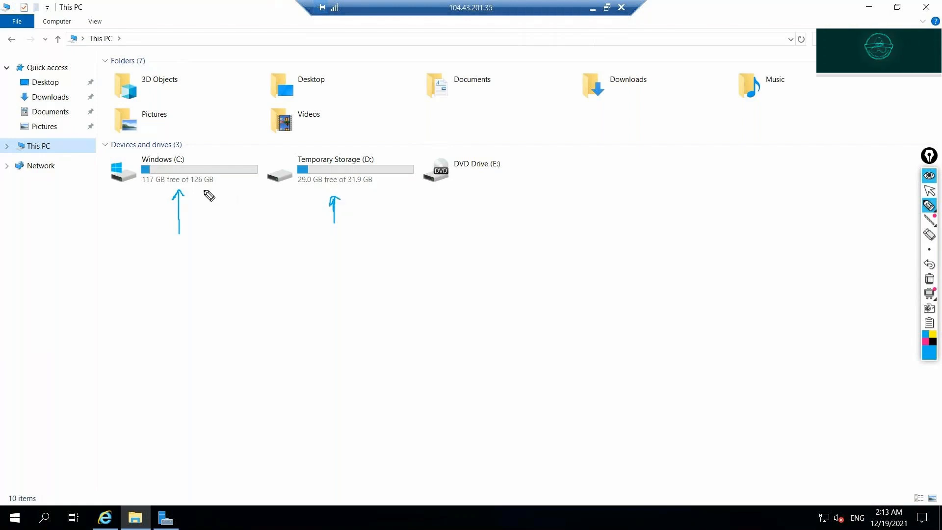
{"action": "mouse_move", "coordinate": [189, 193]}
{"action": "left_mouse_down"}
{"action": "mouse_move", "coordinate": [211, 193]}
{"action": "mouse_move", "coordinate": [219, 181]}
{"action": "mouse_move", "coordinate": [196, 176]}
{"action": "mouse_move", "coordinate": [191, 185]}
{"action": "left_mouse_up"}
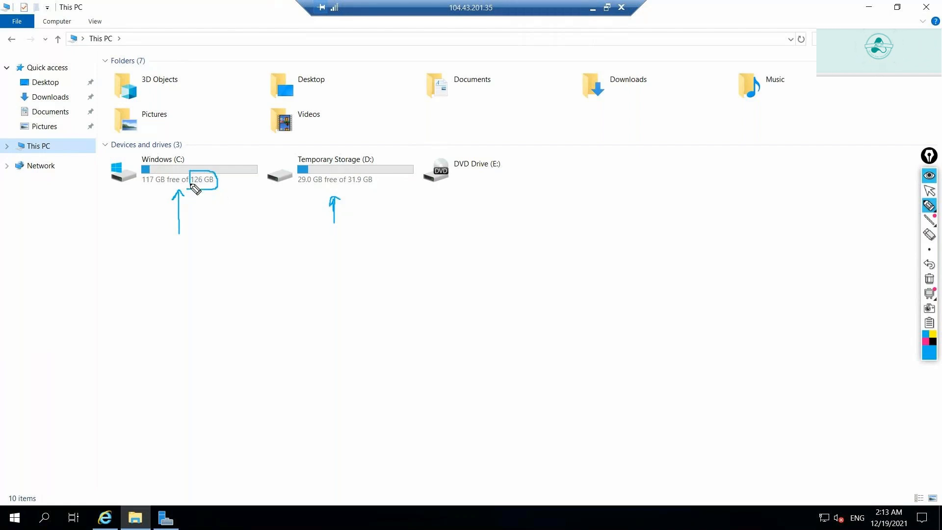
{"action": "left_click_drag", "start_coordinate": [486, 253], "coordinate": [524, 231]}
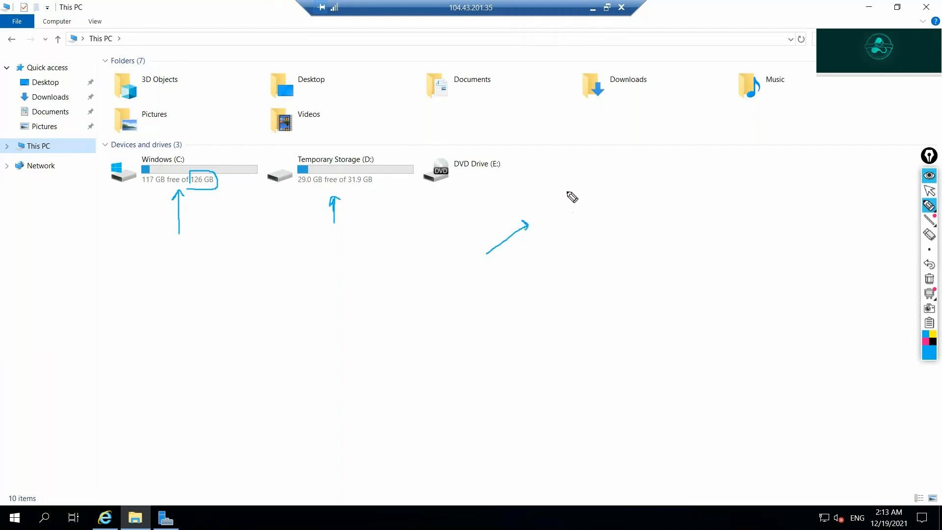
{"action": "mouse_move", "coordinate": [567, 179]}
{"action": "left_mouse_down"}
{"action": "mouse_move", "coordinate": [567, 201]}
{"action": "mouse_move", "coordinate": [575, 177]}
{"action": "mouse_move", "coordinate": [575, 188]}
{"action": "mouse_move", "coordinate": [629, 189]}
{"action": "mouse_move", "coordinate": [639, 175]}
{"action": "left_mouse_up"}
{"action": "mouse_move", "coordinate": [648, 169]}
{"action": "left_mouse_down"}
{"action": "mouse_move", "coordinate": [659, 182]}
{"action": "mouse_move", "coordinate": [682, 170]}
{"action": "mouse_move", "coordinate": [674, 182]}
{"action": "left_mouse_up"}
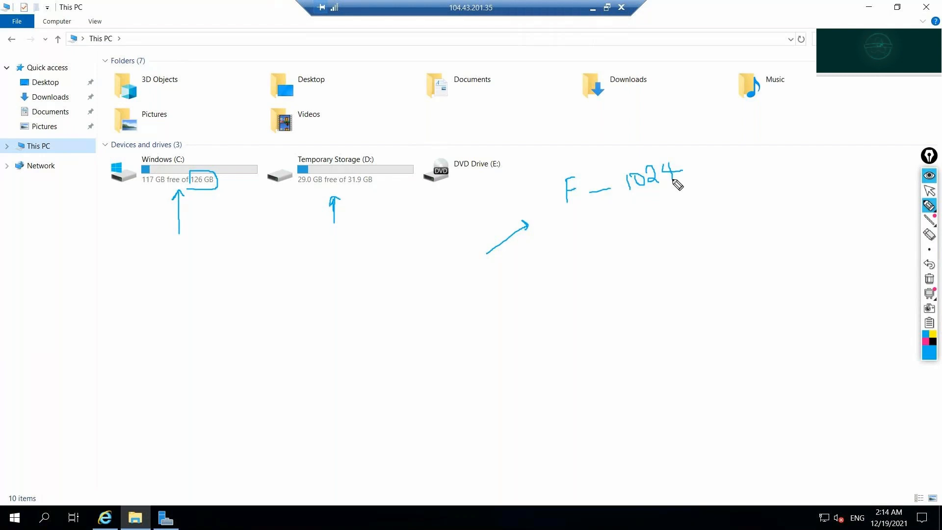
Clear the pen annotations and minimize the remote session.
{"action": "left_click", "coordinate": [930, 278]}
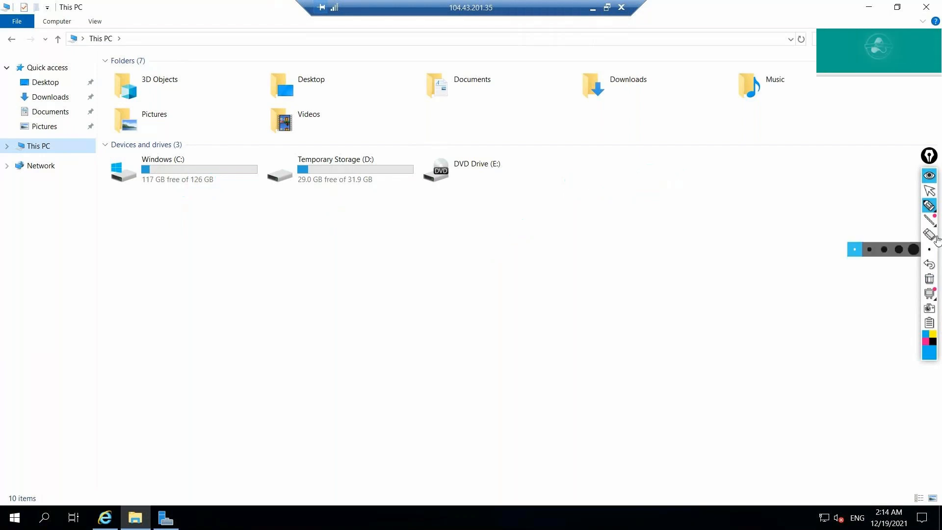
{"action": "left_click", "coordinate": [929, 191]}
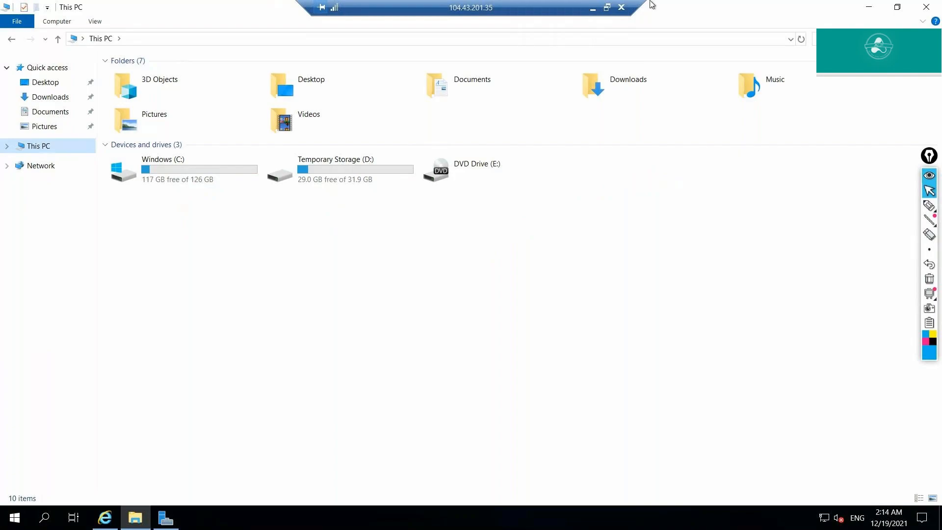
{"action": "left_click", "coordinate": [592, 12]}
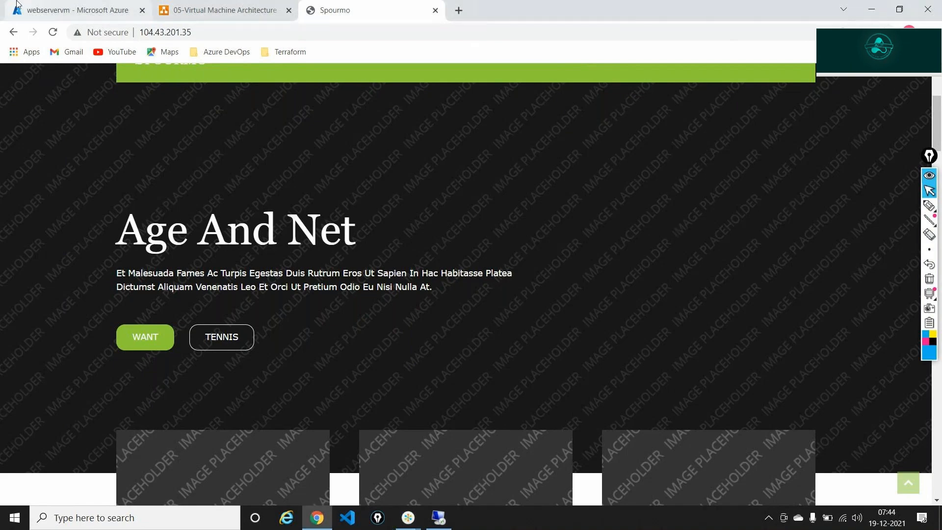
Switch to the webservervm portal tab, point out Disks, and open the VM's Disks page.
{"action": "left_click", "coordinate": [74, 10]}
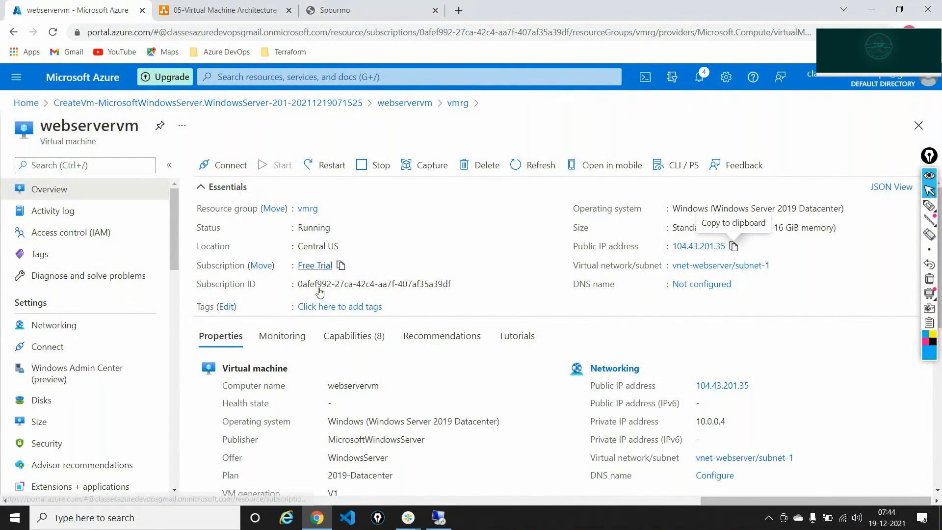
{"action": "left_click", "coordinate": [931, 206]}
{"action": "left_click_drag", "start_coordinate": [134, 413], "coordinate": [49, 396]}
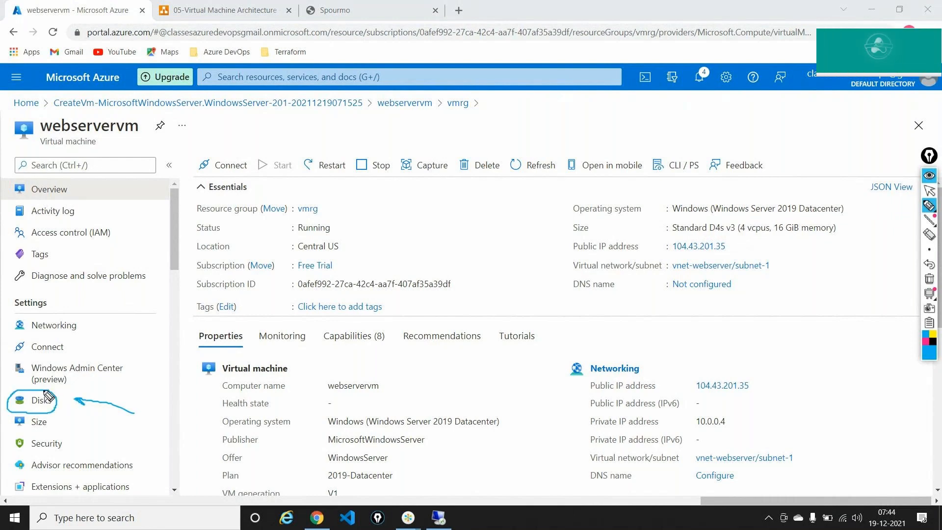
{"action": "left_click", "coordinate": [930, 265]}
{"action": "left_click", "coordinate": [930, 265]}
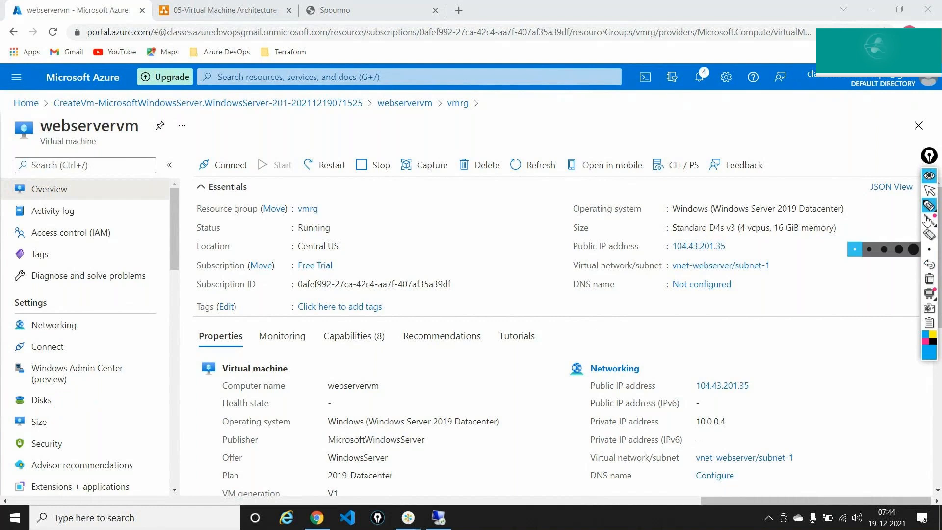
{"action": "left_click", "coordinate": [929, 191]}
{"action": "left_click", "coordinate": [67, 397]}
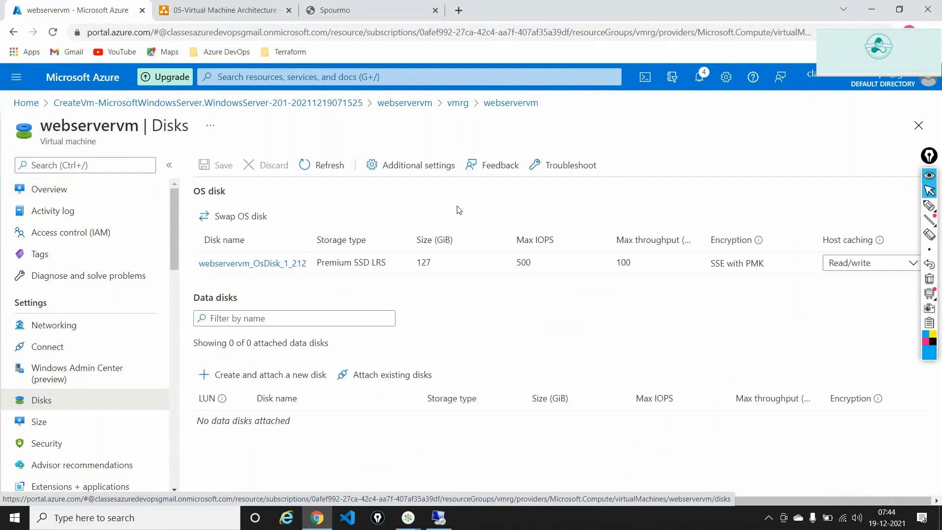
{"action": "left_click", "coordinate": [929, 205]}
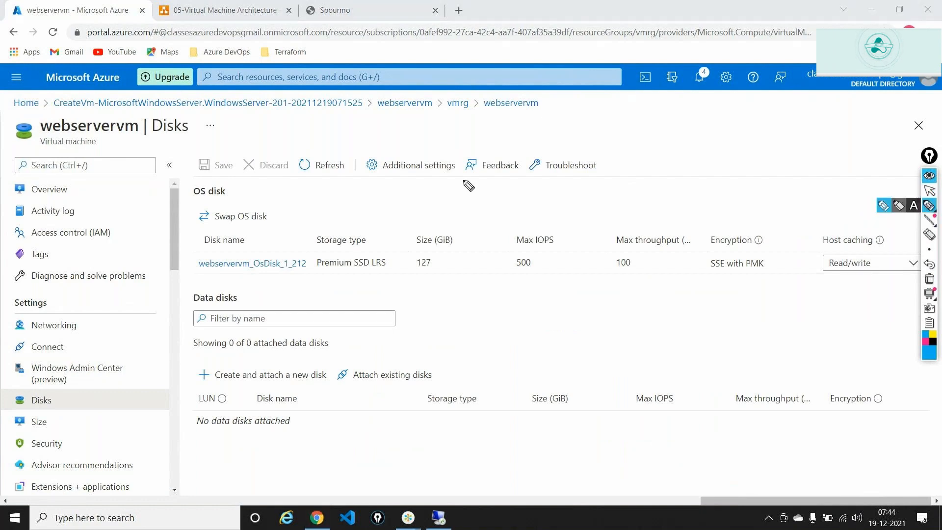
{"action": "left_click_drag", "start_coordinate": [180, 226], "coordinate": [189, 253]}
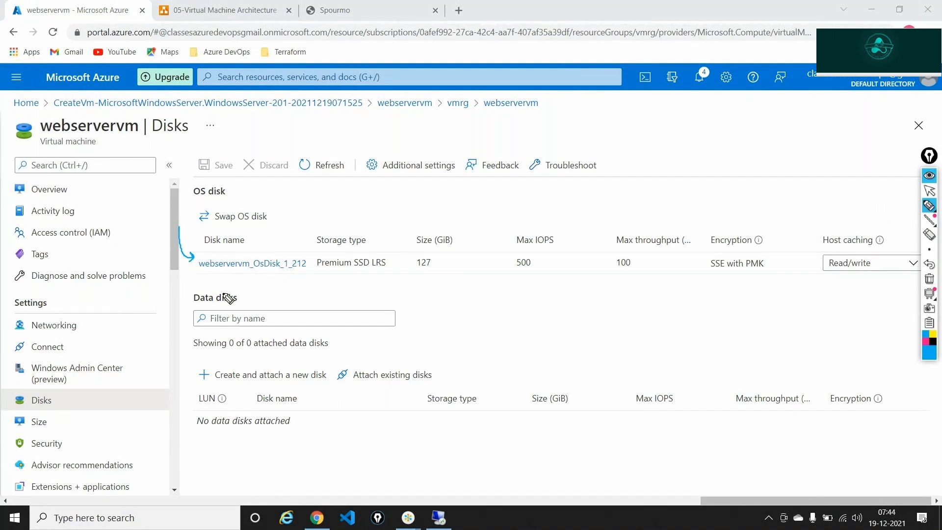
{"action": "mouse_move", "coordinate": [337, 254]}
{"action": "left_mouse_down"}
{"action": "mouse_move", "coordinate": [313, 267]}
{"action": "mouse_move", "coordinate": [388, 277]}
{"action": "mouse_move", "coordinate": [341, 253]}
{"action": "left_mouse_up"}
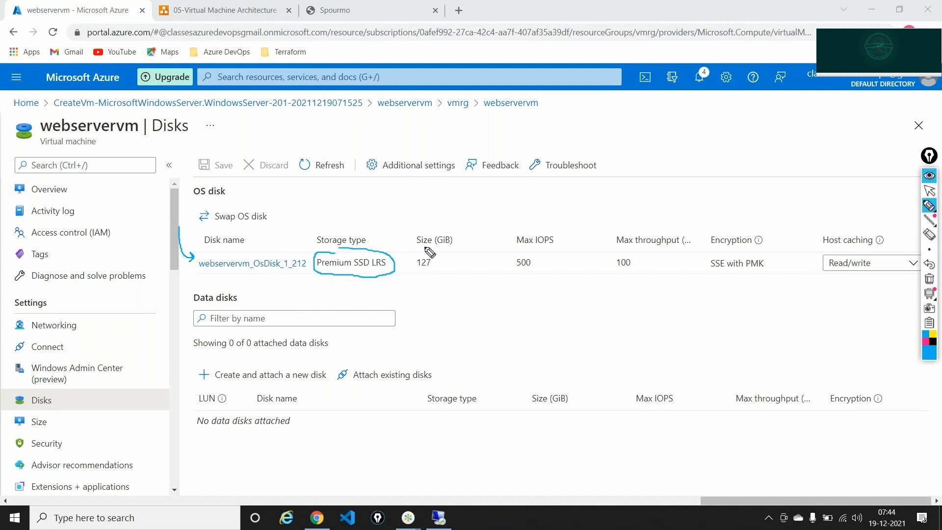
{"action": "mouse_move", "coordinate": [425, 248]}
{"action": "left_mouse_down"}
{"action": "mouse_move", "coordinate": [418, 272]}
{"action": "mouse_move", "coordinate": [422, 250]}
{"action": "left_mouse_up"}
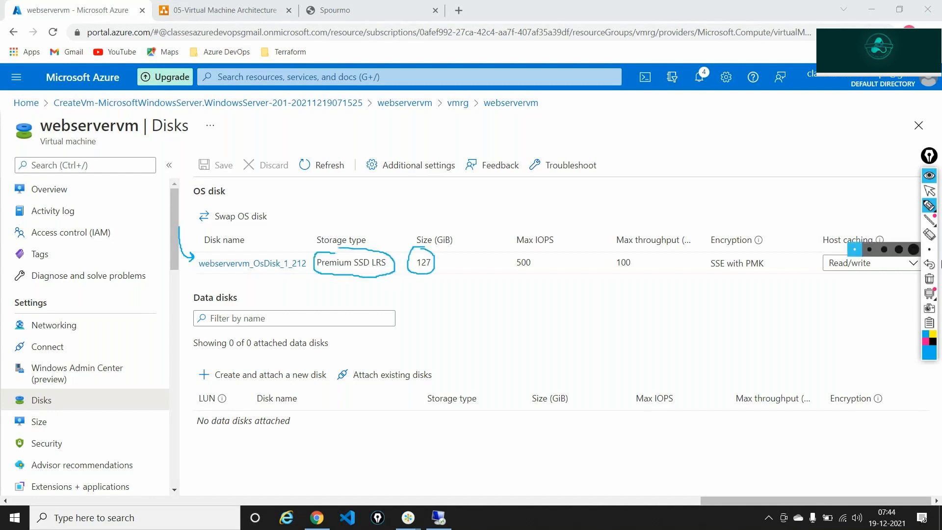
{"action": "left_click", "coordinate": [929, 279]}
{"action": "left_click", "coordinate": [929, 191]}
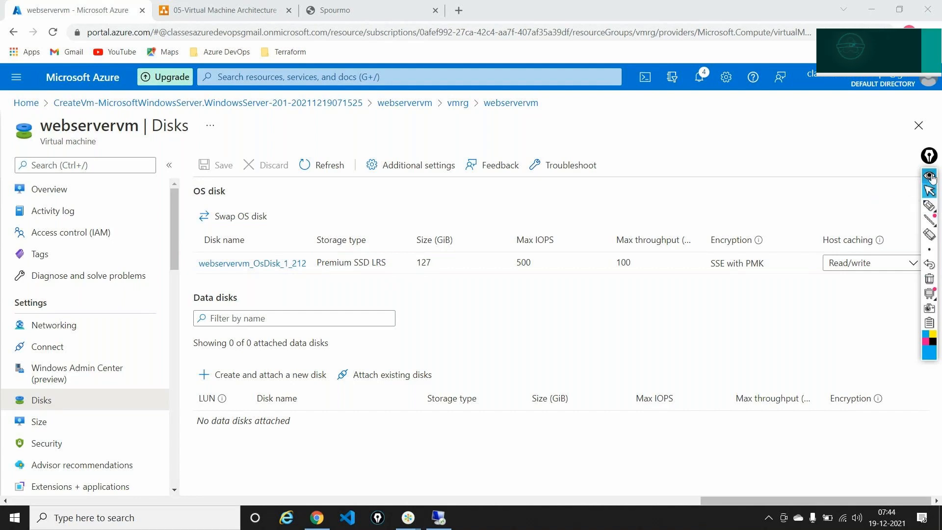
{"action": "left_click", "coordinate": [931, 177]}
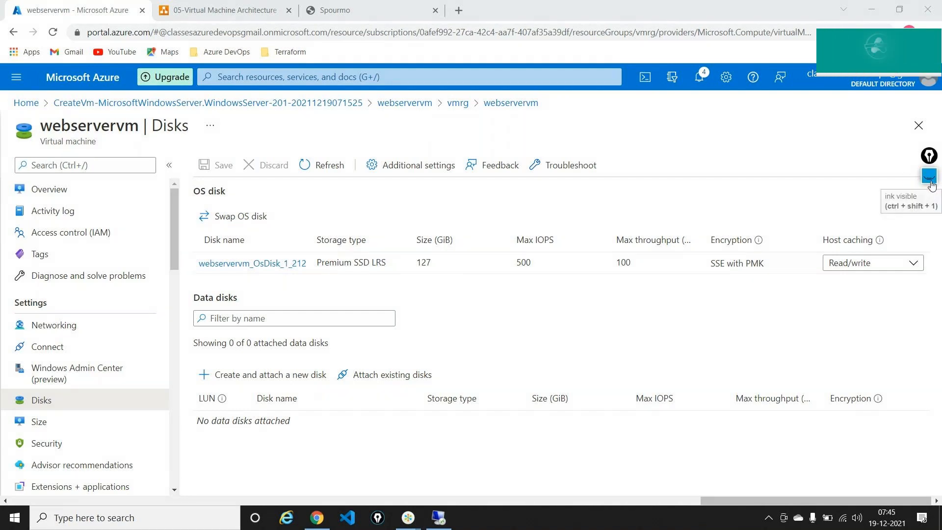
{"action": "left_click", "coordinate": [928, 177]}
{"action": "left_click", "coordinate": [925, 209]}
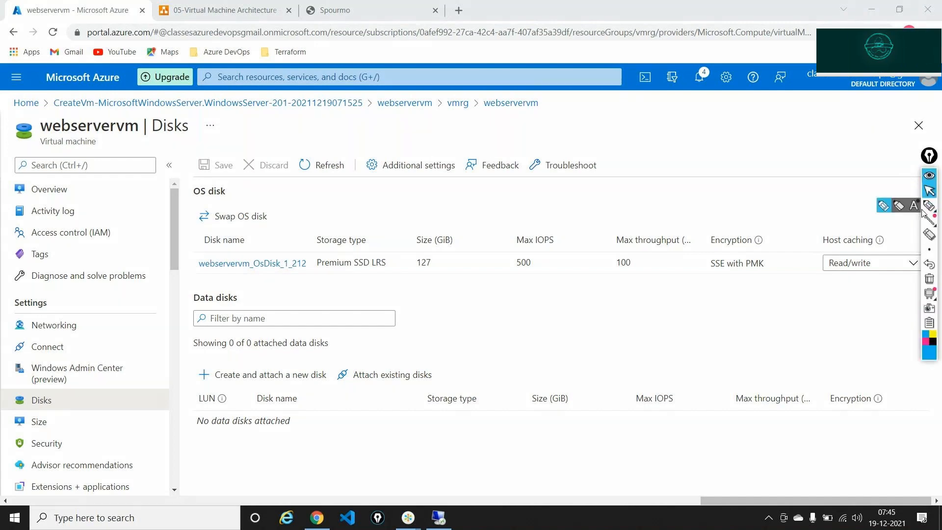
{"action": "left_click_drag", "start_coordinate": [264, 300], "coordinate": [242, 299]}
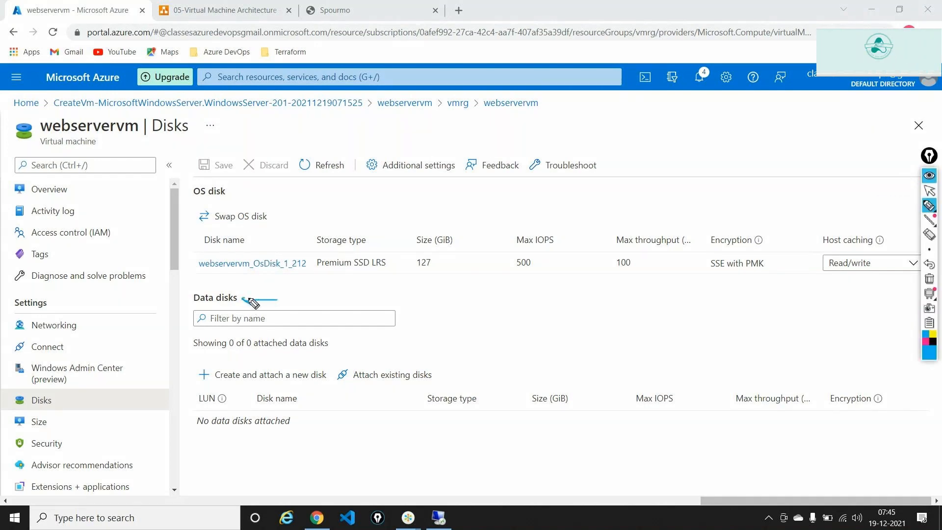
{"action": "left_click", "coordinate": [929, 279]}
{"action": "left_click", "coordinate": [930, 193]}
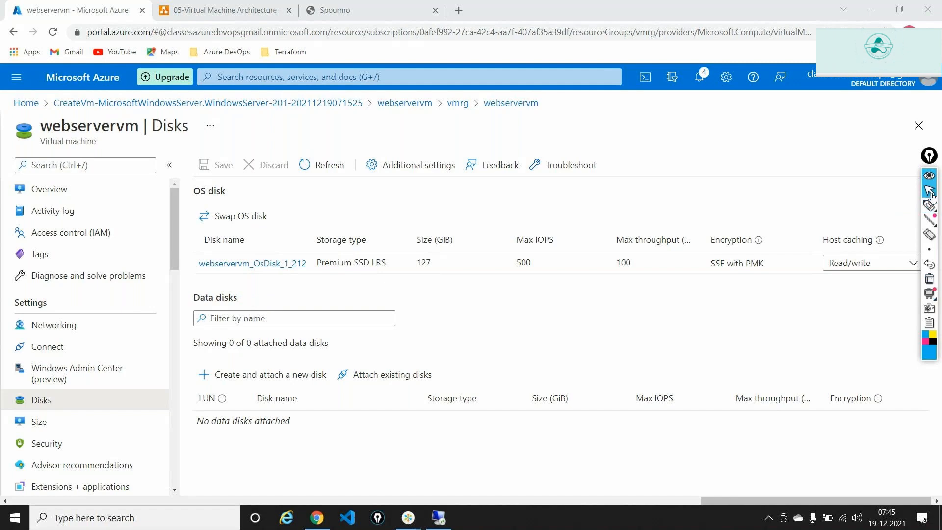
Add a new data disk named webservervm_datadisk with Premium SSD storage.
{"action": "left_click", "coordinate": [262, 377]}
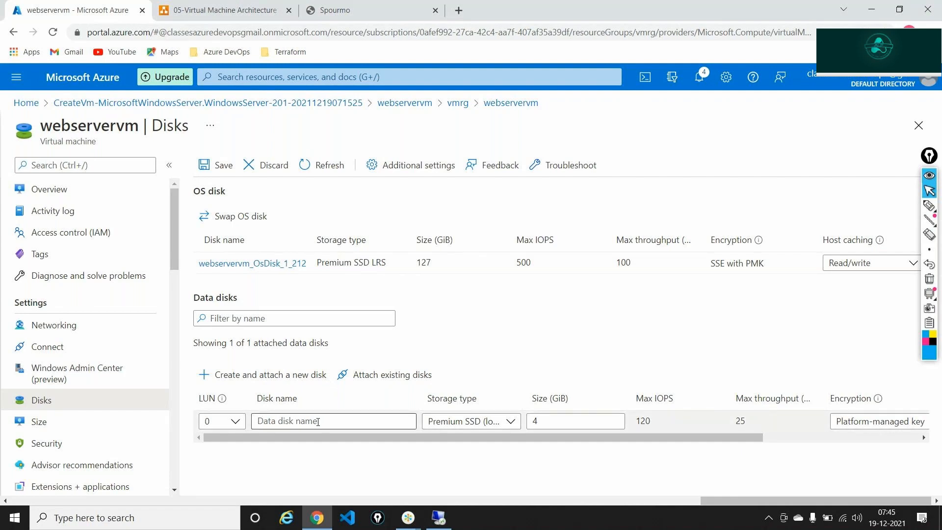
{"action": "left_click", "coordinate": [318, 422]}
{"action": "type", "text": "we"}
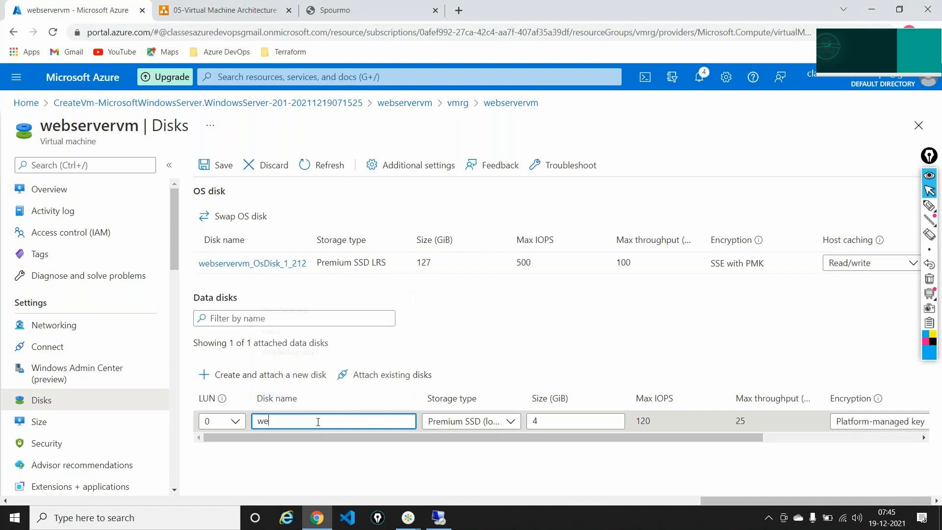
{"action": "type", "text": "bservervm"}
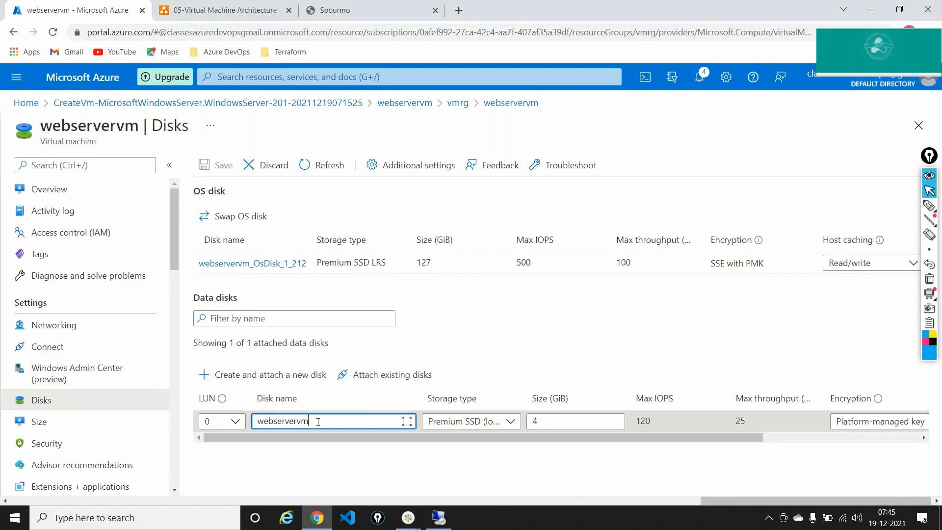
{"action": "type", "text": "_datadisk_1"}
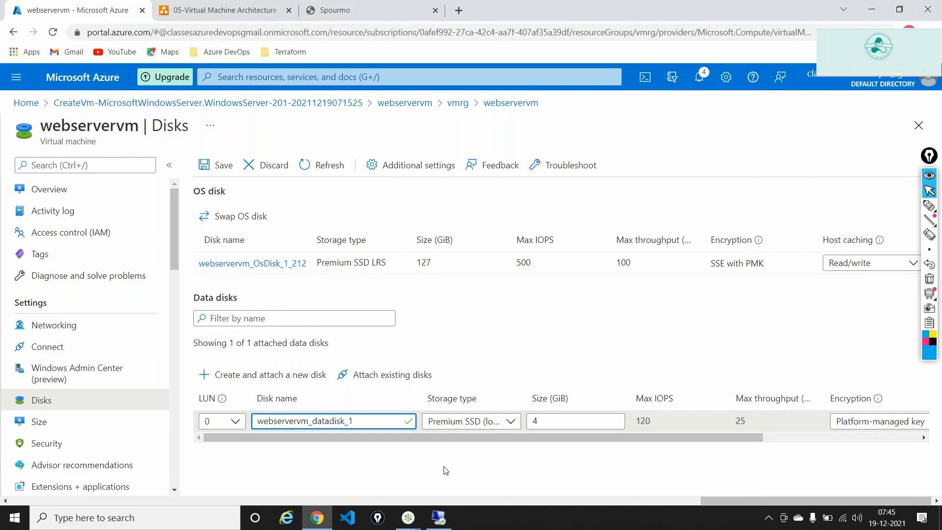
{"action": "left_click", "coordinate": [508, 421]}
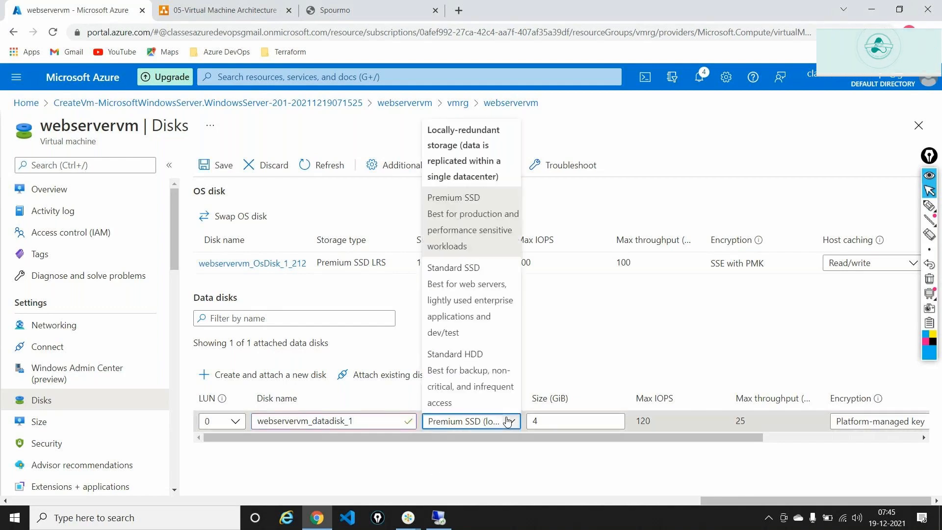
{"action": "left_click", "coordinate": [468, 220]}
Set the new disk's size to 1024 GiB and save the VM's disks.
{"action": "double_click", "coordinate": [549, 422]}
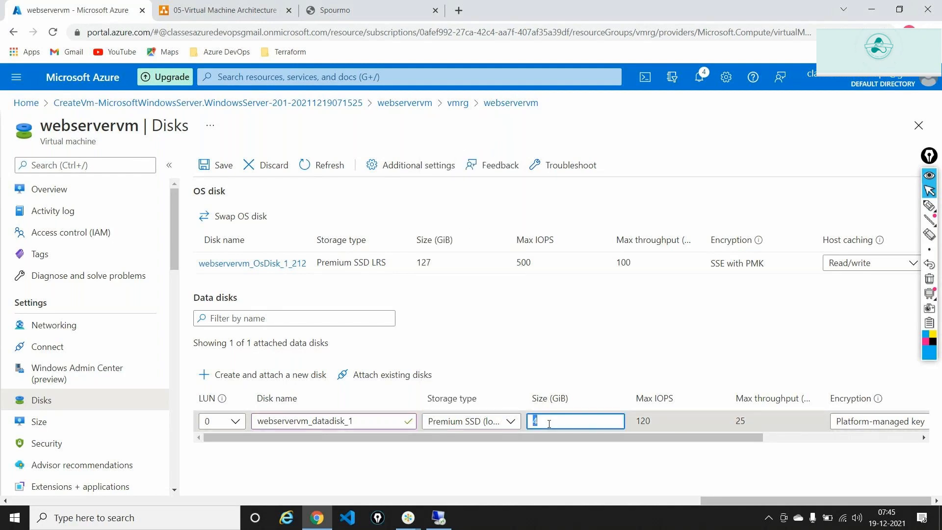
{"action": "type", "text": "1024"}
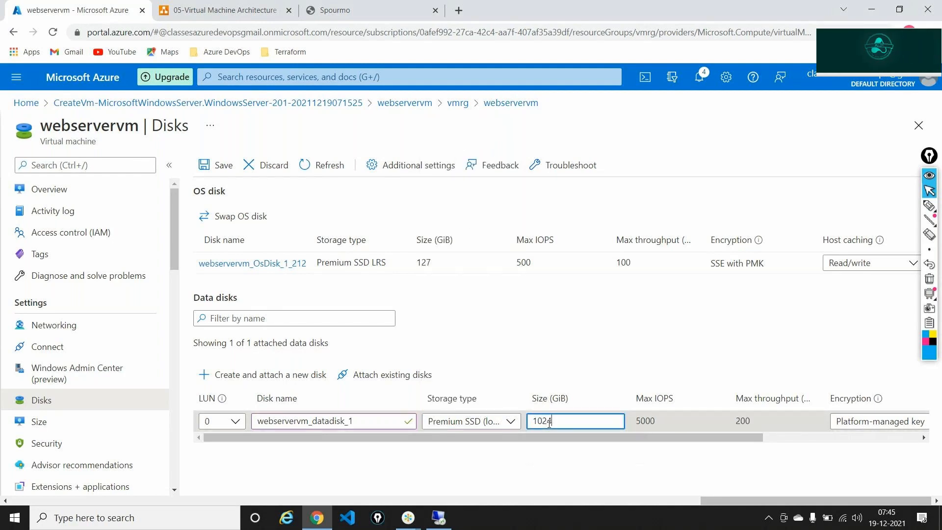
{"action": "left_click", "coordinate": [555, 436]}
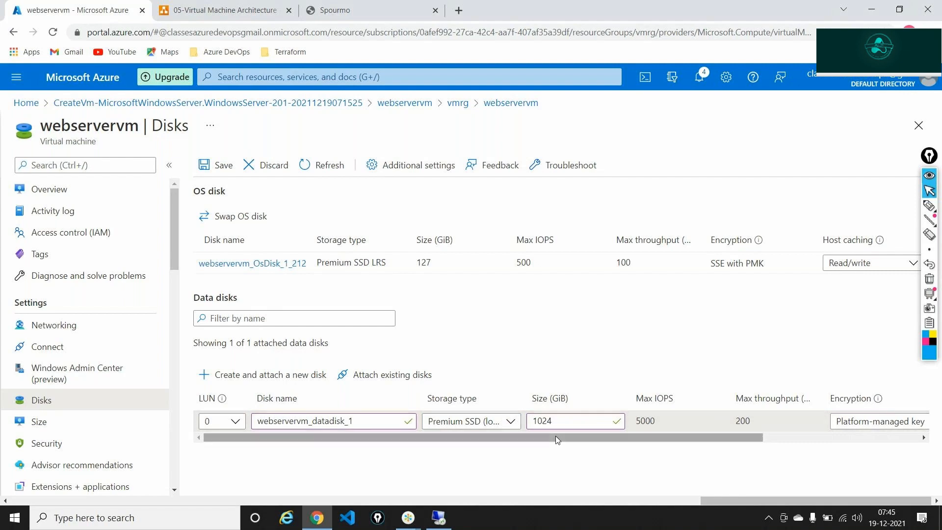
{"action": "left_click_drag", "start_coordinate": [552, 399], "coordinate": [568, 398]}
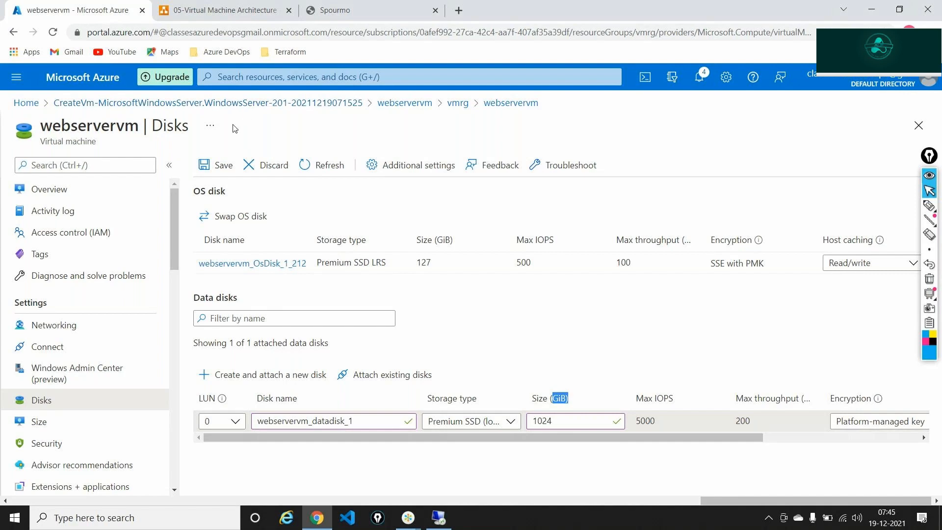
{"action": "left_click", "coordinate": [225, 160]}
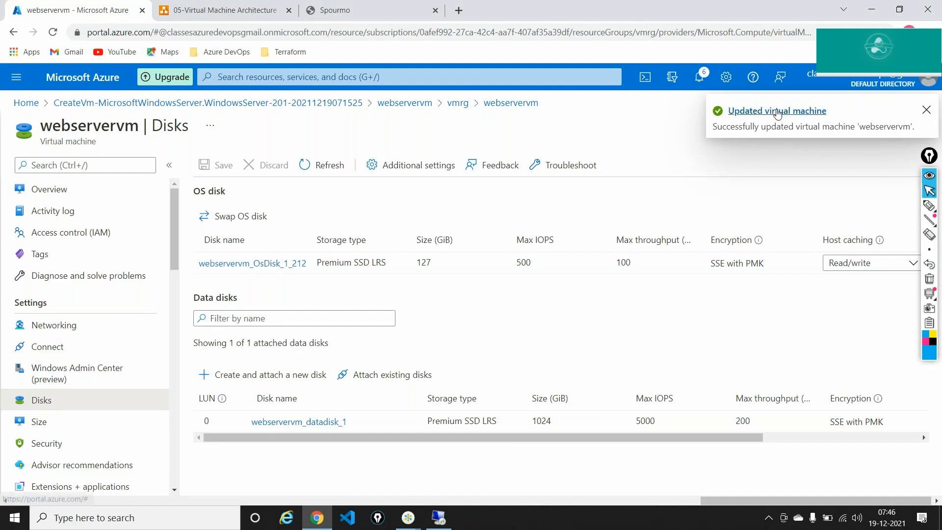
Mark the new data disk's name and 1024 GiB size on screen, then clear the annotations.
{"action": "left_click", "coordinate": [930, 205]}
{"action": "mouse_move", "coordinate": [349, 342]}
{"action": "left_mouse_down"}
{"action": "mouse_move", "coordinate": [320, 361]}
{"action": "mouse_move", "coordinate": [331, 368]}
{"action": "left_mouse_up"}
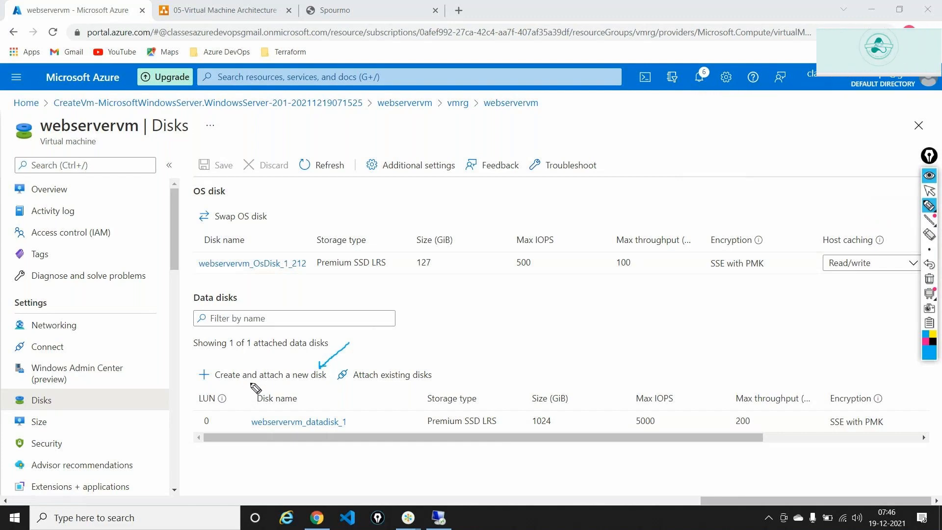
{"action": "left_click_drag", "start_coordinate": [340, 391], "coordinate": [326, 407]}
{"action": "left_click_drag", "start_coordinate": [579, 377], "coordinate": [570, 397]}
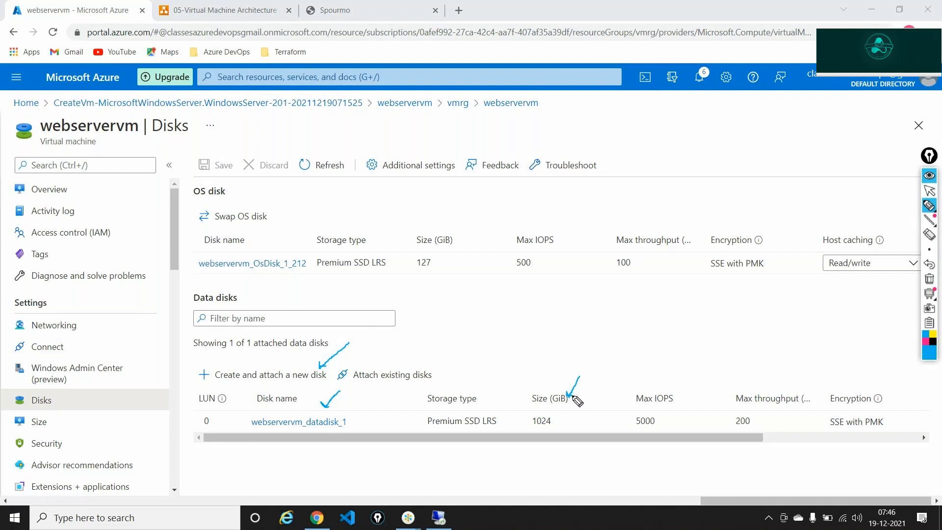
{"action": "left_click", "coordinate": [929, 278]}
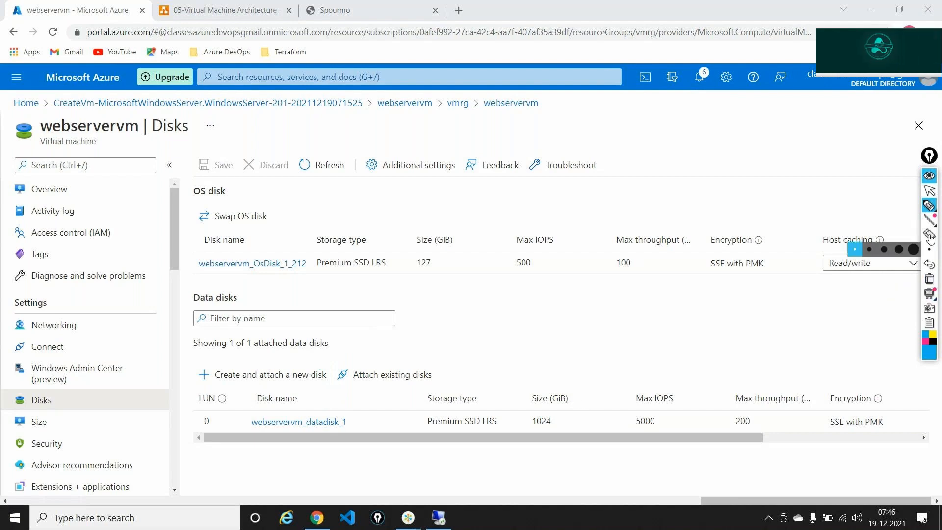
{"action": "left_click", "coordinate": [930, 192]}
{"action": "left_click", "coordinate": [929, 178]}
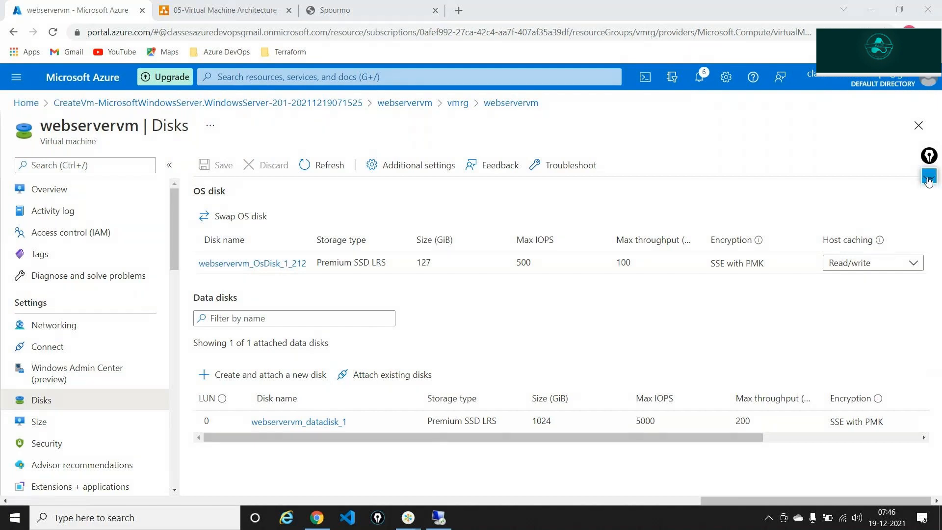
Open the vmrg resource group from the VM's overview page.
{"action": "left_click", "coordinate": [86, 190]}
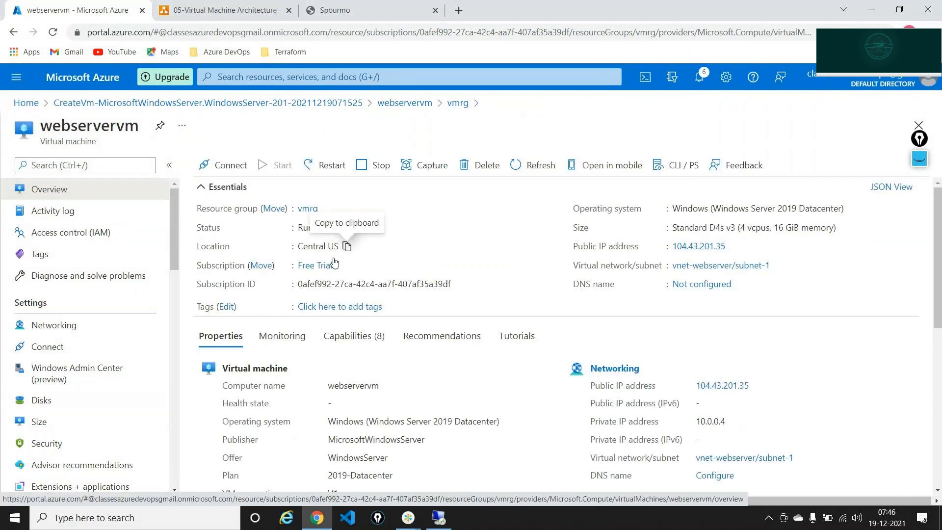
{"action": "left_click", "coordinate": [310, 210]}
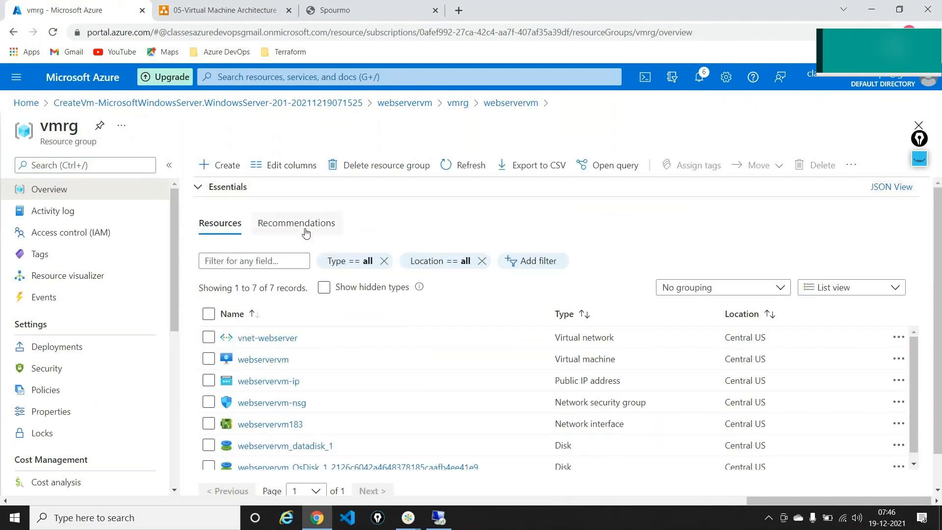
{"action": "scroll", "coordinate": [381, 393], "scroll_direction": "down", "scroll_amount": 1}
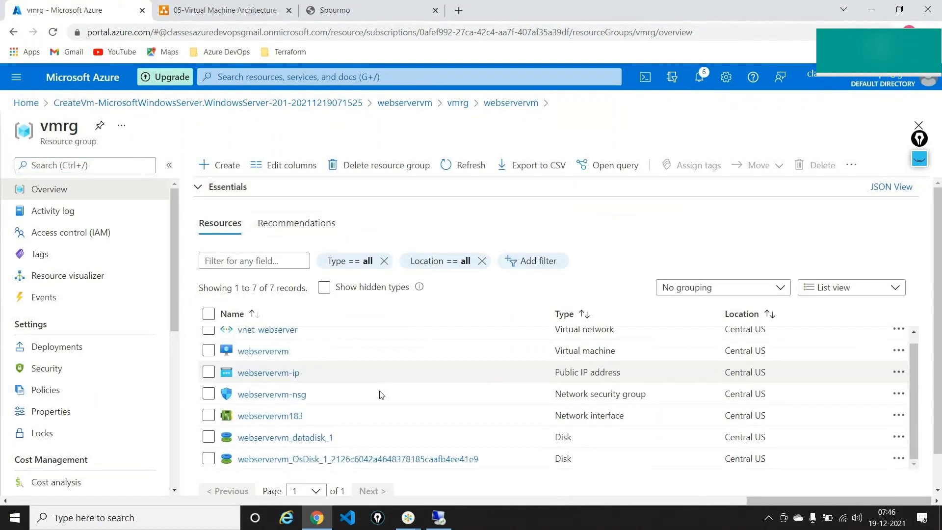
Mark the OS disk and webservervm_datadisk_1 in the resource list, then return to the remote session.
{"action": "left_click", "coordinate": [918, 157]}
{"action": "left_click", "coordinate": [919, 189]}
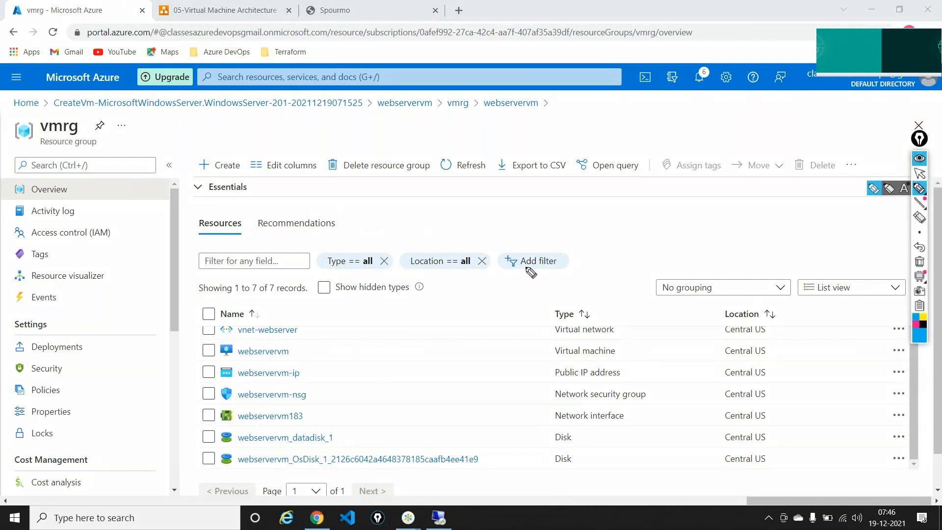
{"action": "left_click_drag", "start_coordinate": [172, 433], "coordinate": [195, 458]}
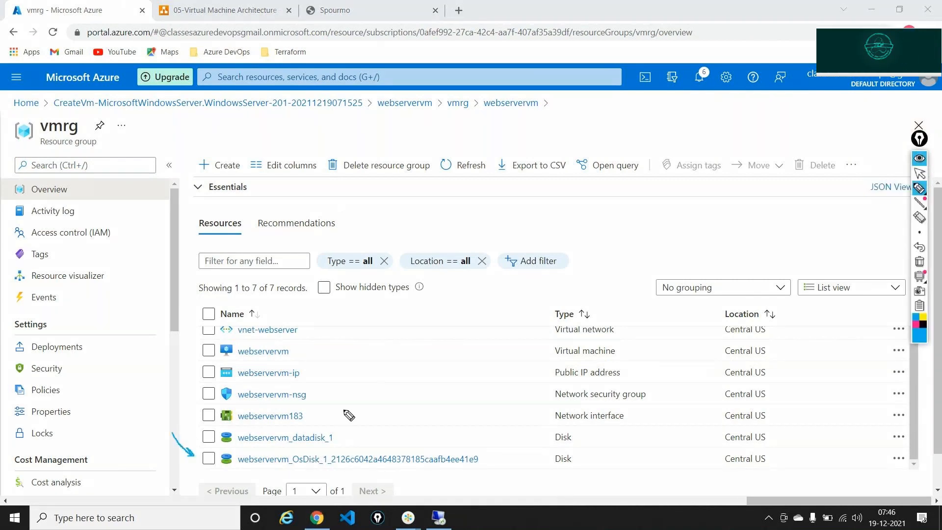
{"action": "mouse_move", "coordinate": [371, 415]}
{"action": "left_mouse_down"}
{"action": "mouse_move", "coordinate": [343, 426]}
{"action": "mouse_move", "coordinate": [351, 432]}
{"action": "left_mouse_up"}
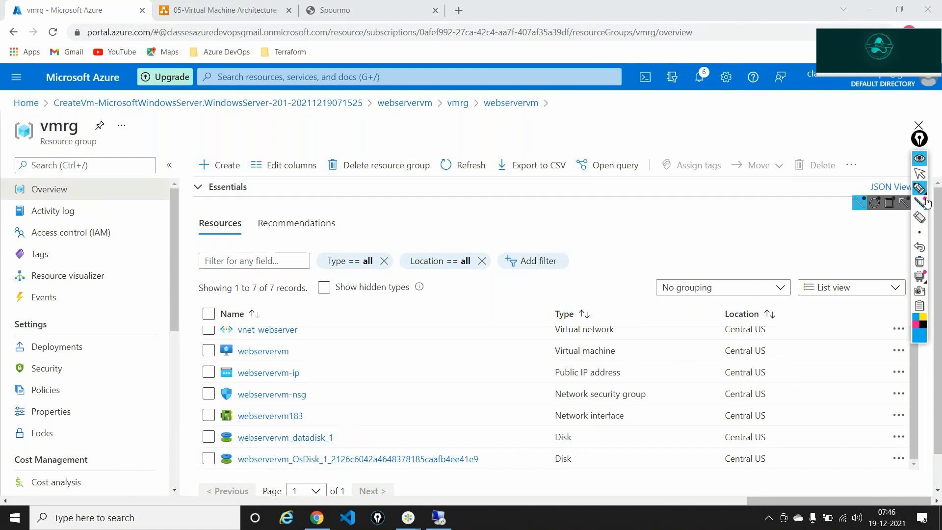
{"action": "left_click", "coordinate": [920, 173]}
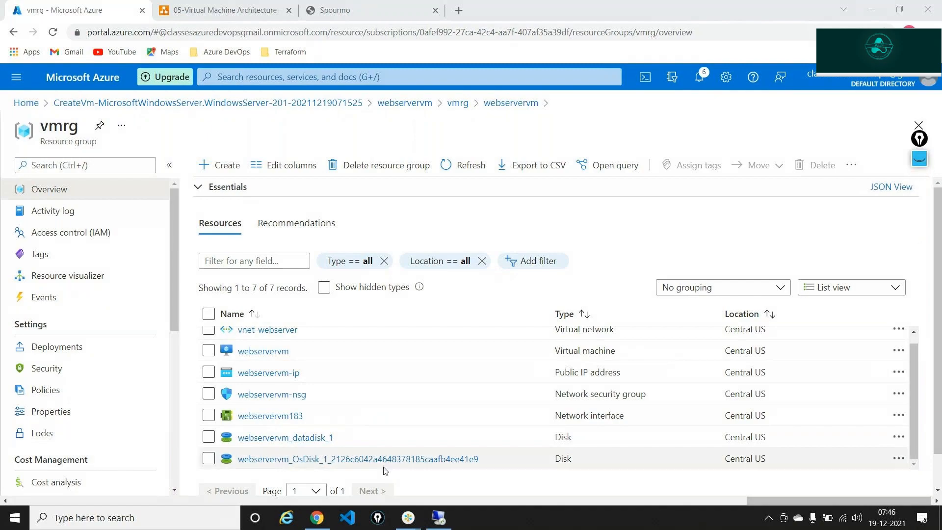
{"action": "left_click", "coordinate": [437, 519]}
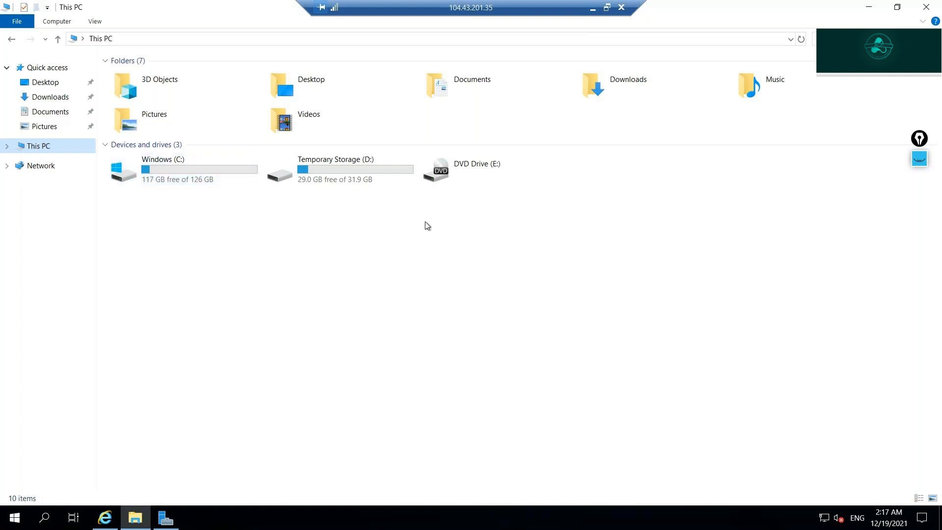
Refresh the server's This PC drive list, then minimize the remote session to the Azure portal.
{"action": "right_click", "coordinate": [397, 226]}
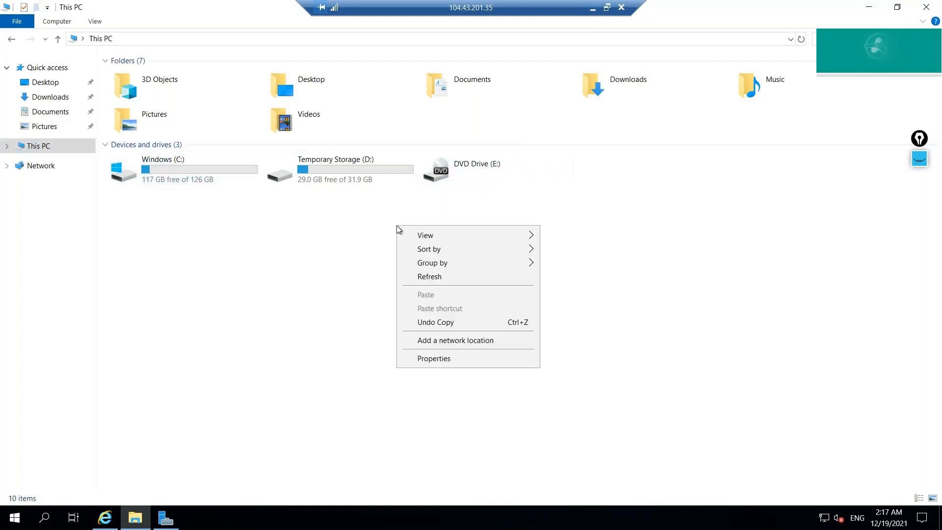
{"action": "left_click", "coordinate": [429, 278]}
{"action": "right_click", "coordinate": [427, 278]}
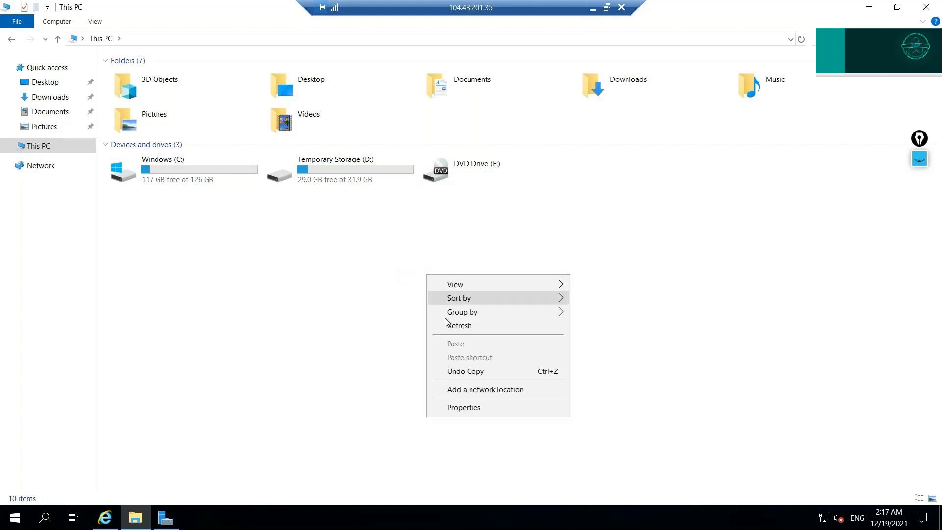
{"action": "left_click", "coordinate": [363, 266]}
{"action": "right_click", "coordinate": [362, 264]}
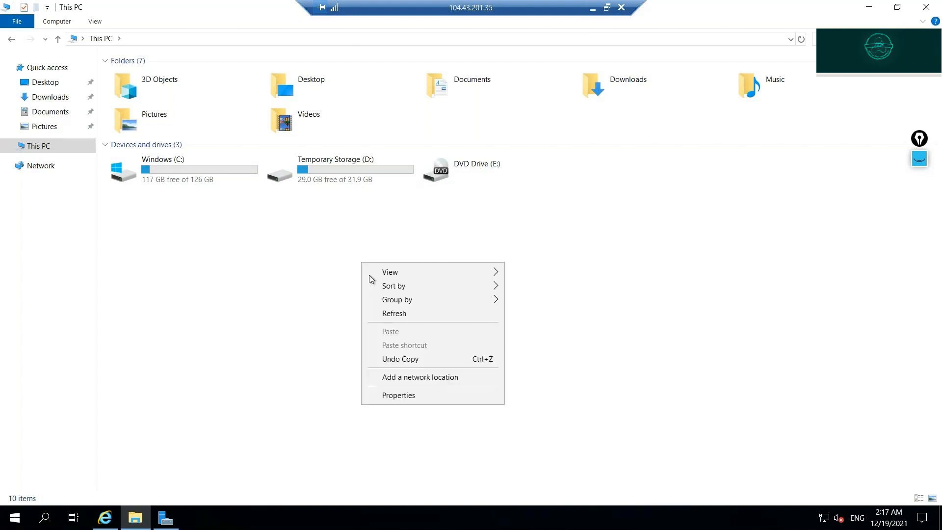
{"action": "left_click", "coordinate": [390, 313]}
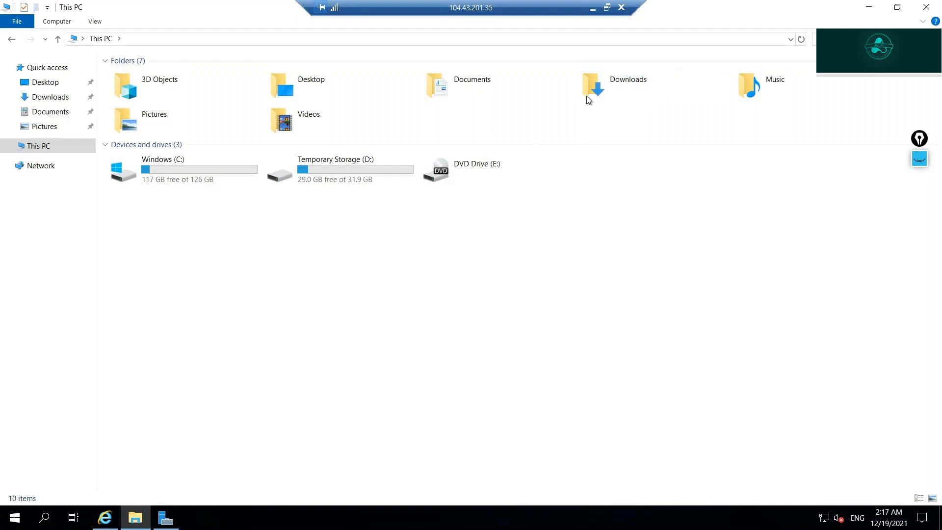
{"action": "left_click", "coordinate": [593, 10]}
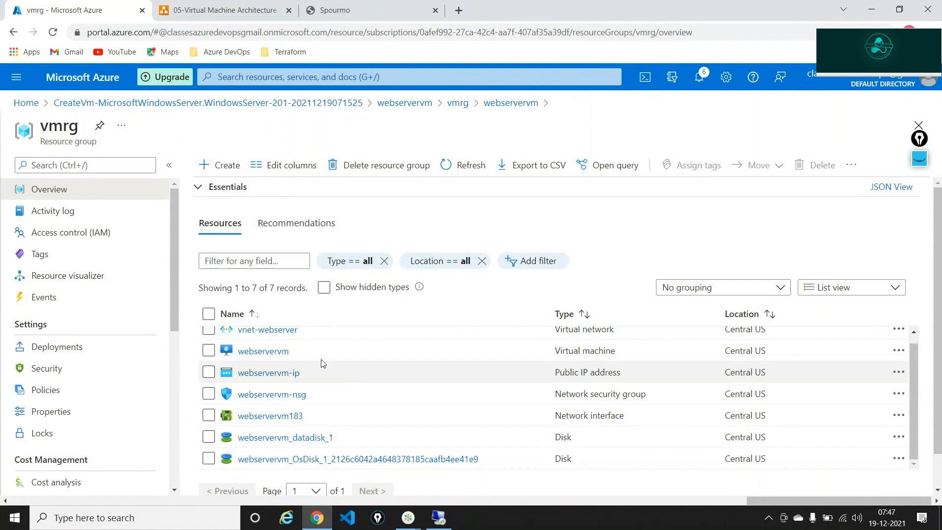
Open webservervm from the resource list and show its Disks page.
{"action": "left_click", "coordinate": [276, 351]}
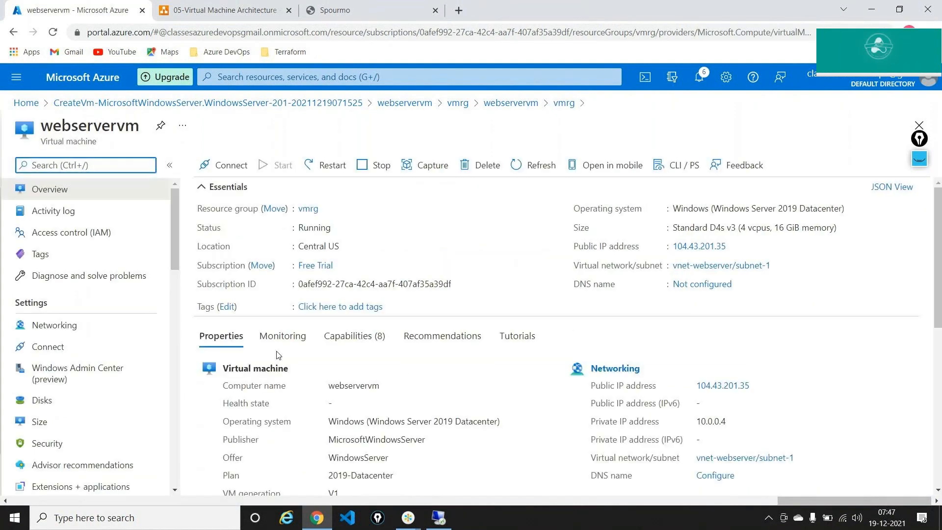
{"action": "left_click", "coordinate": [60, 408]}
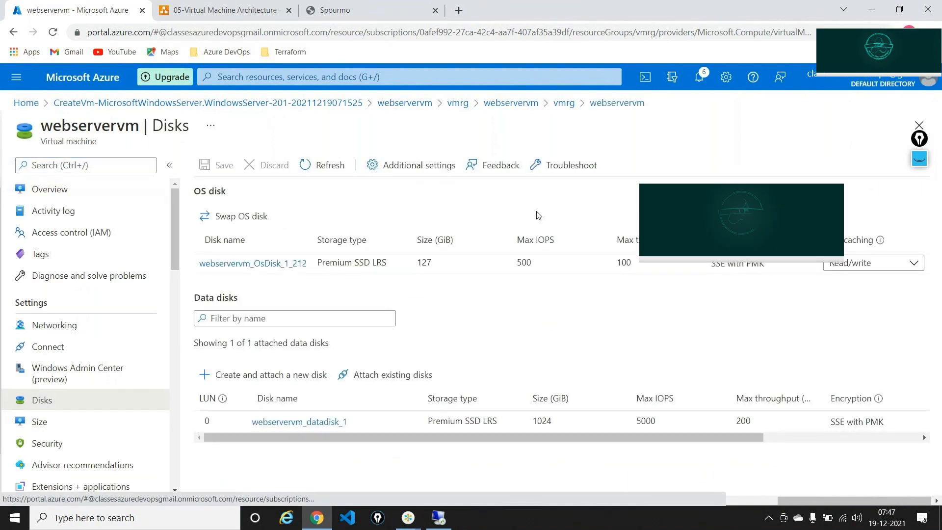
{"action": "left_click", "coordinate": [921, 161]}
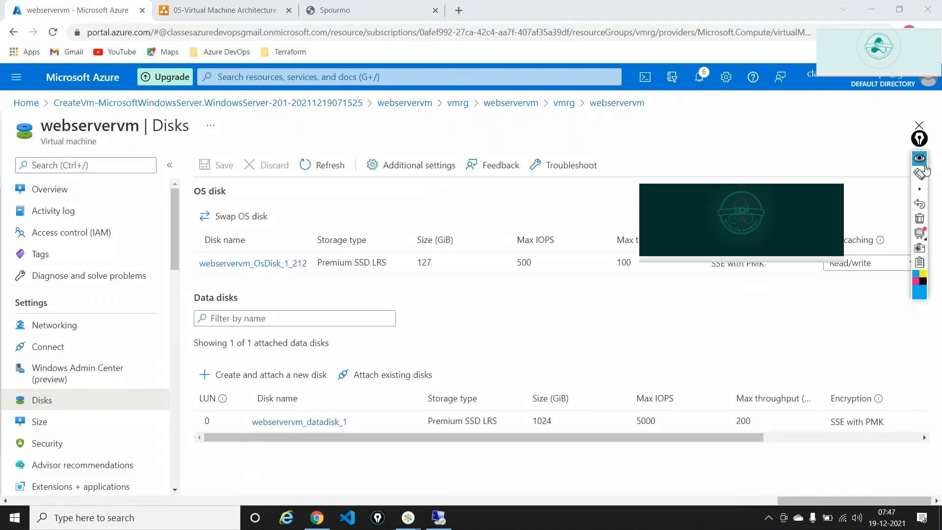
{"action": "left_click", "coordinate": [919, 173]}
Annotate webservervm_datadisk_1 on the Disks page, clear the notes, and return to the remote session.
{"action": "mouse_move", "coordinate": [711, 123]}
{"action": "left_mouse_down"}
{"action": "mouse_move", "coordinate": [721, 158]}
{"action": "mouse_move", "coordinate": [732, 143]}
{"action": "mouse_move", "coordinate": [739, 158]}
{"action": "left_mouse_up"}
{"action": "mouse_move", "coordinate": [754, 122]}
{"action": "left_mouse_down"}
{"action": "mouse_move", "coordinate": [749, 160]}
{"action": "mouse_move", "coordinate": [759, 132]}
{"action": "left_mouse_up"}
{"action": "left_click_drag", "start_coordinate": [762, 143], "coordinate": [784, 132]}
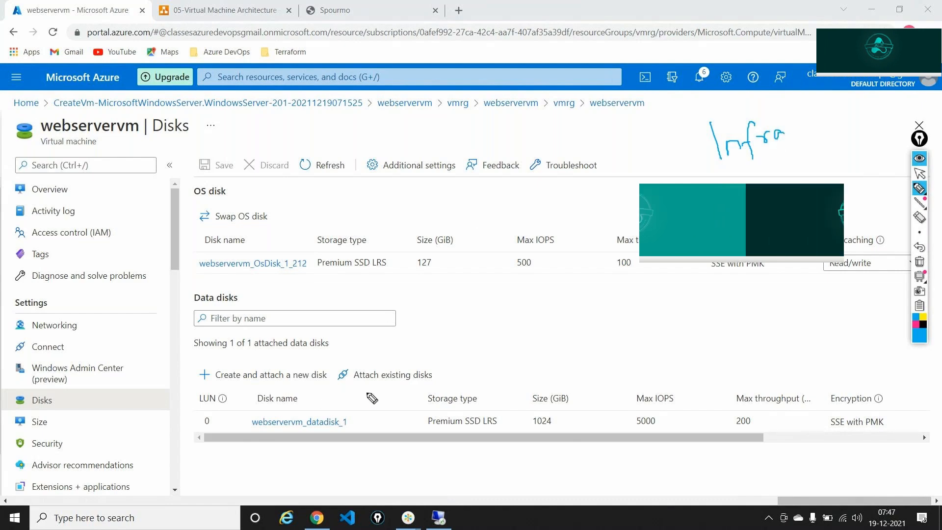
{"action": "left_click_drag", "start_coordinate": [379, 397], "coordinate": [369, 411]}
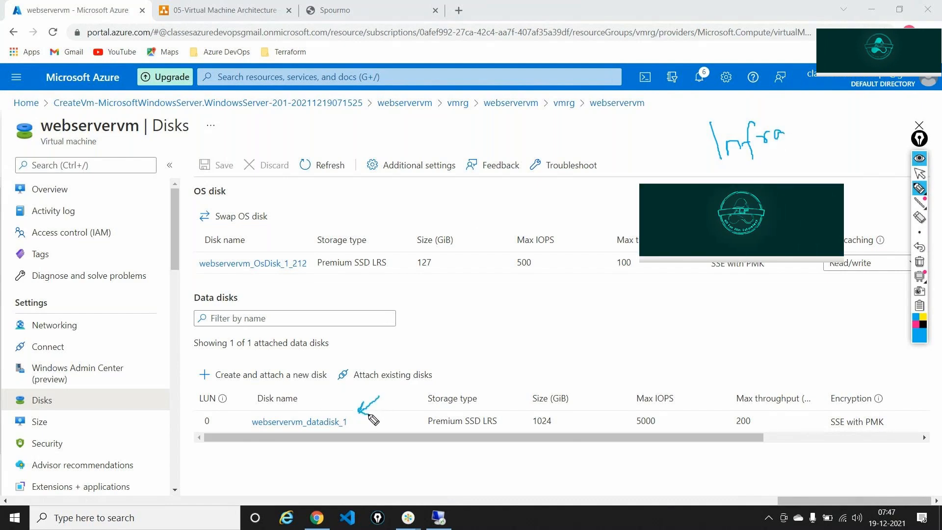
{"action": "left_click", "coordinate": [920, 261]}
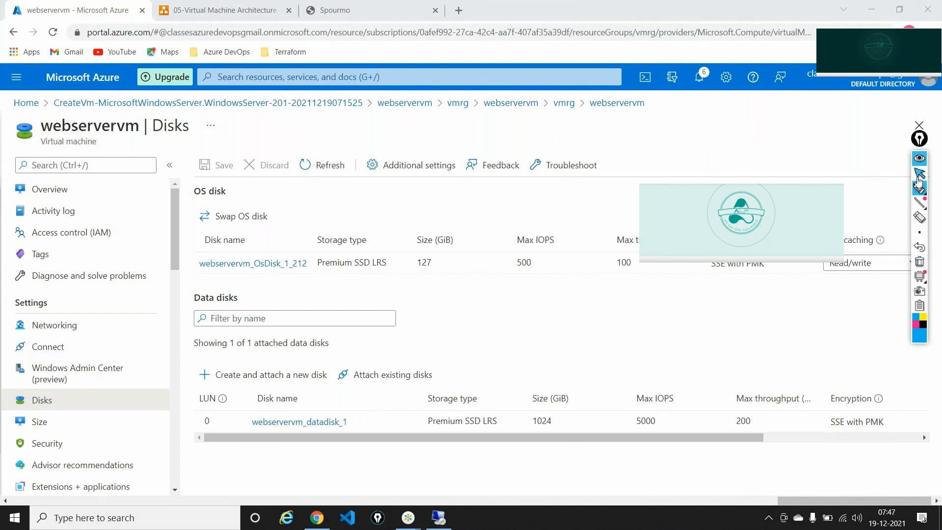
{"action": "left_click", "coordinate": [920, 174]}
{"action": "left_click", "coordinate": [439, 520]}
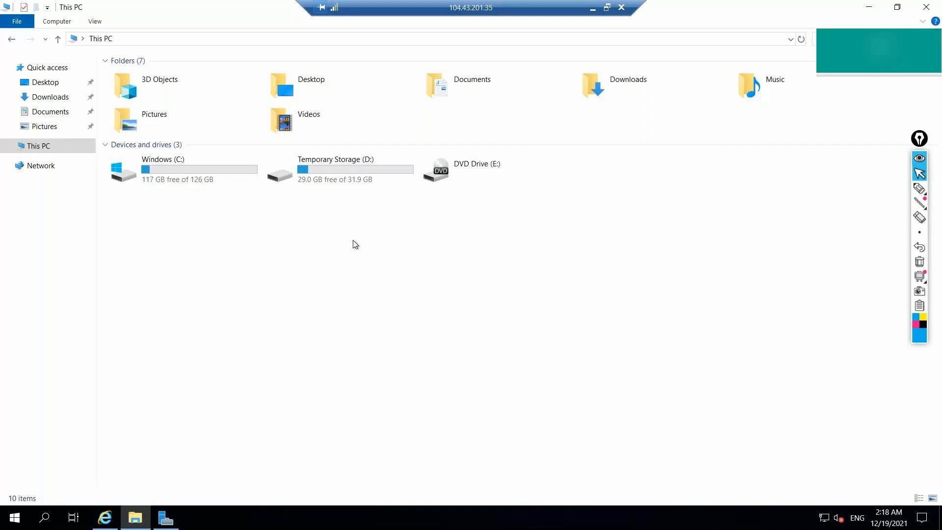
Bring Server Manager forward and point out File and Storage Services.
{"action": "left_click", "coordinate": [166, 516]}
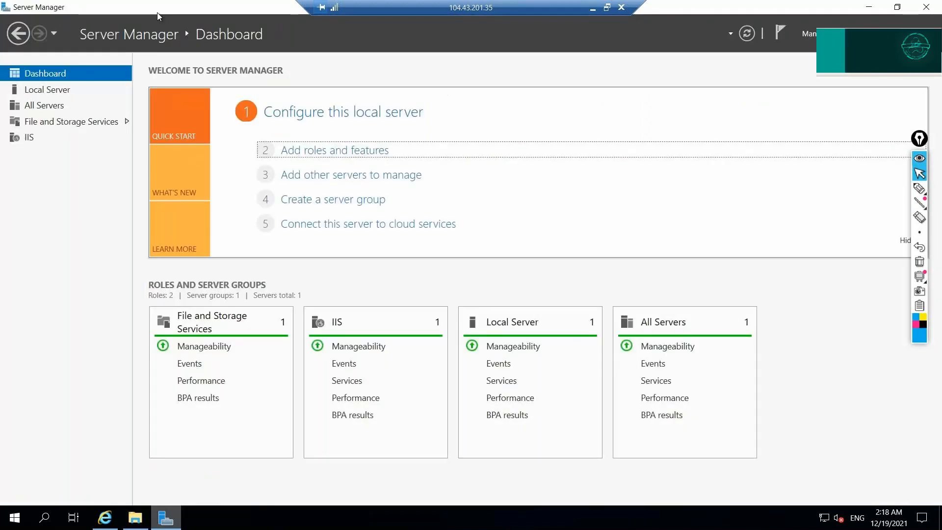
{"action": "left_click", "coordinate": [919, 189]}
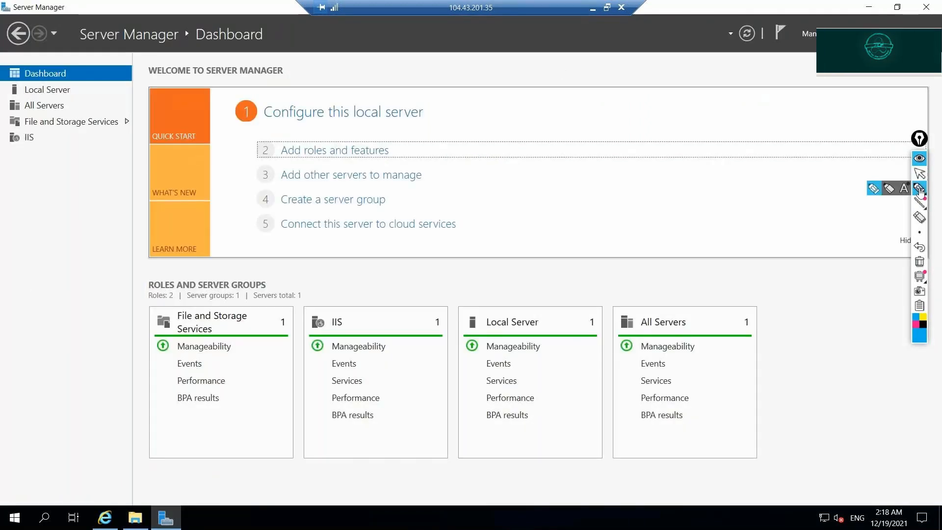
{"action": "mouse_move", "coordinate": [62, 180]}
{"action": "left_mouse_down"}
{"action": "mouse_move", "coordinate": [60, 150]}
{"action": "mouse_move", "coordinate": [69, 146]}
{"action": "left_mouse_up"}
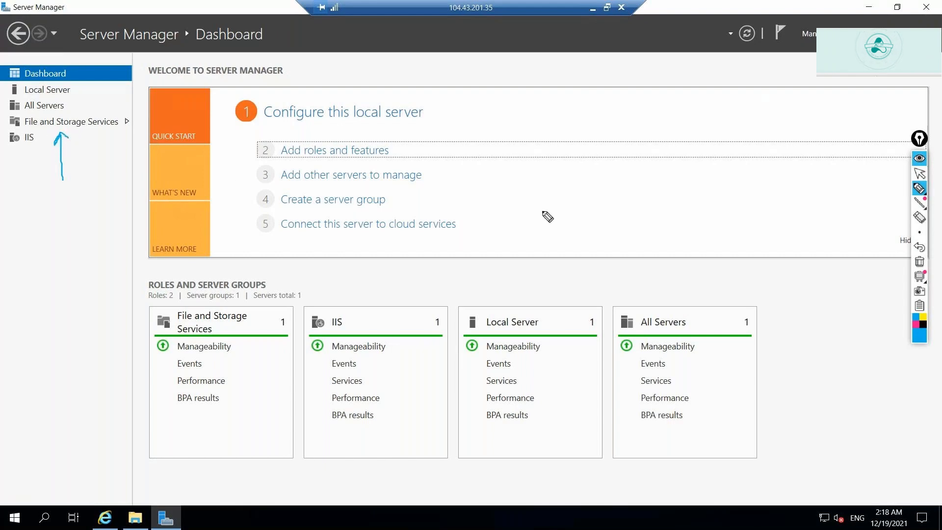
{"action": "left_click", "coordinate": [919, 263]}
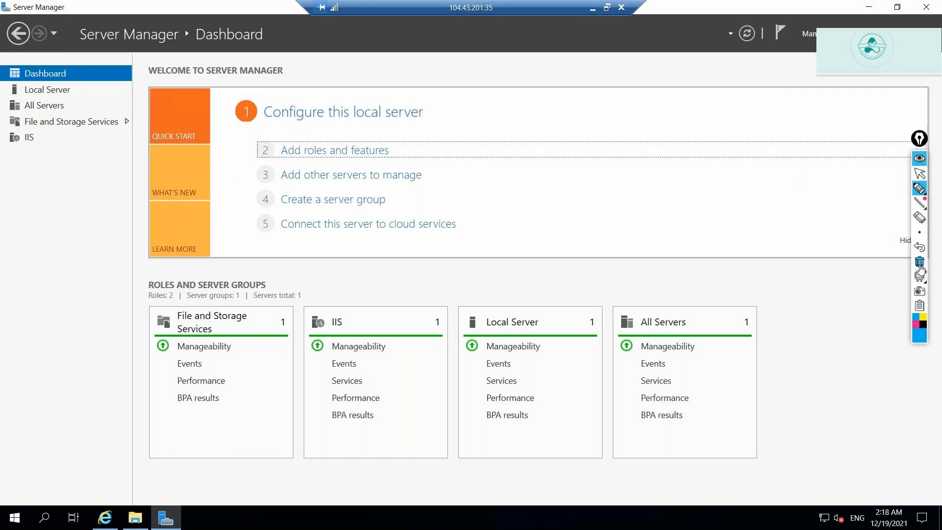
{"action": "left_click", "coordinate": [920, 173]}
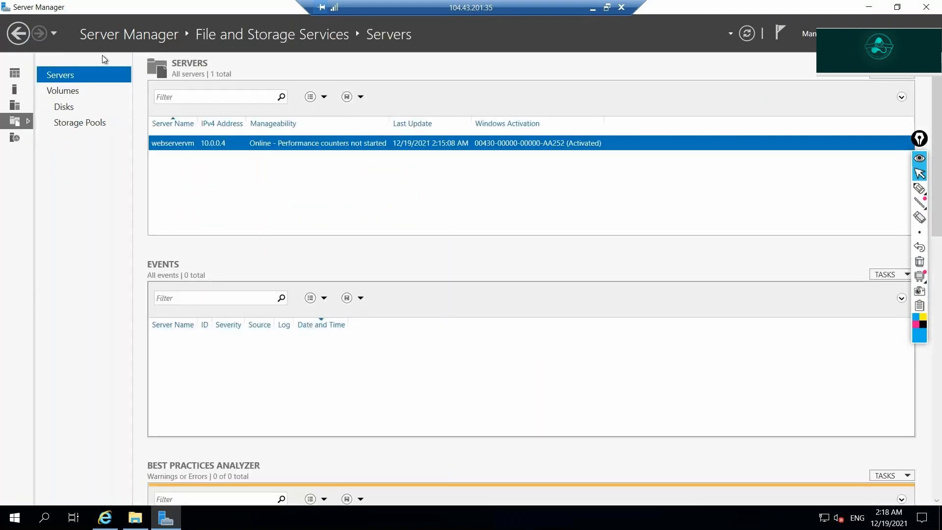
Show the Disks list, mark the 1.00 TB disk's Unknown partition, and select disk 2.
{"action": "left_click", "coordinate": [64, 107]}
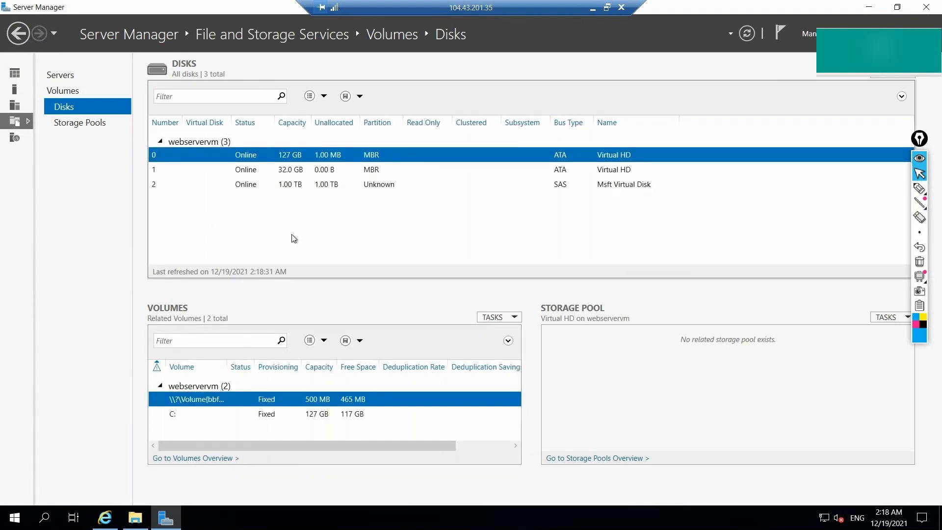
{"action": "left_click", "coordinate": [919, 191]}
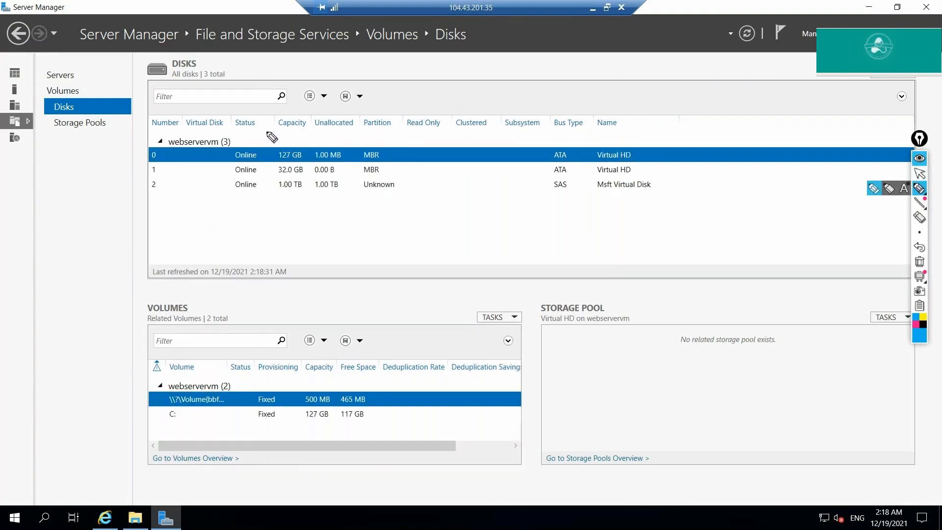
{"action": "left_click_drag", "start_coordinate": [268, 132], "coordinate": [276, 171]}
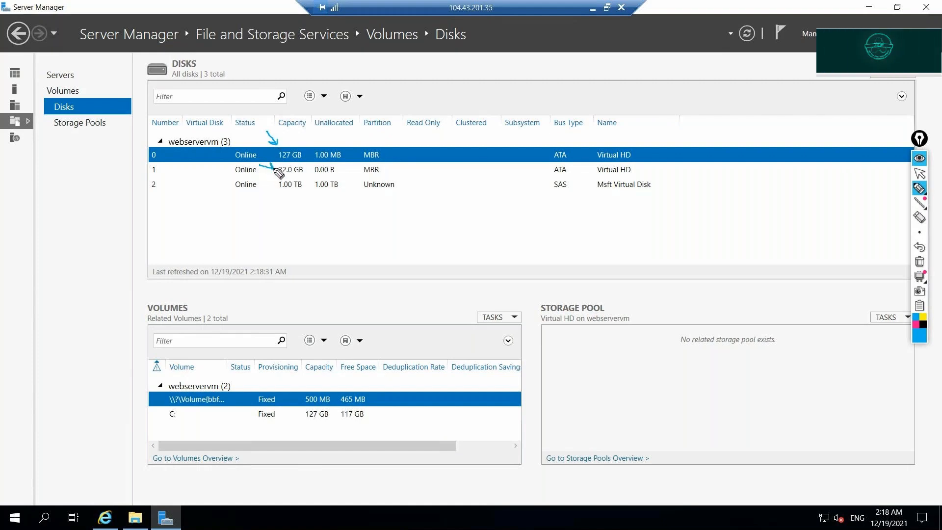
{"action": "left_click_drag", "start_coordinate": [248, 224], "coordinate": [285, 196]}
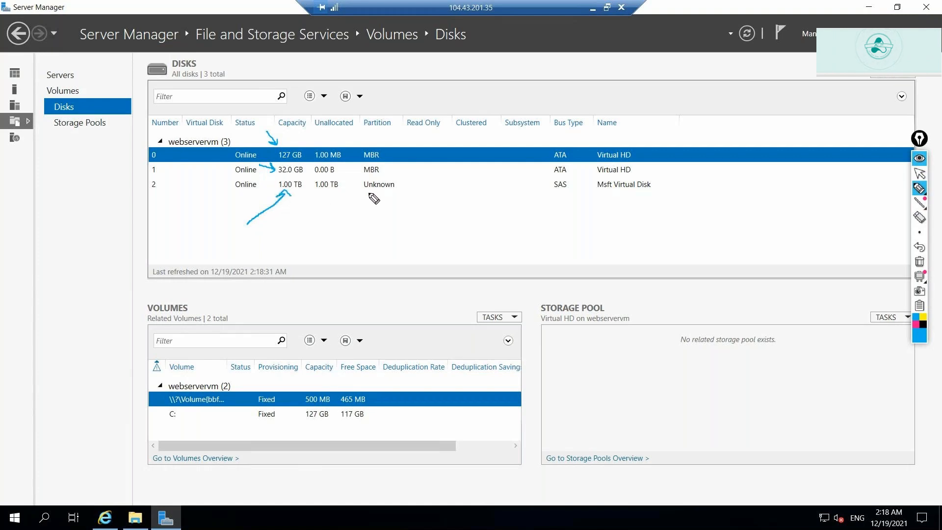
{"action": "mouse_move", "coordinate": [369, 192]}
{"action": "left_mouse_down"}
{"action": "mouse_move", "coordinate": [399, 194]}
{"action": "mouse_move", "coordinate": [393, 183]}
{"action": "mouse_move", "coordinate": [357, 189]}
{"action": "mouse_move", "coordinate": [372, 196]}
{"action": "left_mouse_up"}
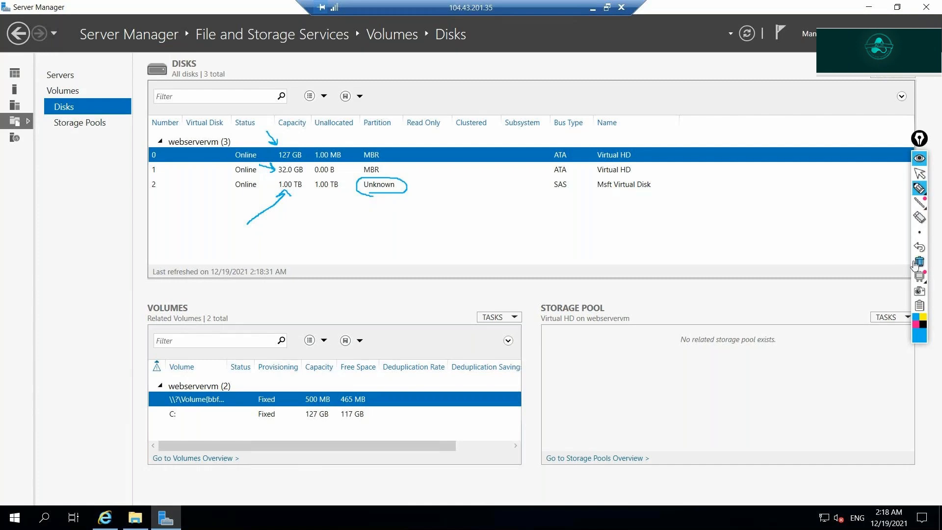
{"action": "left_click", "coordinate": [920, 261]}
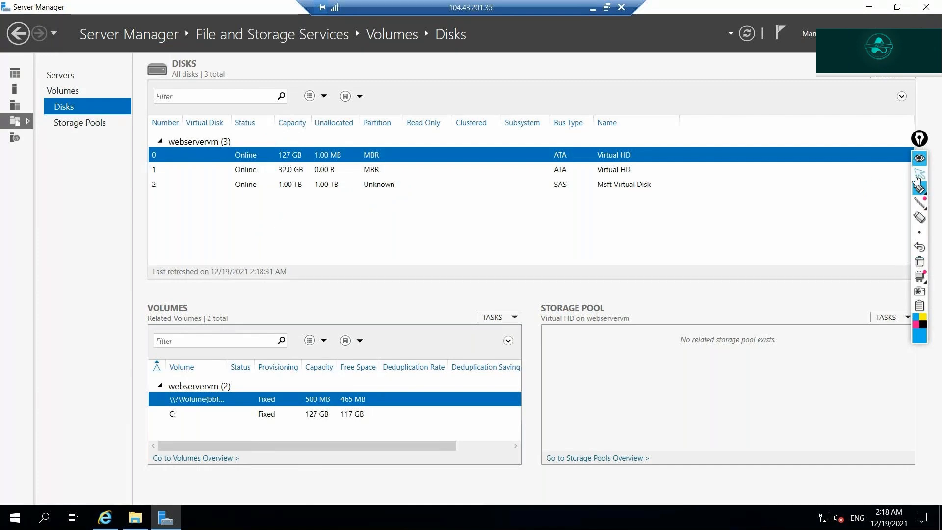
{"action": "left_click", "coordinate": [919, 175]}
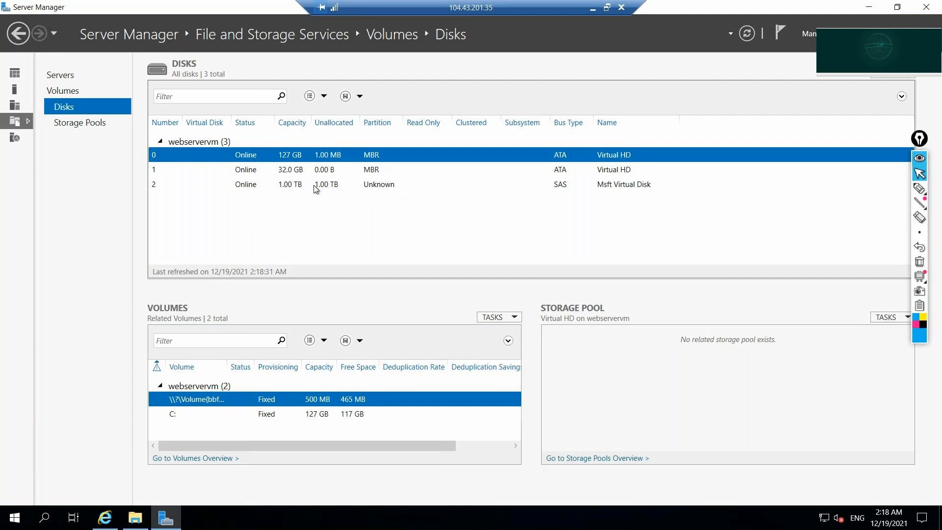
{"action": "left_click", "coordinate": [241, 190]}
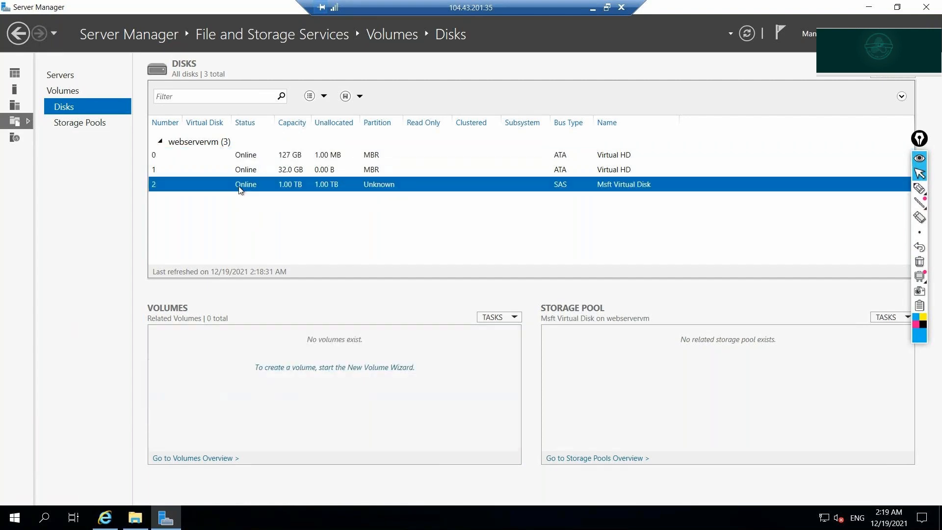
Start a new volume on the 1.00 TB disk, initializing it as GPT at the full 1,024 GB.
{"action": "right_click", "coordinate": [239, 187]}
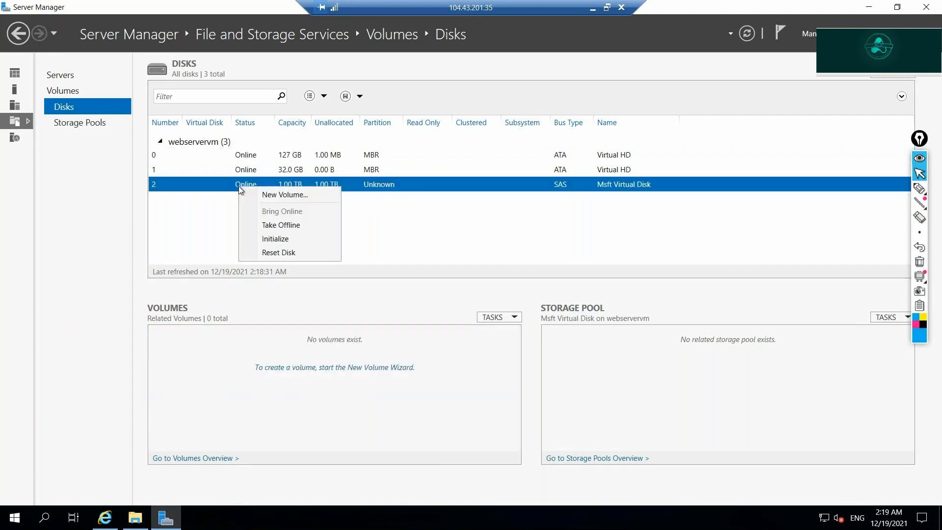
{"action": "left_click", "coordinate": [271, 195]}
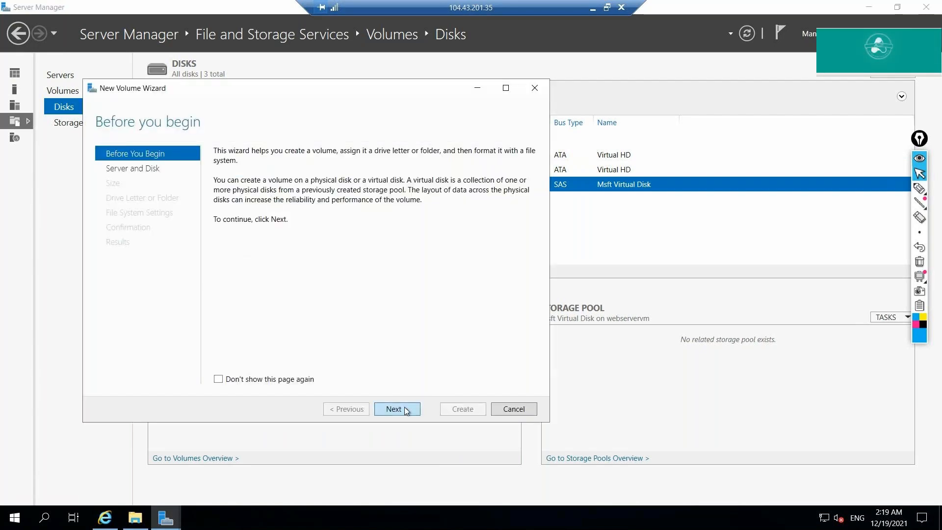
{"action": "left_click", "coordinate": [404, 408]}
{"action": "left_click", "coordinate": [405, 407]}
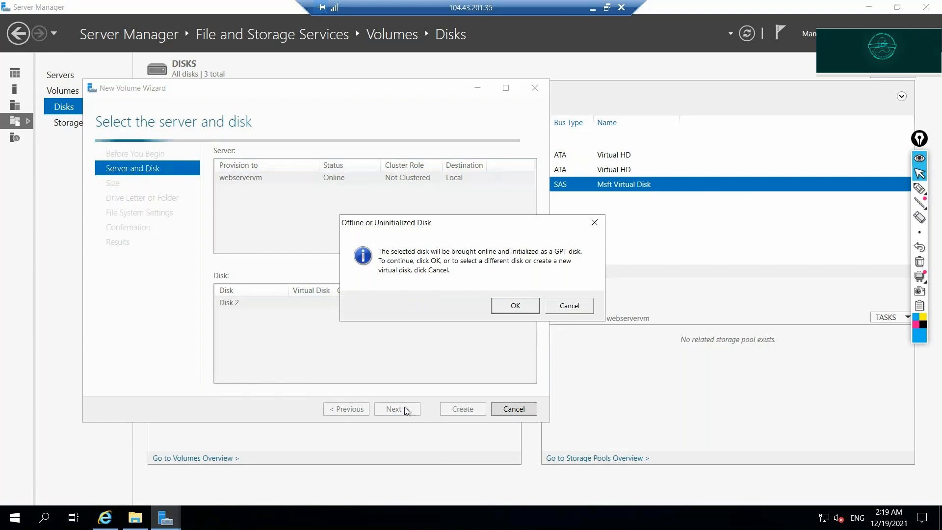
{"action": "left_click", "coordinate": [510, 305]}
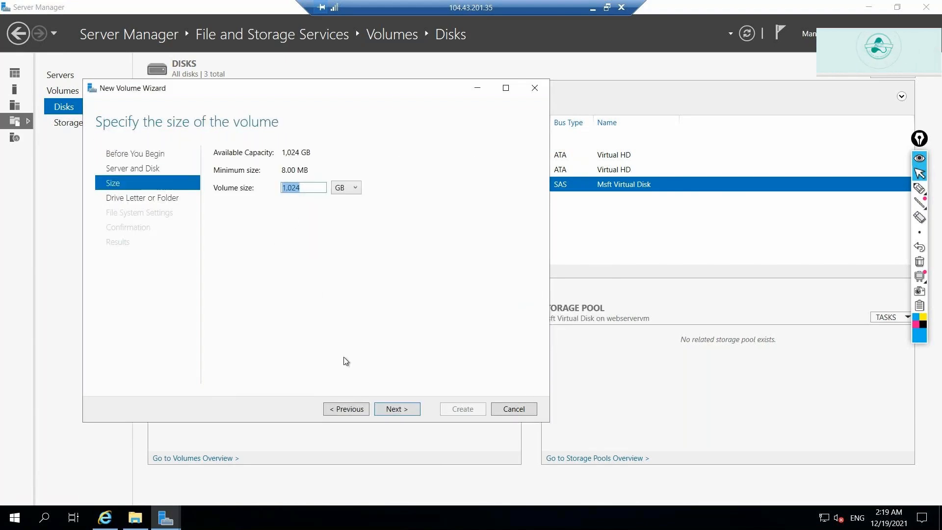
{"action": "left_click", "coordinate": [391, 408]}
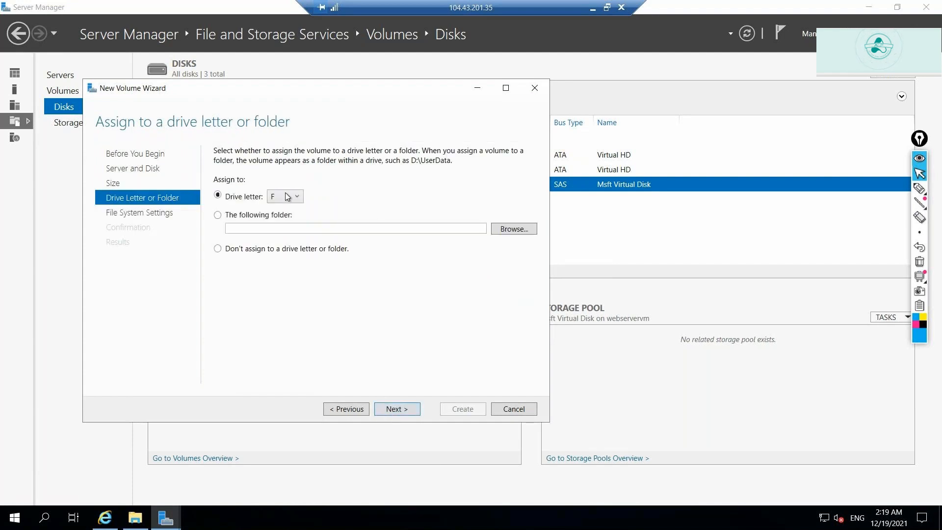
Assign drive letter H, keep NTFS, create the volume, and close the wizard.
{"action": "left_click", "coordinate": [287, 196]}
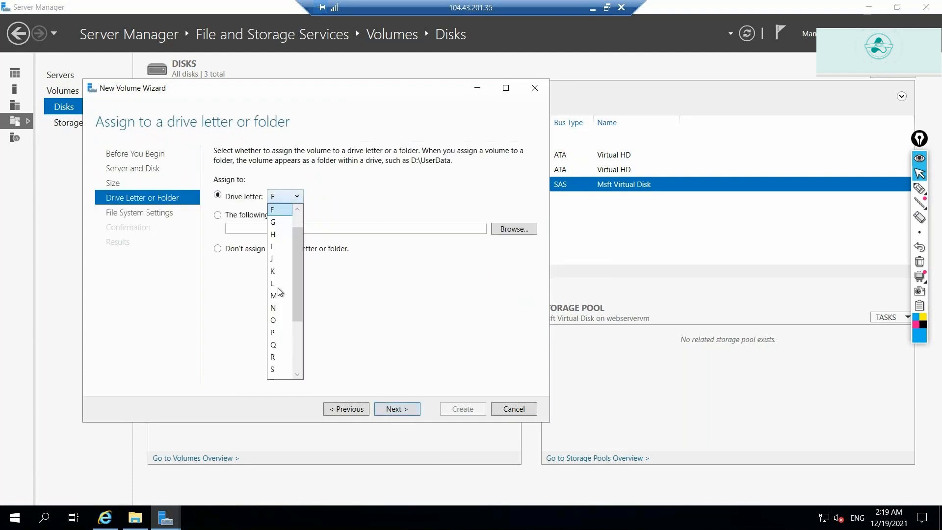
{"action": "left_click", "coordinate": [279, 235]}
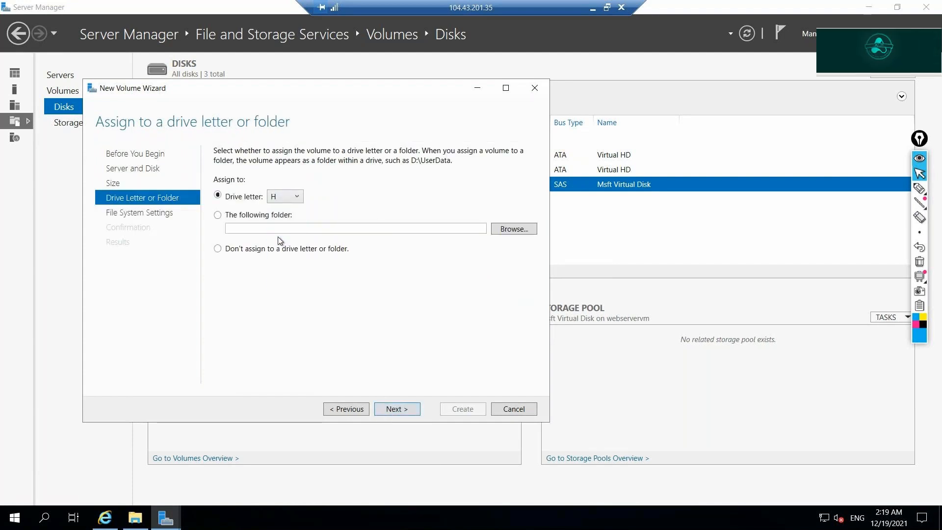
{"action": "left_click", "coordinate": [398, 409]}
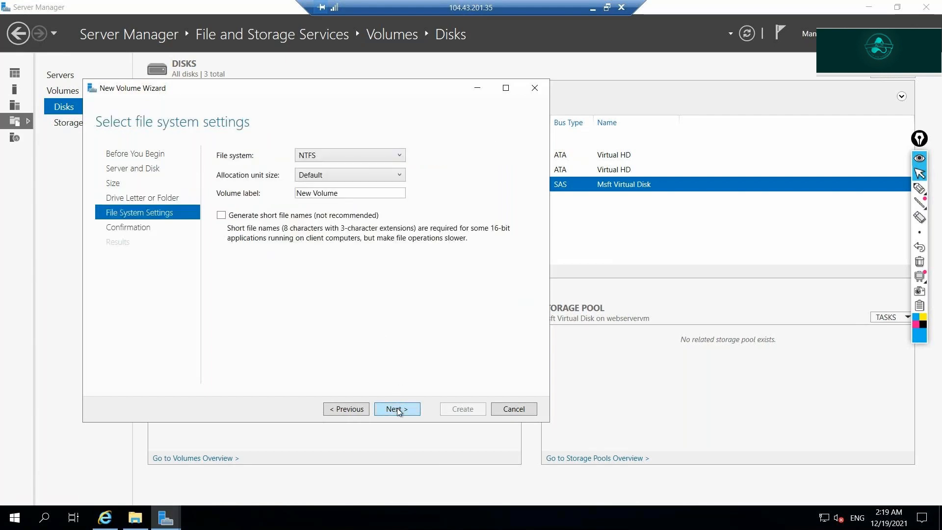
{"action": "left_click", "coordinate": [396, 410]}
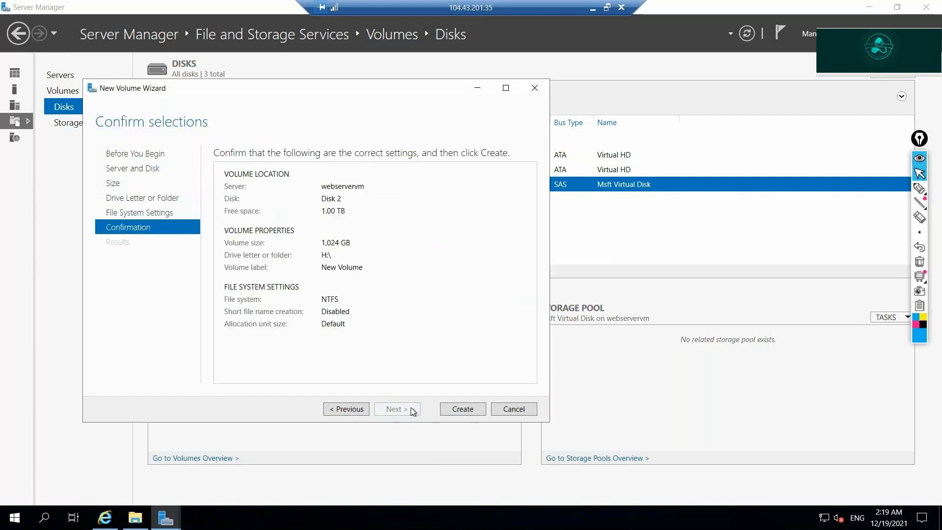
{"action": "left_click", "coordinate": [461, 412]}
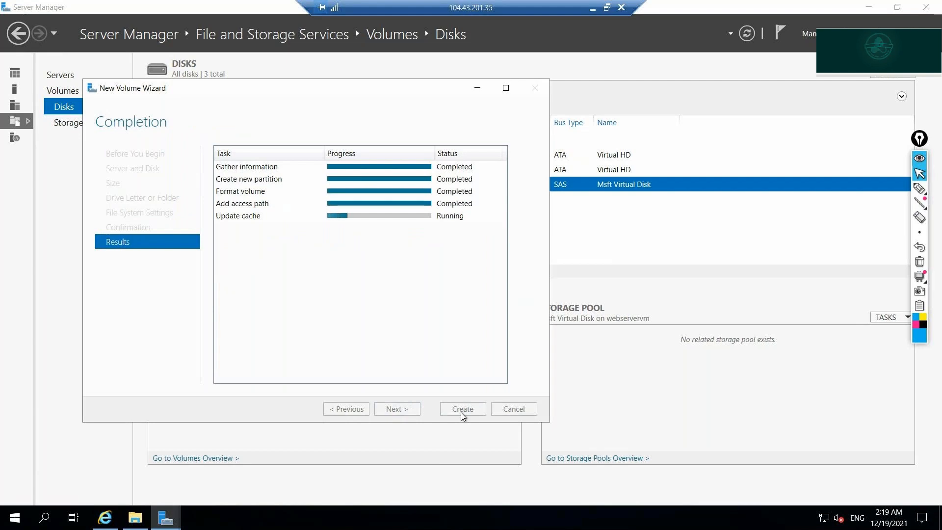
{"action": "left_click", "coordinate": [461, 412]}
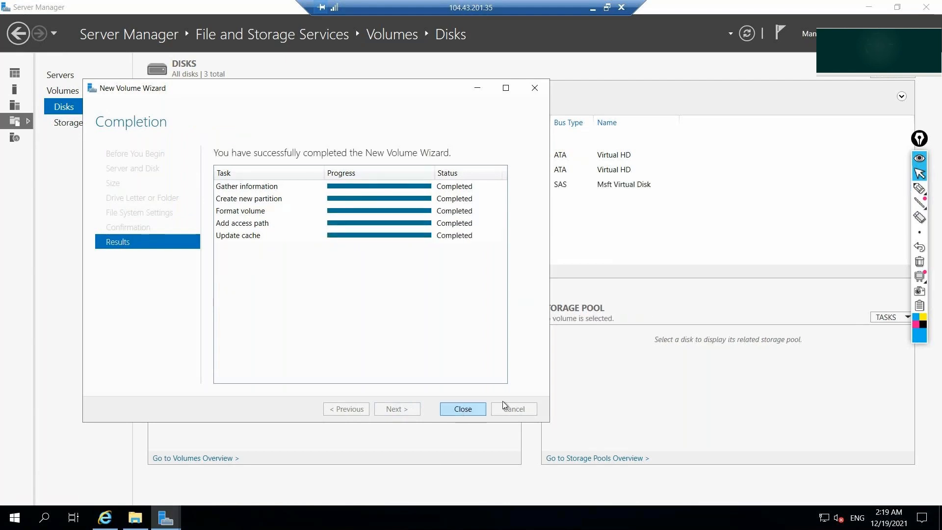
In File Explorer, open the empty New Volume (H:) drive, then return to This PC.
{"action": "left_click", "coordinate": [140, 517]}
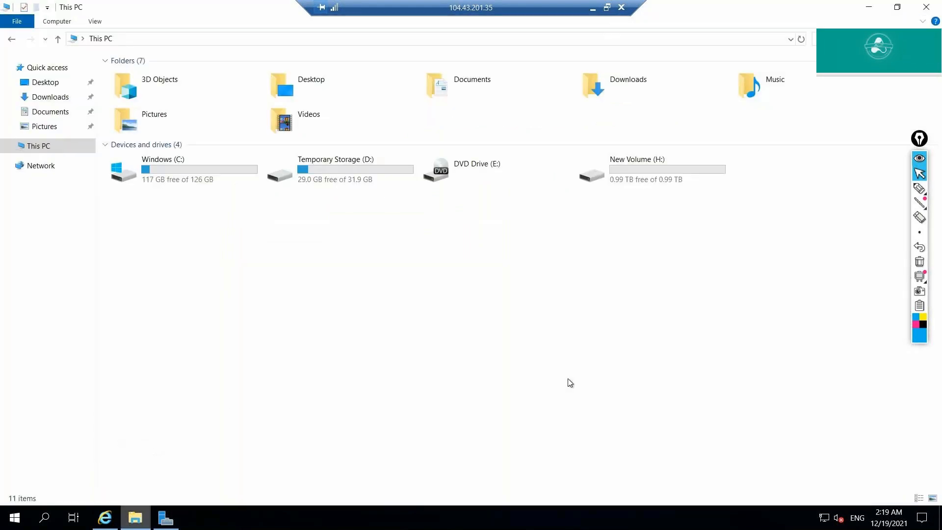
{"action": "double_click", "coordinate": [685, 165]}
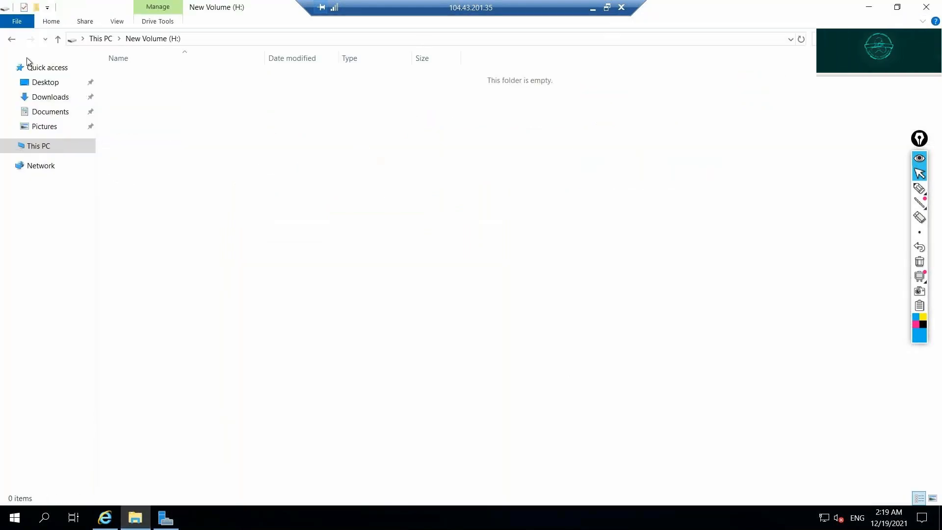
{"action": "key", "text": "alt+Left"}
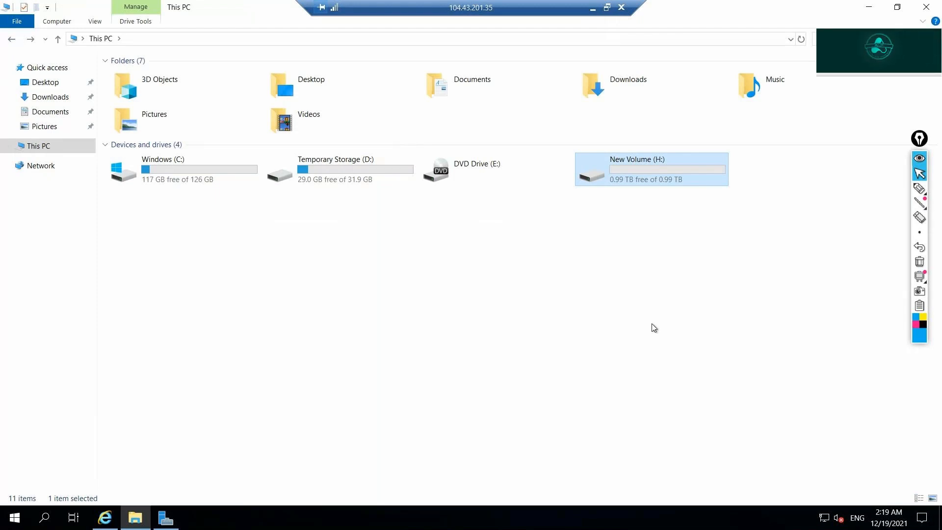
In Server Manager's File and Storage Services, check the 1 TB disk's volumes for H:, then return to File Explorer.
{"action": "left_click", "coordinate": [166, 519]}
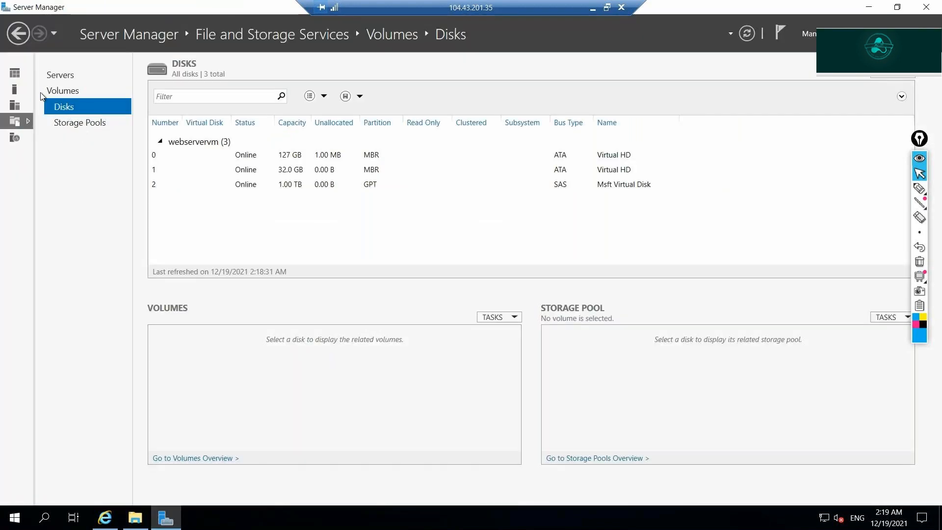
{"action": "left_click", "coordinate": [22, 72]}
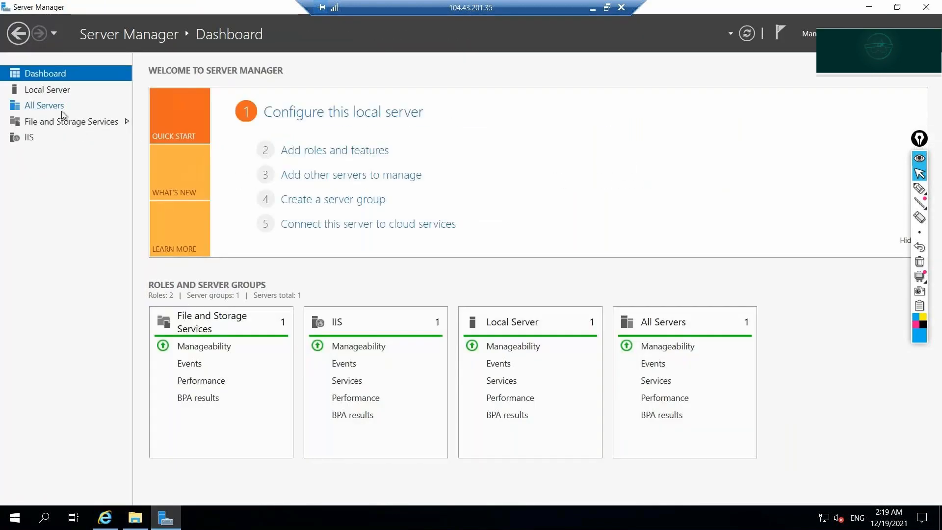
{"action": "left_click", "coordinate": [62, 121]}
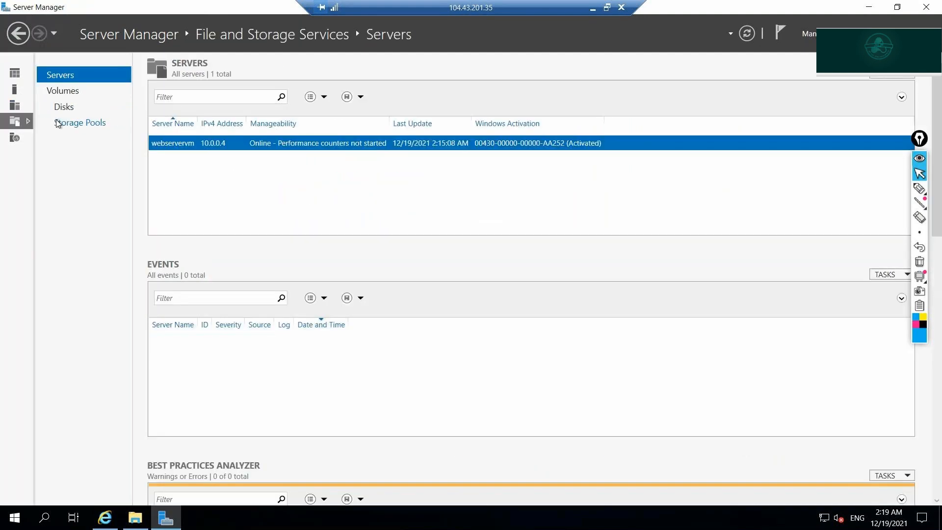
{"action": "left_click", "coordinate": [60, 107]}
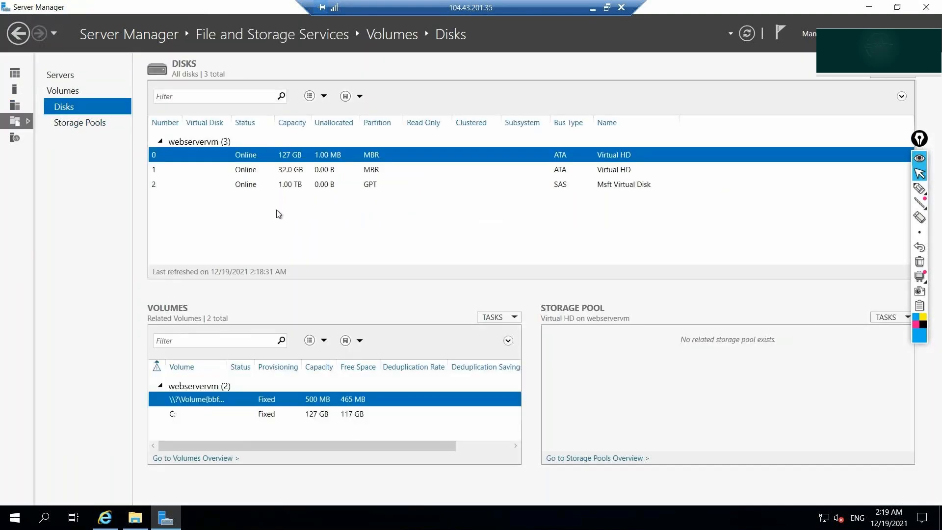
{"action": "left_click", "coordinate": [252, 186]}
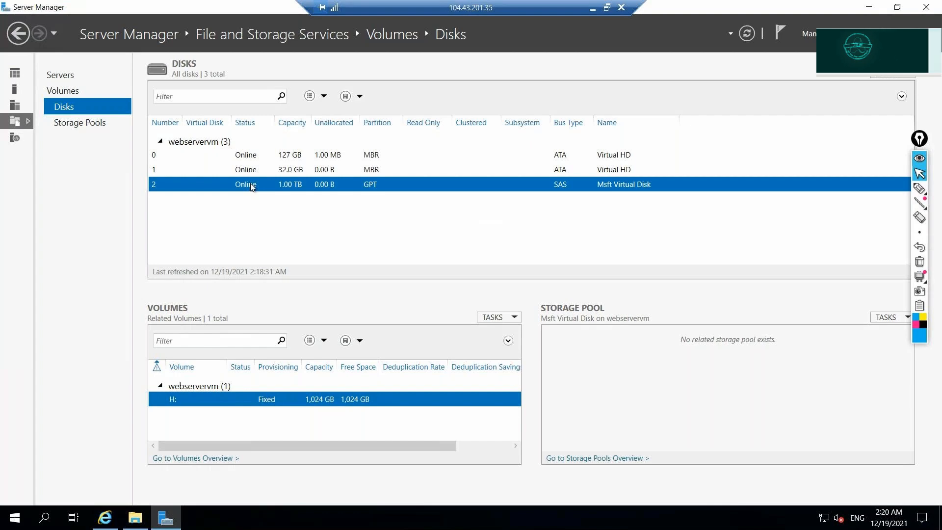
{"action": "key", "text": "alt+Tab"}
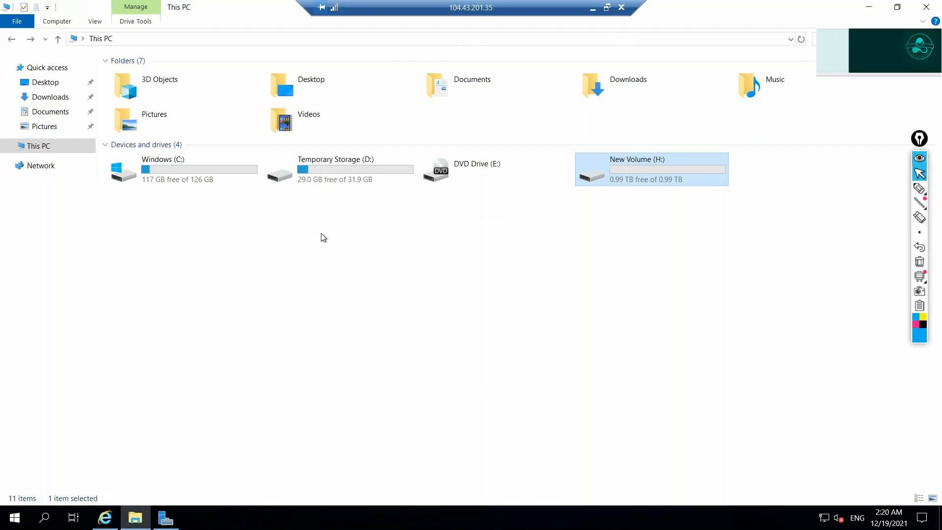
Leave the remote session and bring up the Azure portal's webservervm Disks page with webservervm_datadisk_1.
{"action": "left_click", "coordinate": [592, 7]}
{"action": "key", "text": "alt+Tab"}
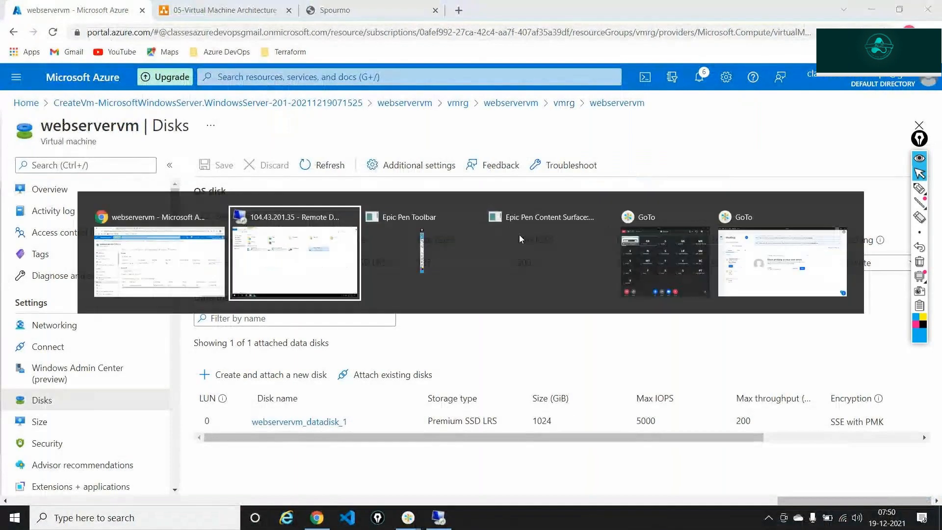
{"action": "key", "text": "alt+Tab"}
{"action": "key", "text": "alt+Tab"}
{"action": "key", "text": "alt+Tab"}
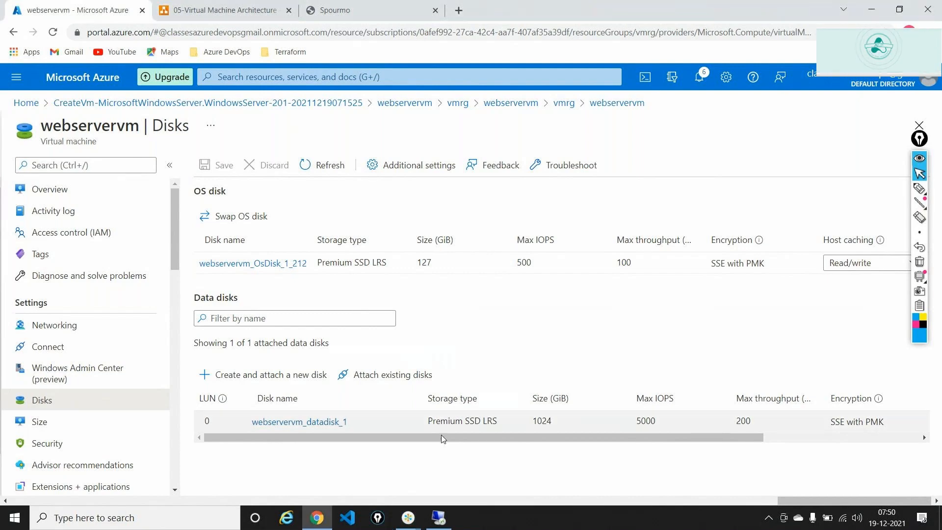
{"action": "left_click", "coordinate": [437, 518]}
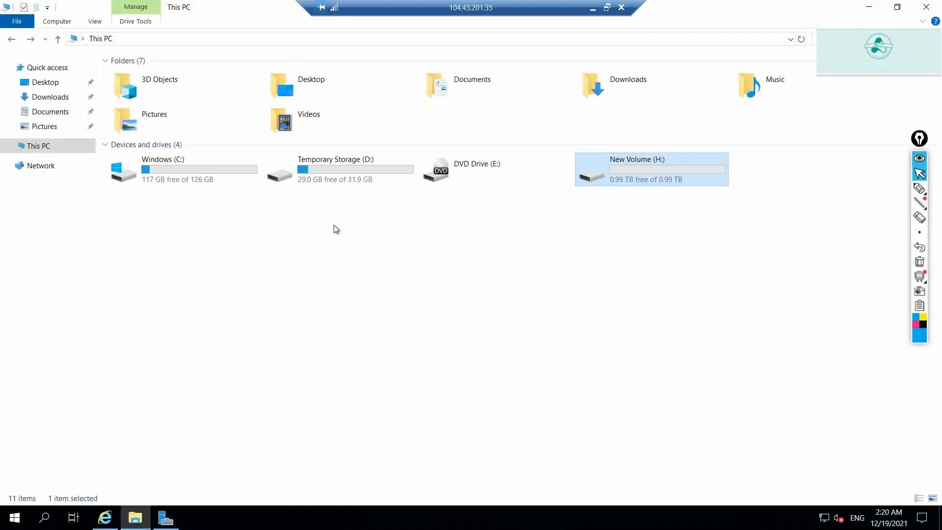
{"action": "left_click", "coordinate": [594, 8]}
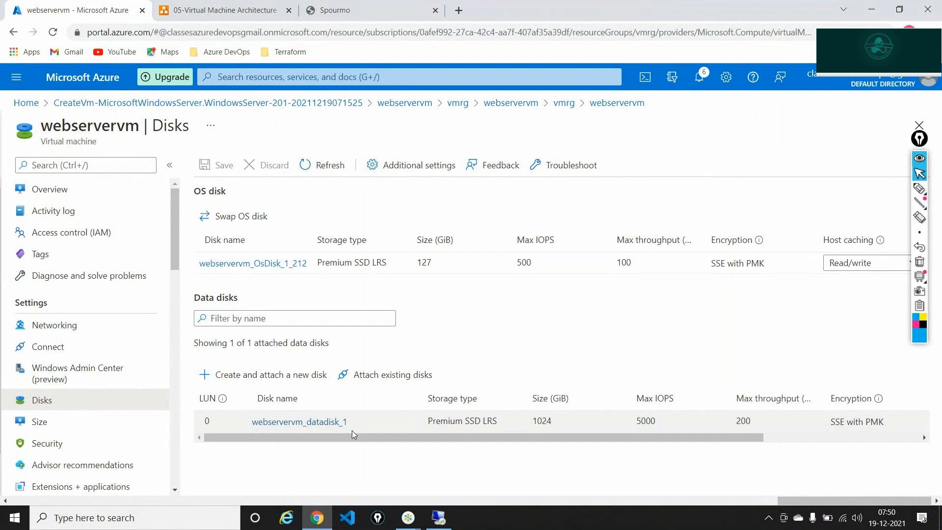
{"action": "key", "text": "alt+Tab"}
{"action": "key", "text": "alt+Tab"}
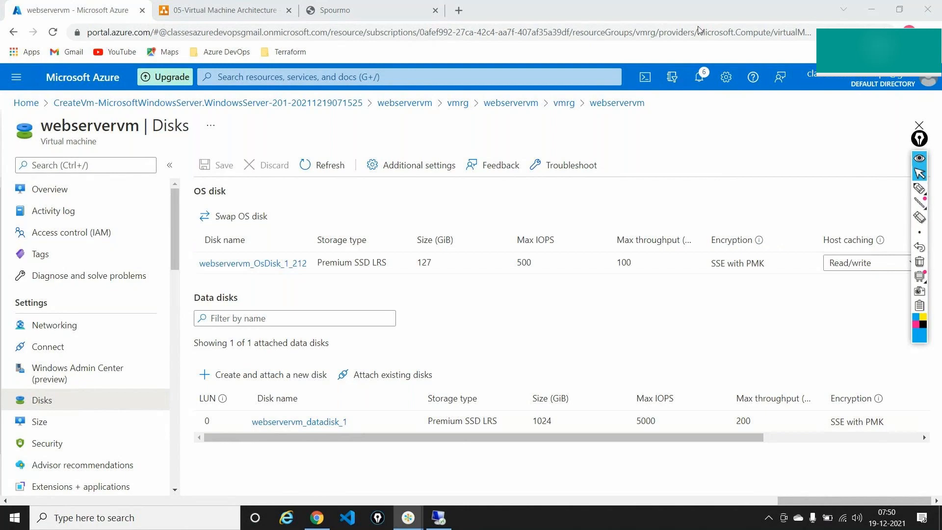
{"action": "left_click", "coordinate": [300, 421]}
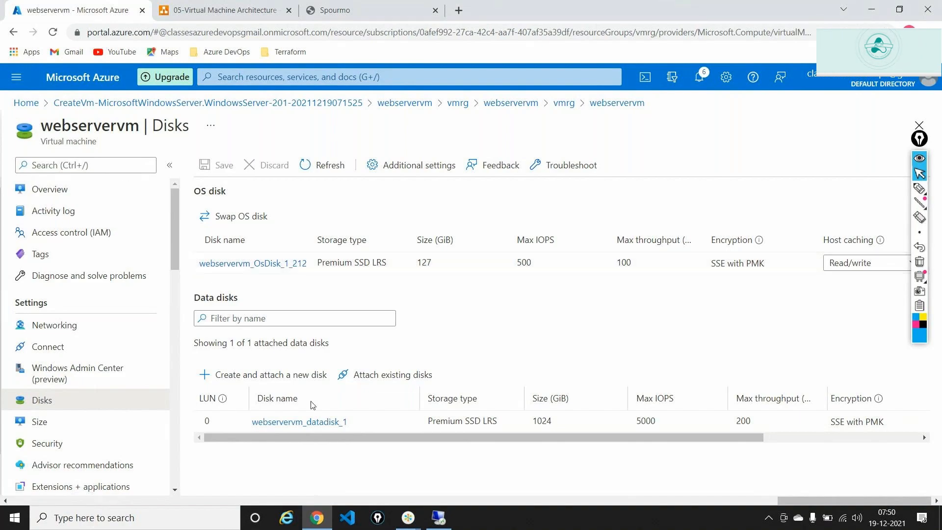
{"action": "left_click", "coordinate": [439, 518]}
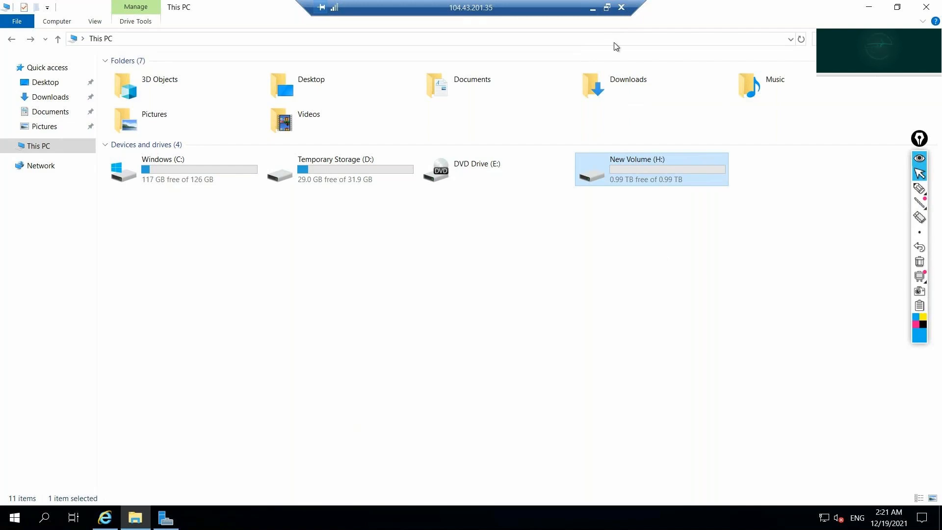
{"action": "left_click", "coordinate": [593, 10]}
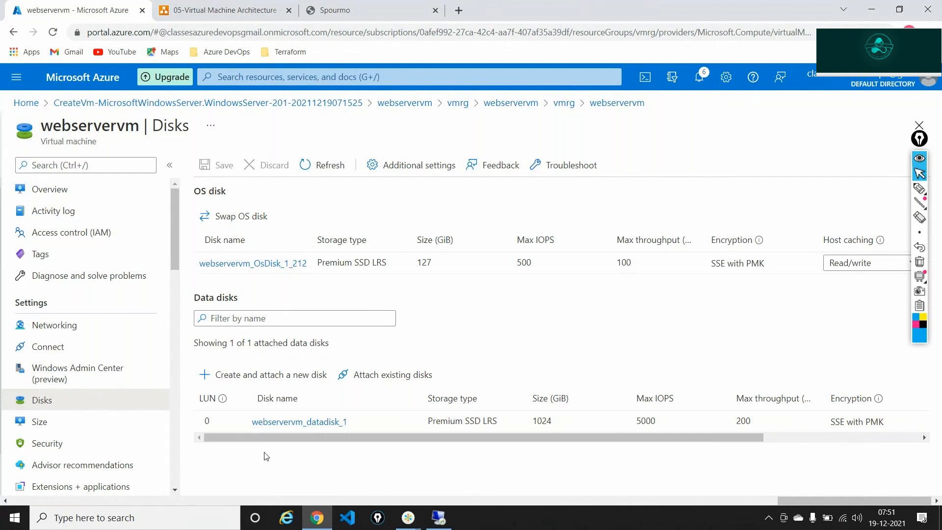
{"action": "key", "text": "alt+Tab"}
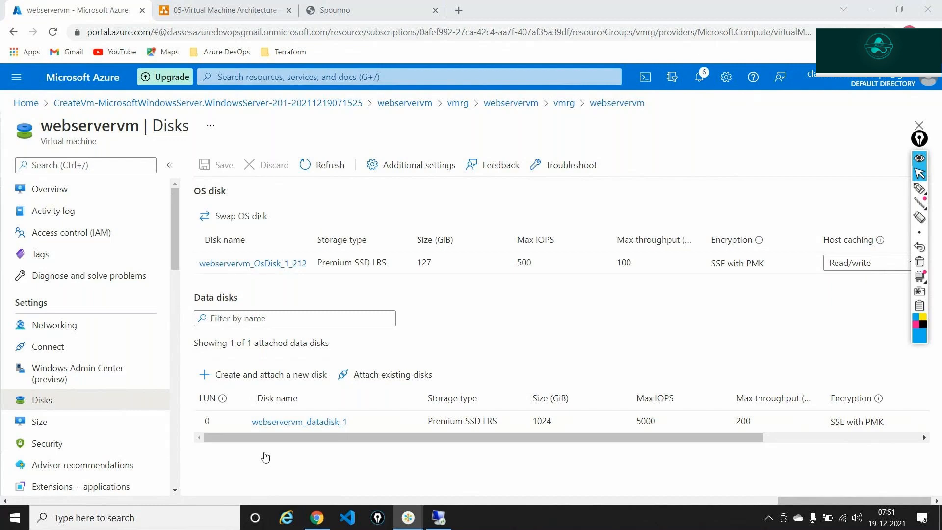